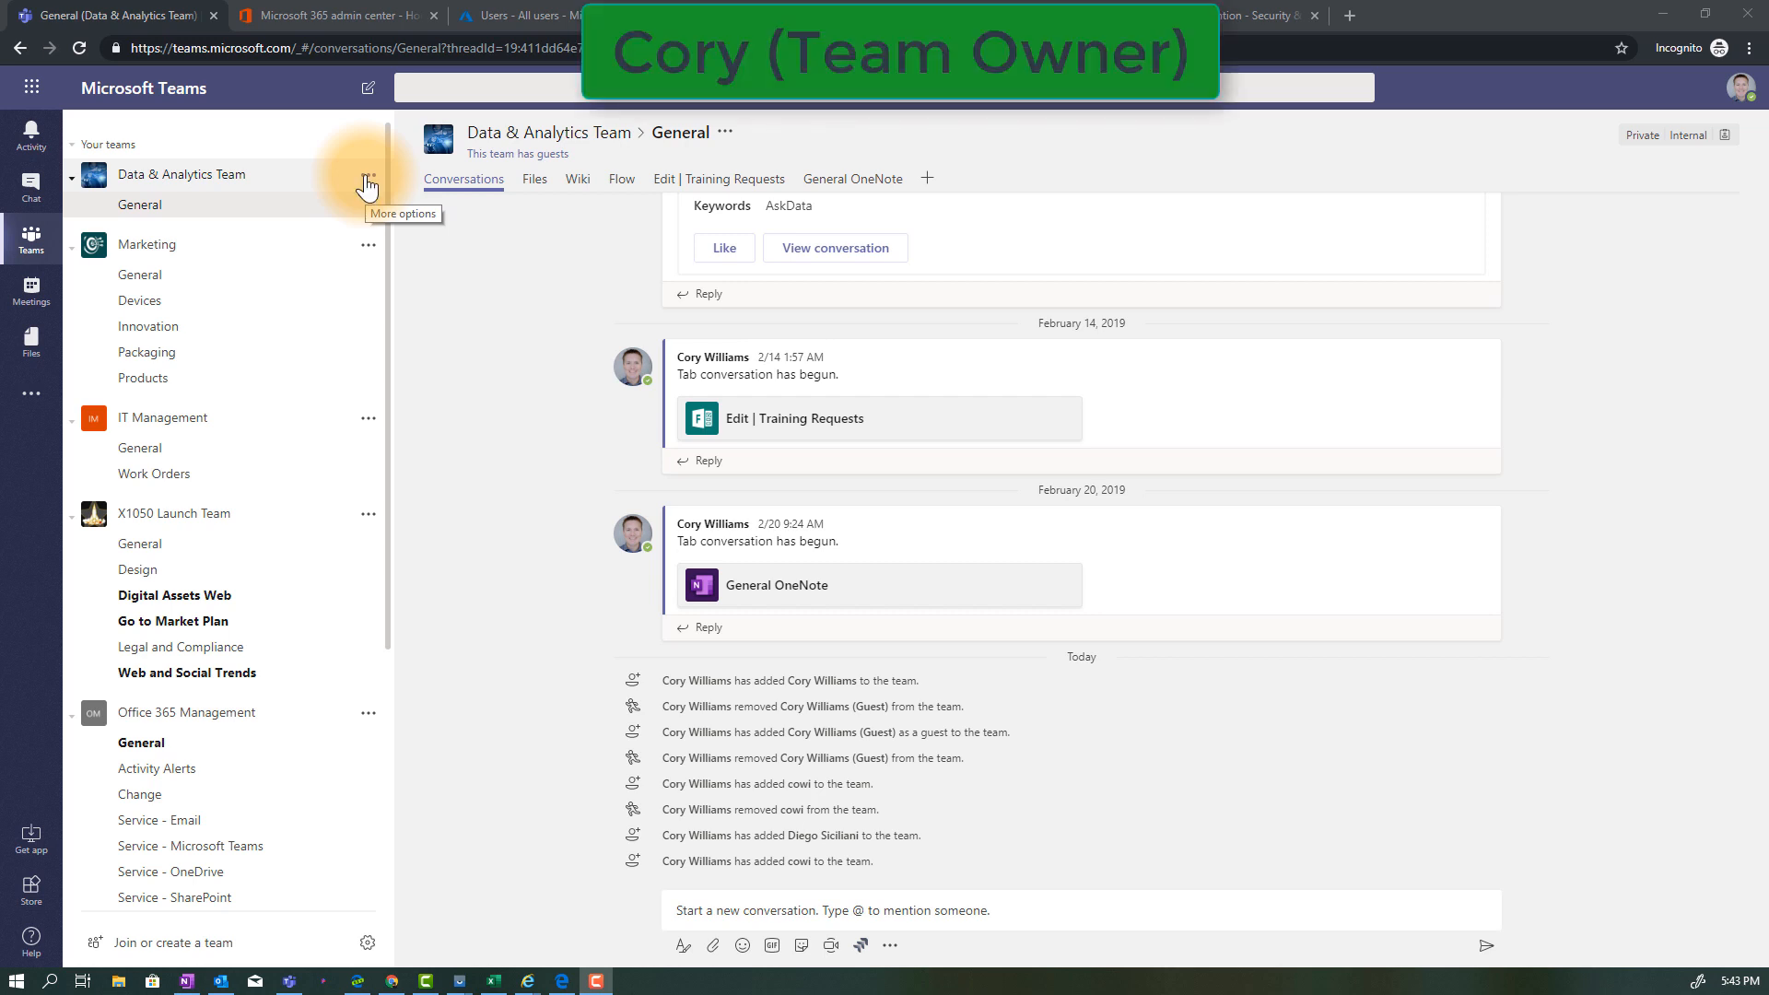
Add an external person to the Data & Analytics Team as a guest using their email address
click(367, 176)
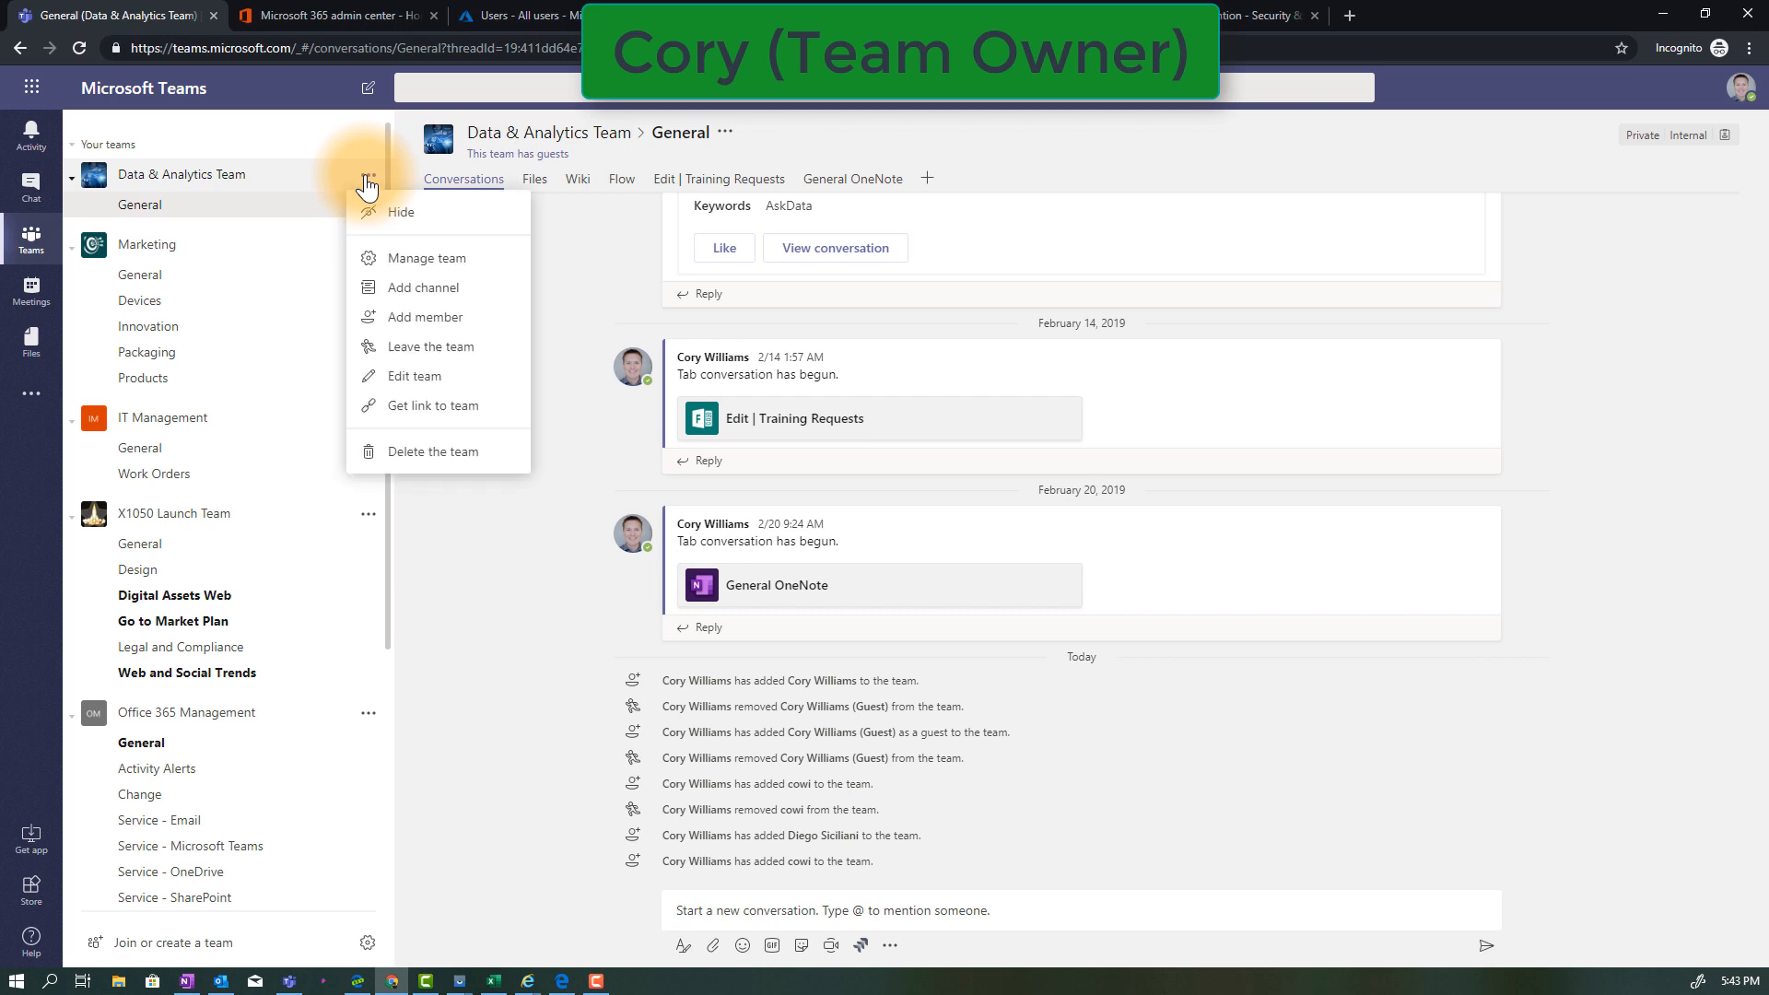
click(456, 323)
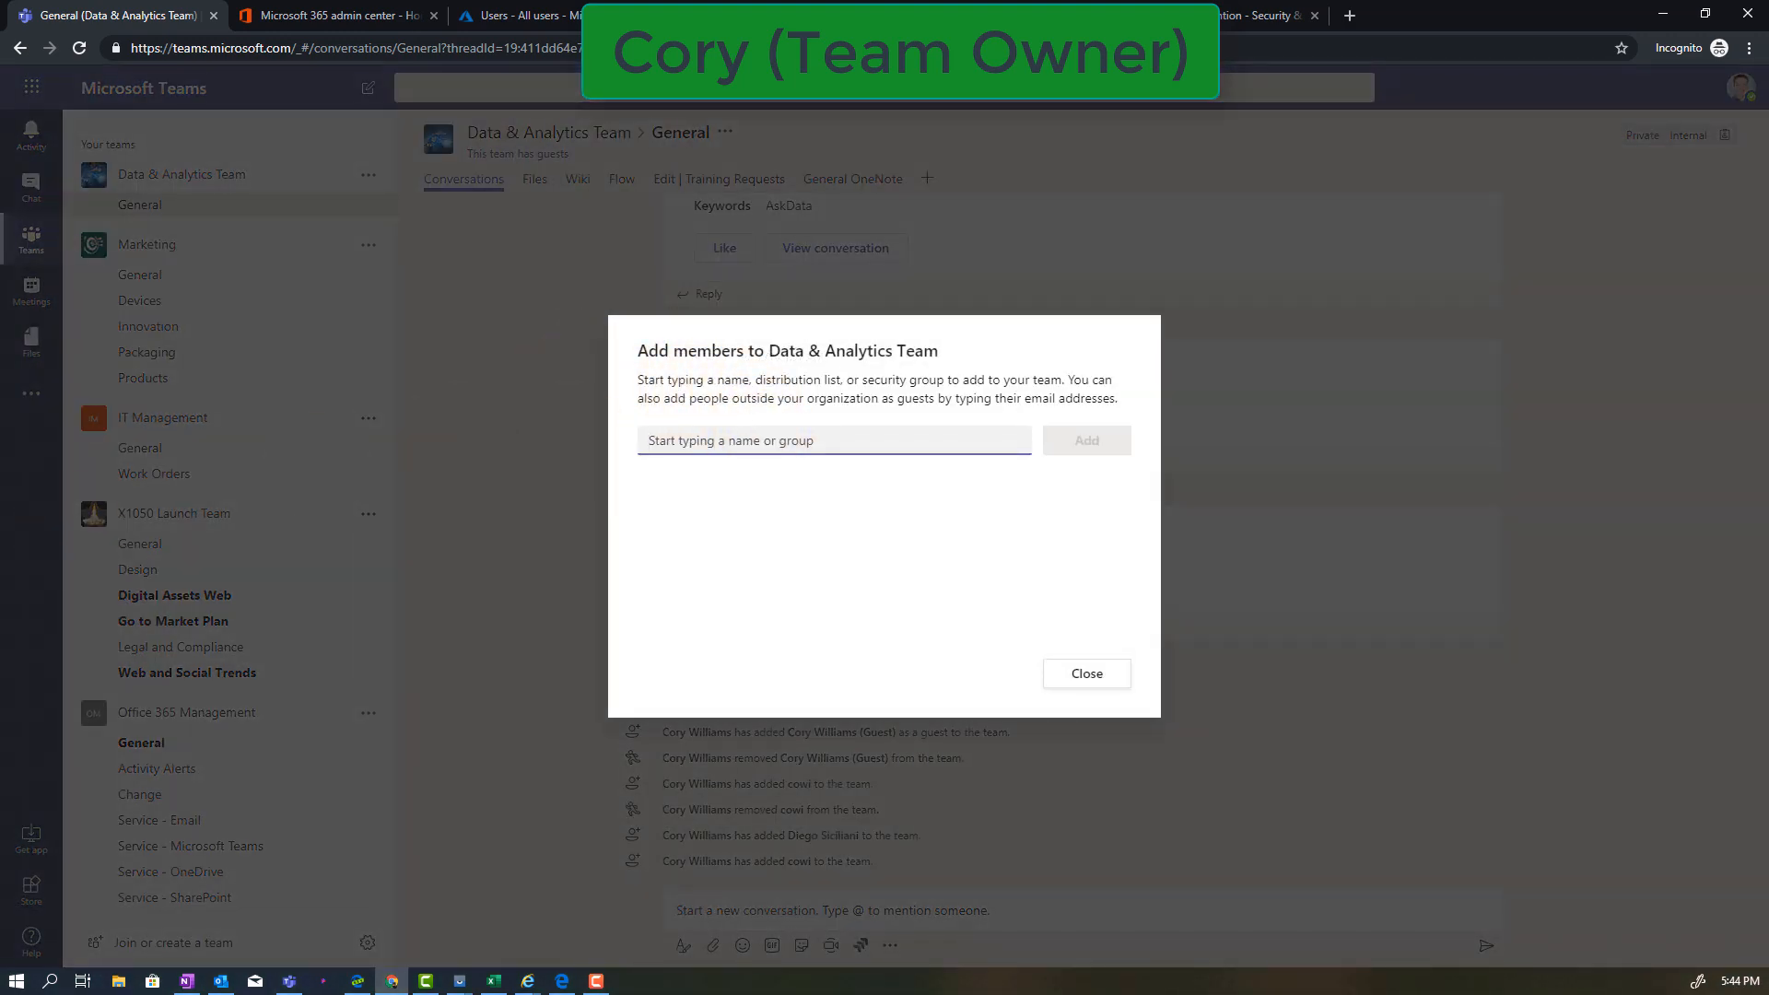
key(ctrl+v)
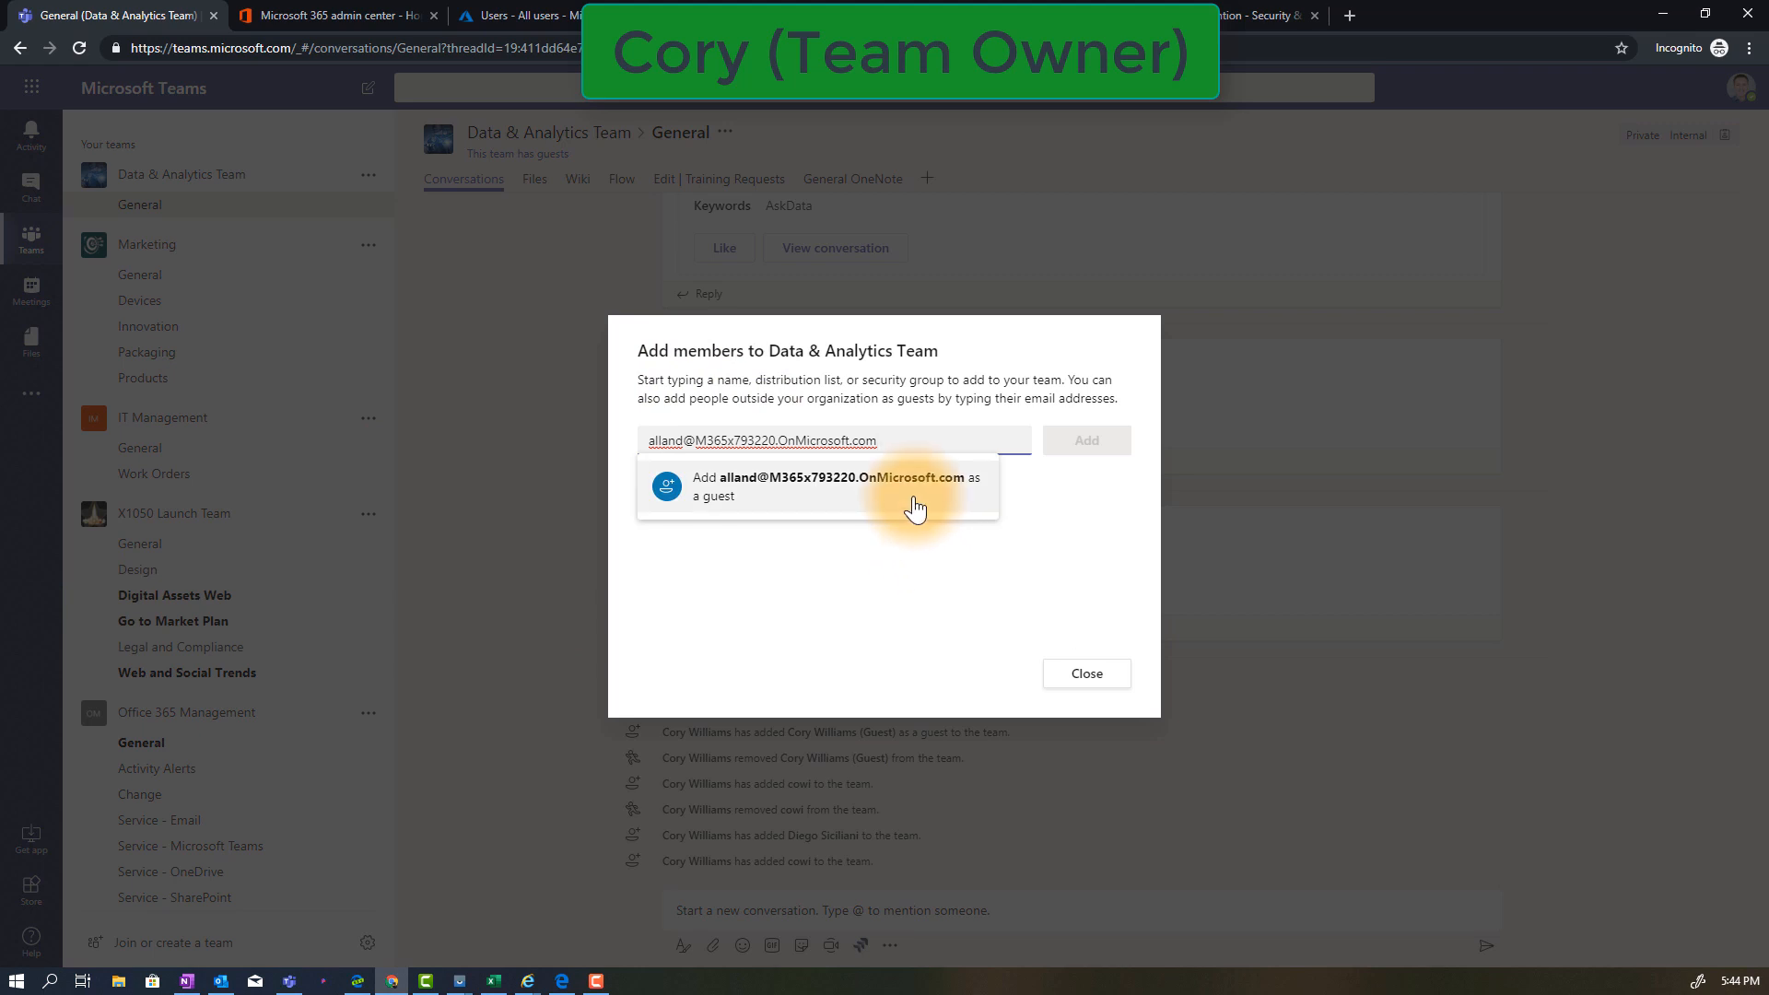
click(916, 507)
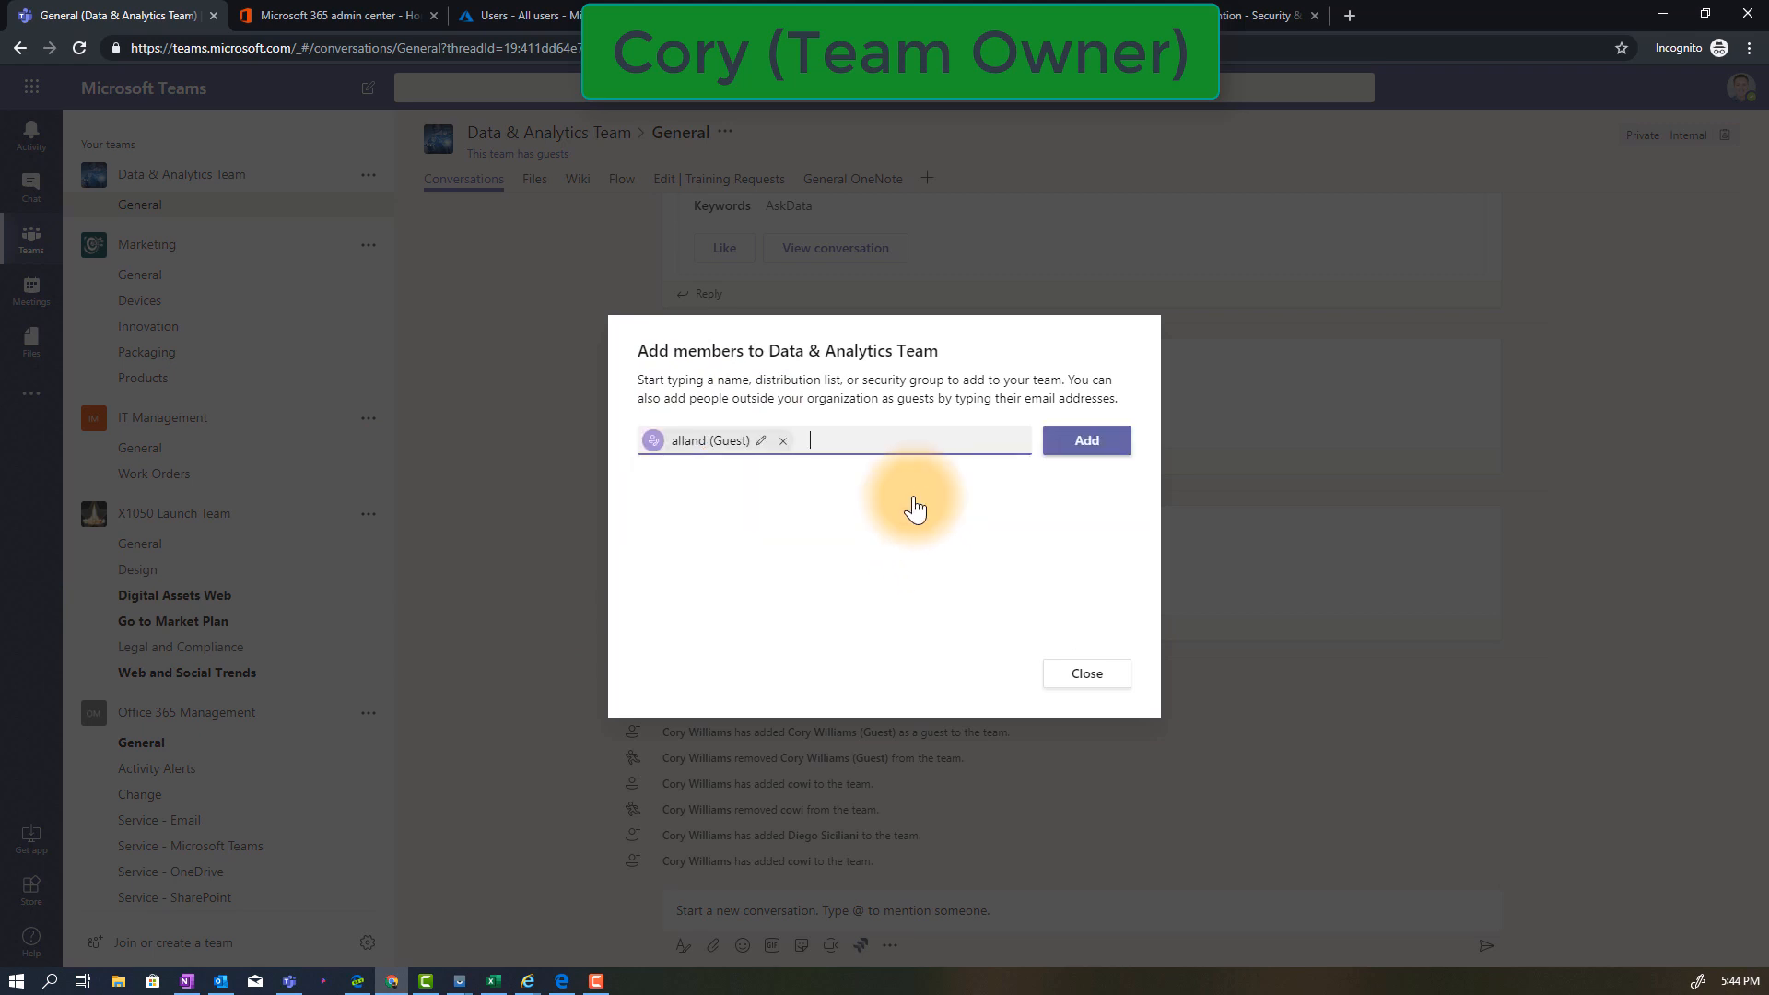
click(1103, 444)
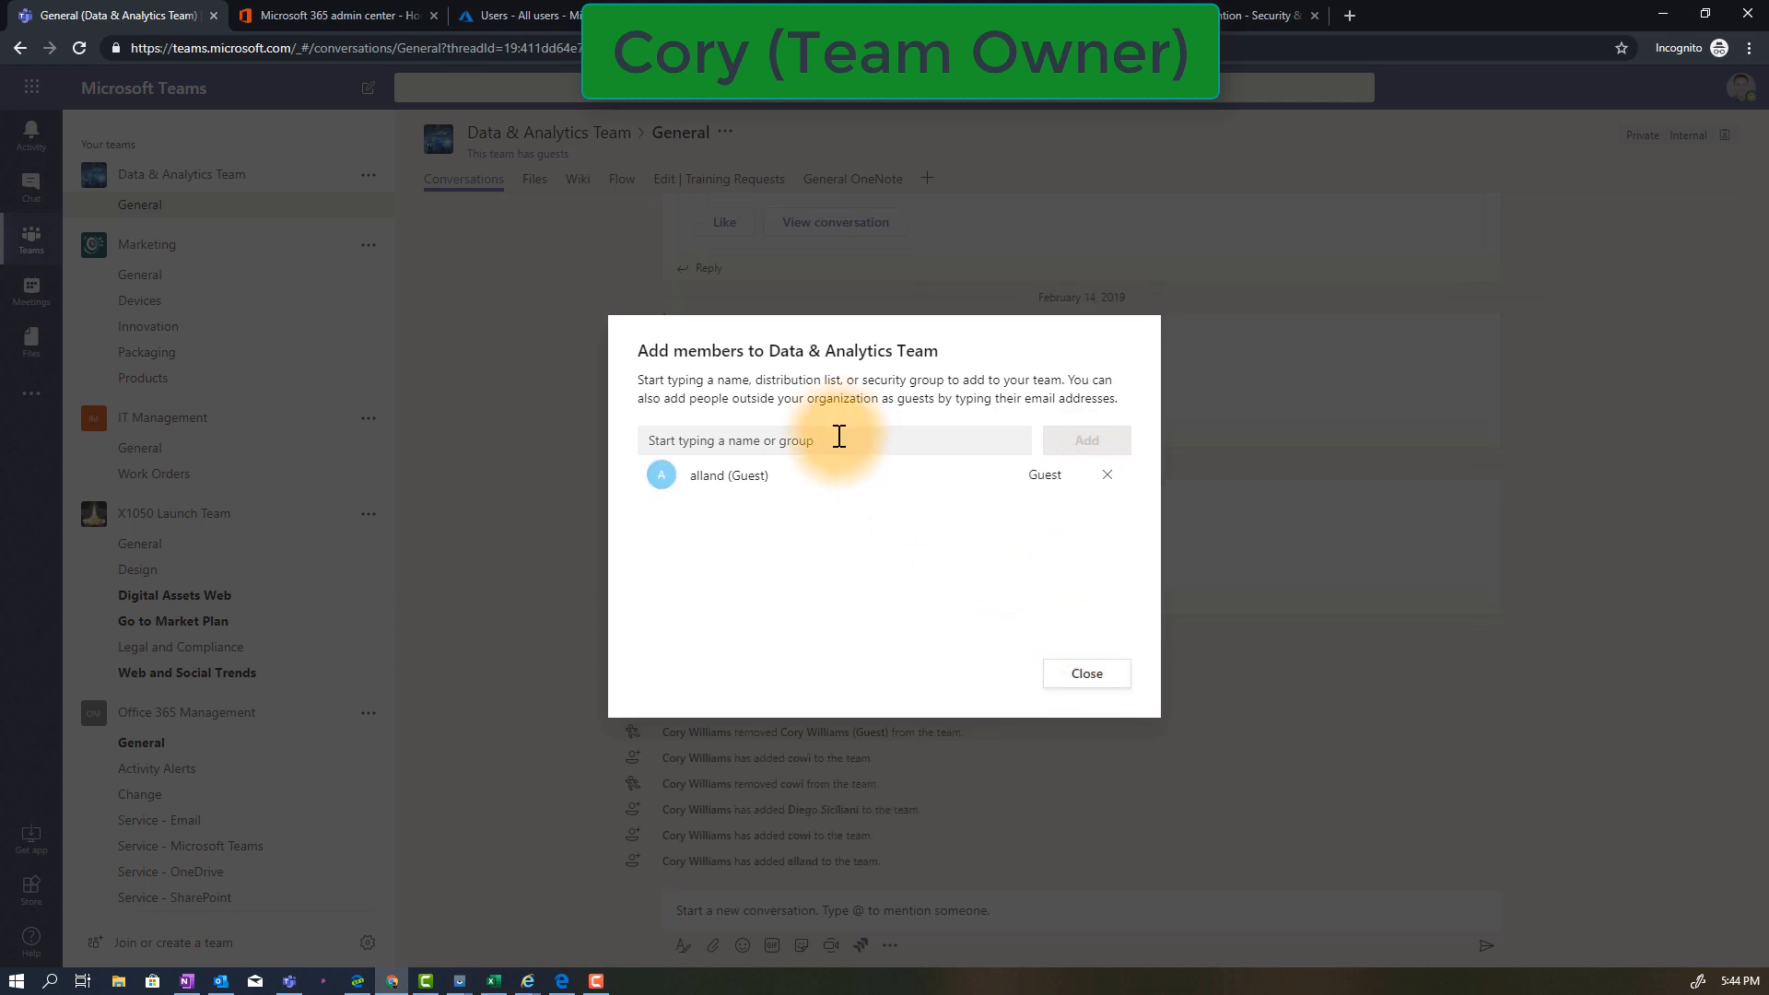
click(1084, 675)
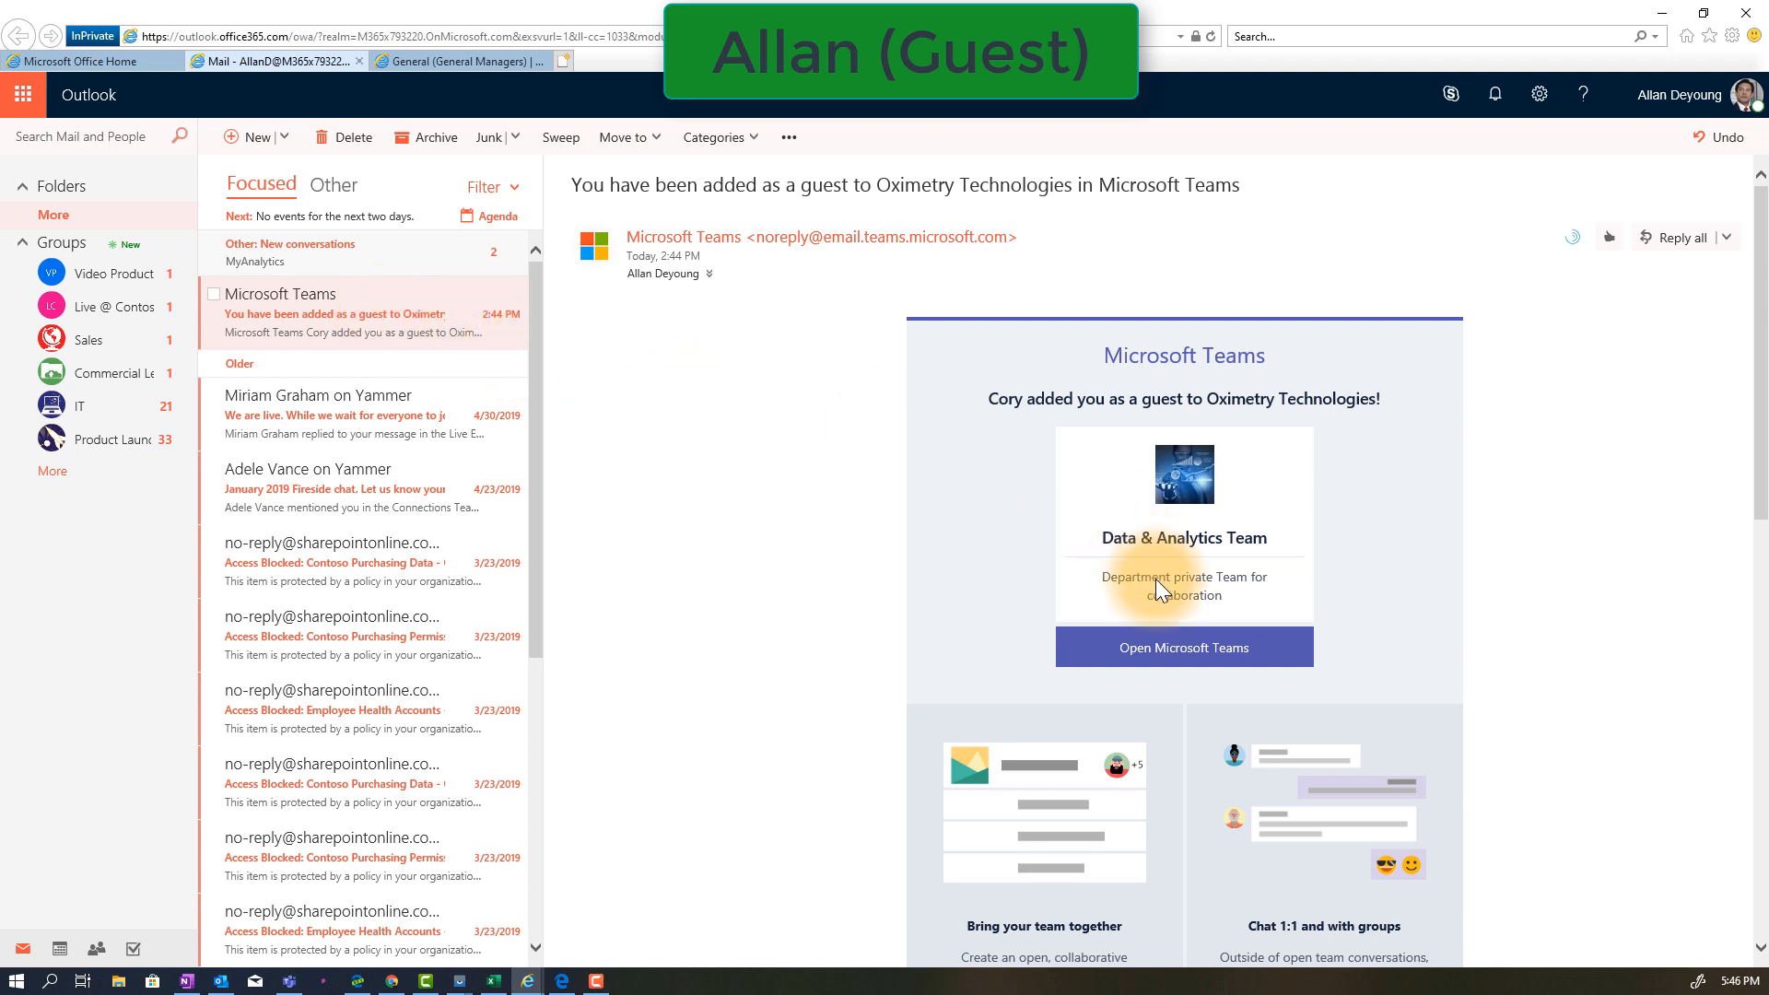
In the guest's Outlook mailbox, follow the Teams invitation for the Data & Analytics Team and accept the permissions requested by Oximetry Technologies
click(1200, 656)
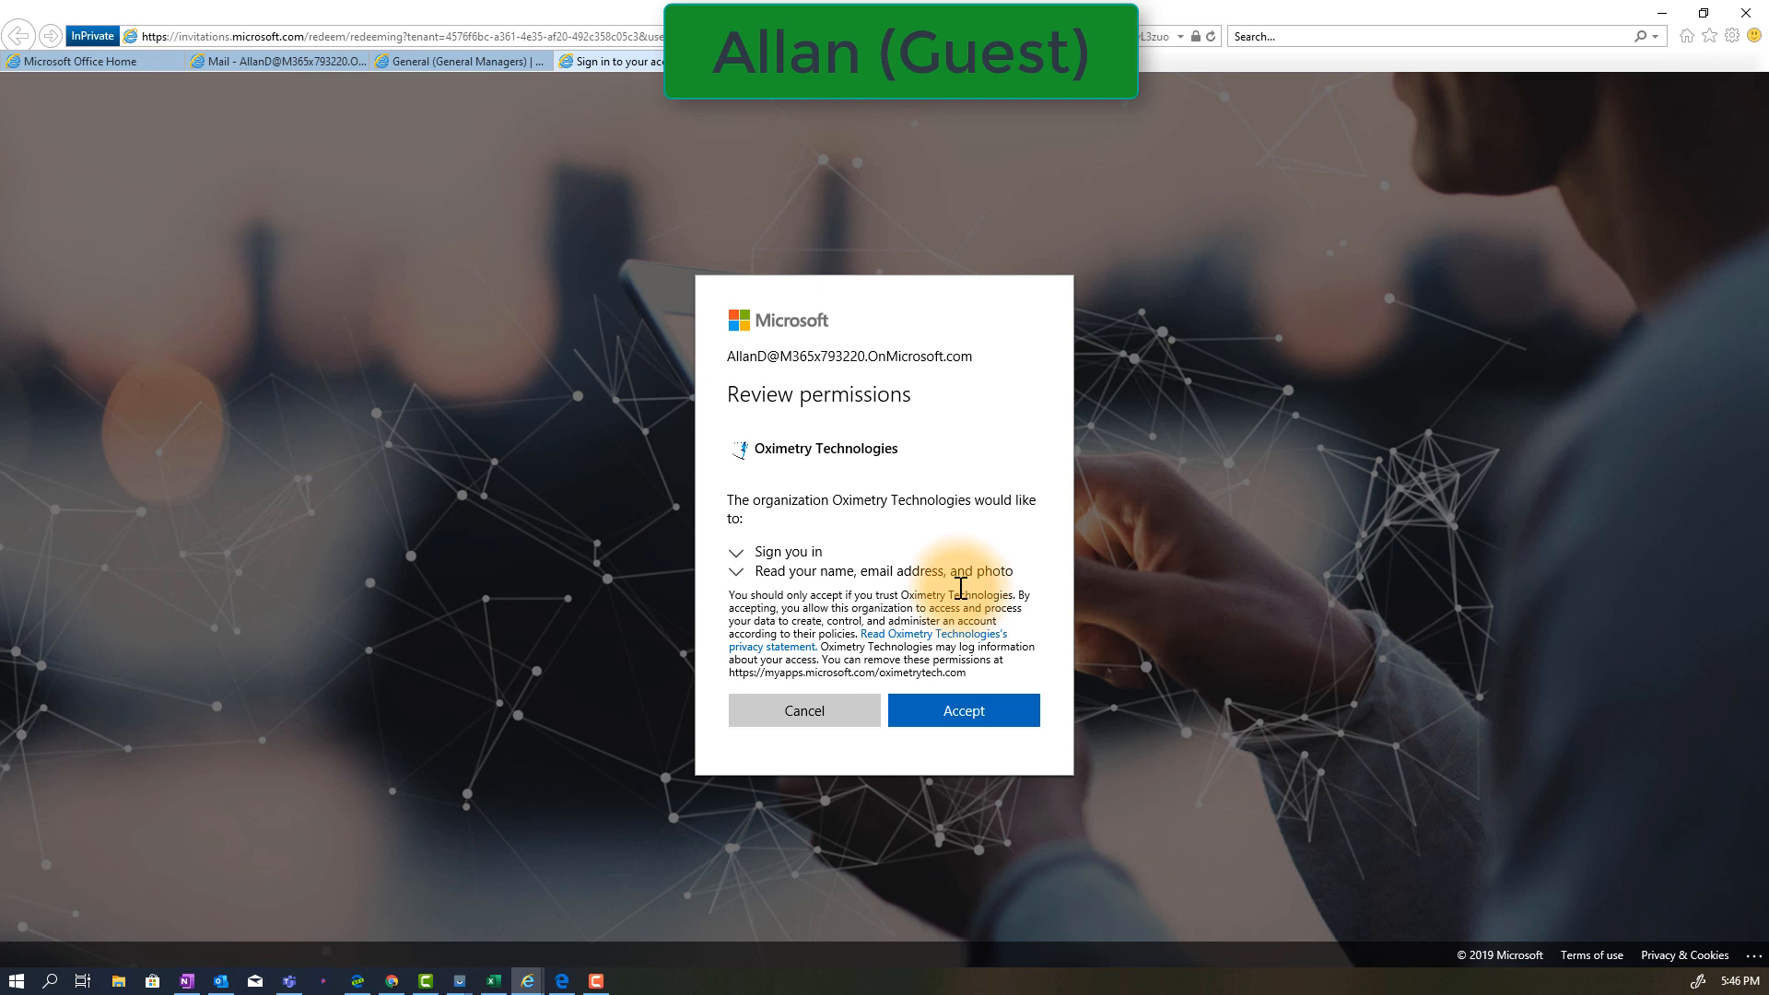
click(952, 727)
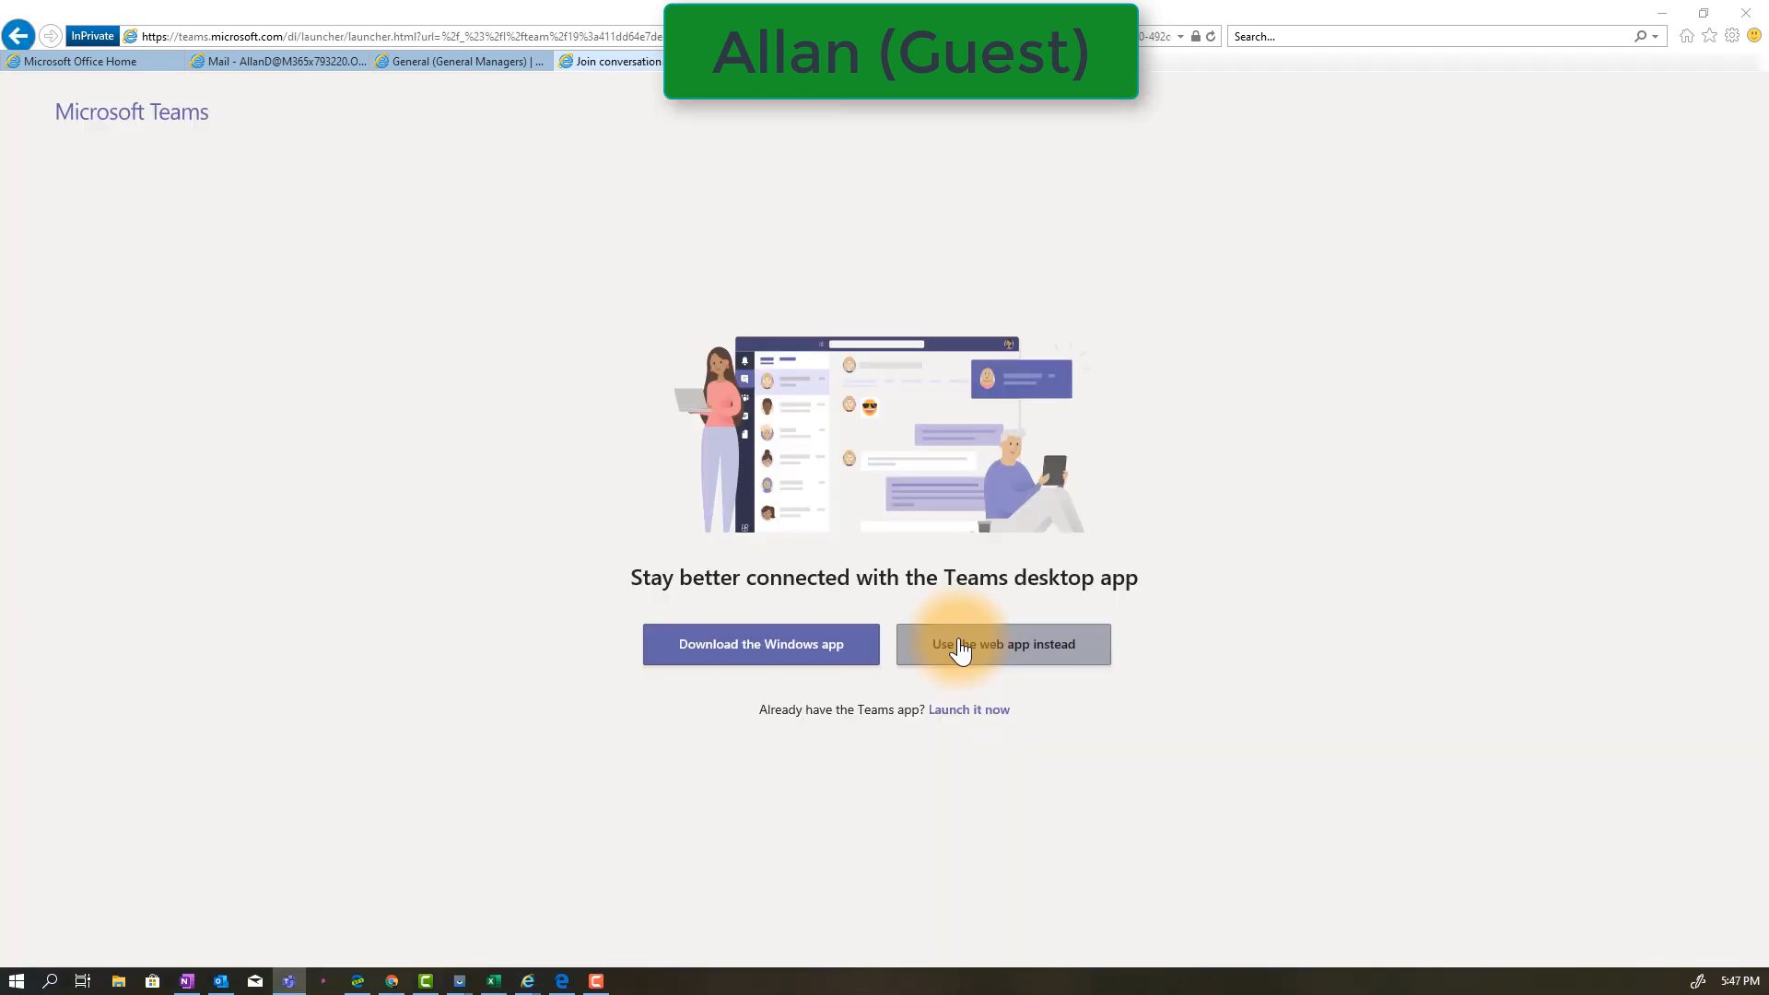
click(959, 647)
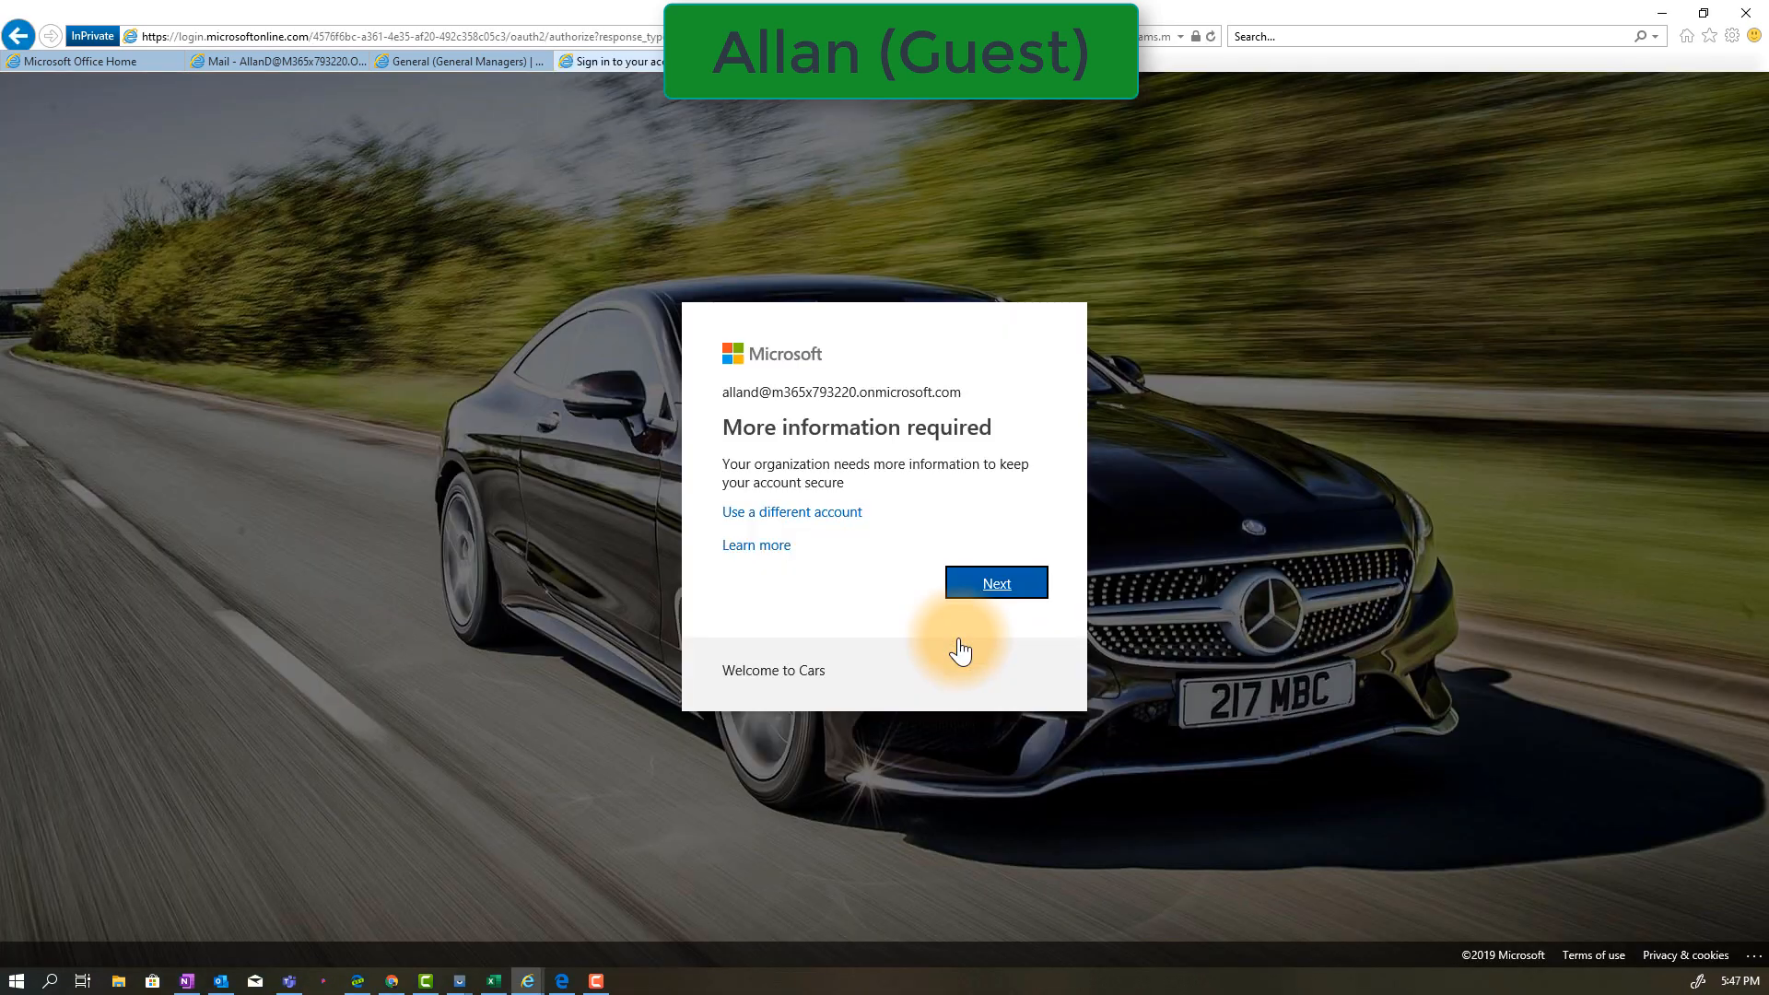
Set up the mobile app as the guest's additional security verification method, receiving notifications for verification, and verify it
click(993, 588)
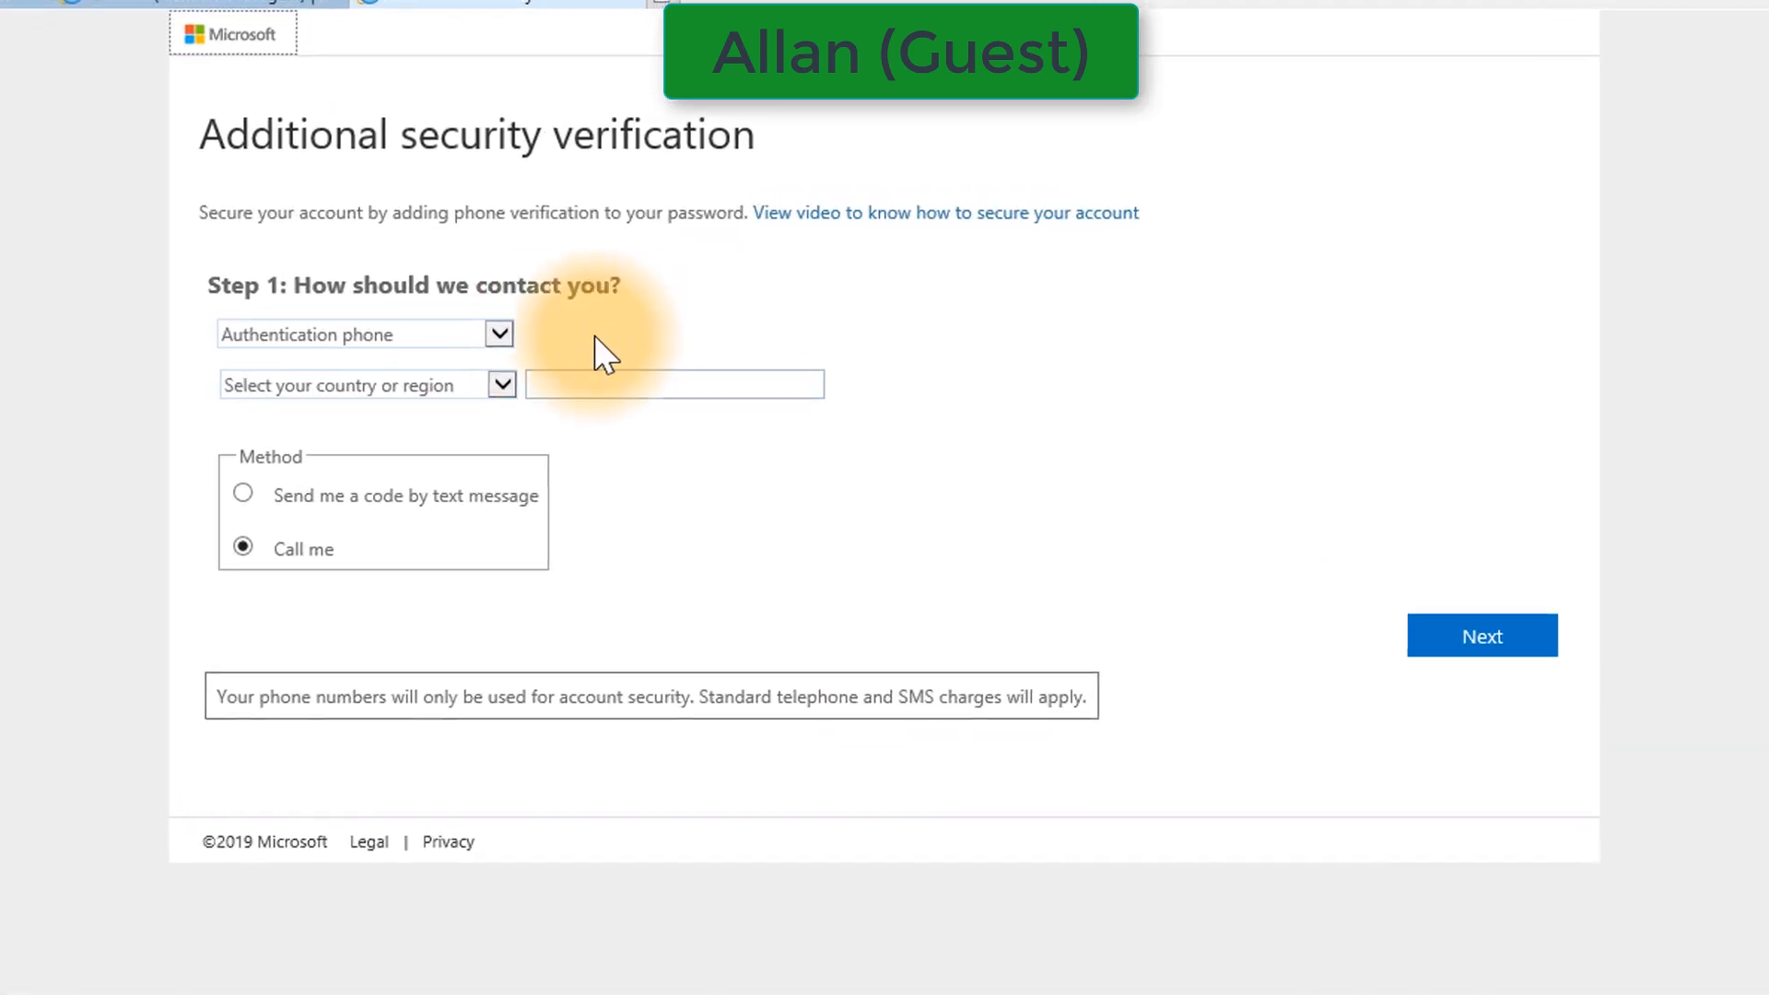
click(507, 337)
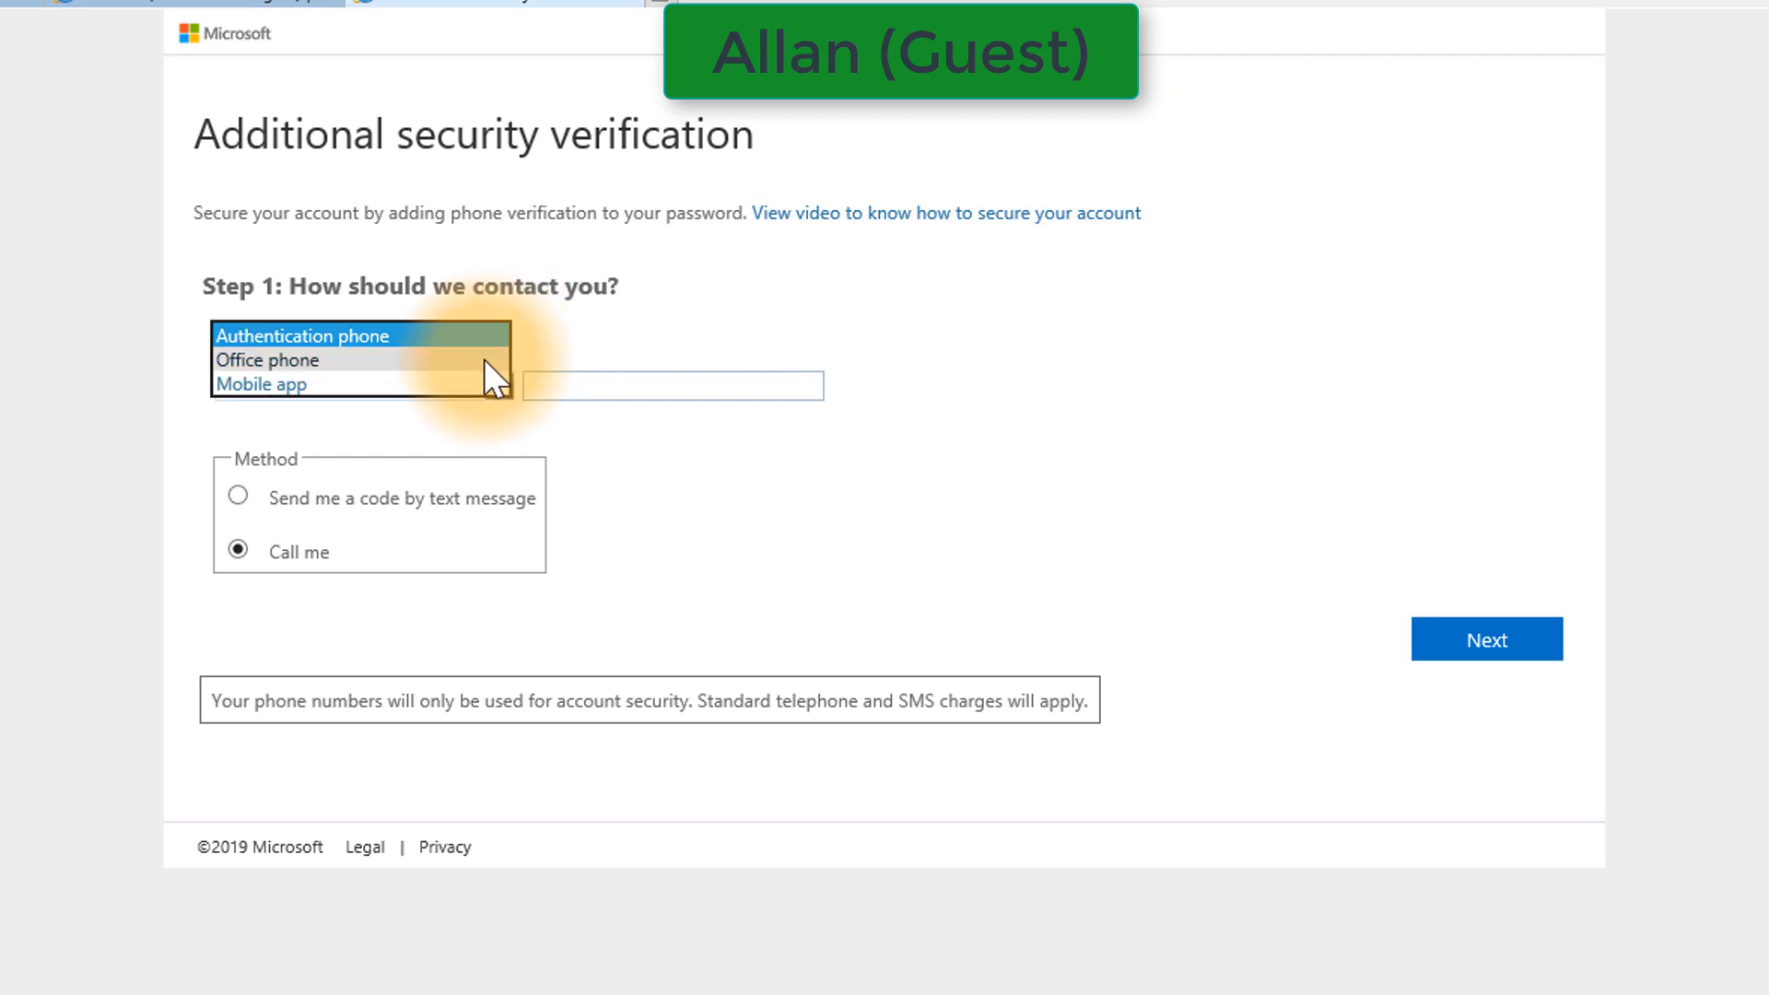
click(454, 380)
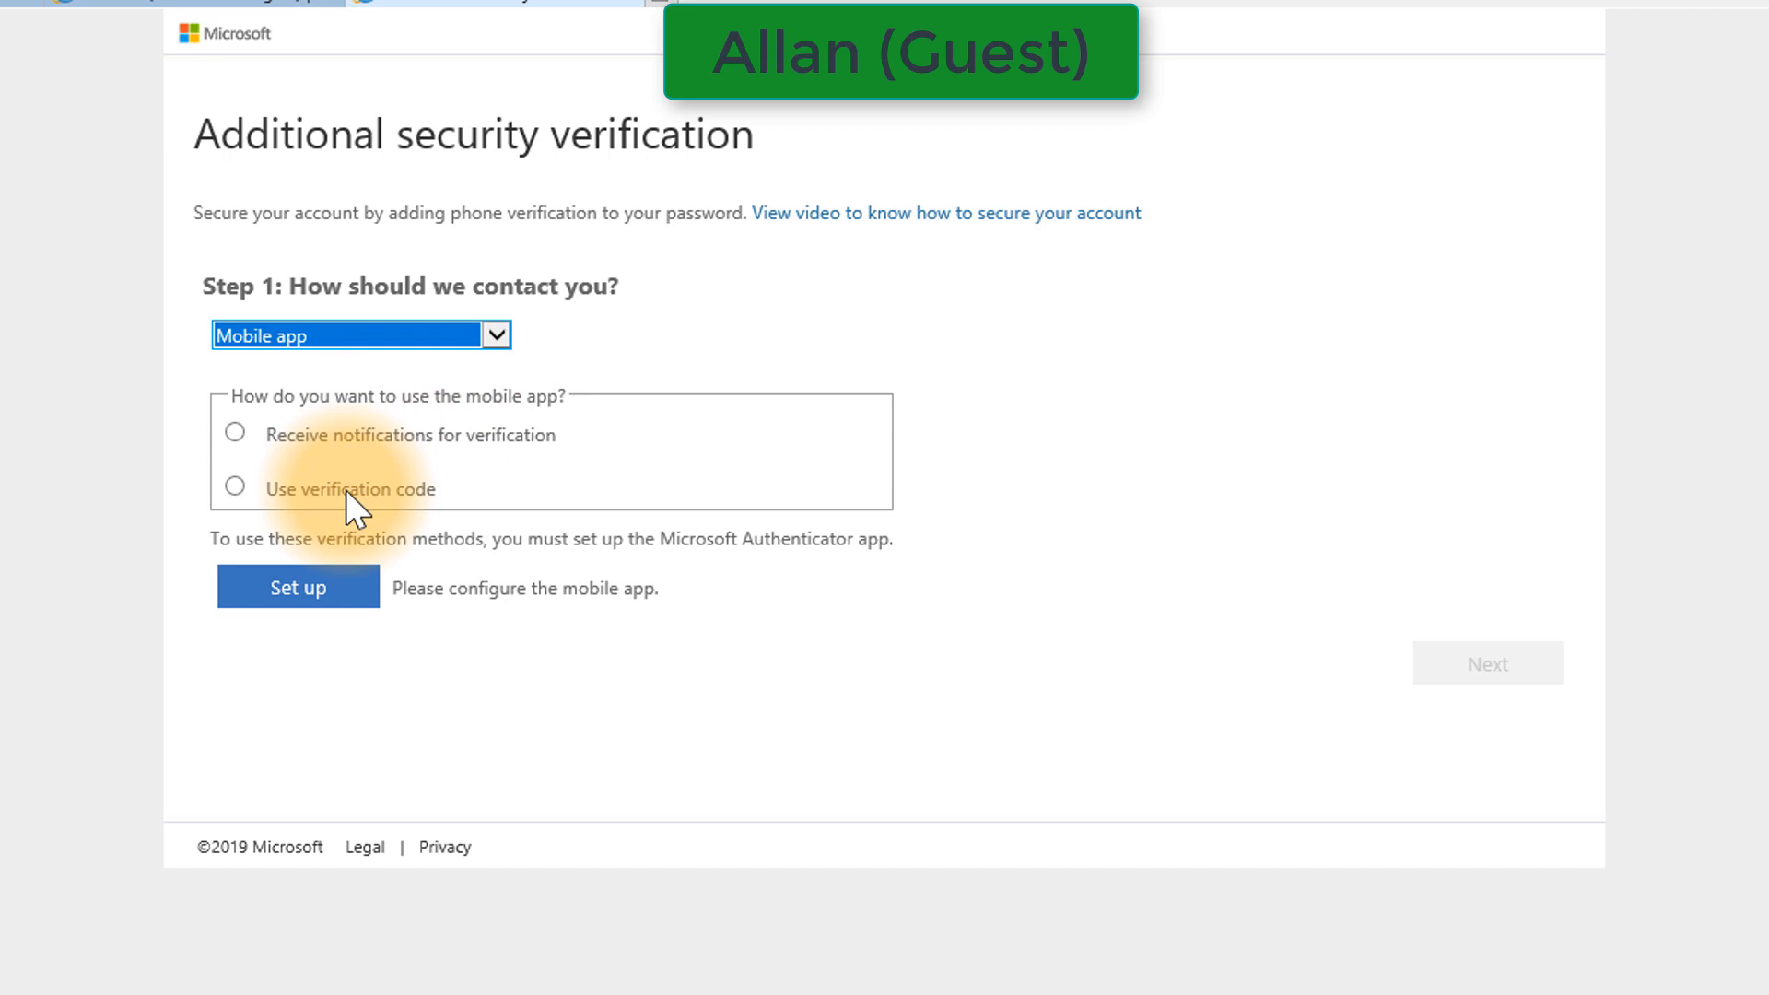
click(310, 597)
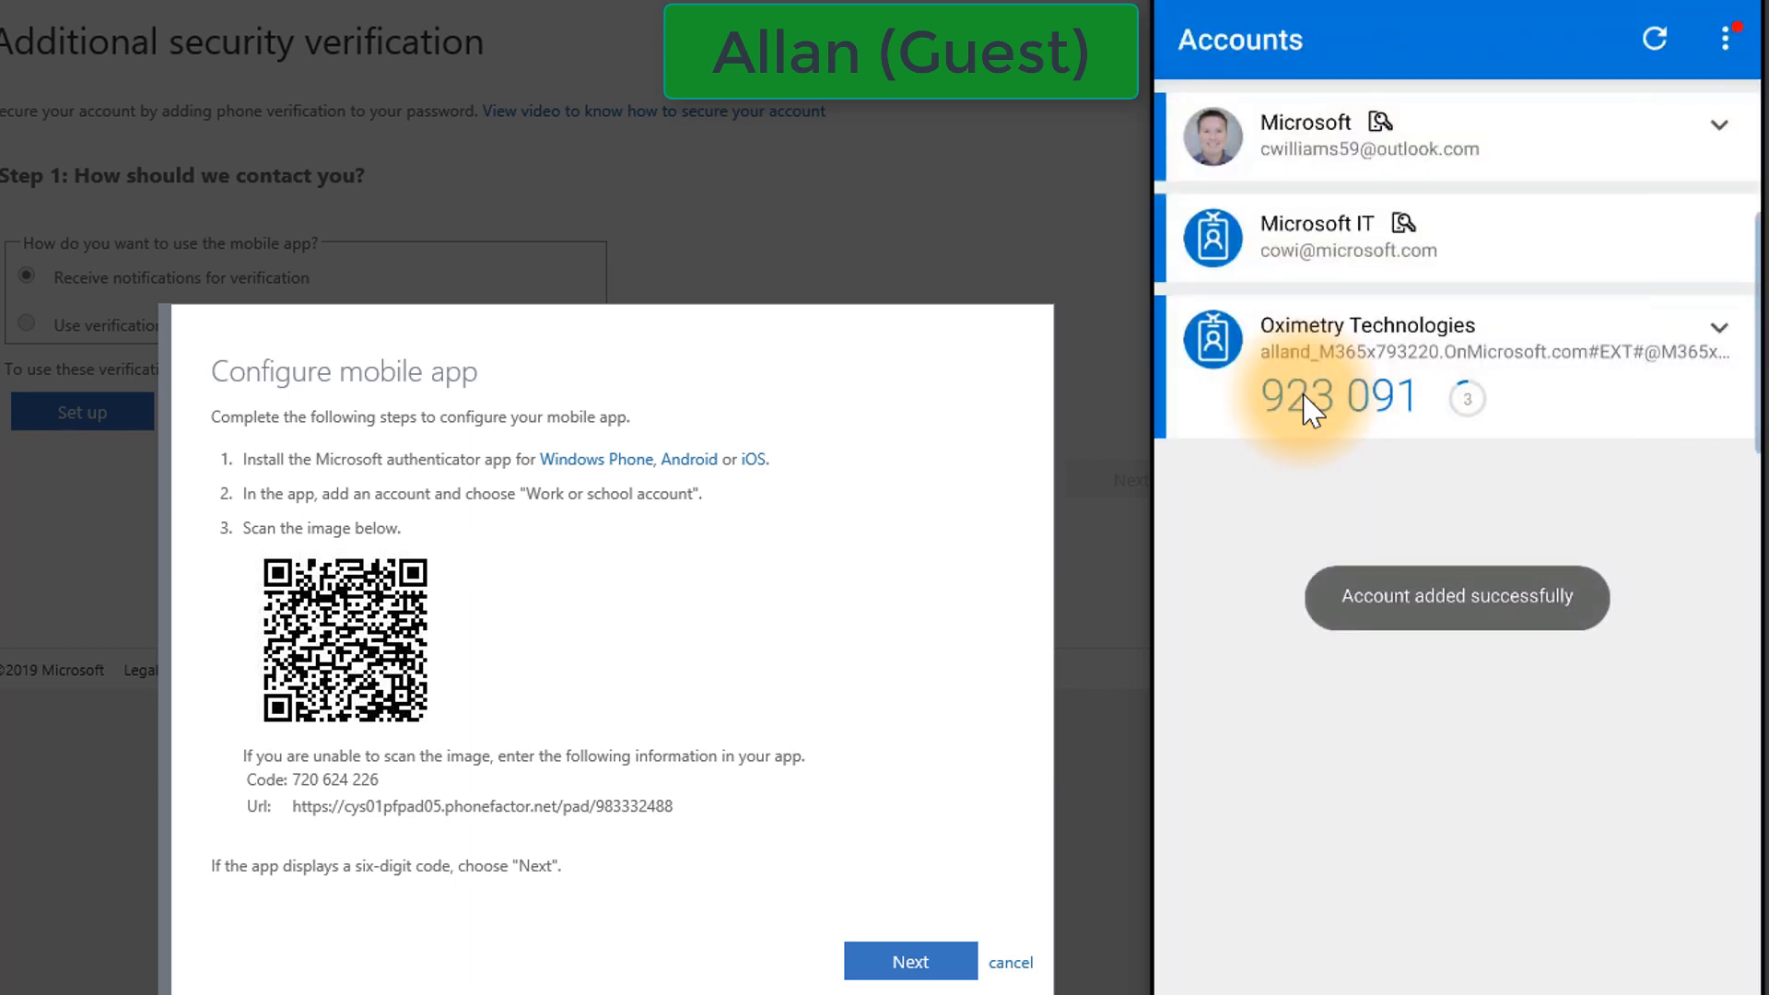
click(907, 966)
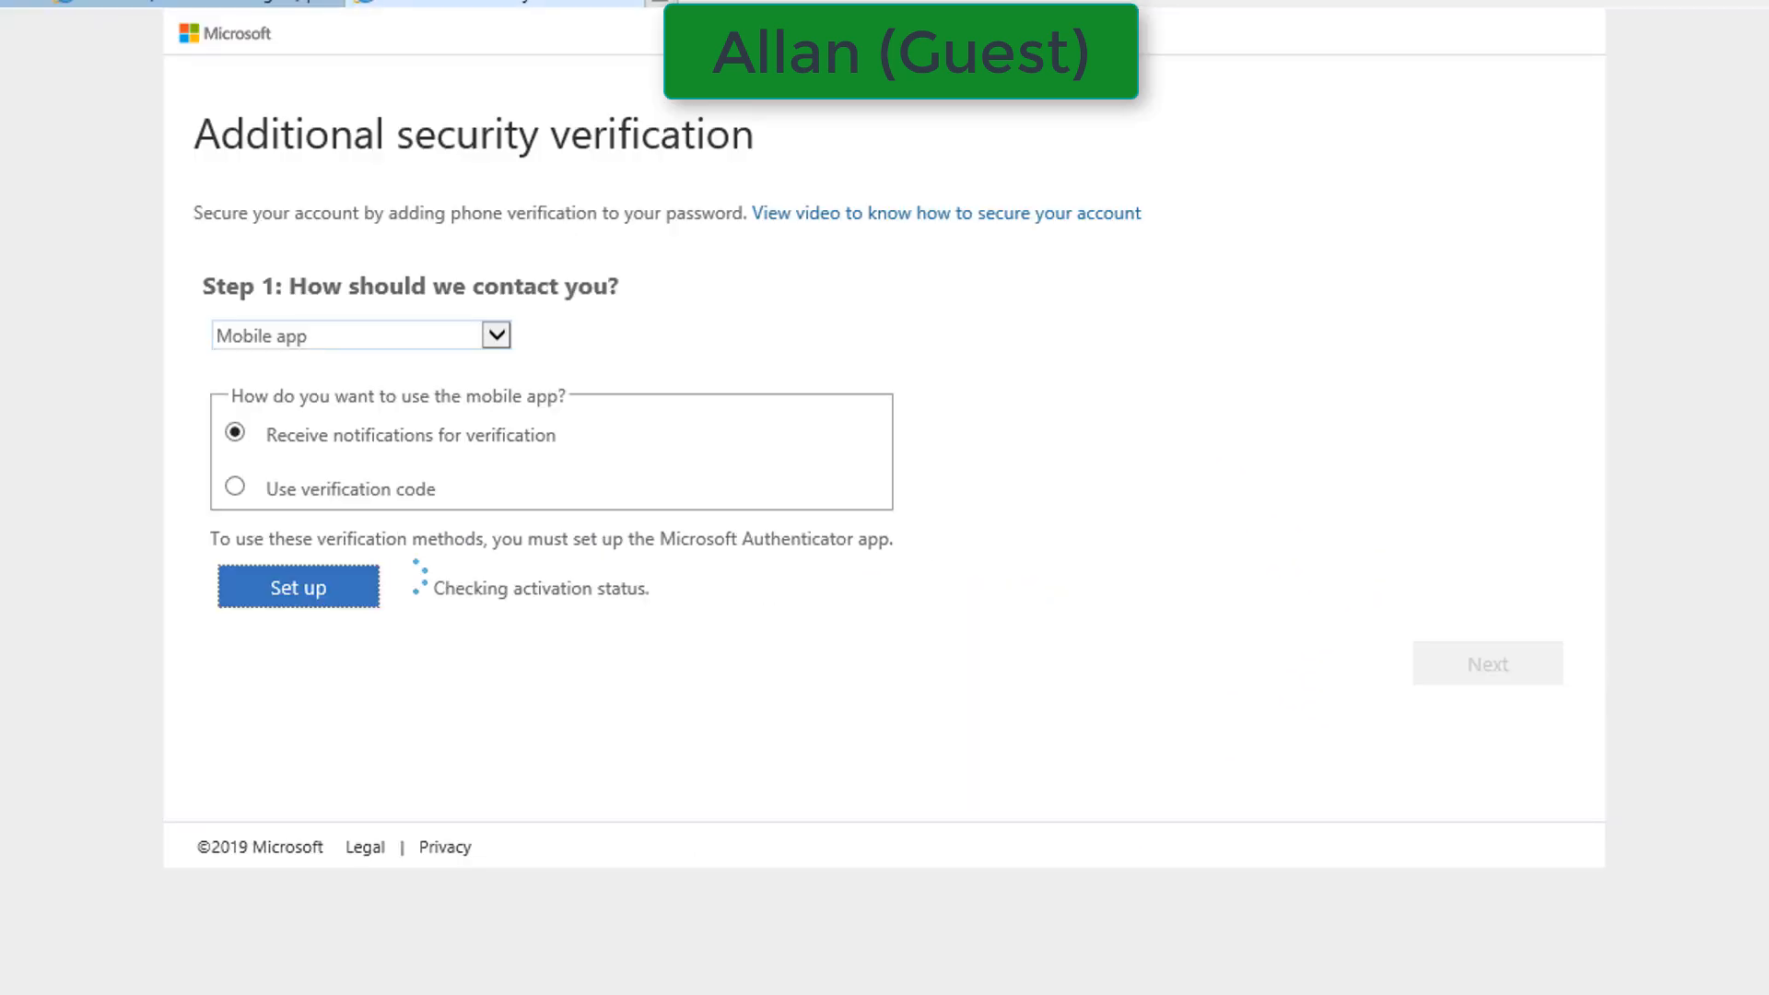
click(1486, 666)
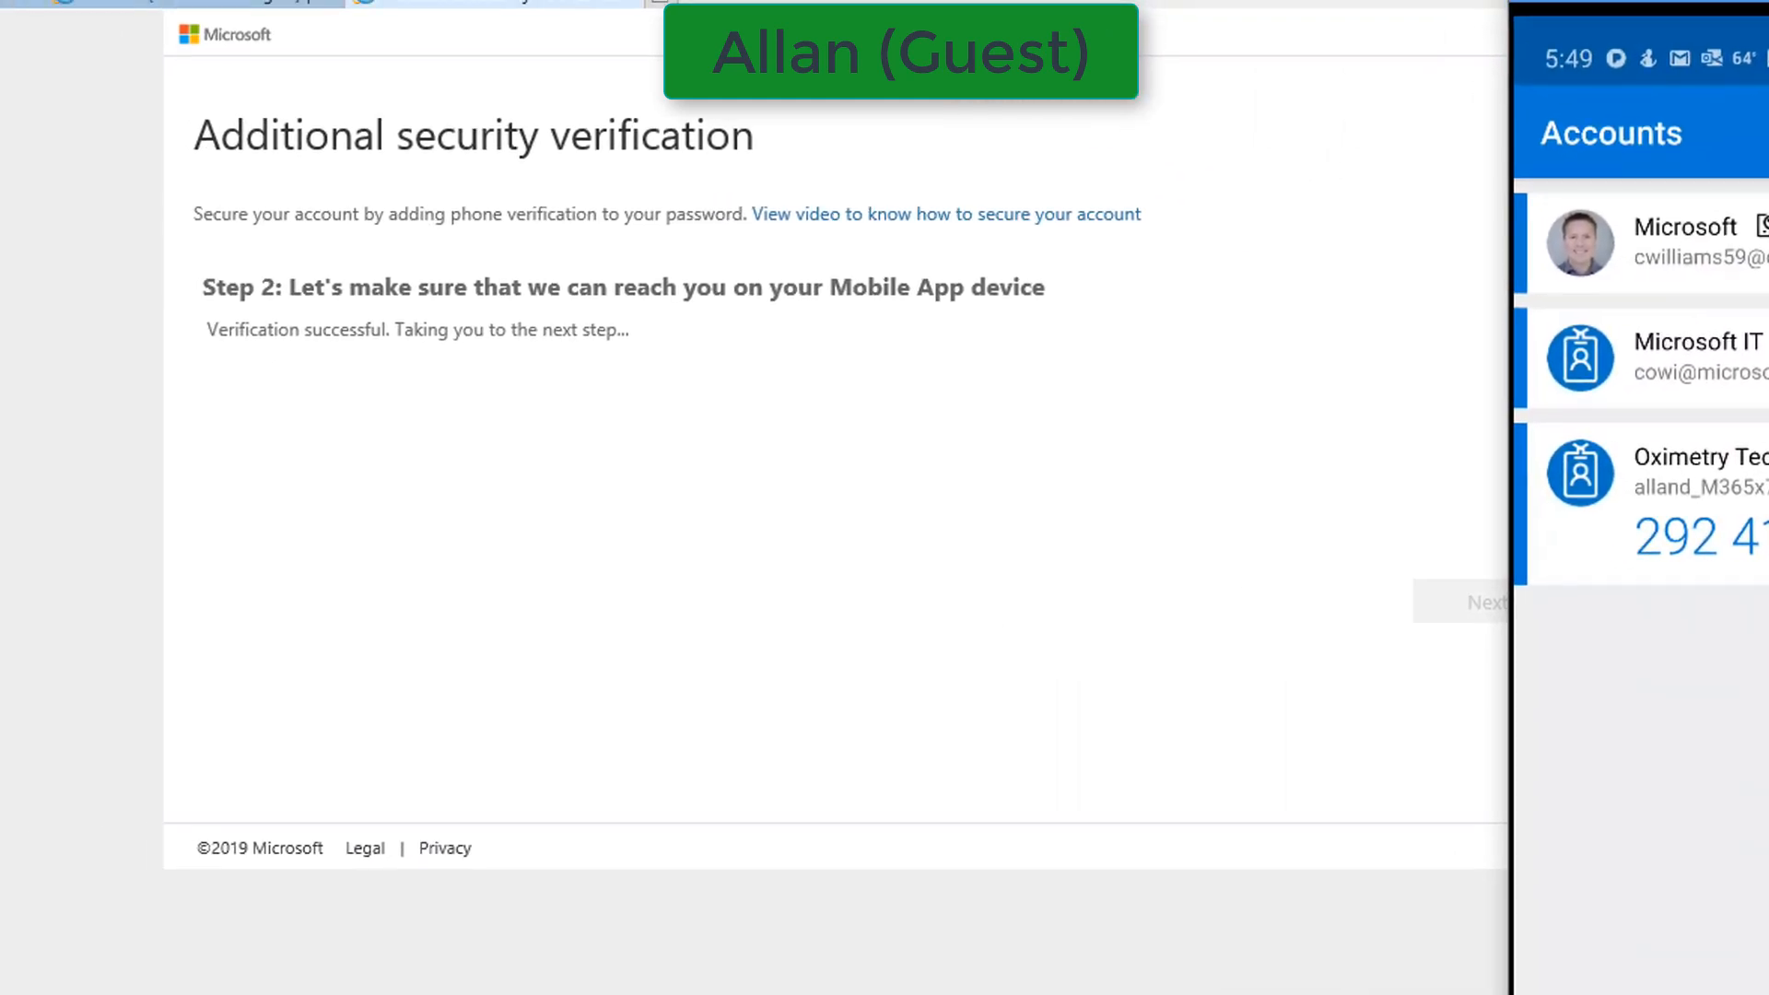
Select United States (+1) for the backup phone number and complete the additional security verification
click(493, 332)
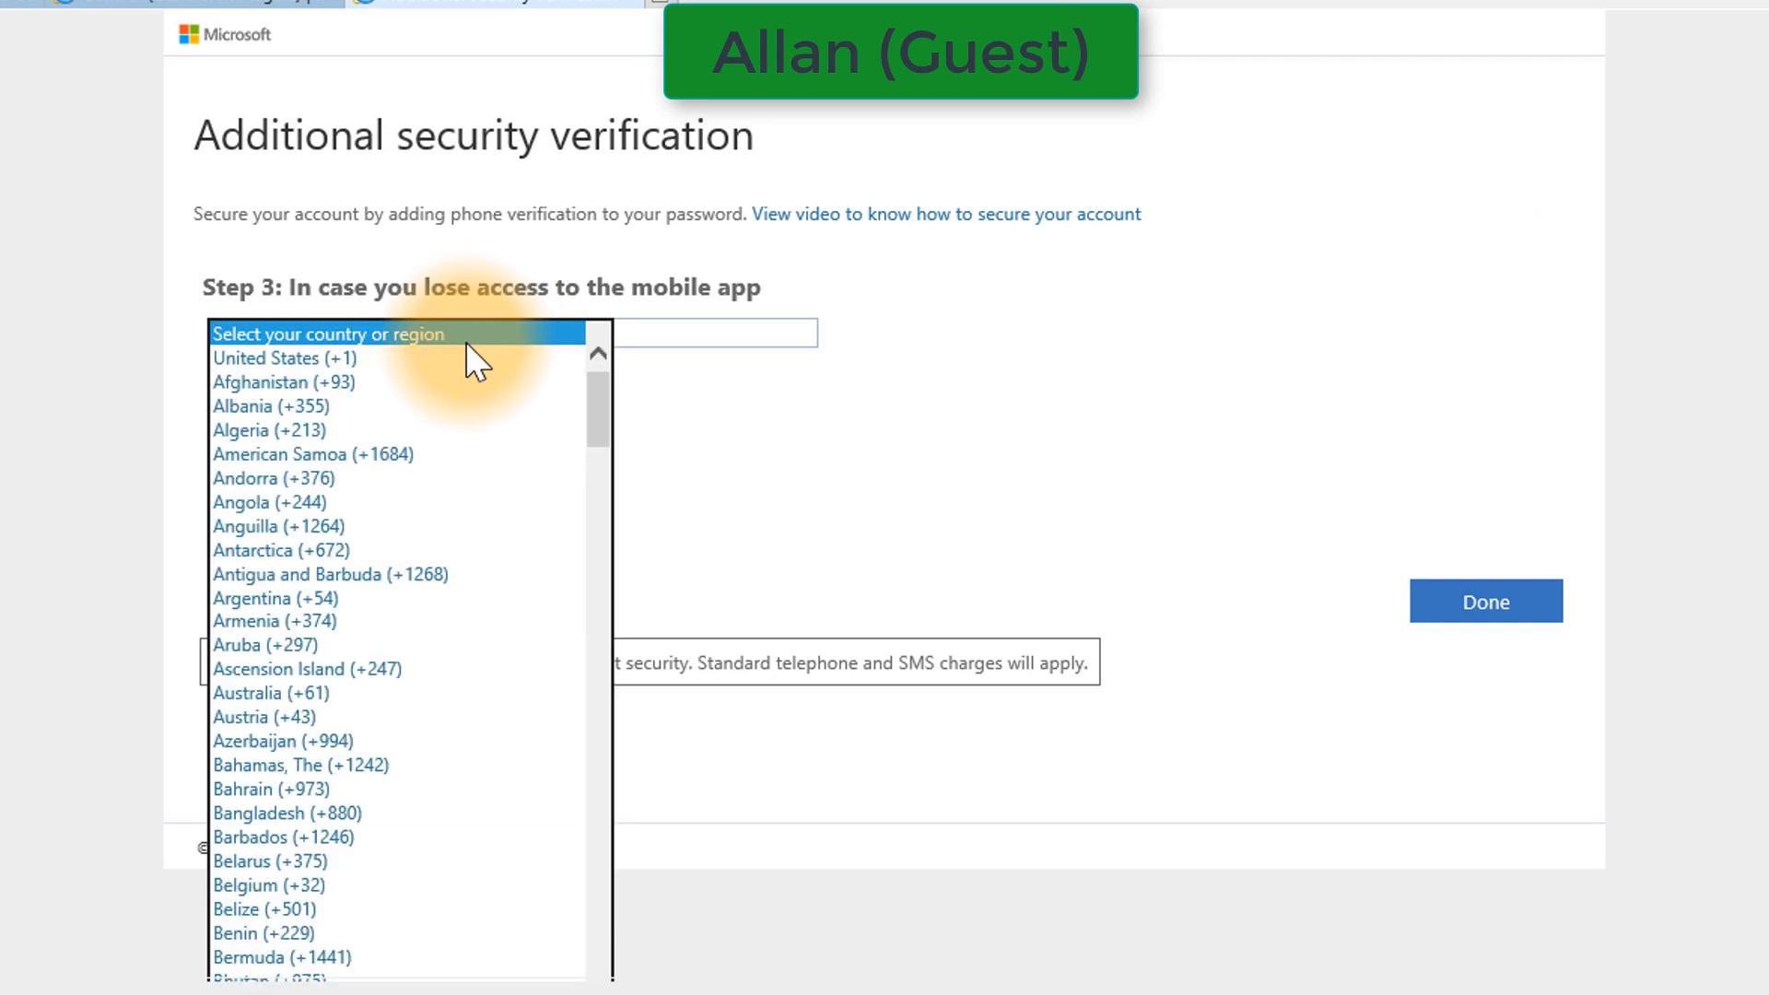
click(569, 359)
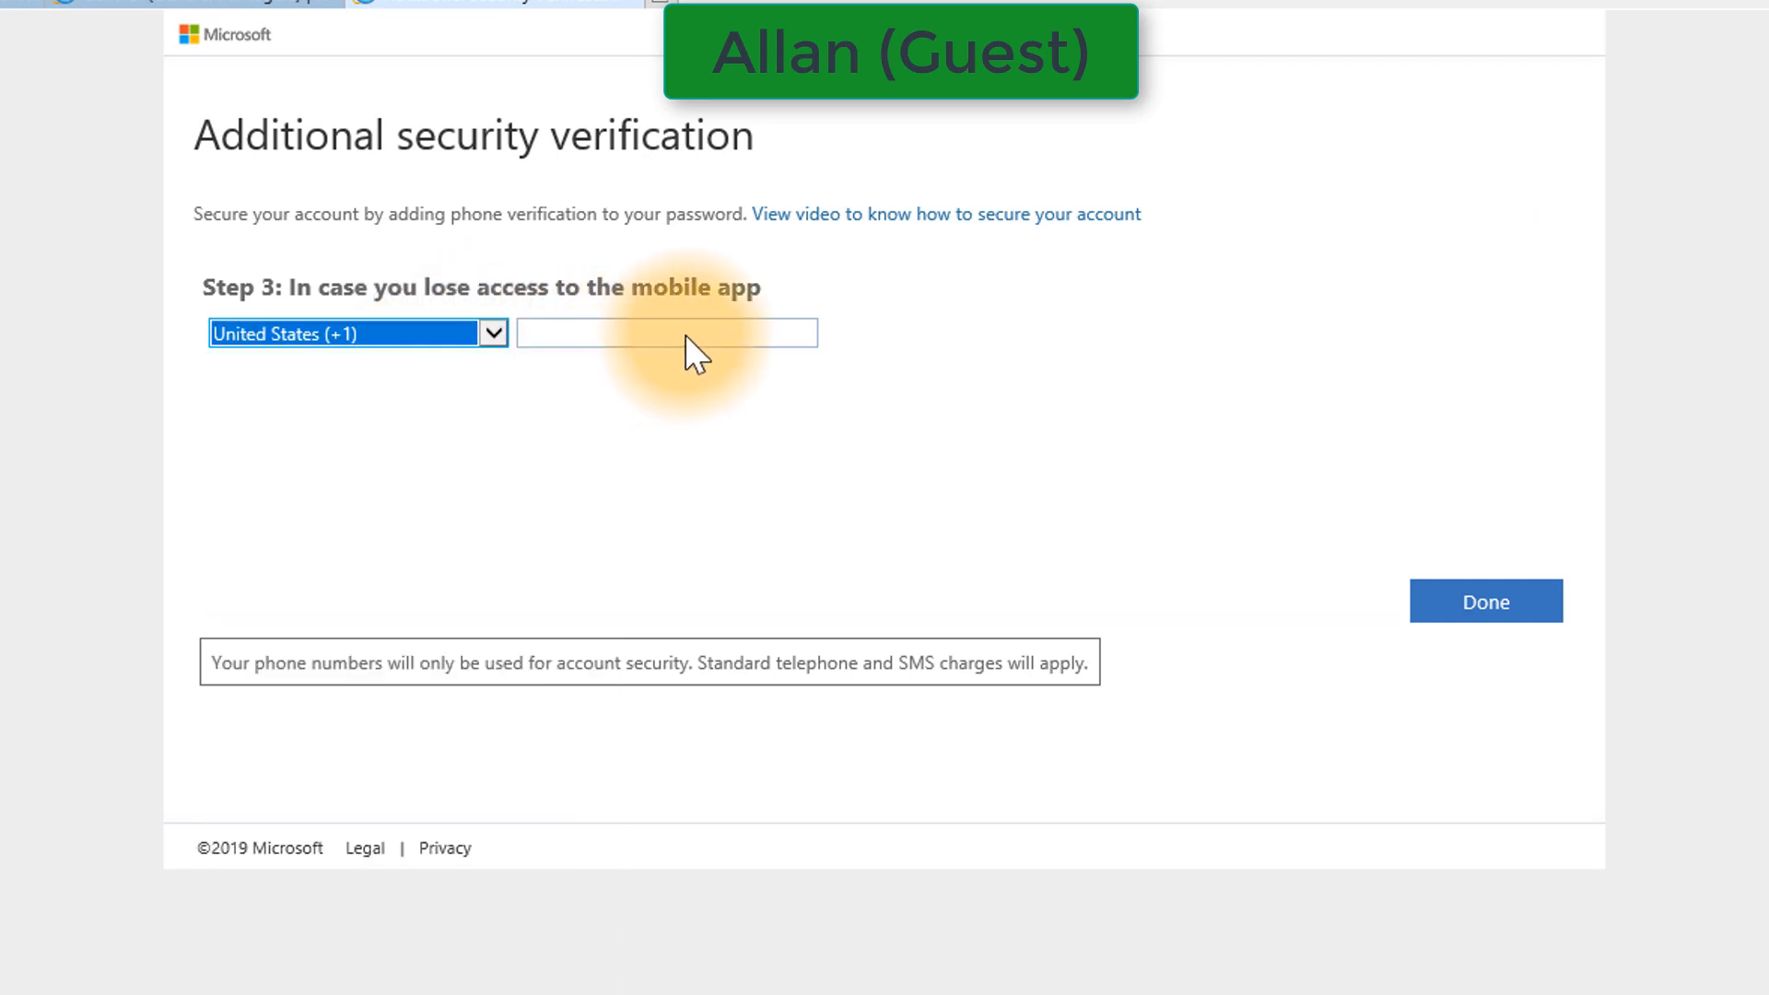
click(1491, 613)
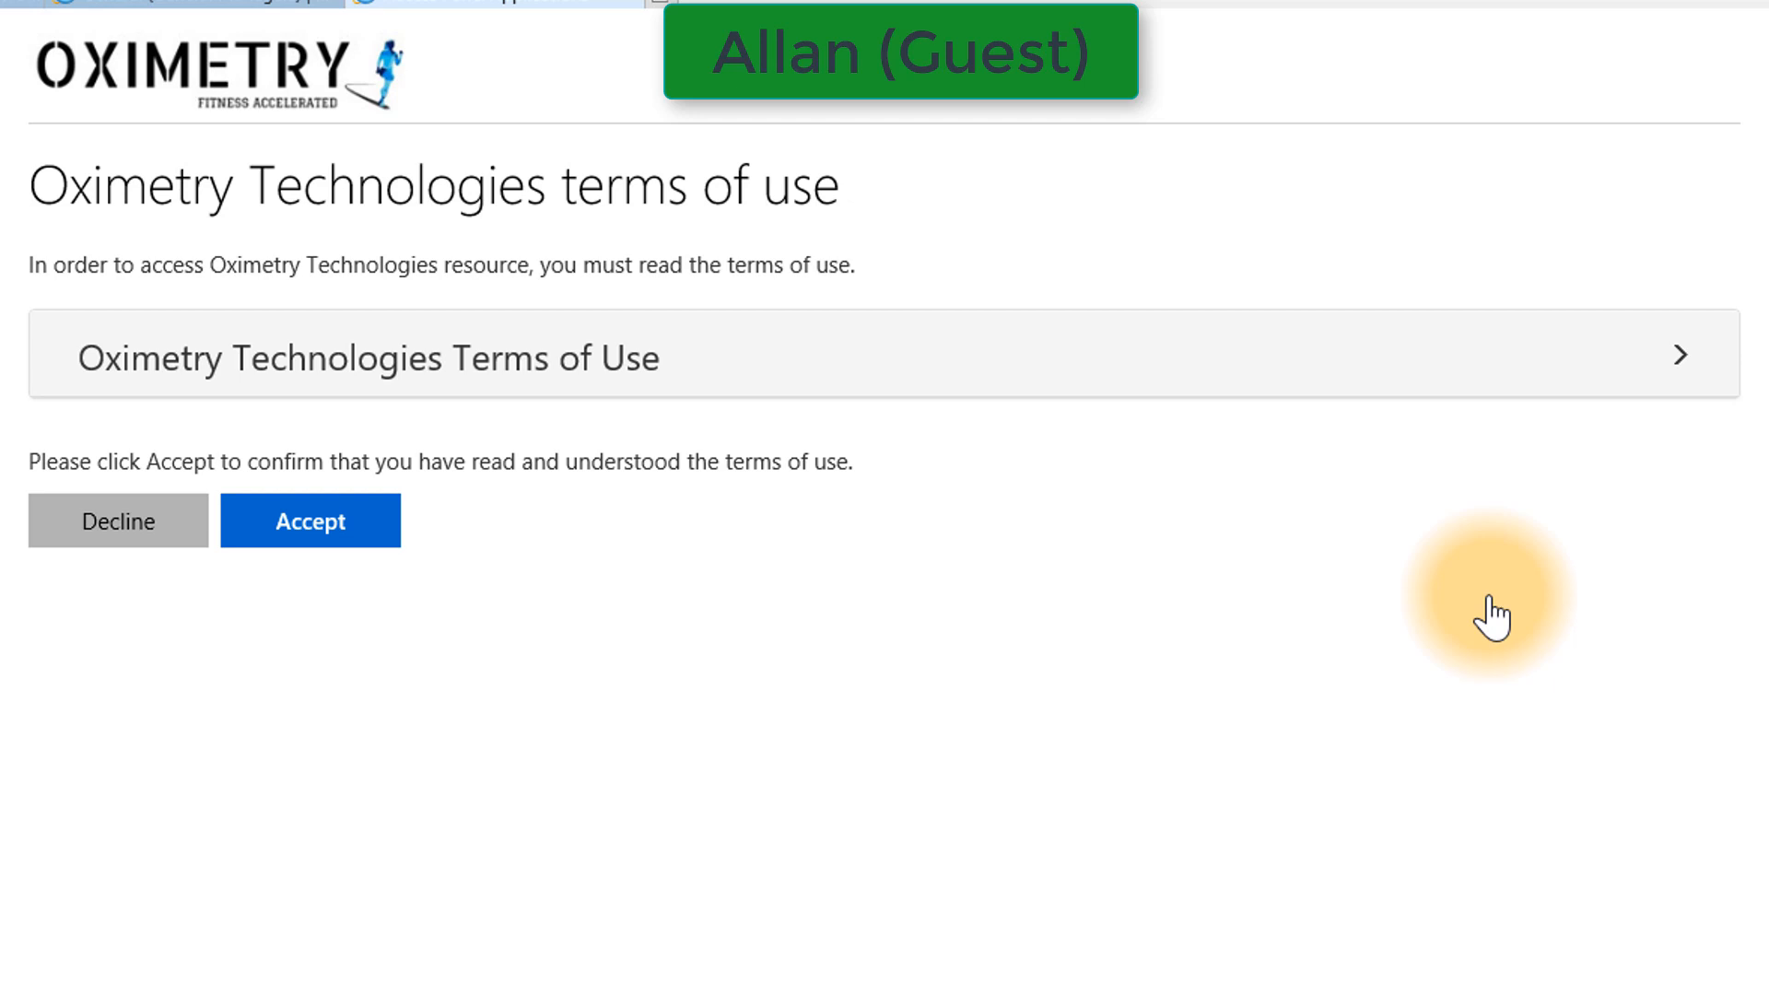
Expand and collapse the Oximetry Technologies Terms of Use and accept them
click(830, 364)
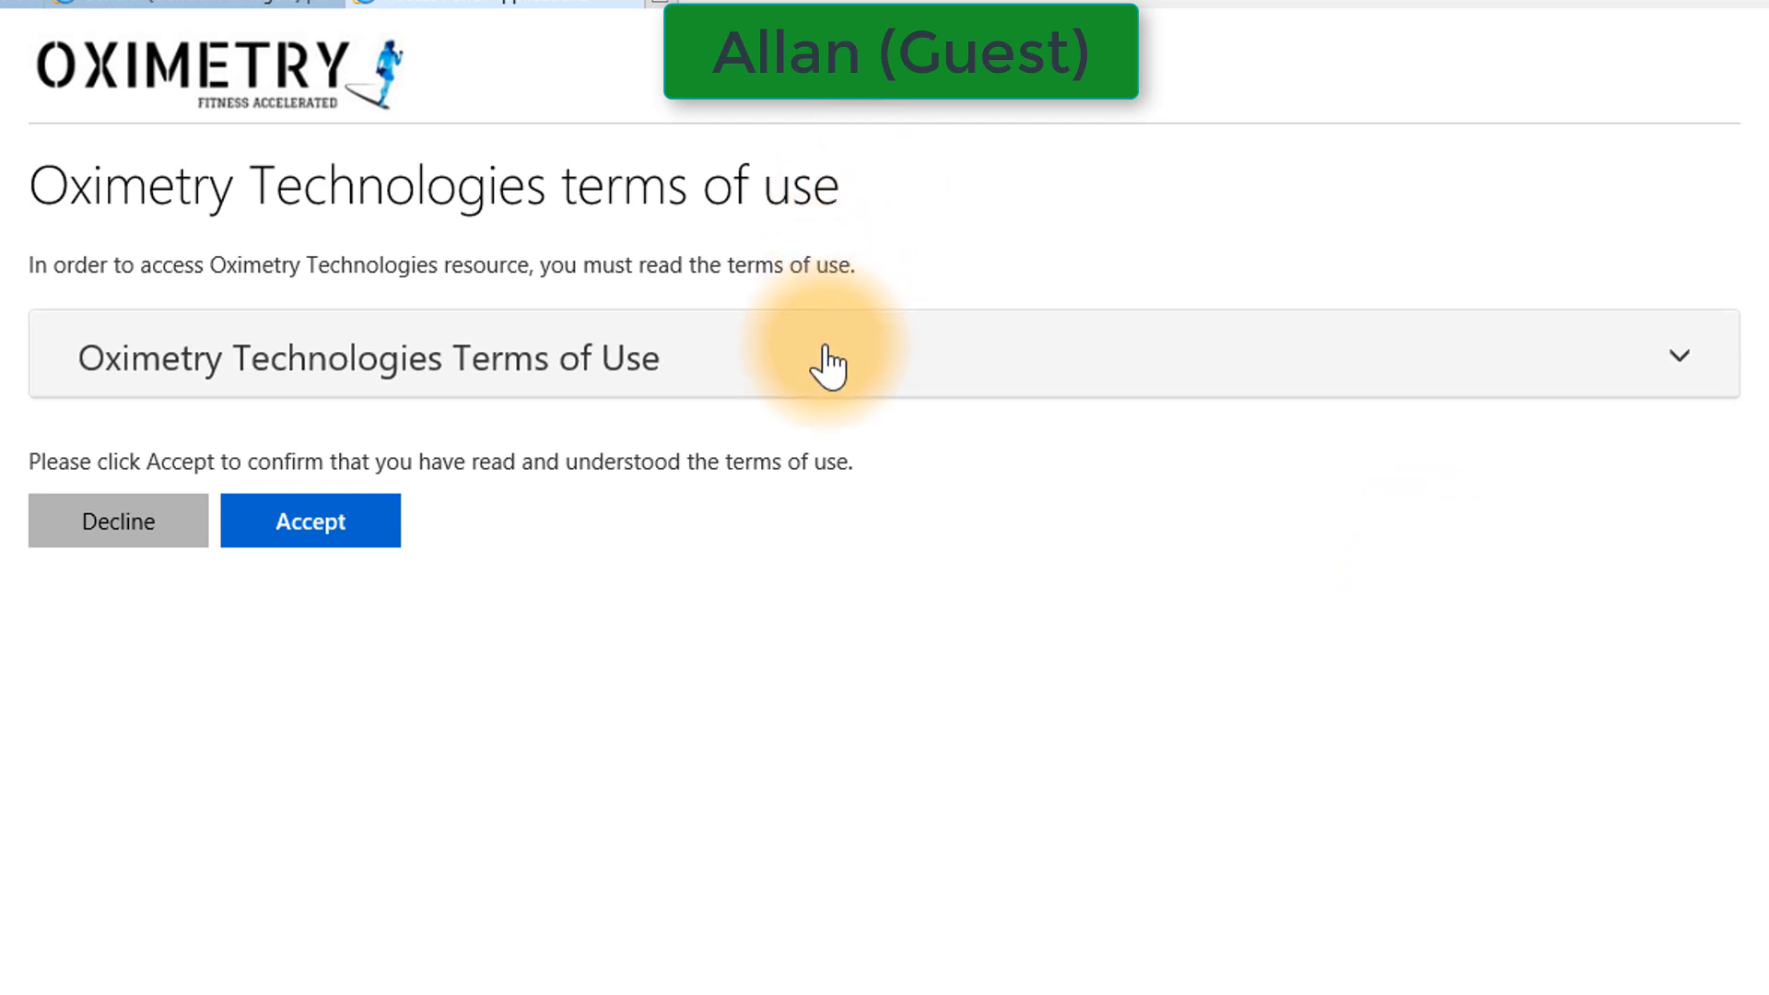
click(829, 364)
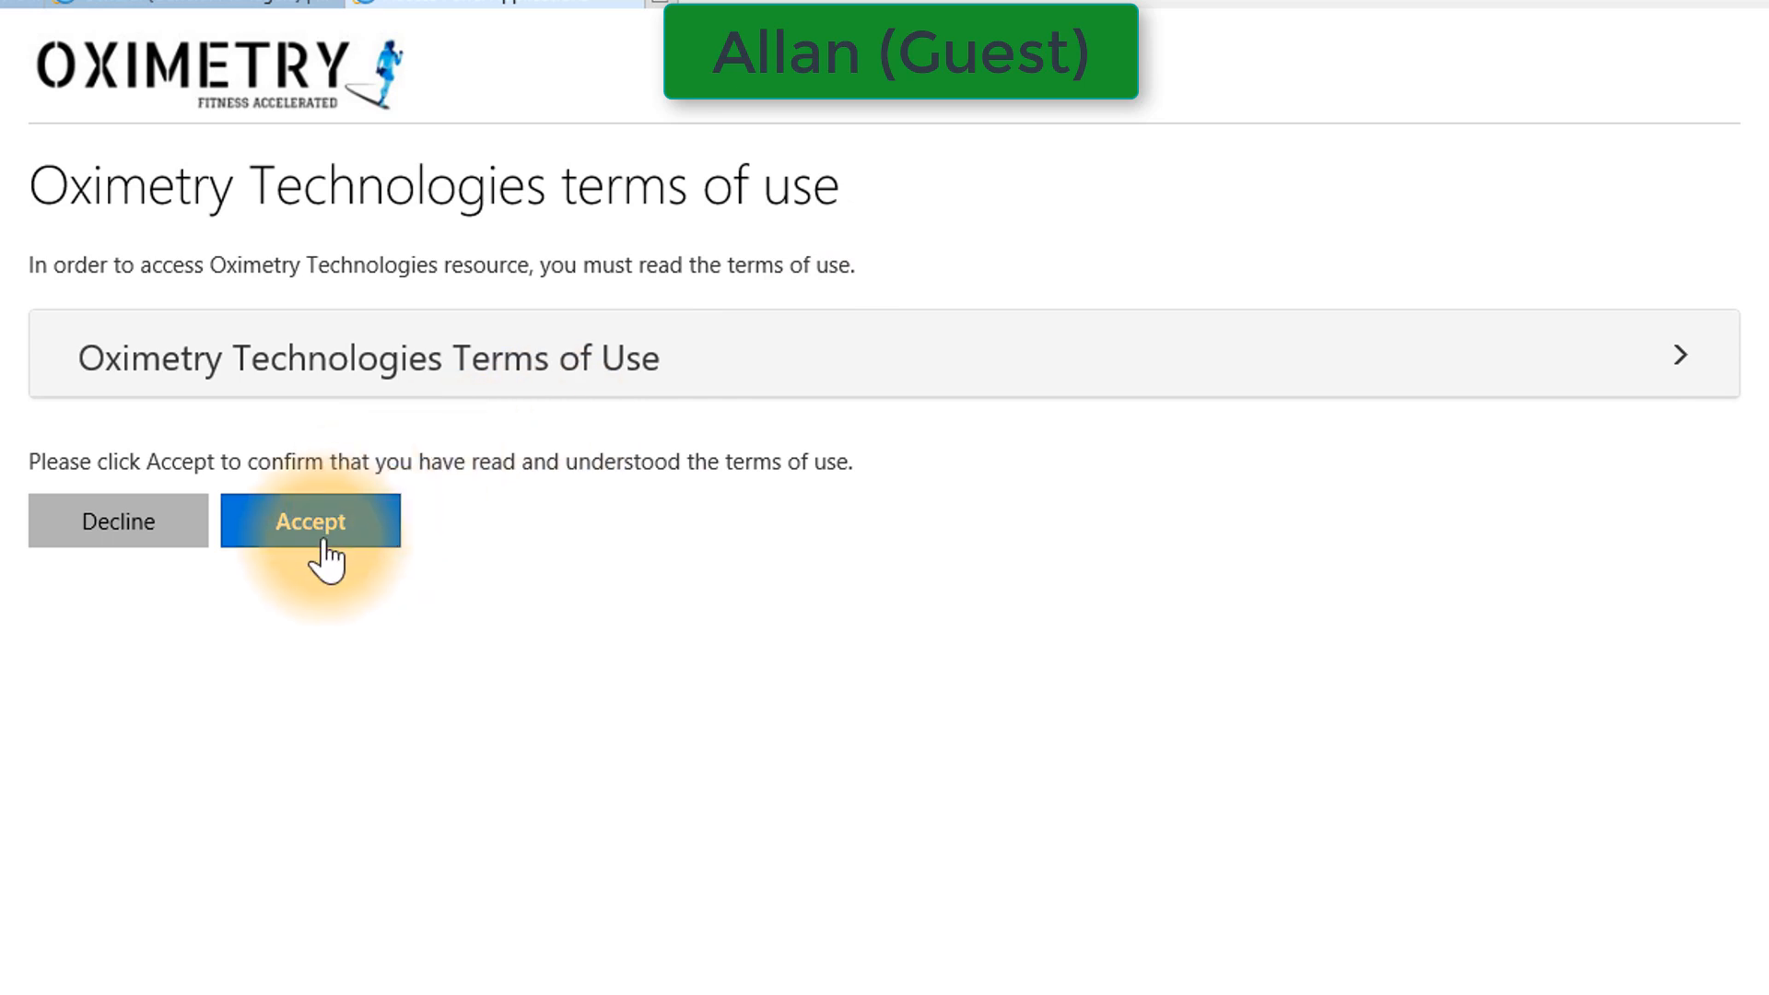
click(325, 543)
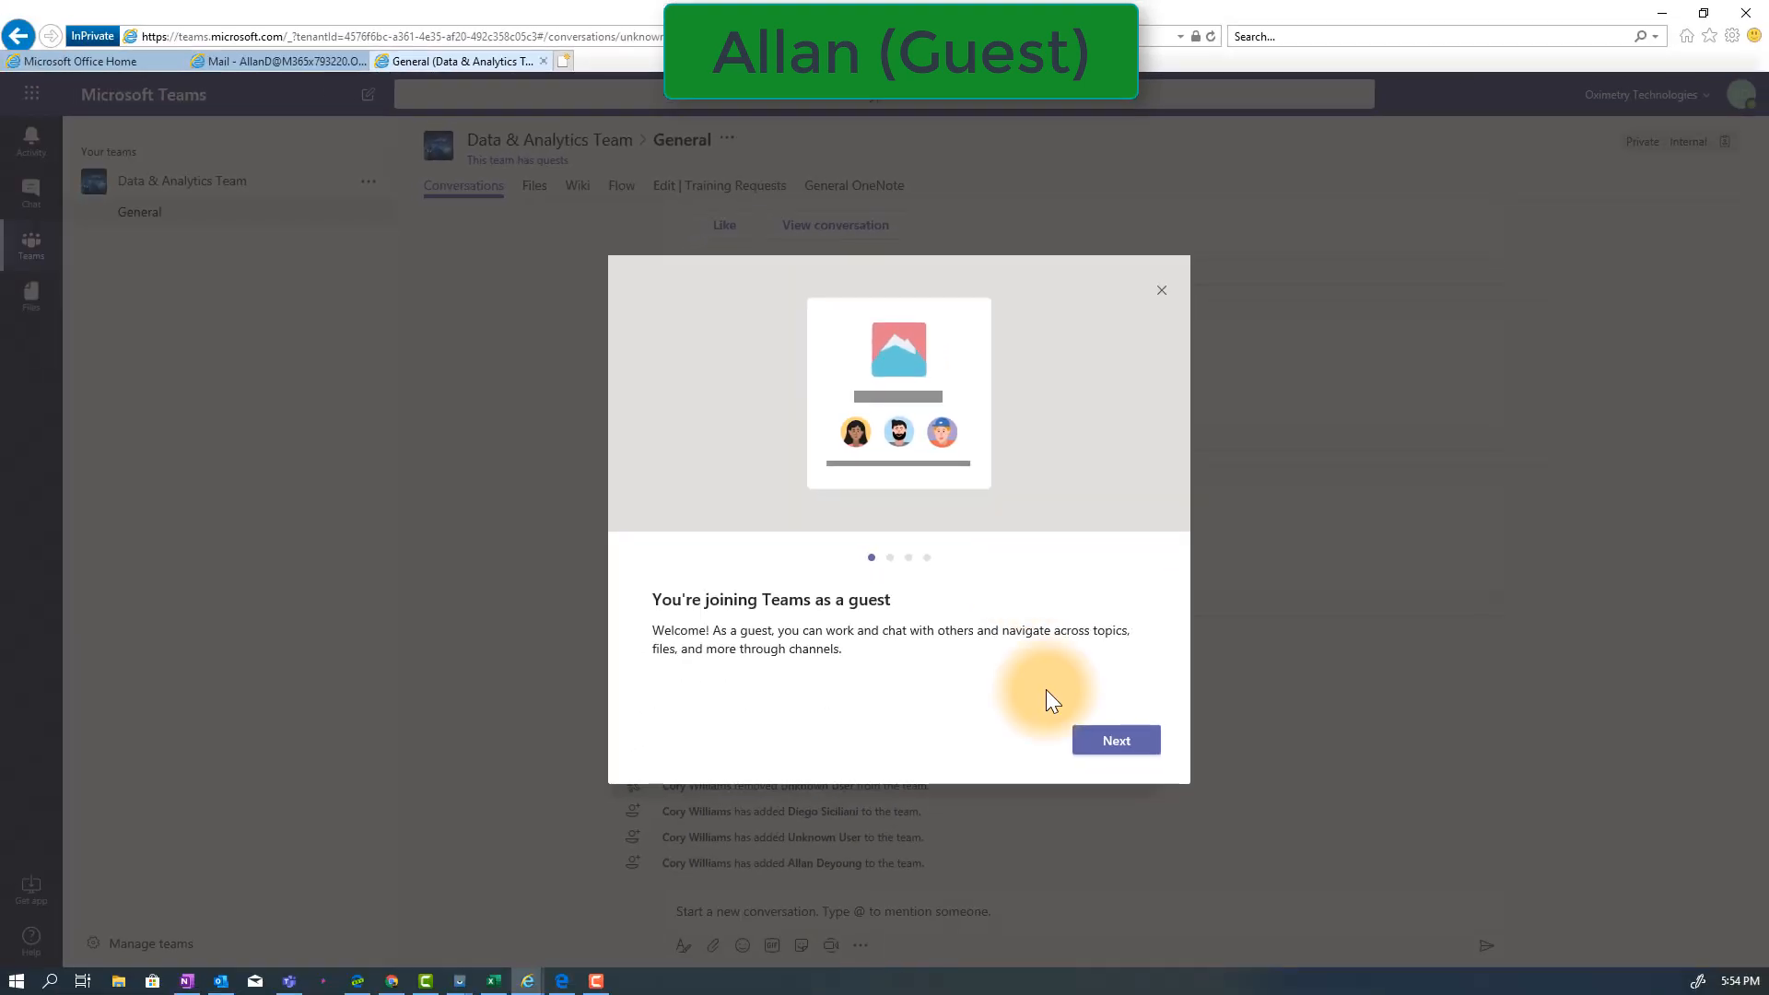
Go through all pages of the guest welcome tour and finish it
click(1109, 746)
click(1112, 748)
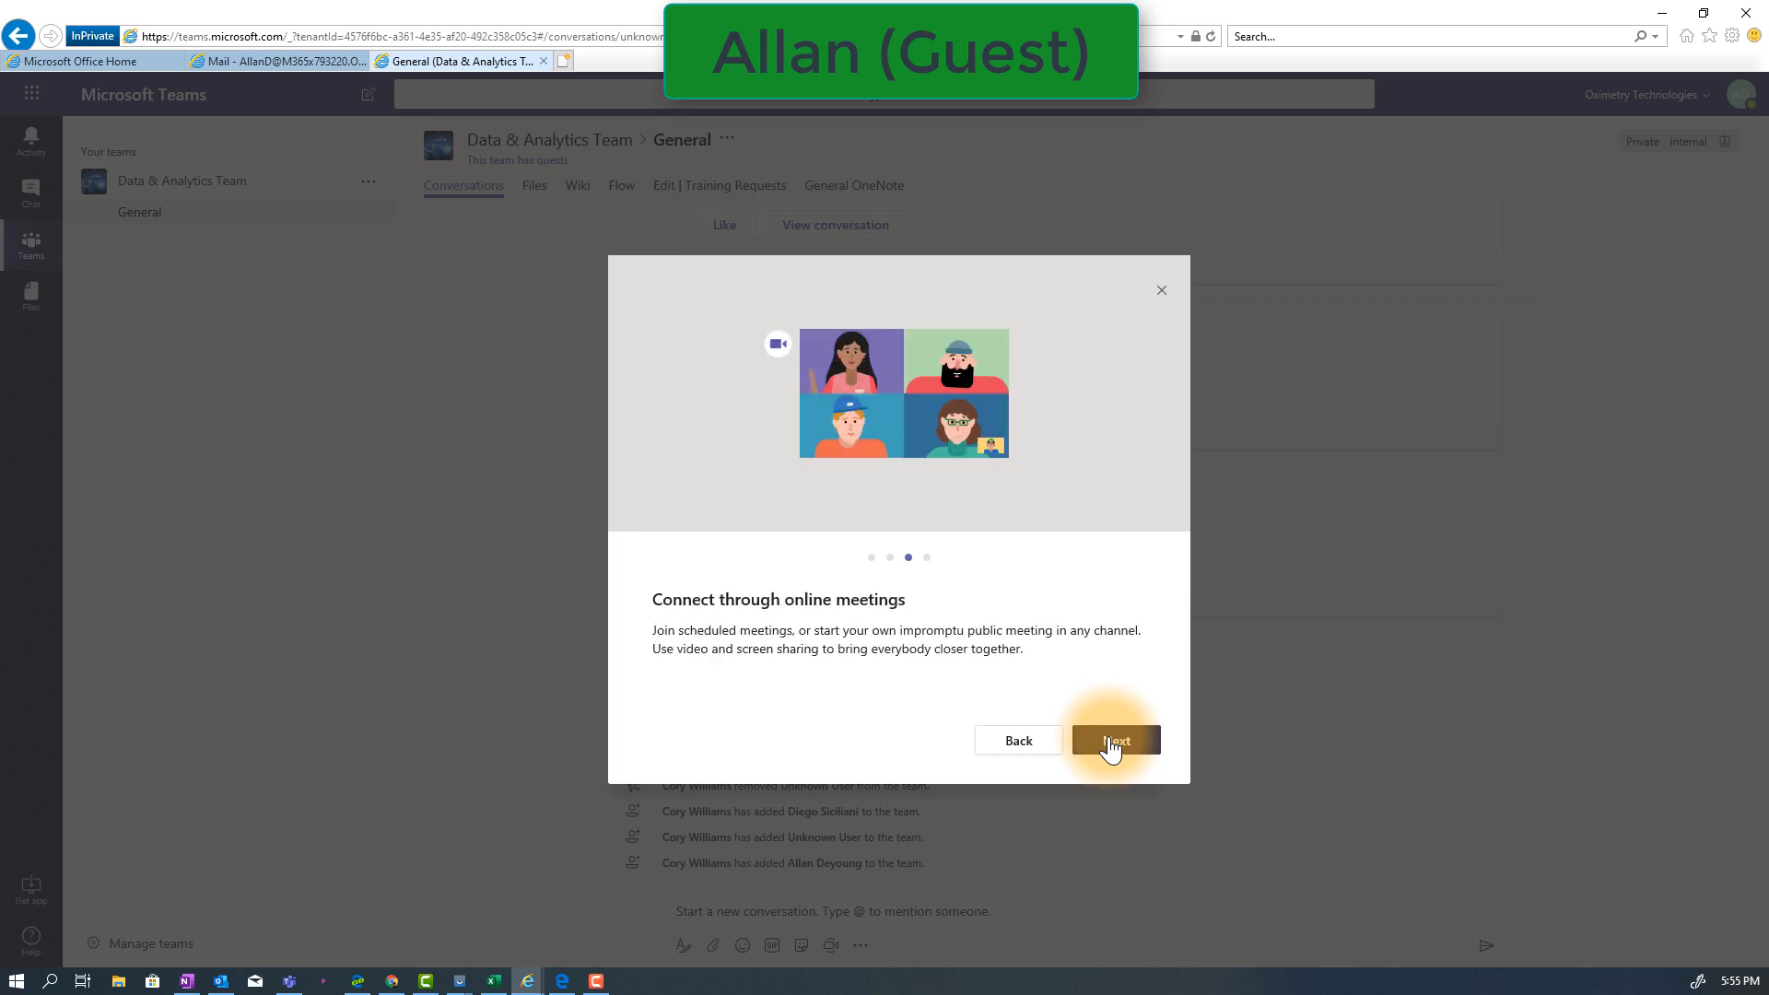
click(1112, 749)
click(1114, 742)
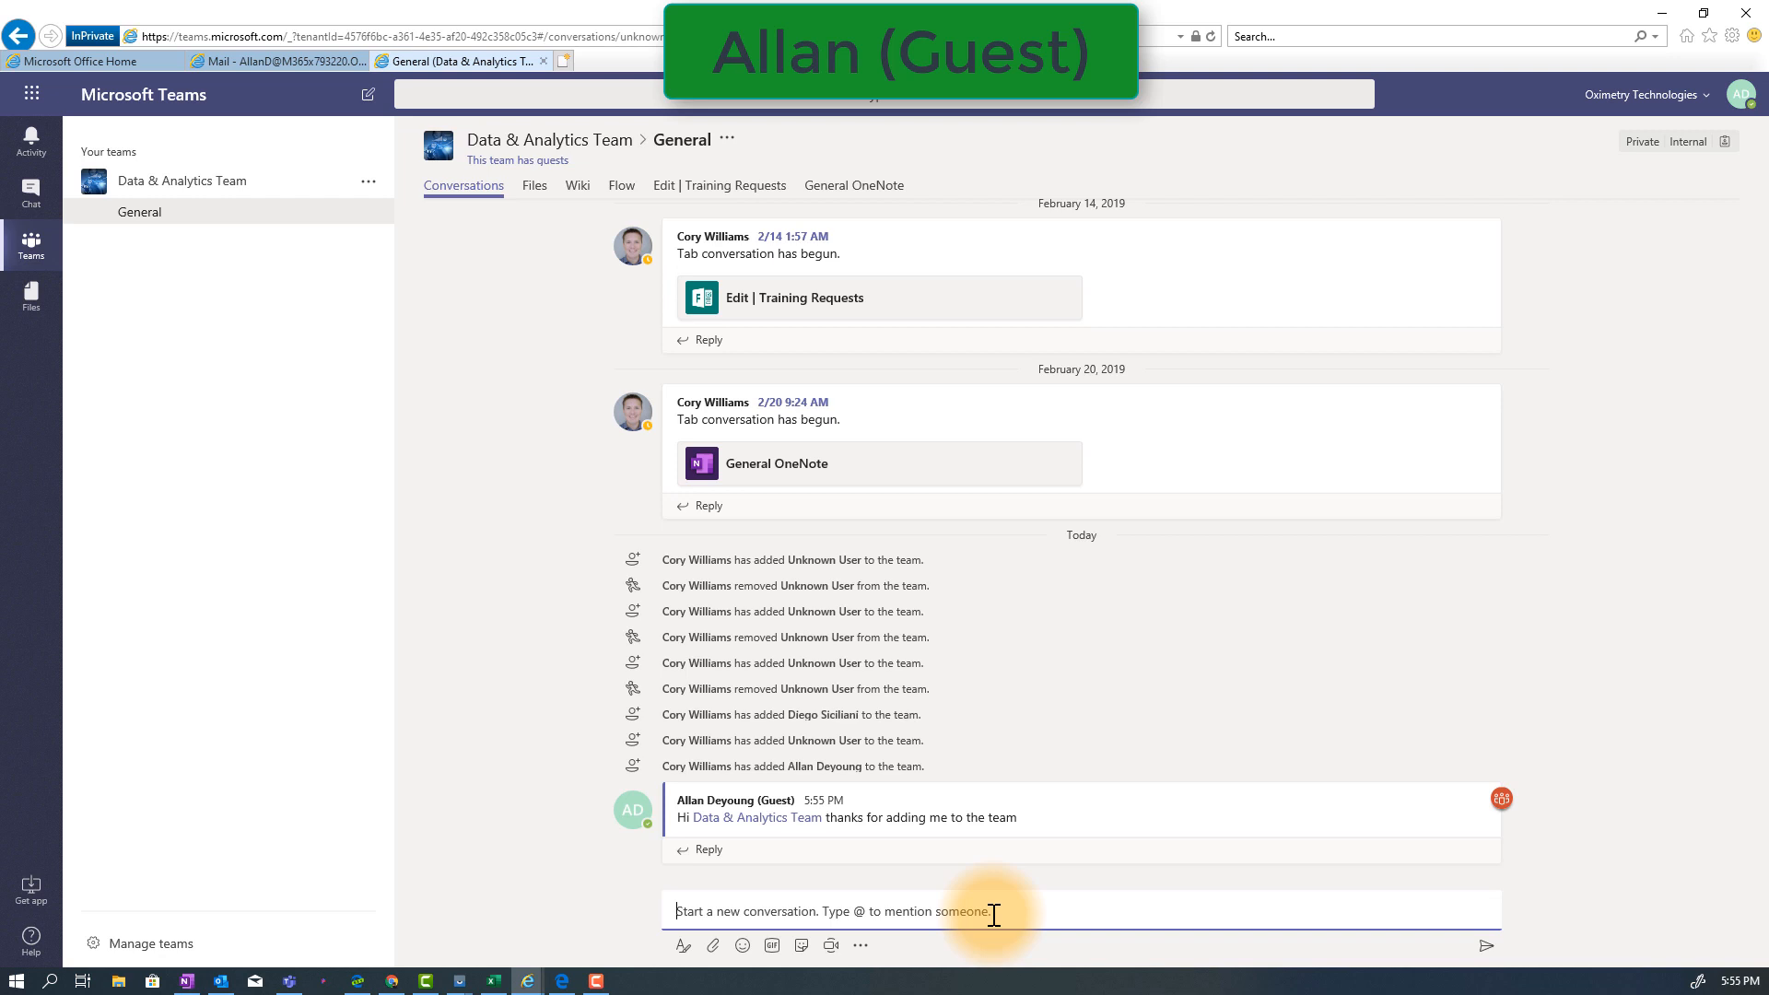
Post a message in the General channel with BookmarkImportTemplate.csv attached, asking the mentioned employee whether they want to work on this now
click(711, 947)
click(724, 896)
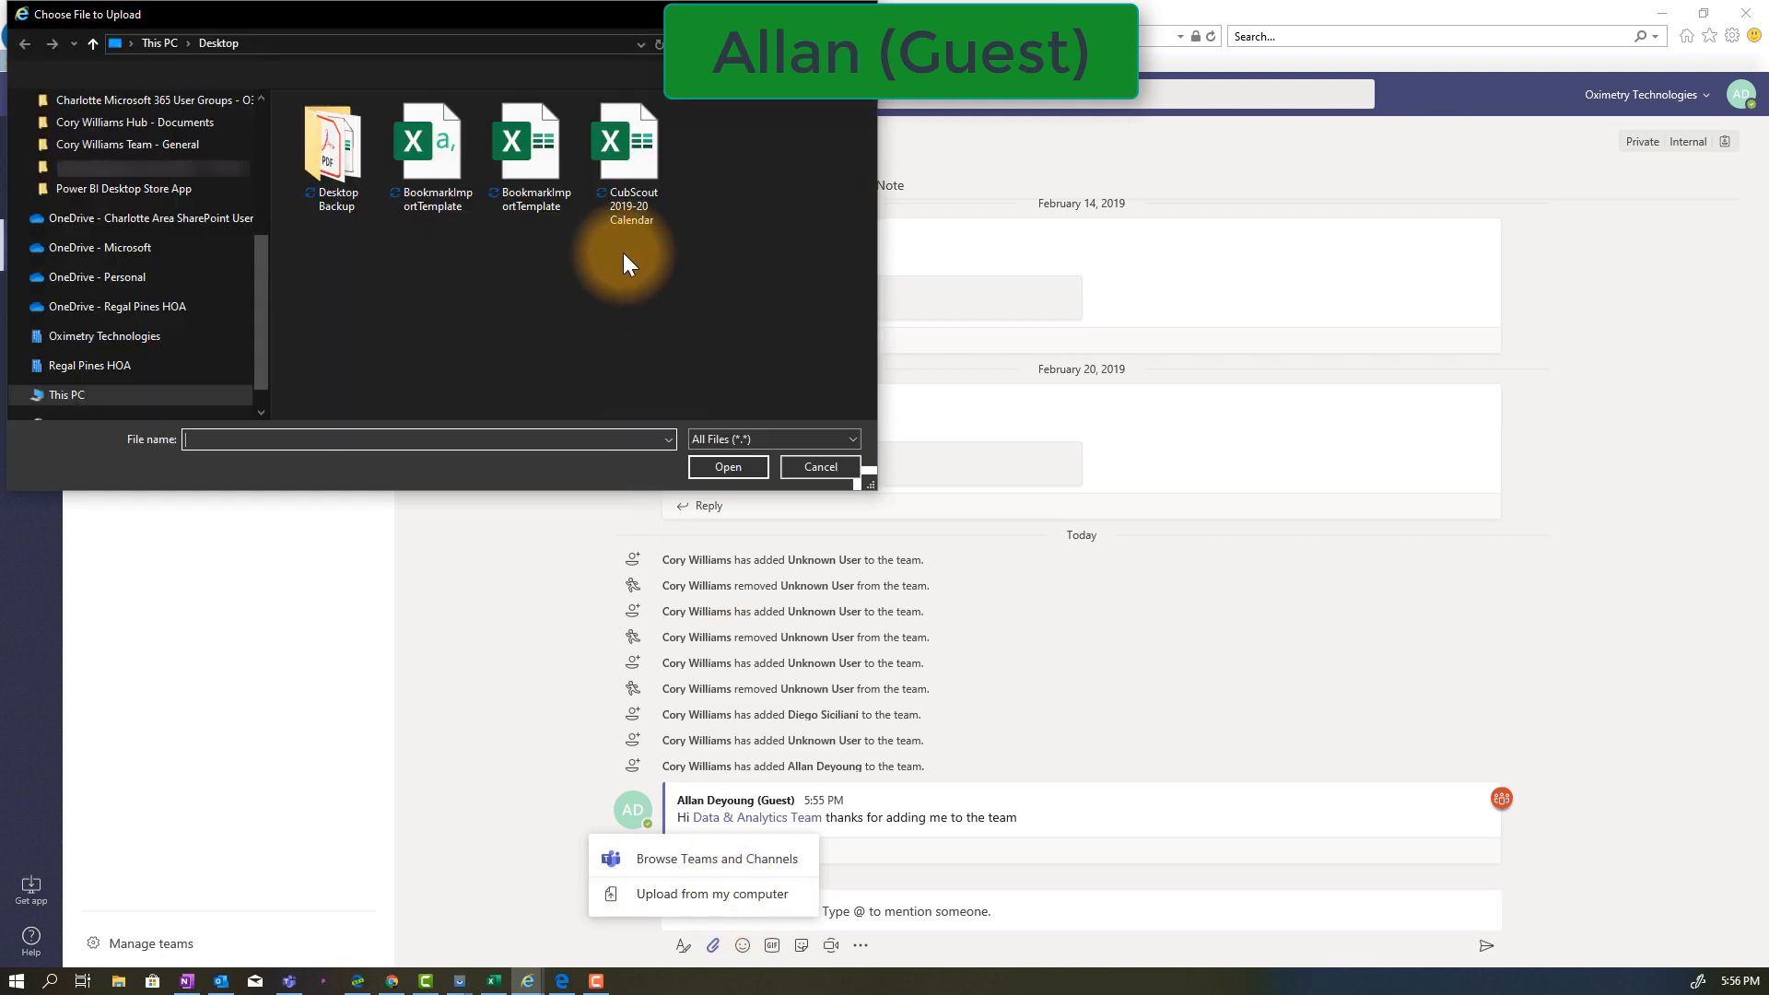
click(445, 175)
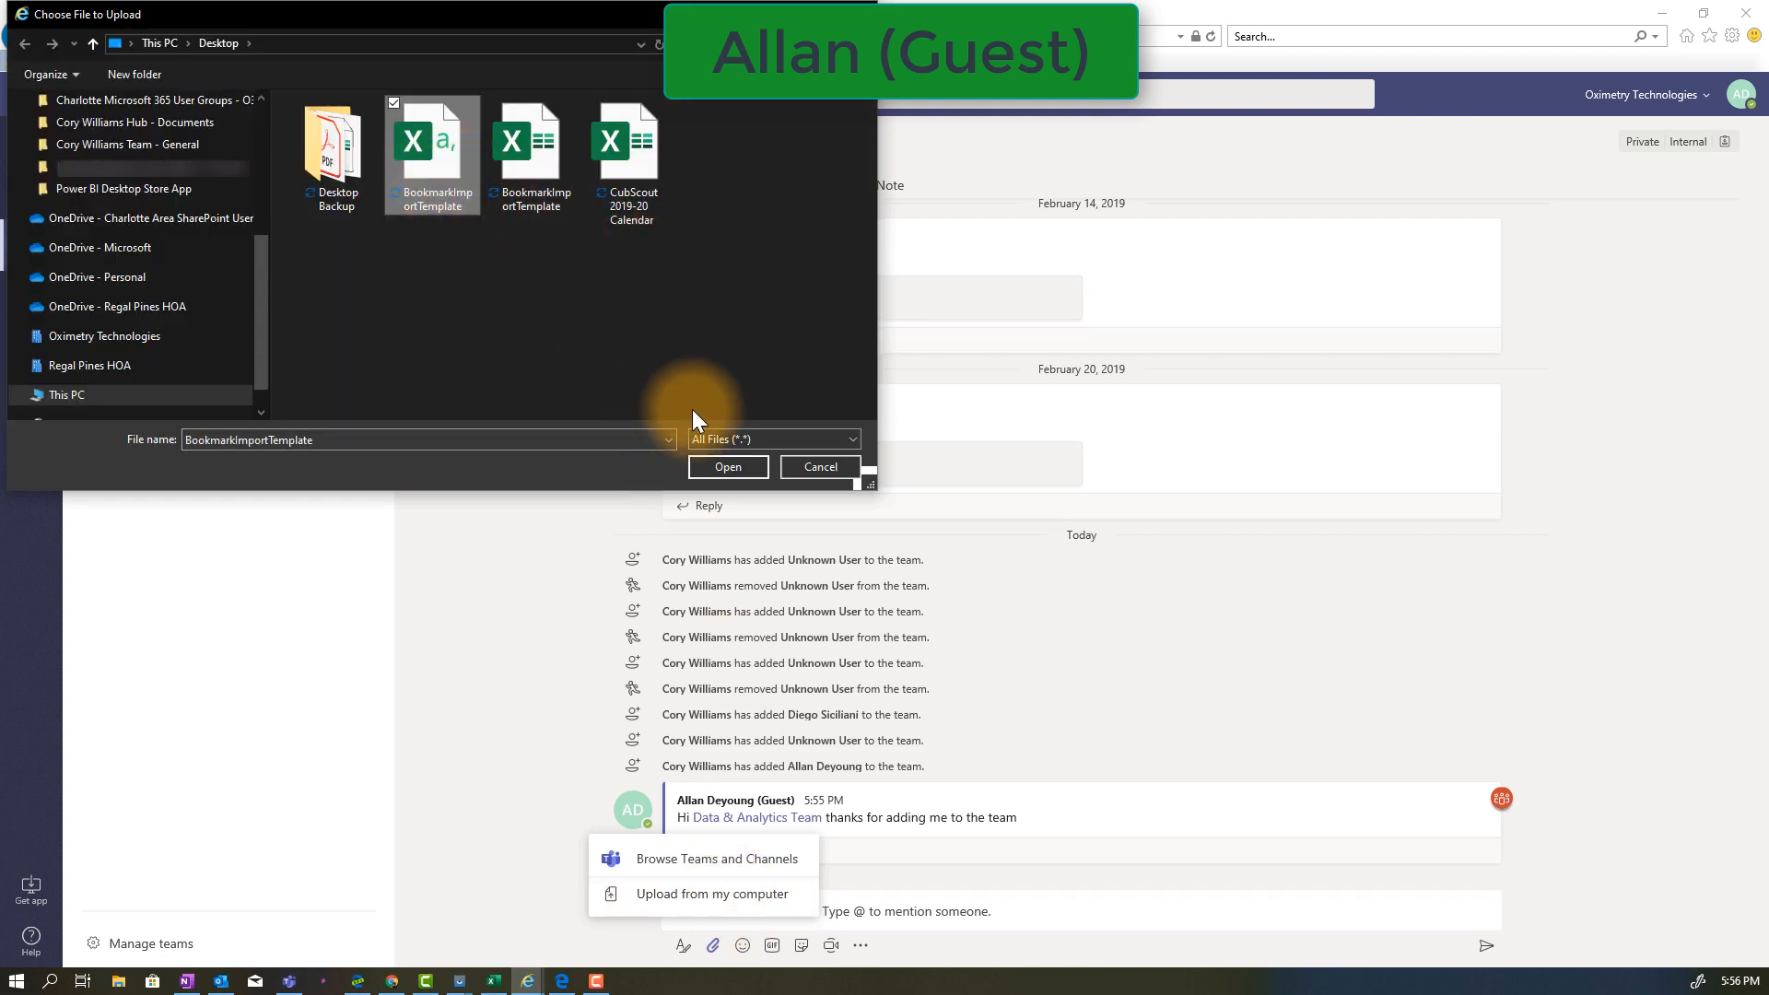
click(728, 467)
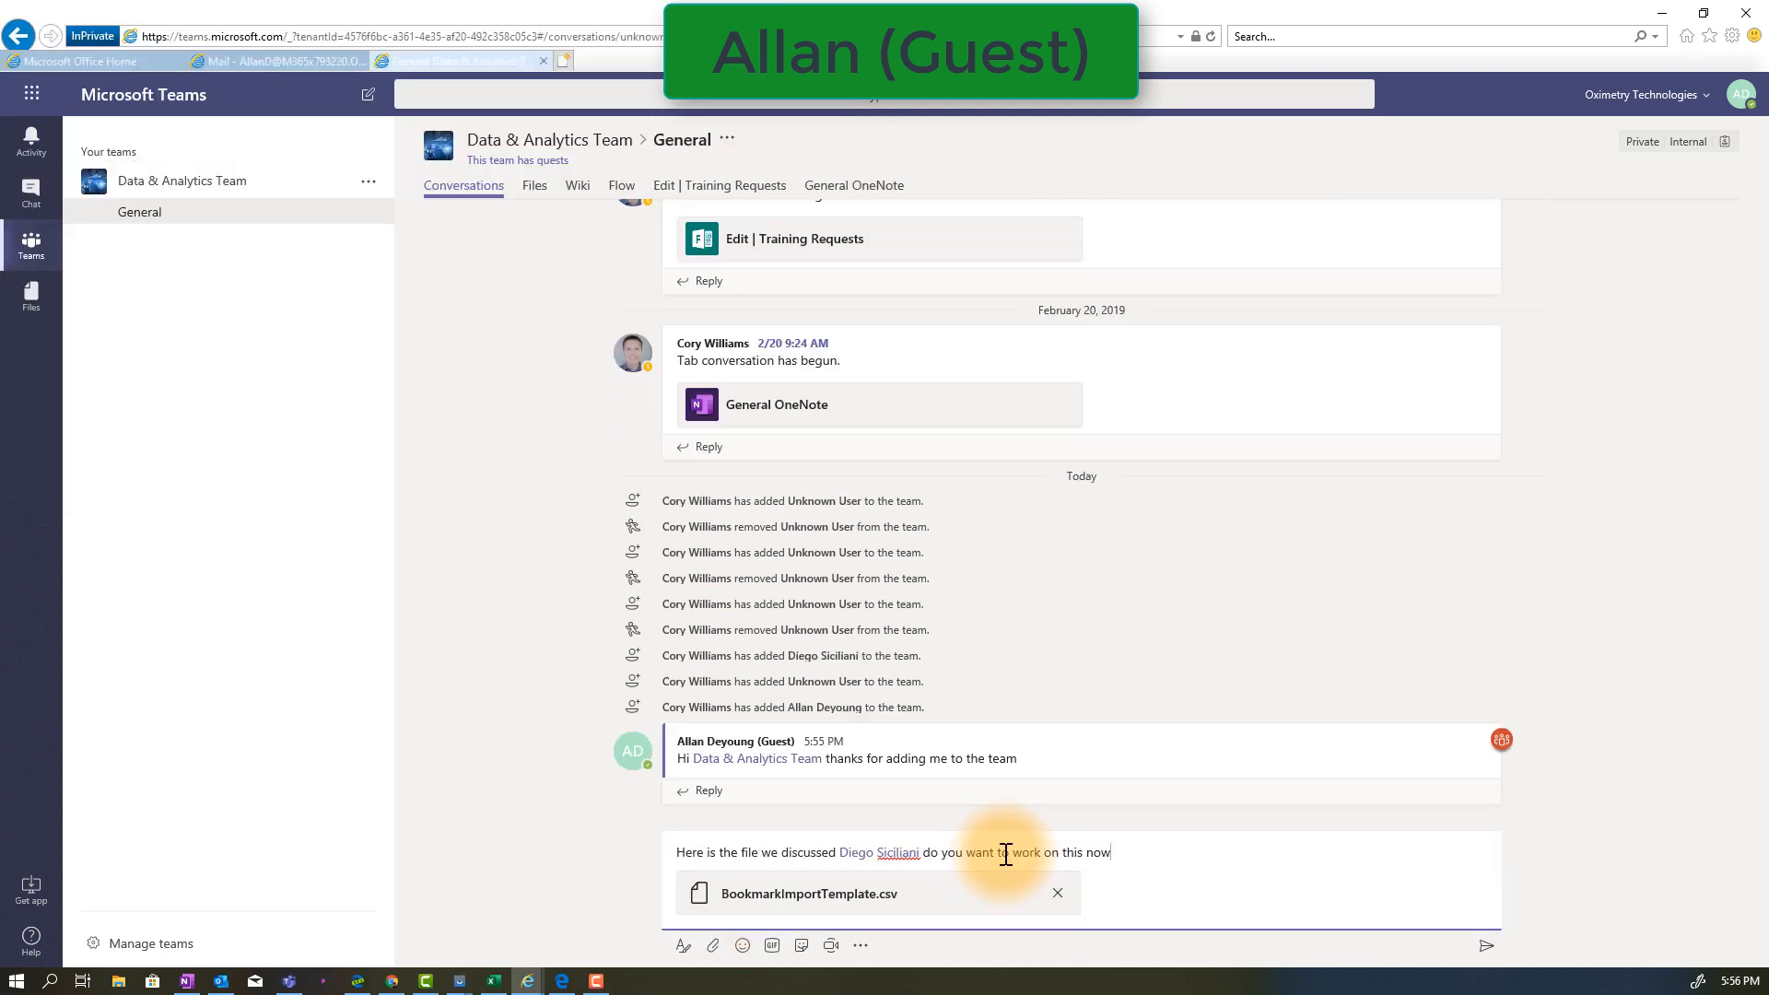
text(.)
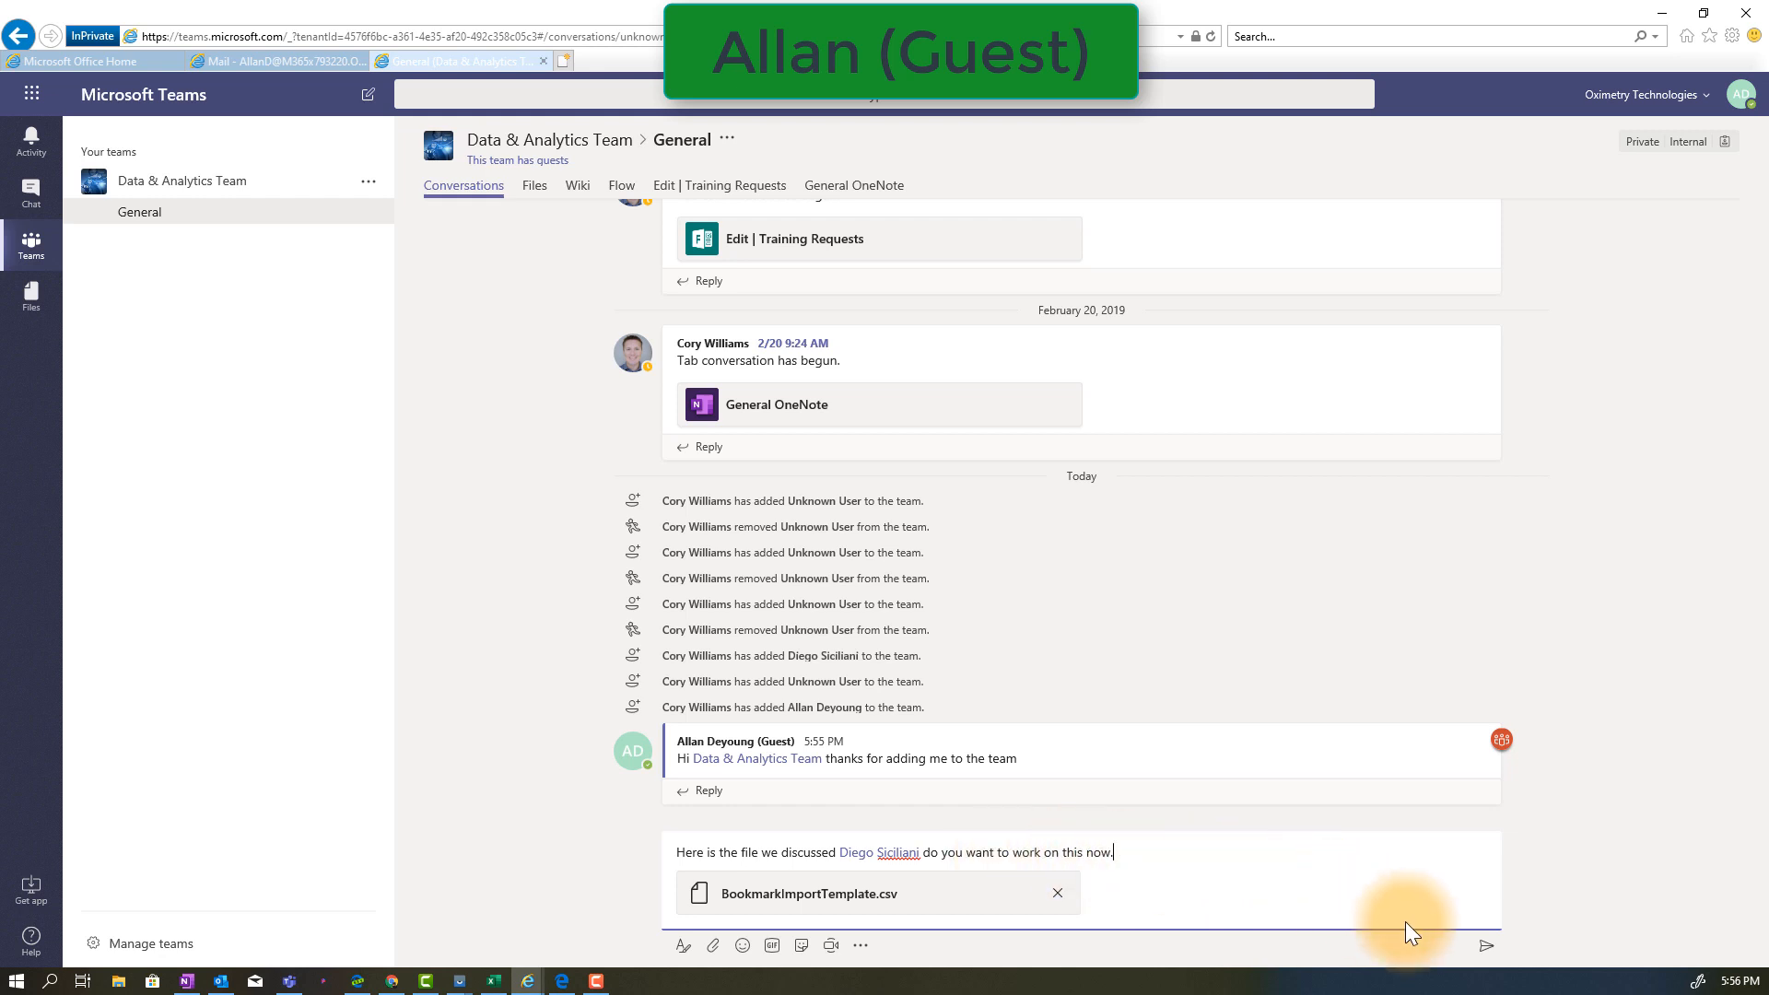
click(1489, 949)
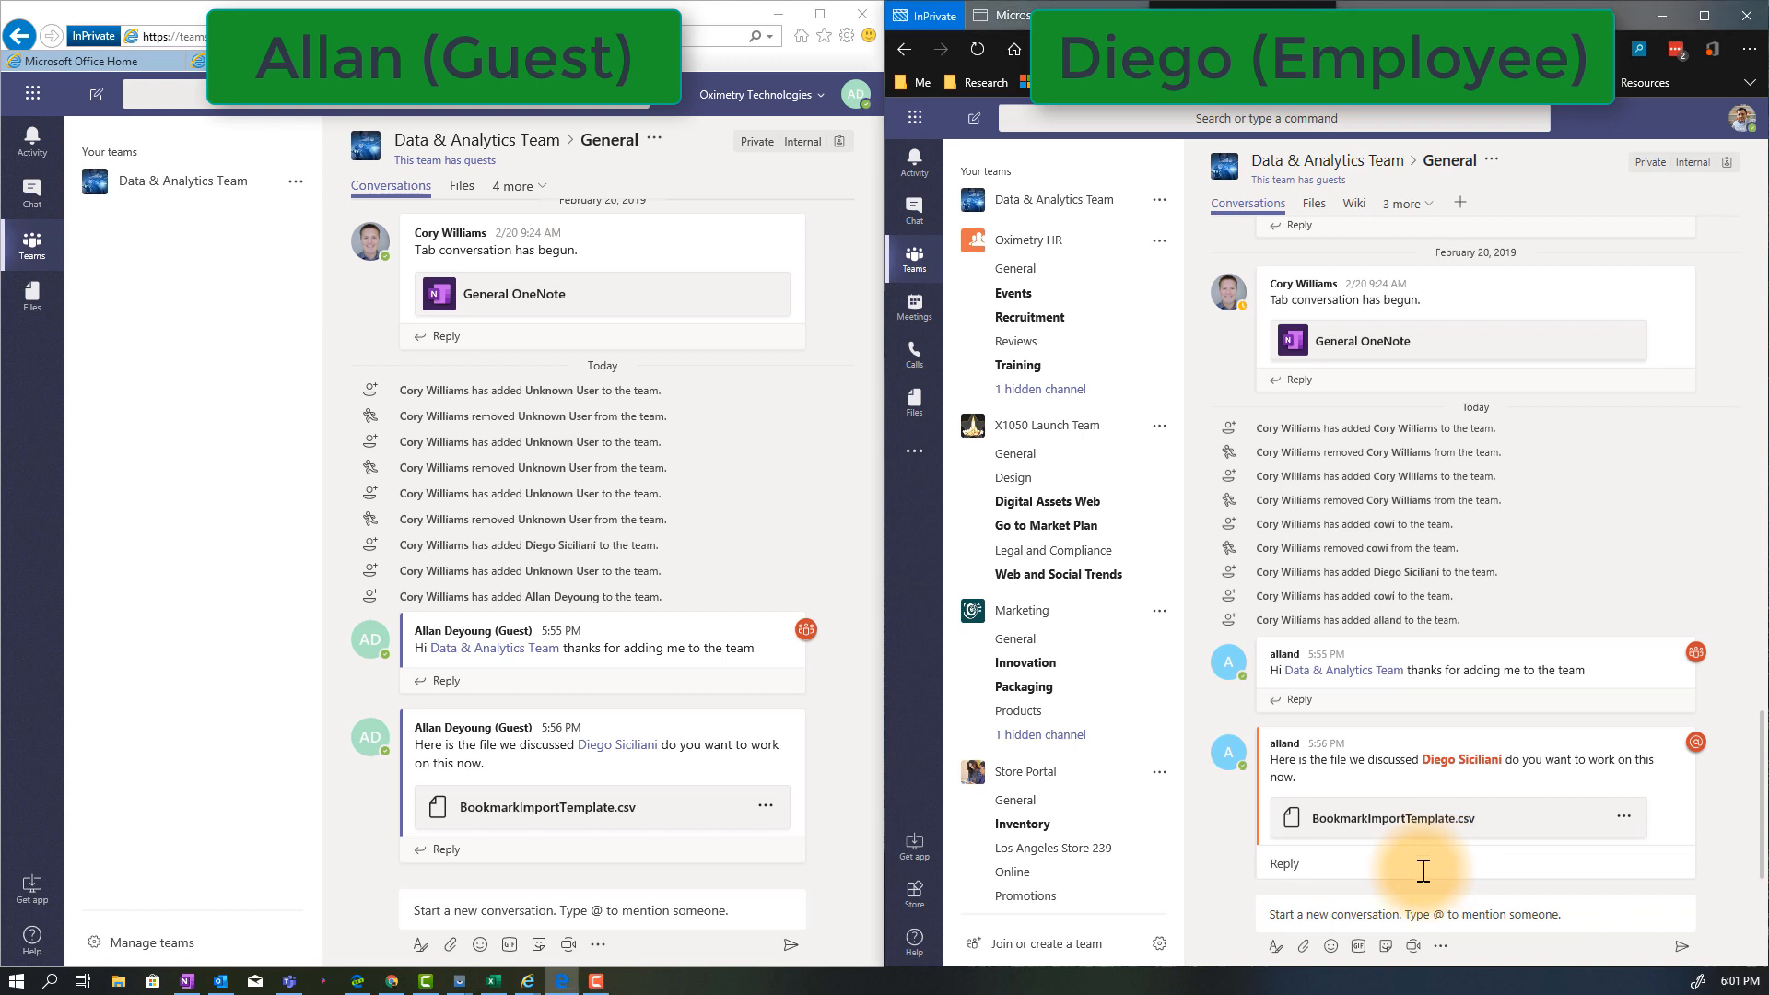
As the employee, reply to the file post that this is the wrong file and ask the guest to upload the xlsx file
text(Allan this is the wrong file, can you upload the xlsx file)
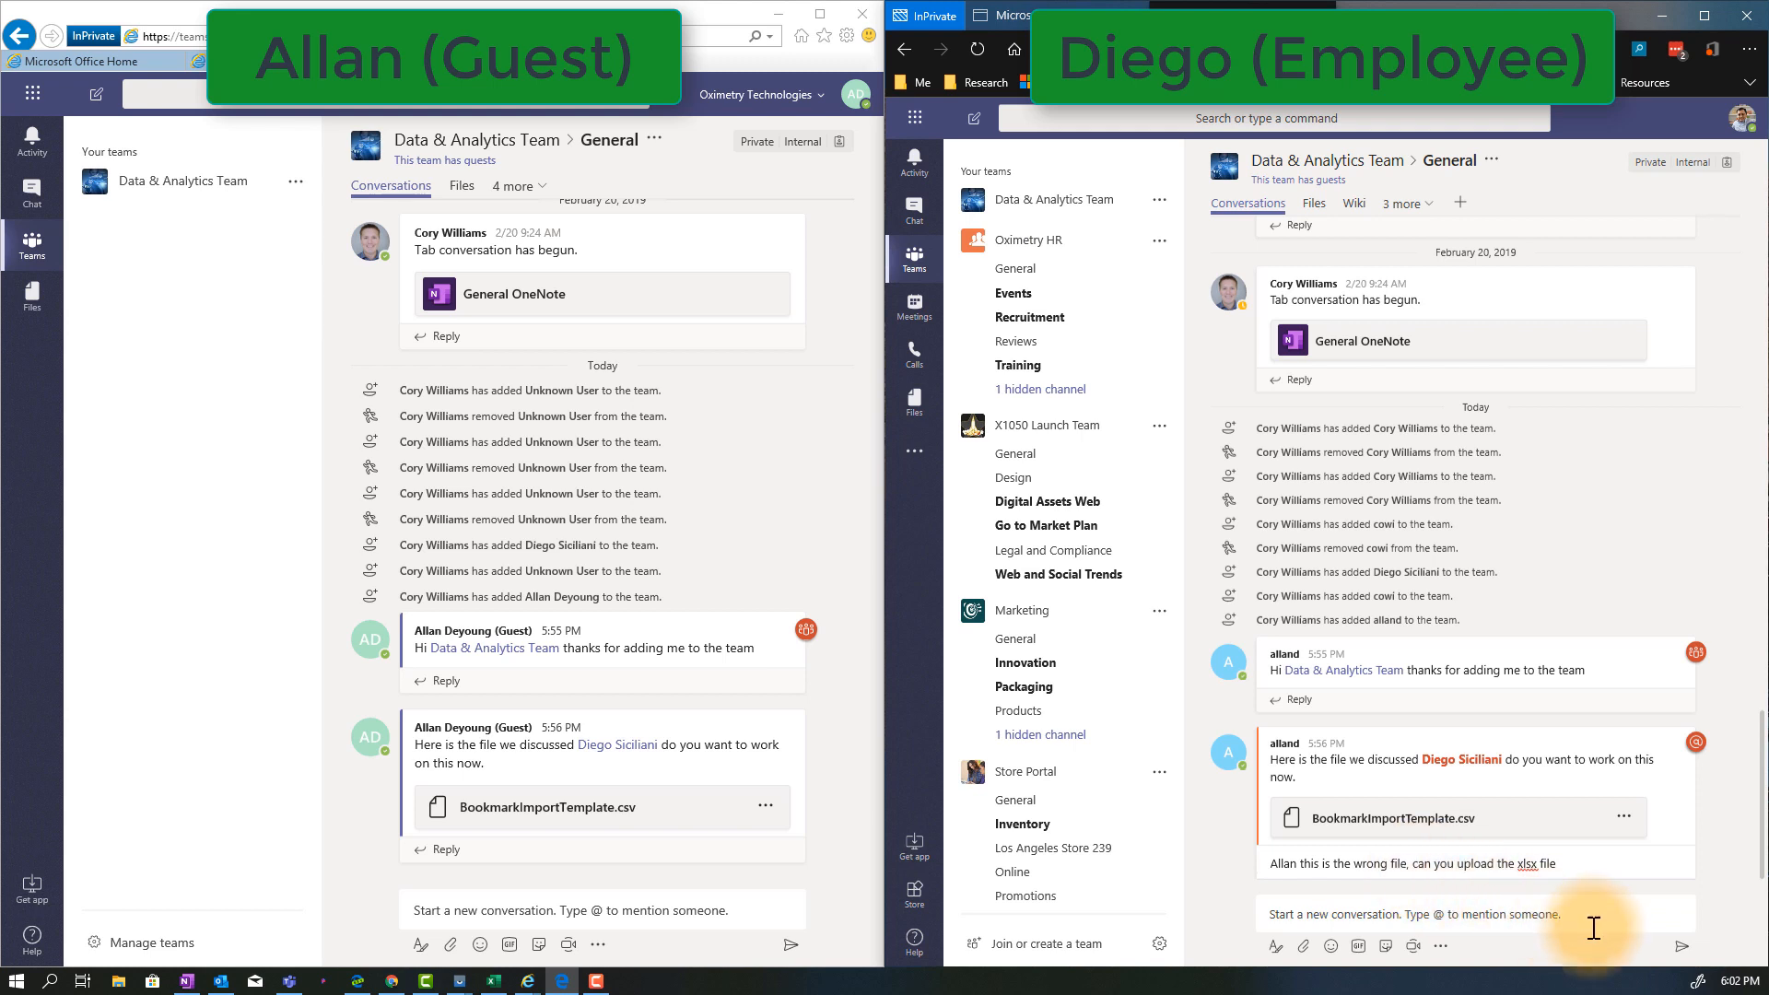
click(1691, 859)
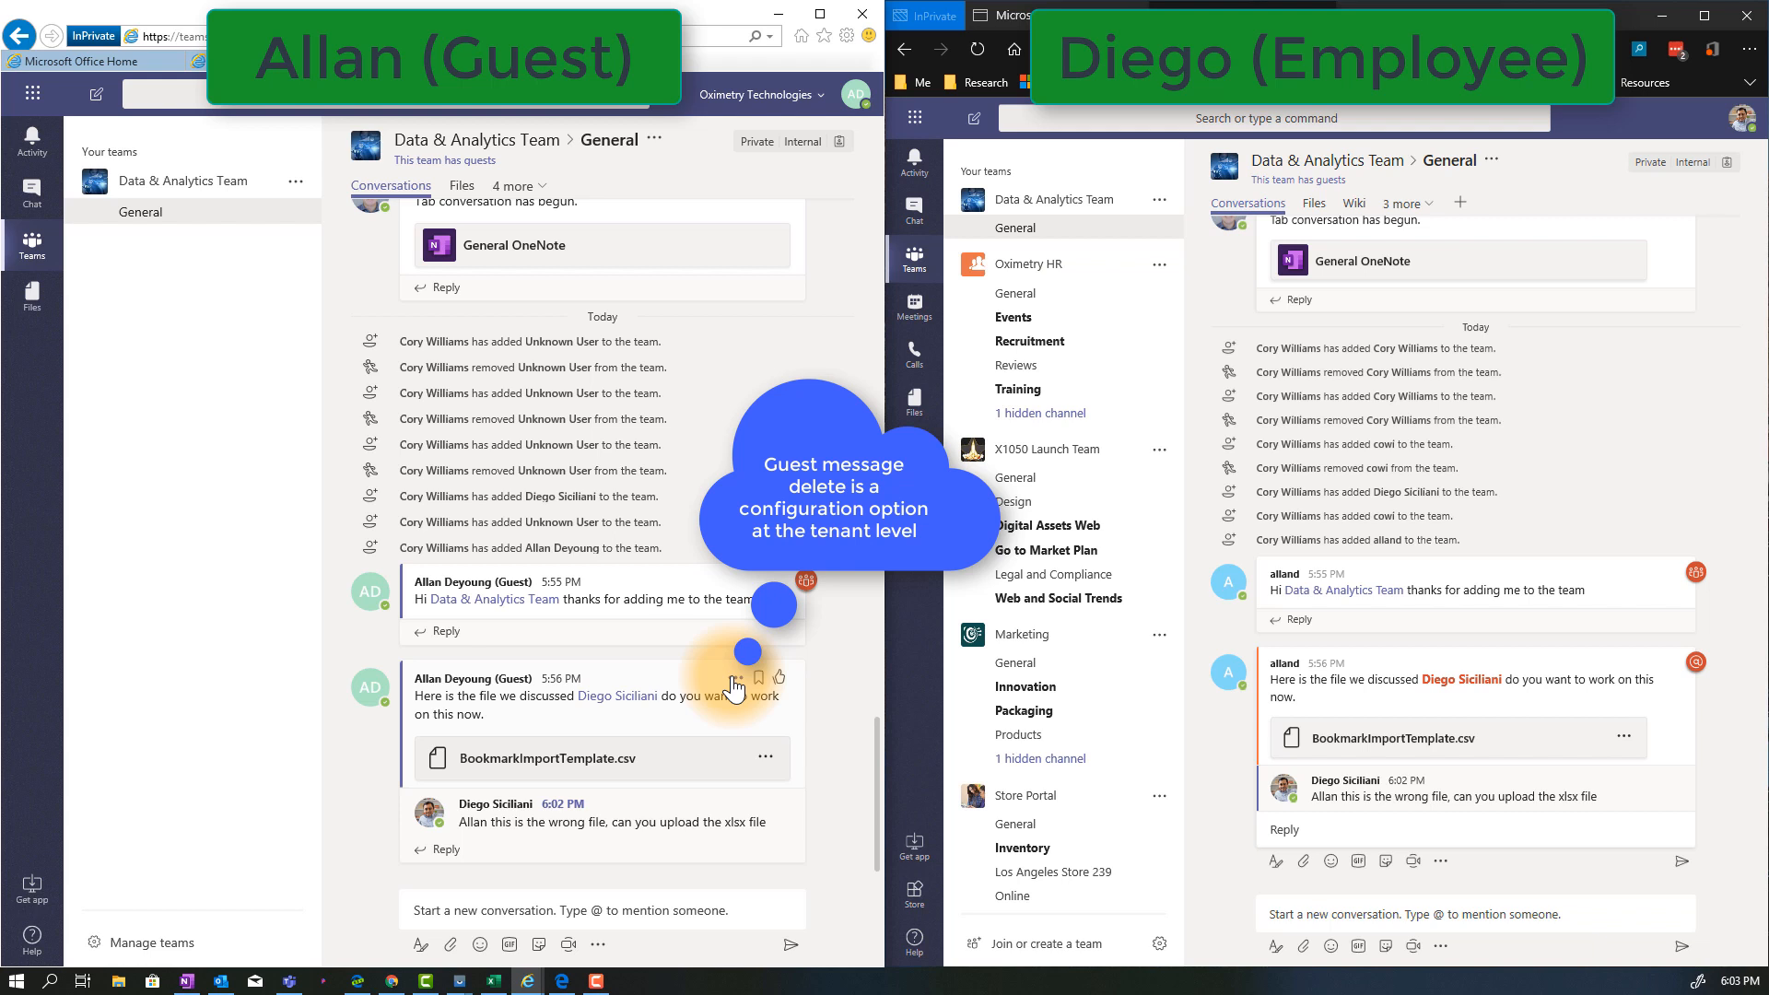
Compare the message options offered to the guest on the file post with those offered to the employee on the reply
click(734, 682)
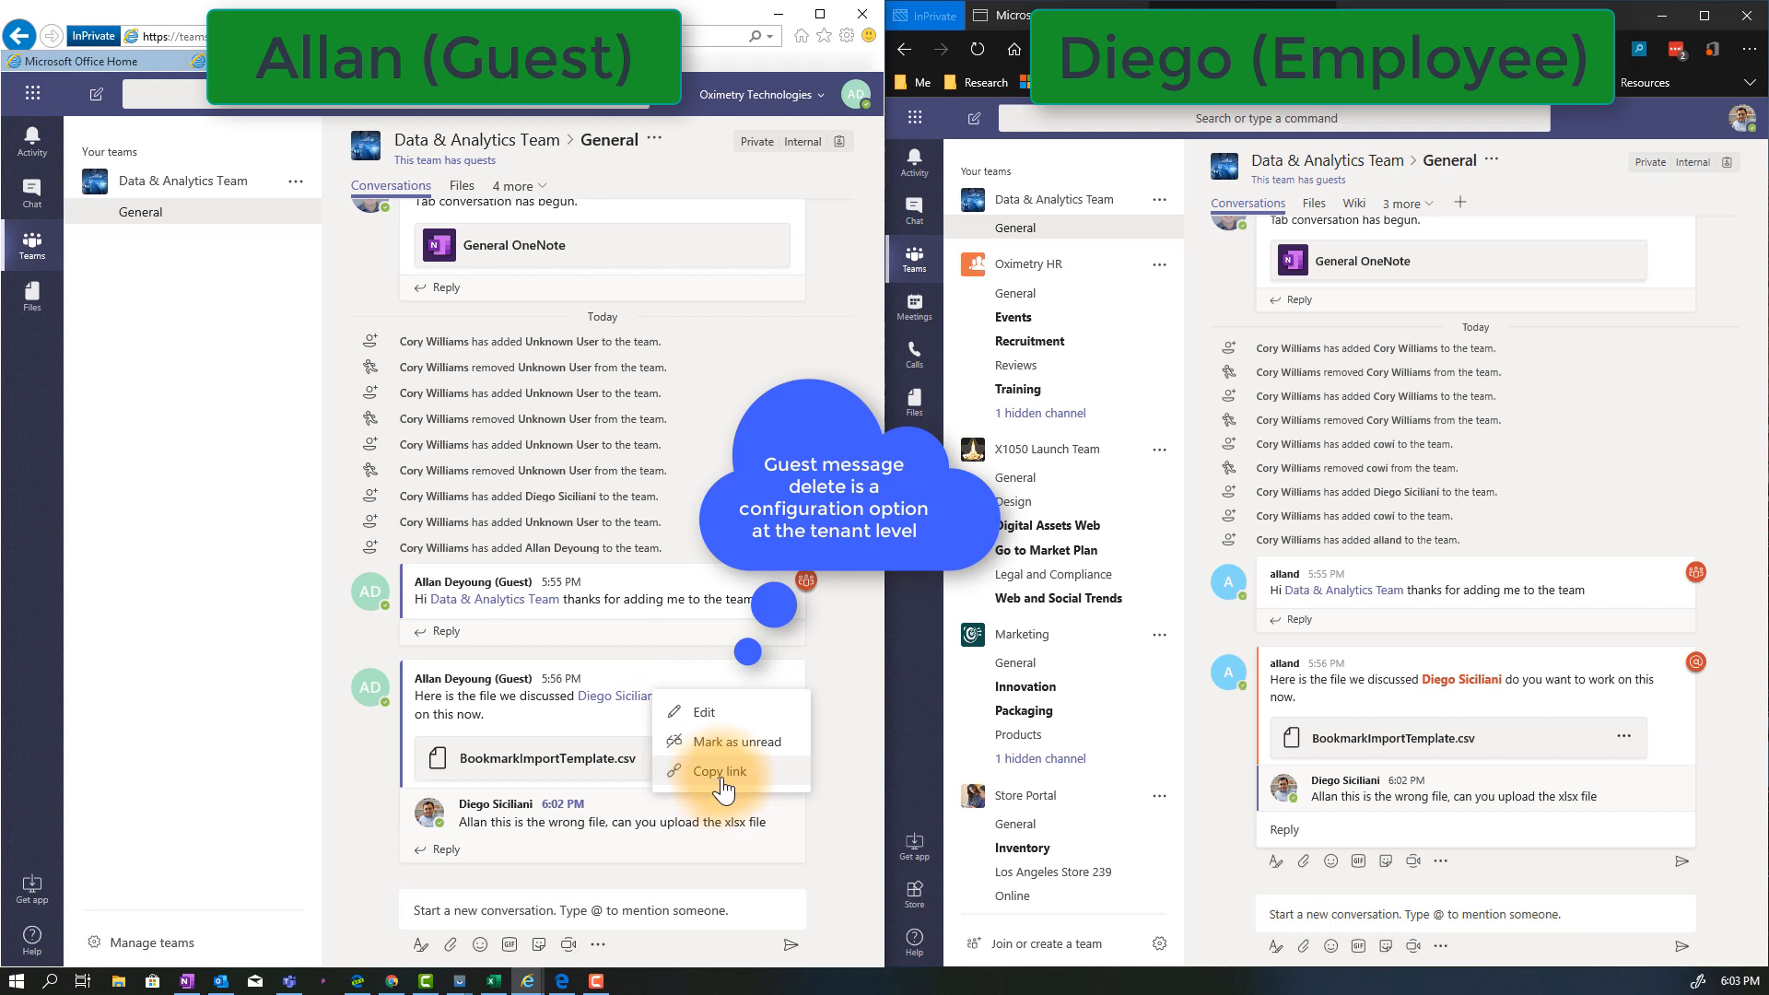
click(1631, 780)
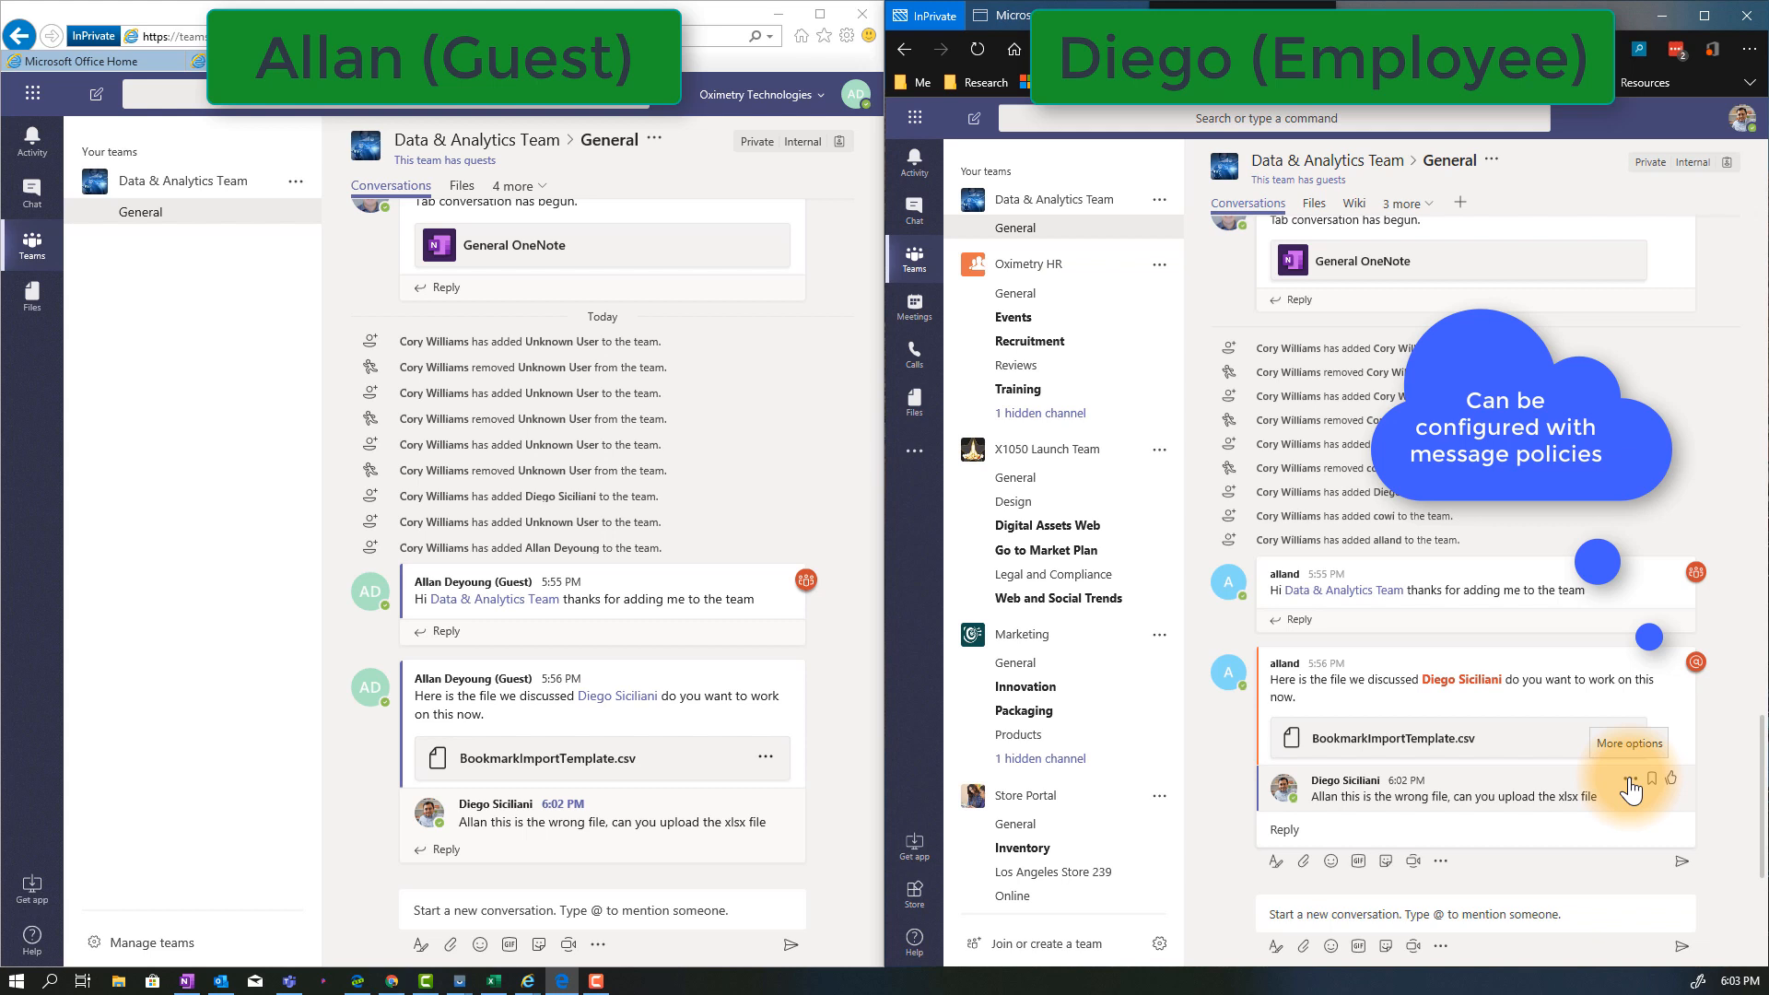
click(1629, 781)
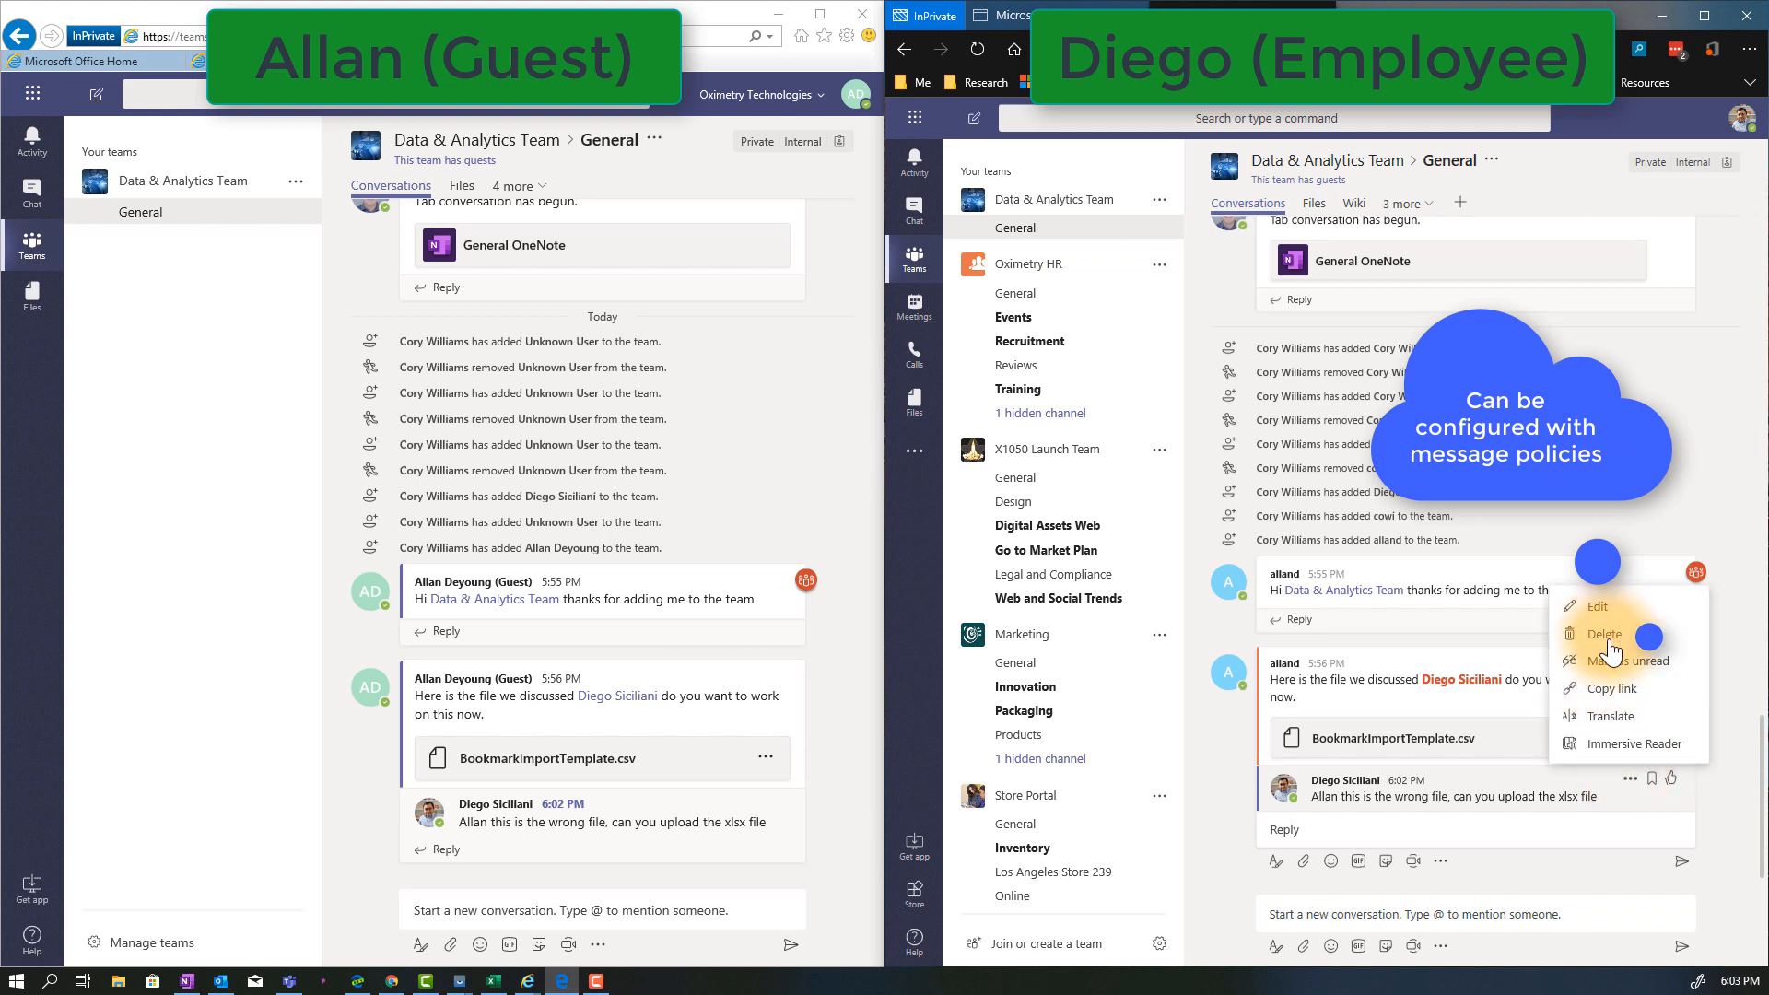
As the guest, post "here it is" in the General channel with BookmarkImportTemplate.xlsx from the computer attached
click(711, 877)
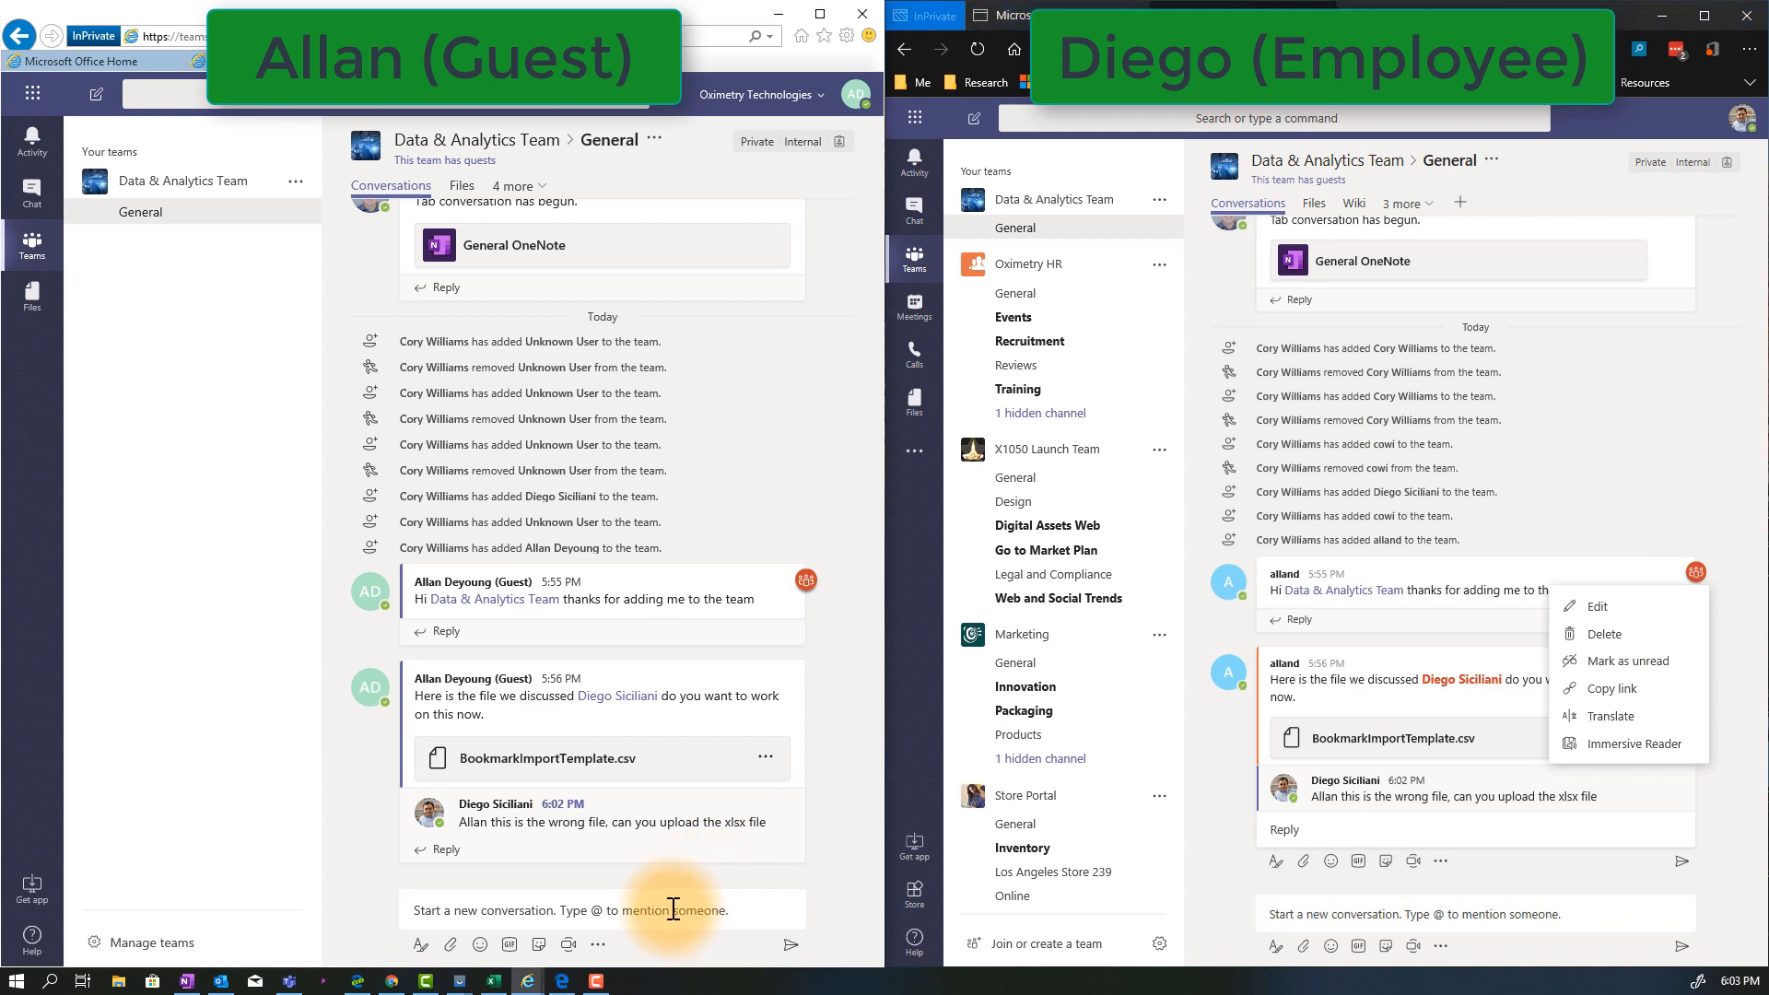
click(451, 946)
click(450, 893)
click(535, 136)
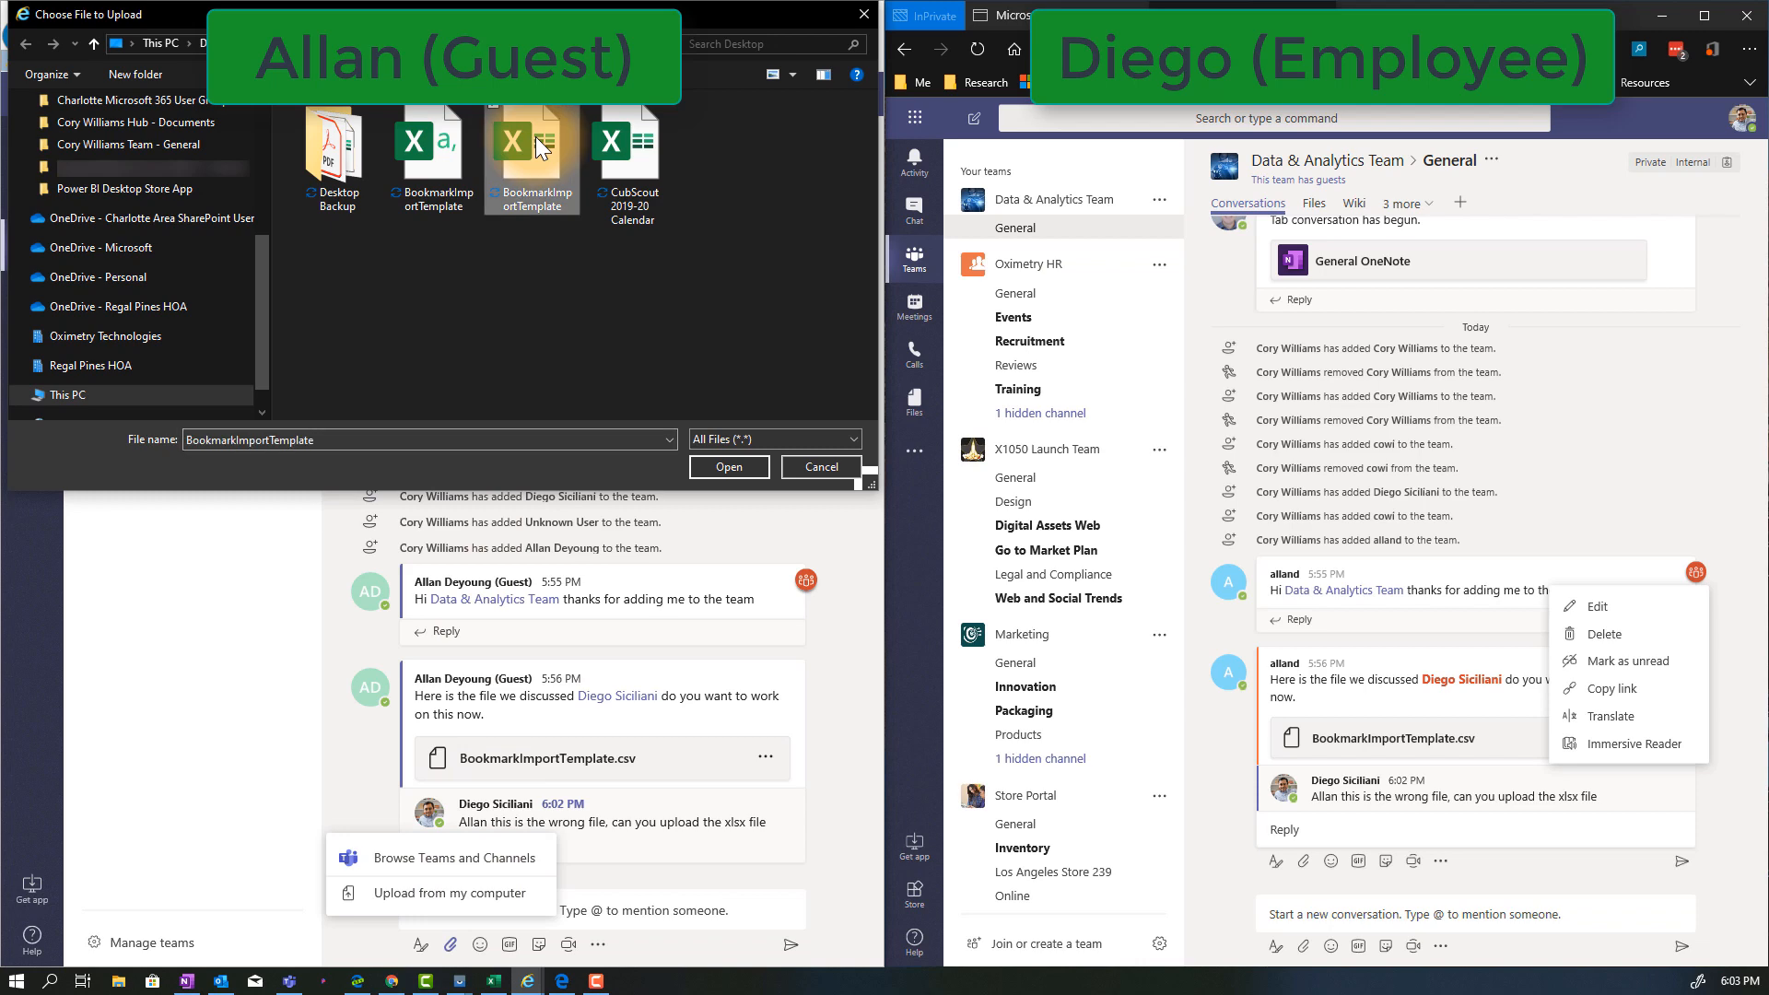
click(727, 465)
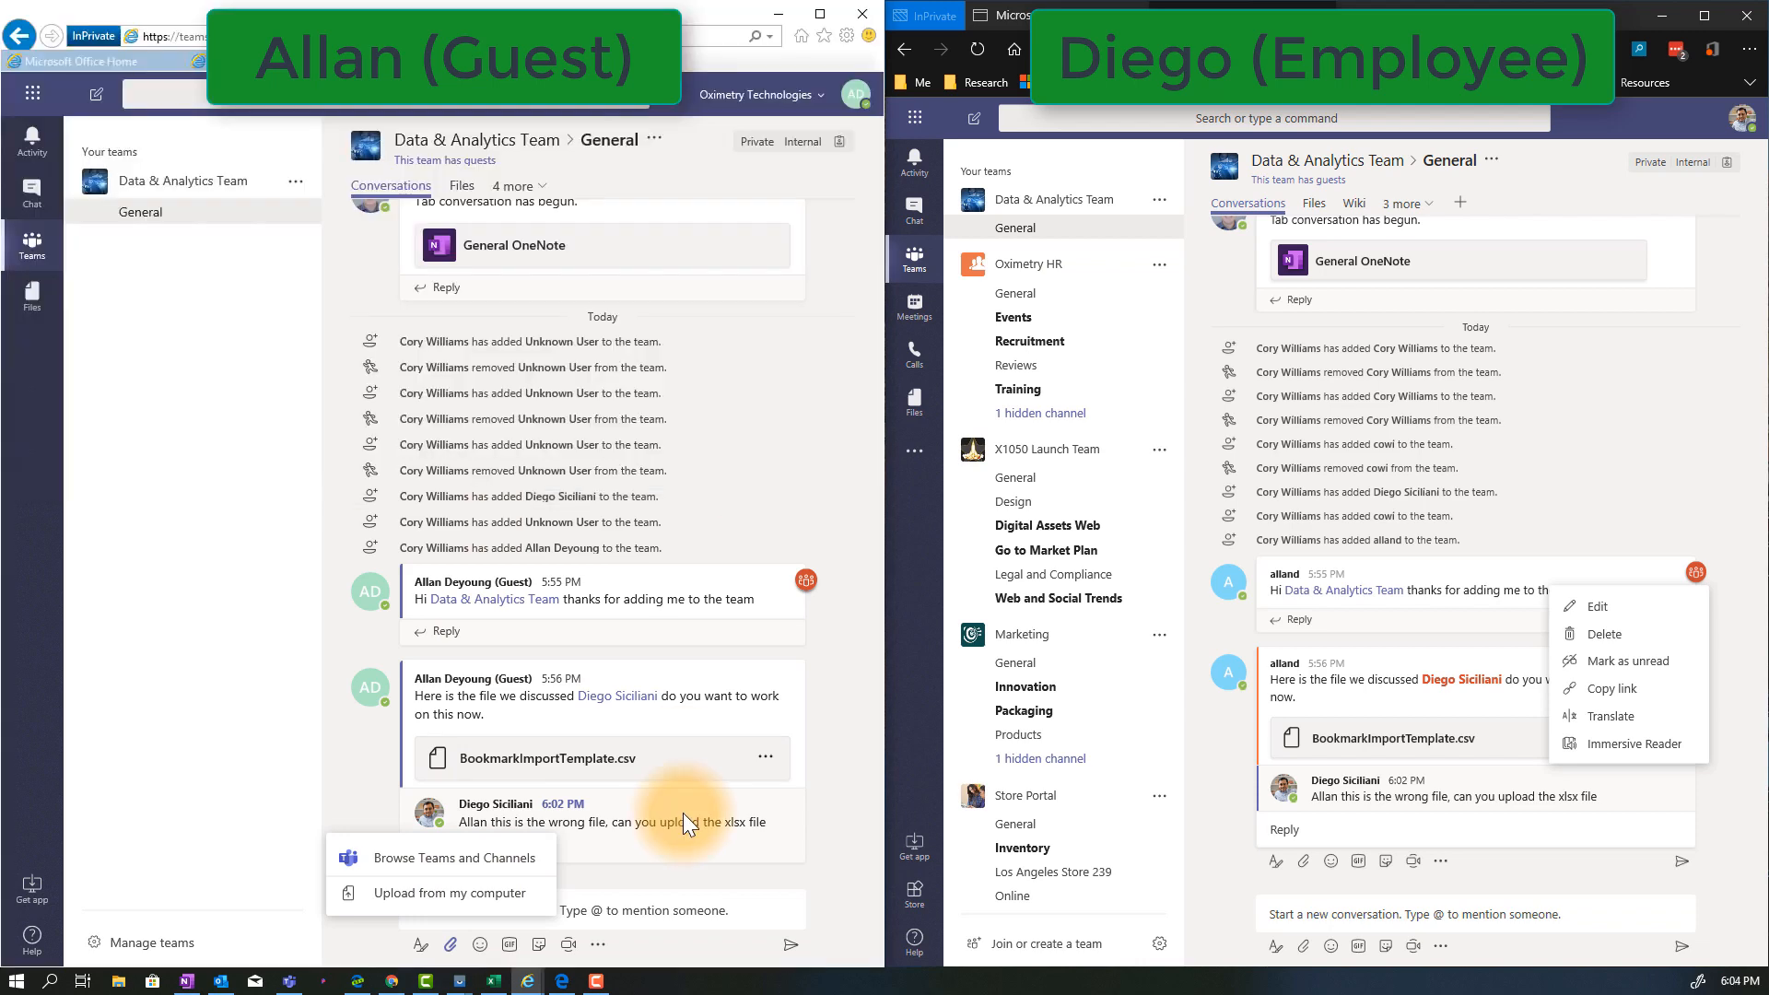
text(here it is)
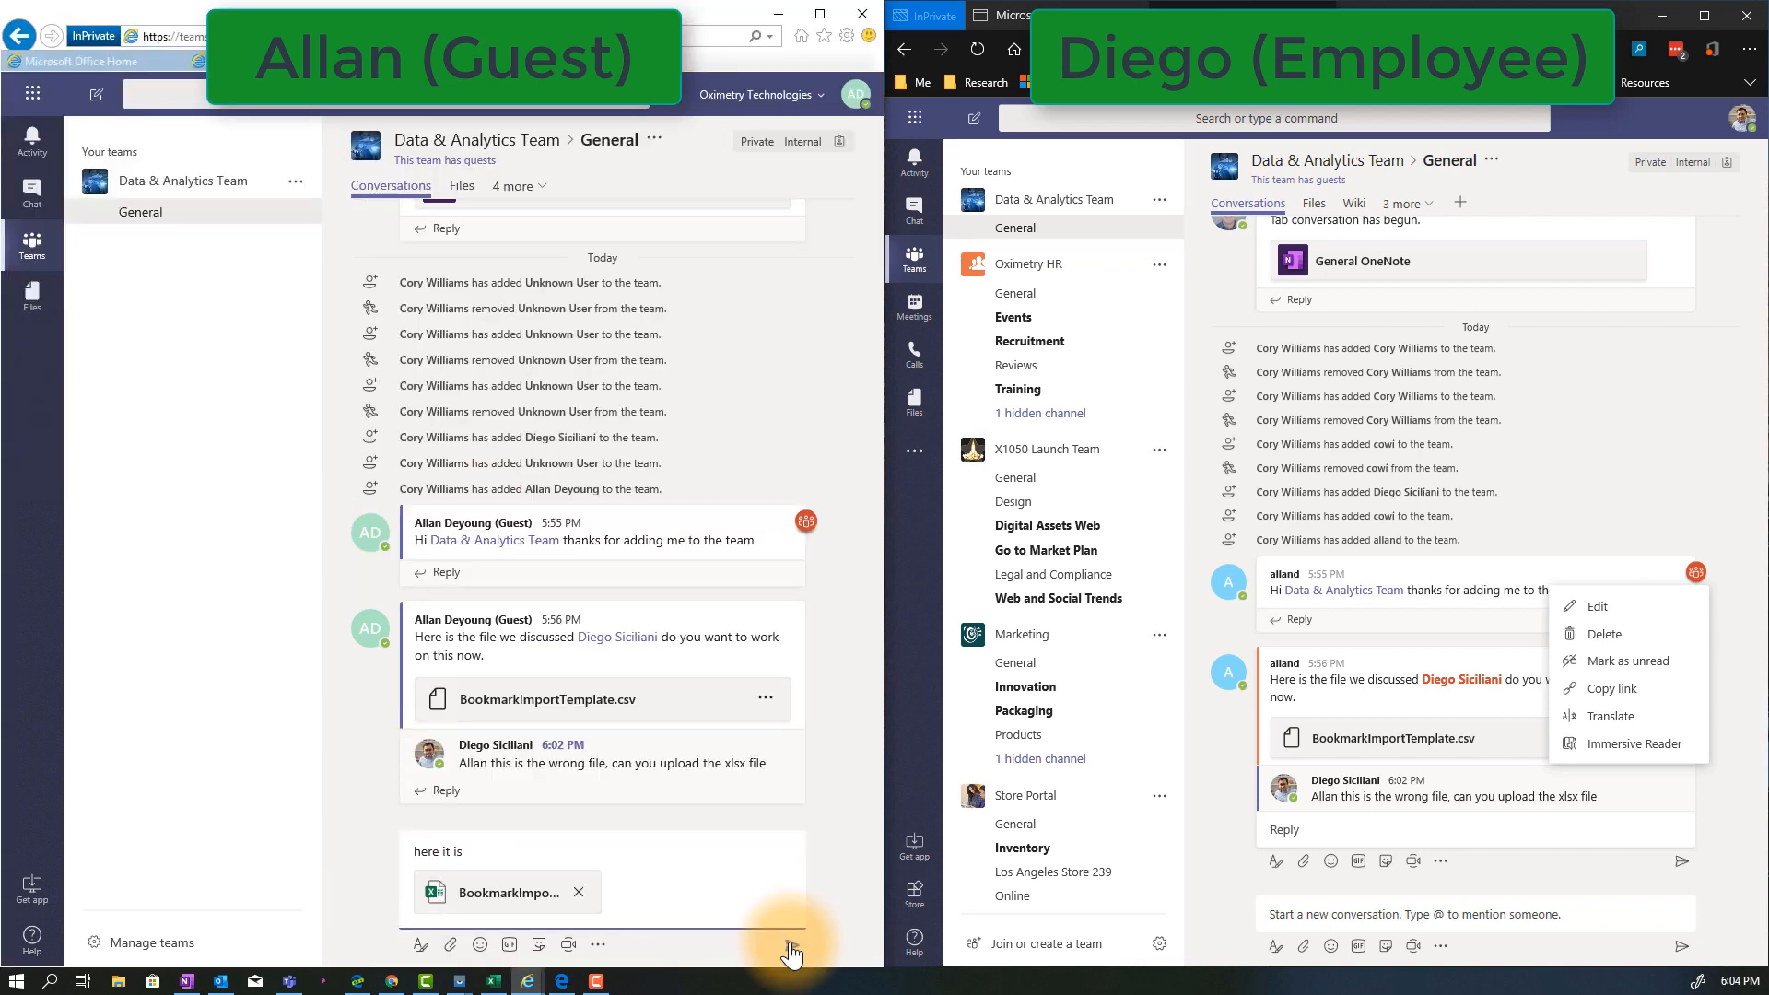
click(791, 945)
Open BookmarkImportTemplate.xlsx from the post to view it in simultaneous editing, and close it in both the guest and employee sessions
click(1353, 820)
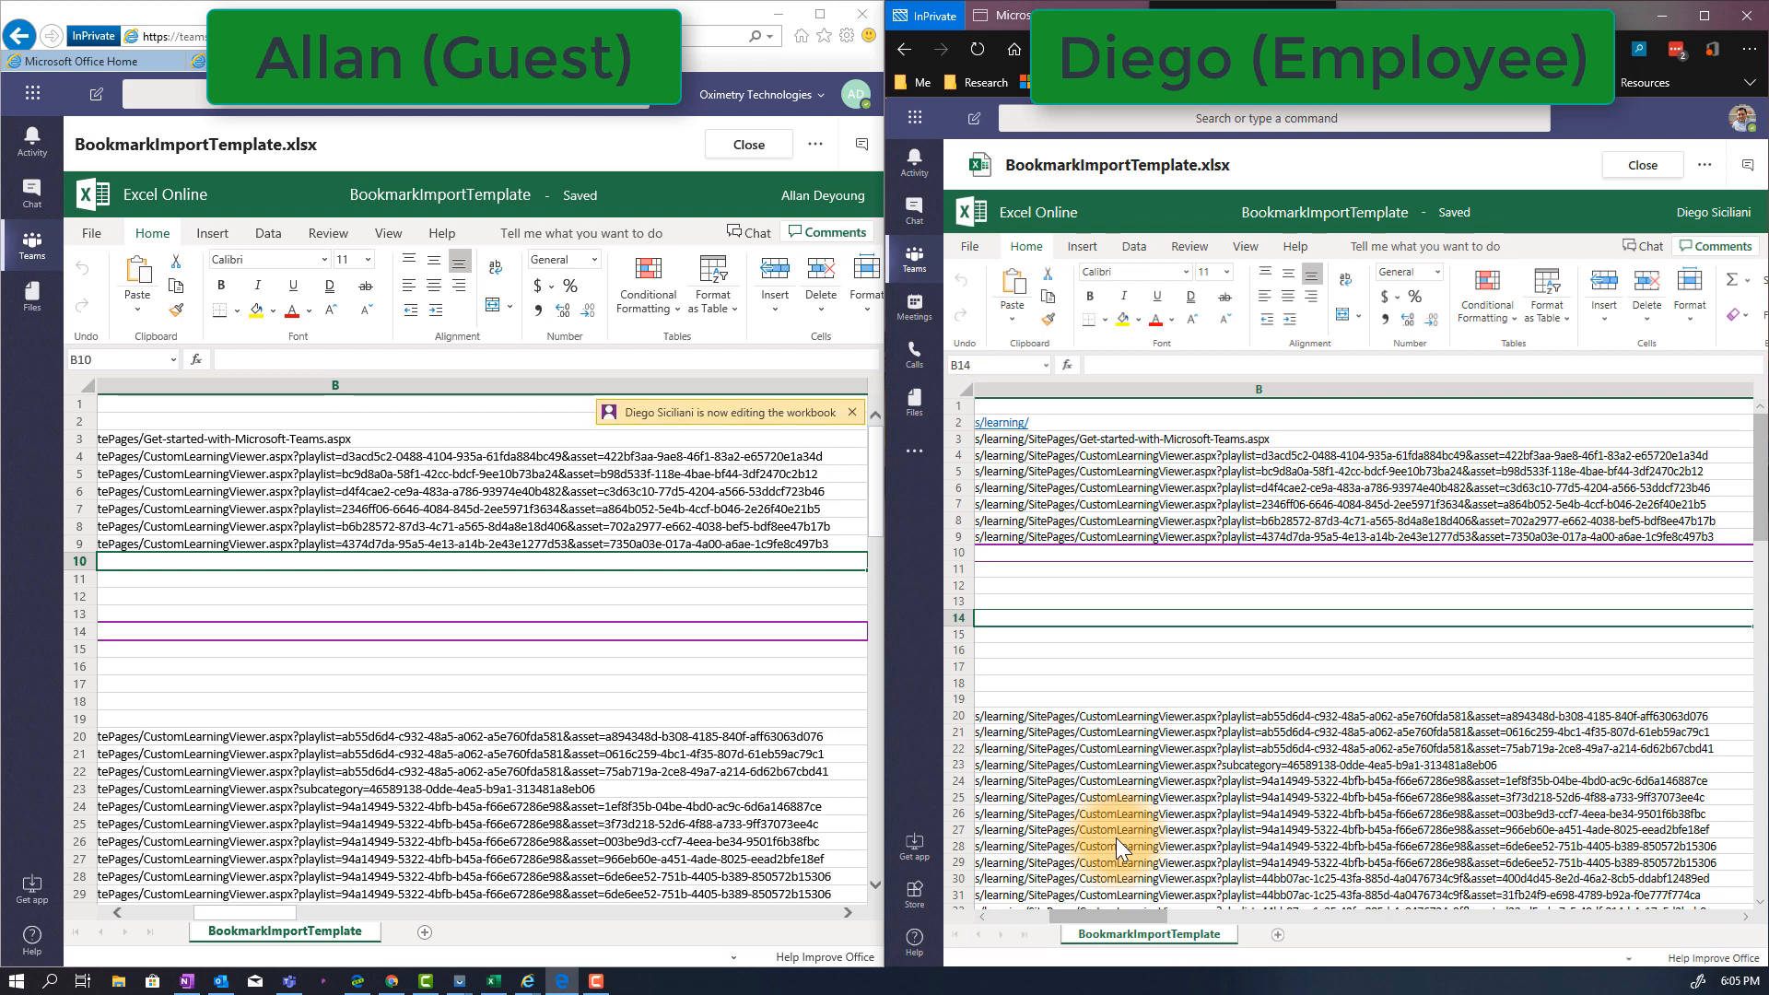
click(749, 145)
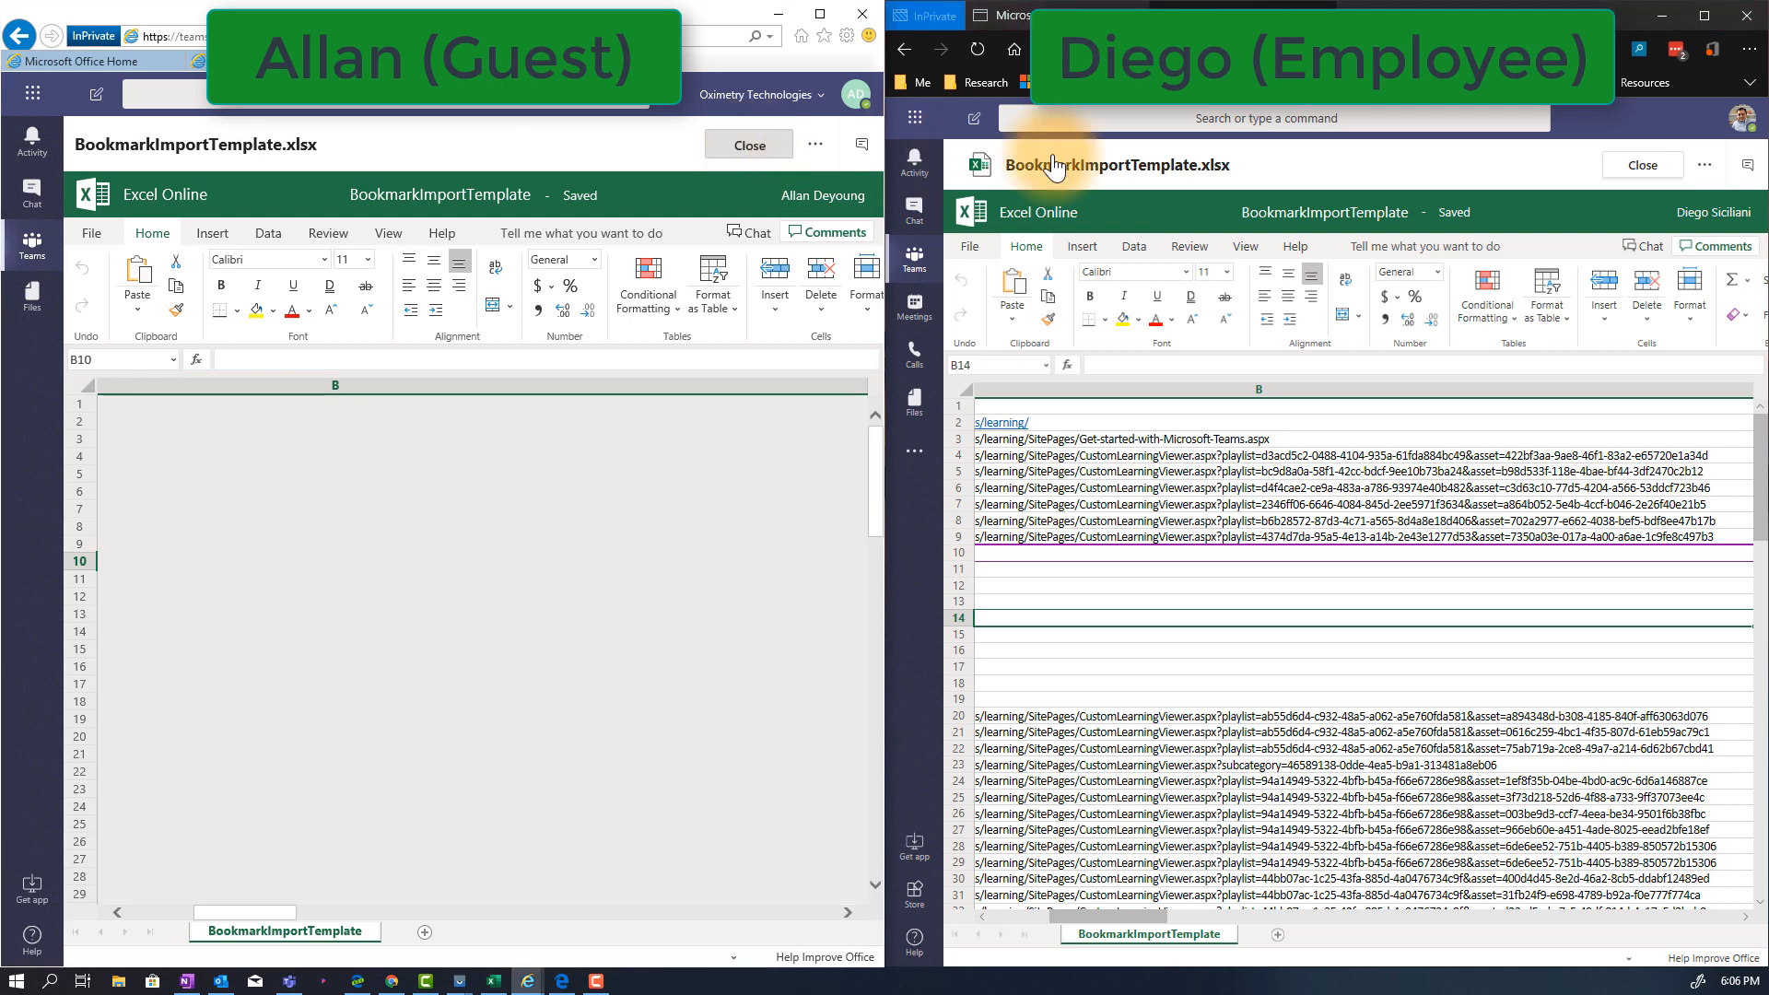
click(1656, 175)
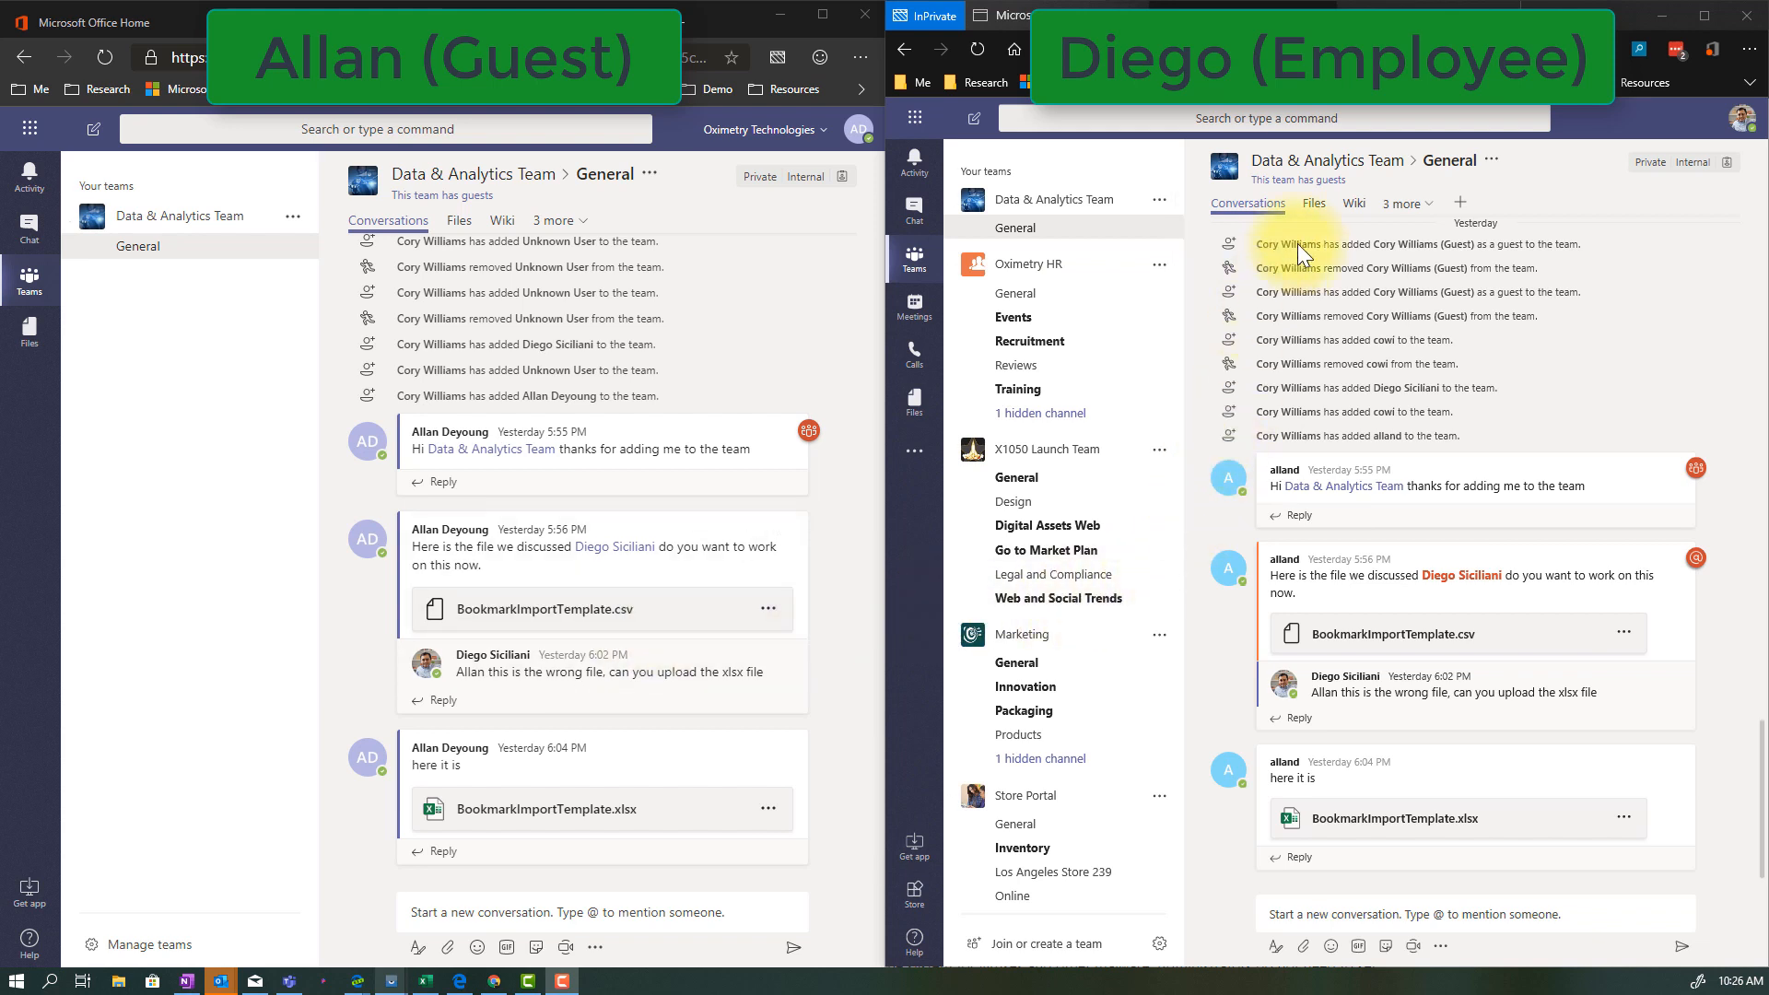
As the employee, open IP Details.docx from the General channel's files to view its contents
click(1316, 205)
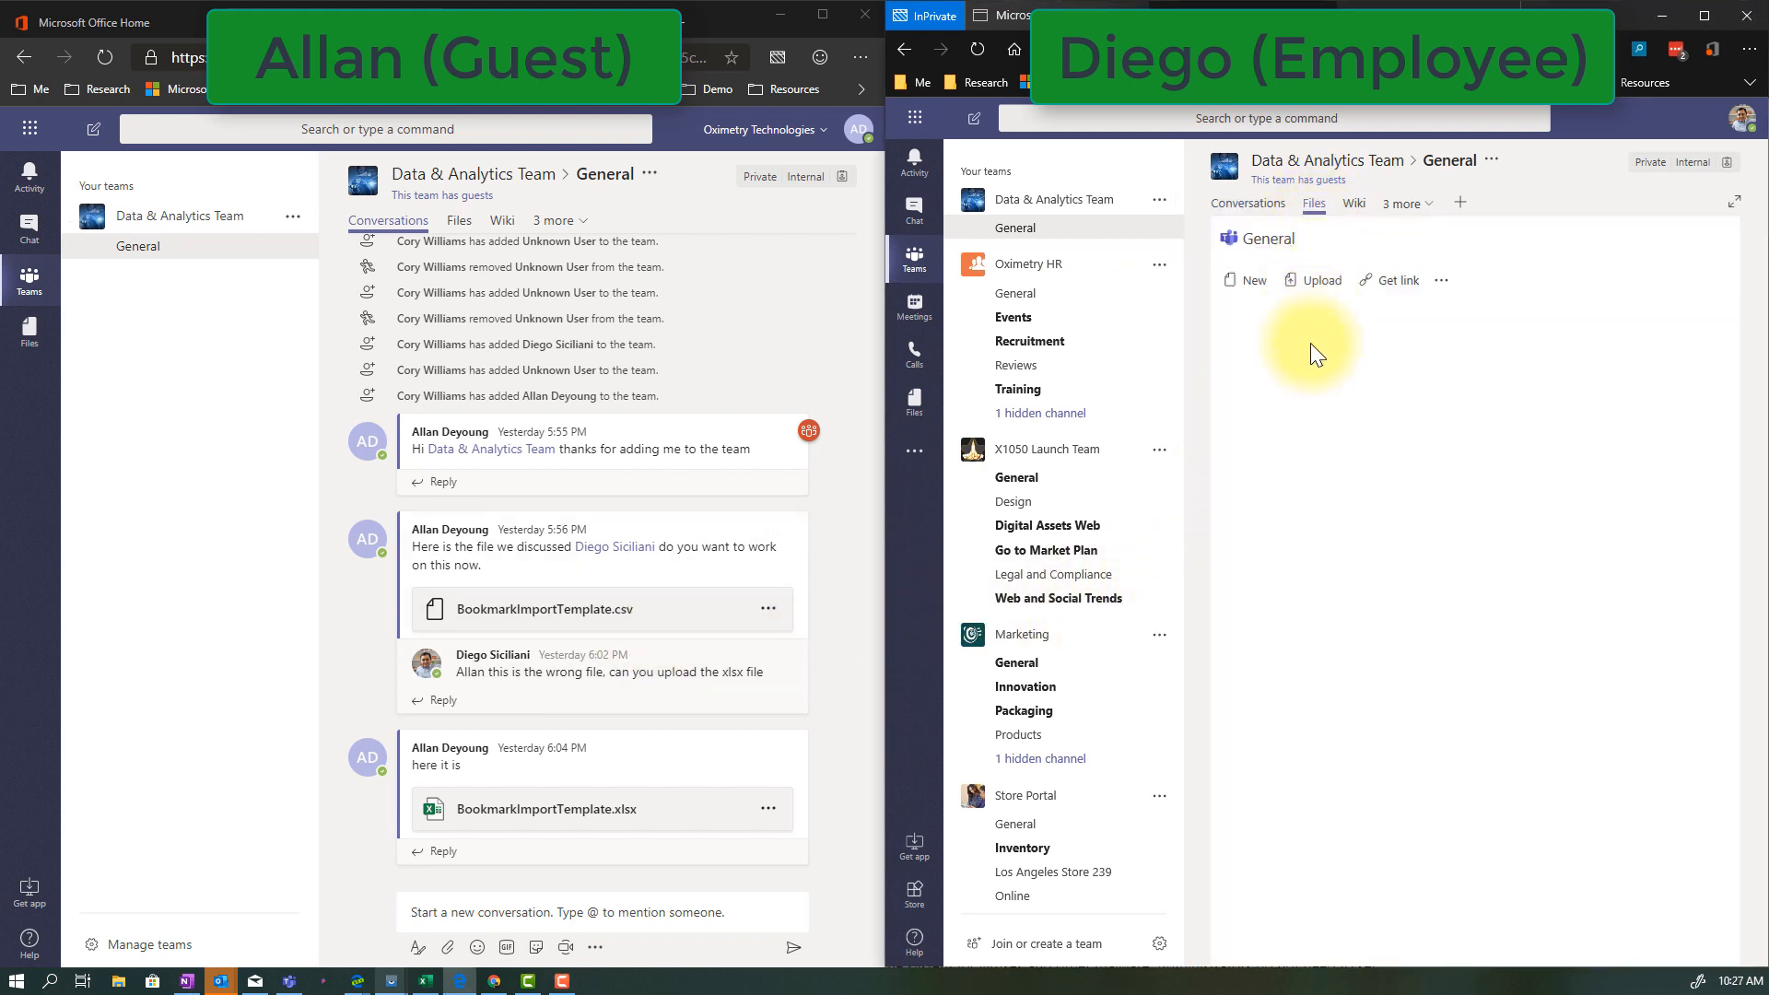
click(1308, 442)
click(1362, 367)
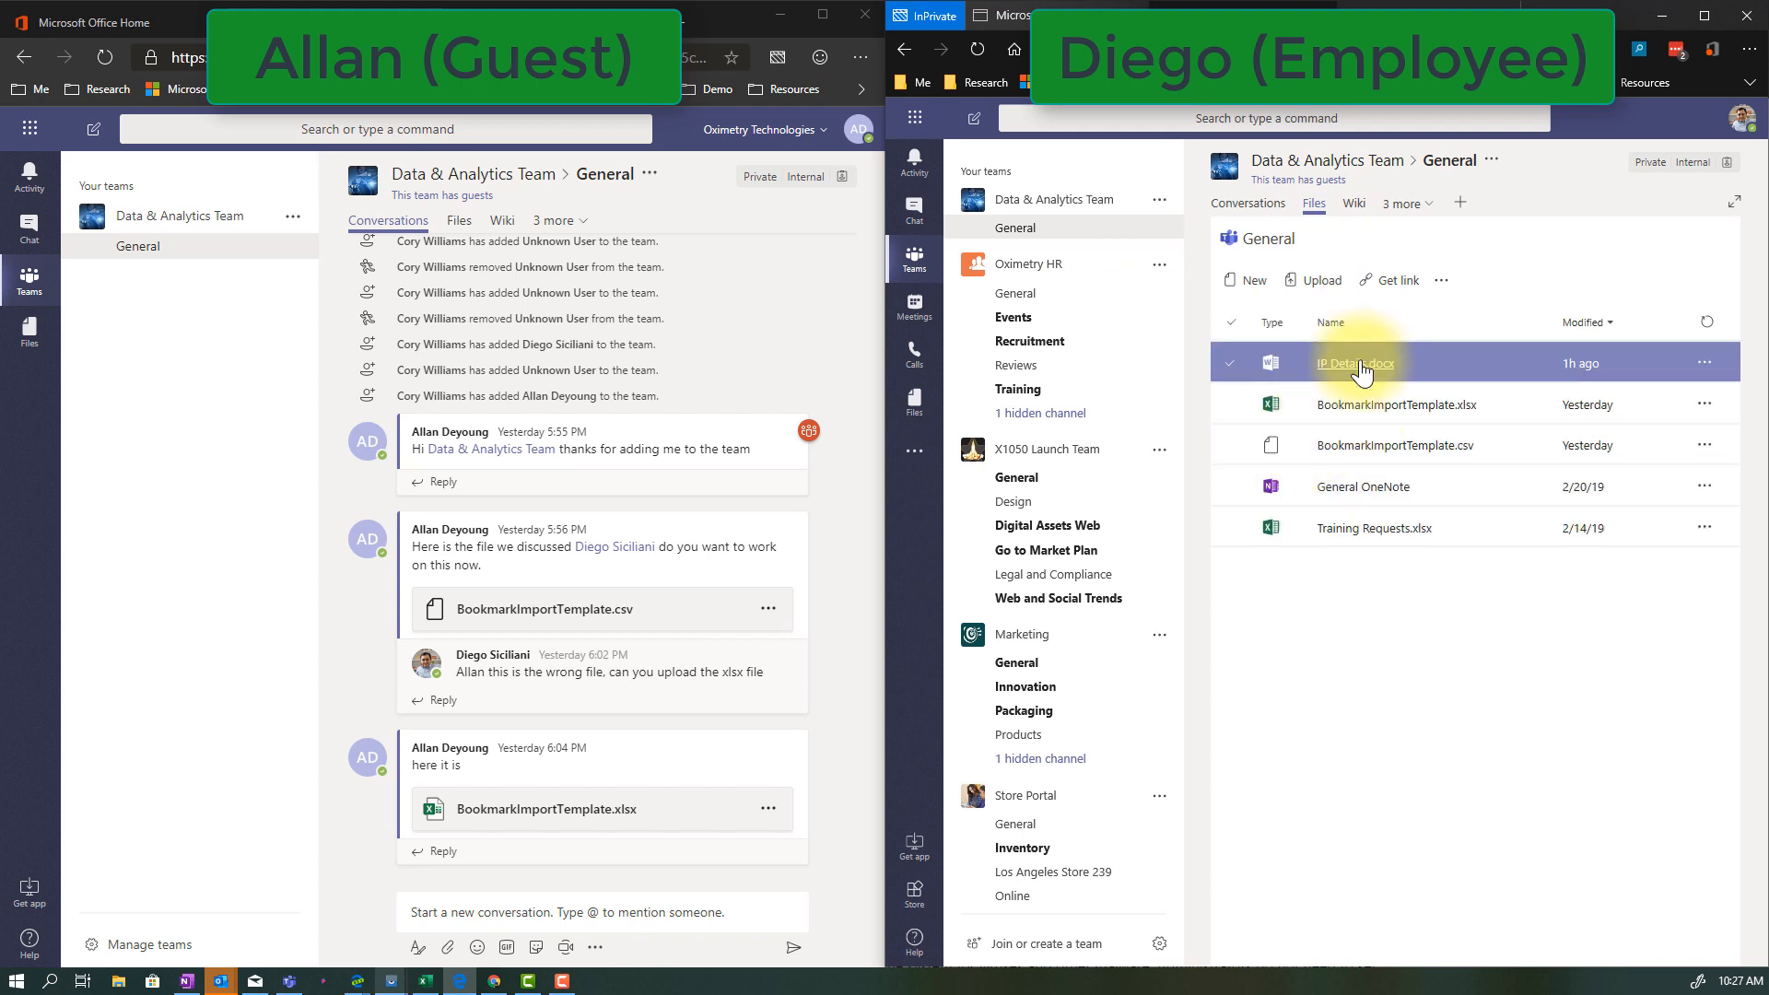
click(1355, 364)
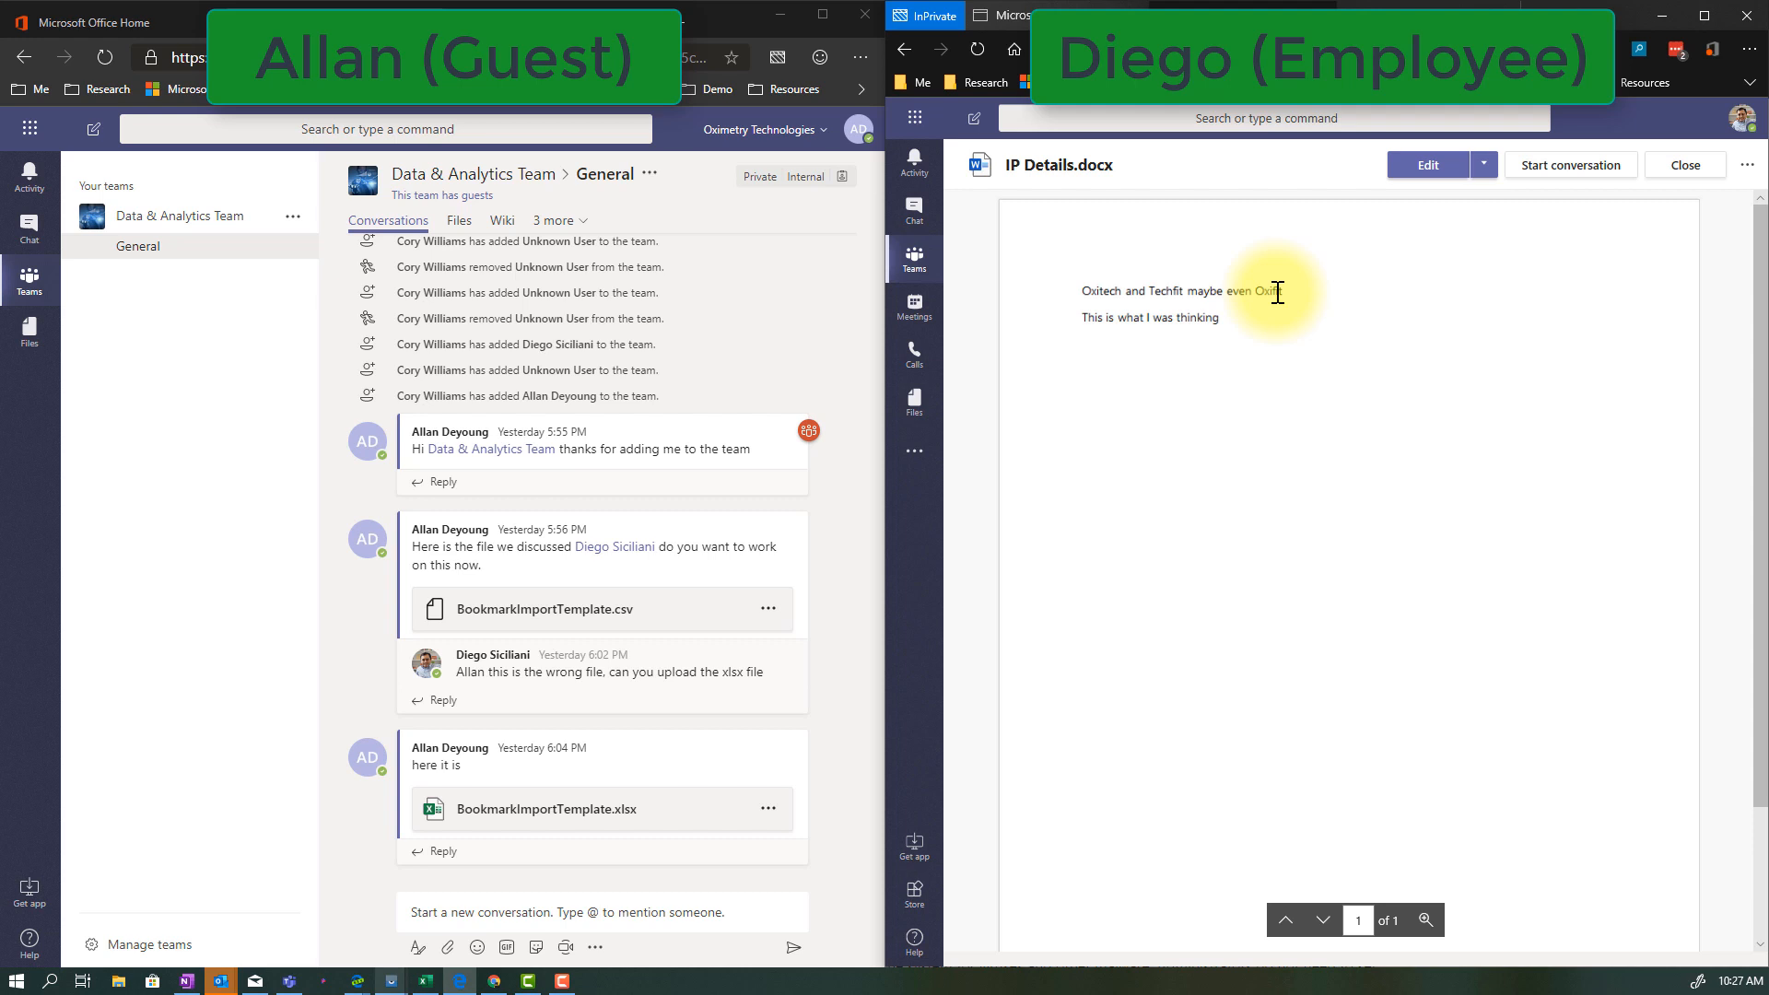
Check the guest's General channel file list, and read the sensitive-information notice on IP Details.docx in the employee's SharePoint library
click(457, 226)
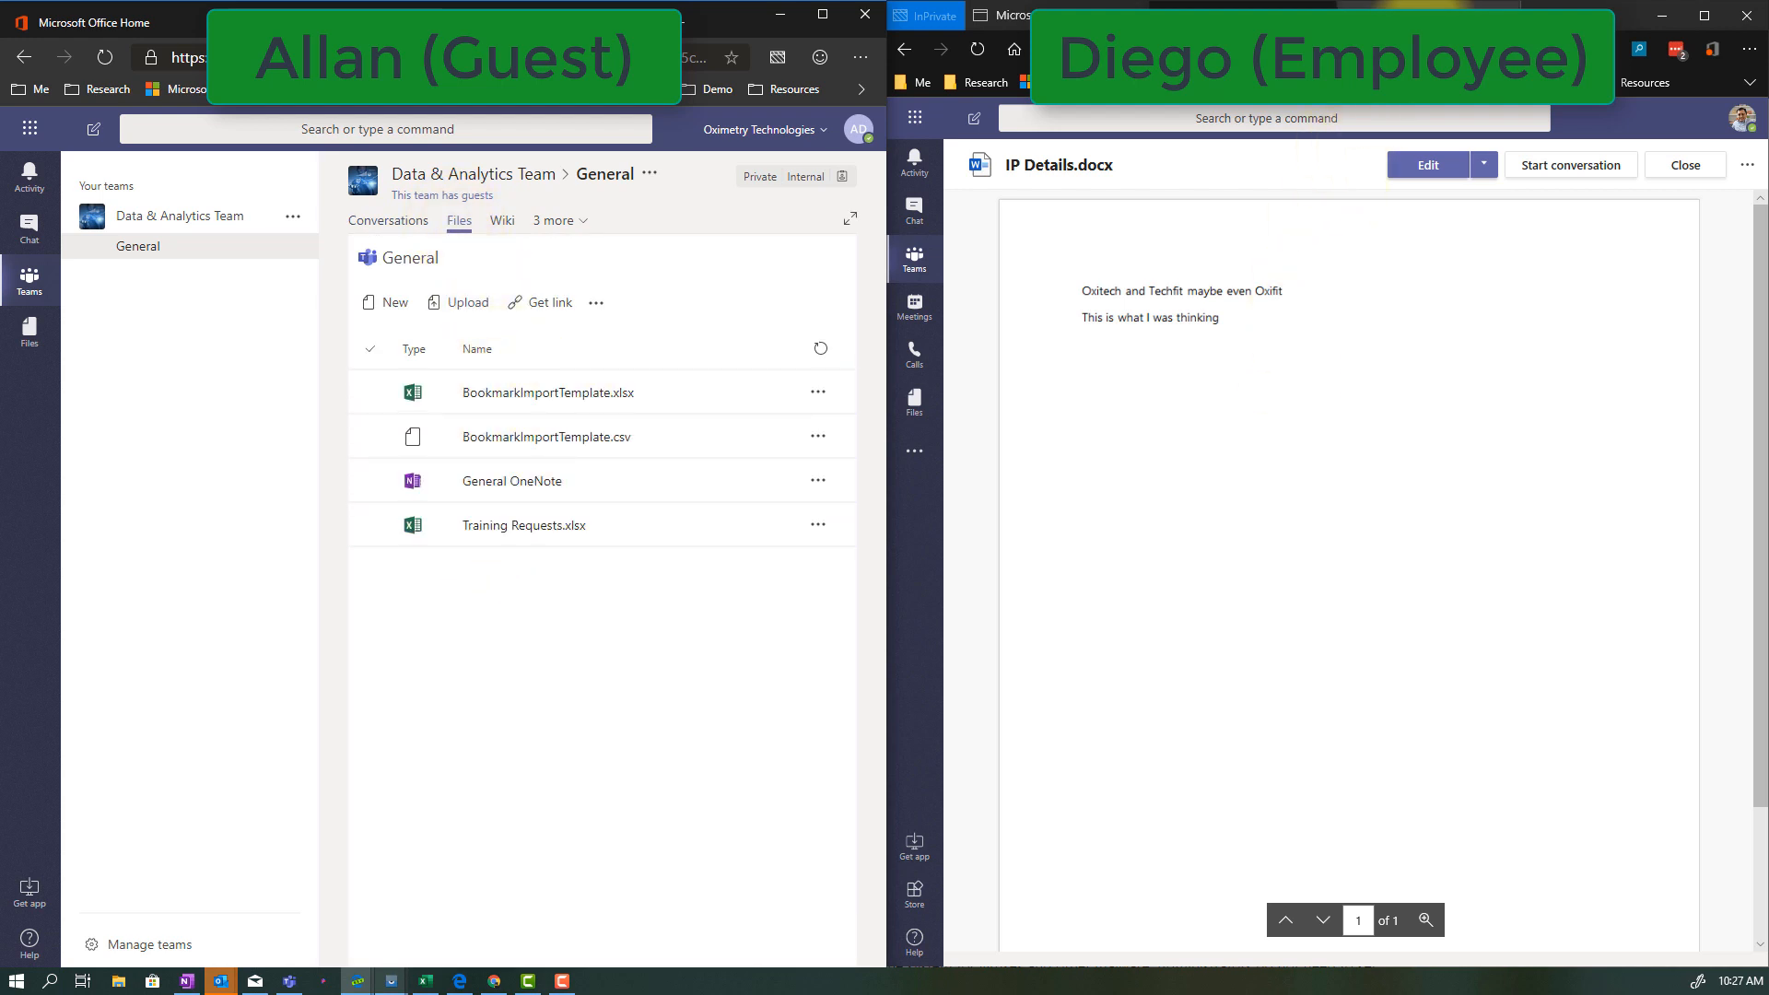
click(1427, 14)
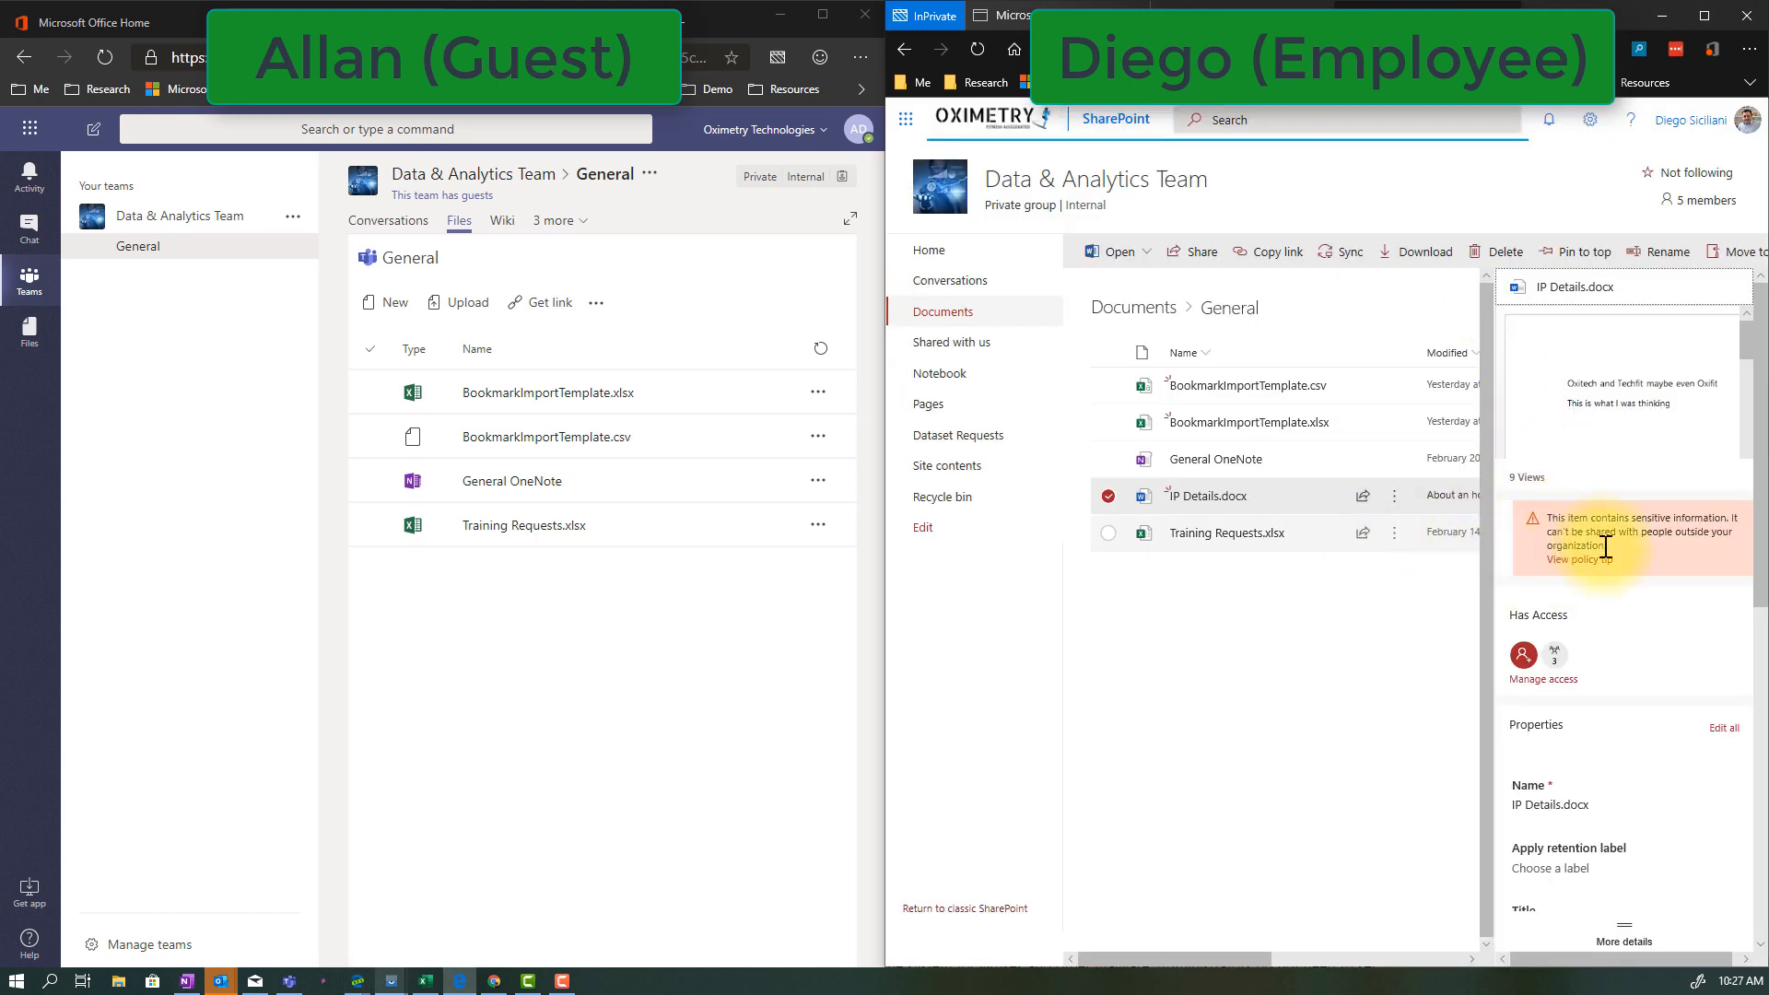
drag(1611, 548, 1551, 519)
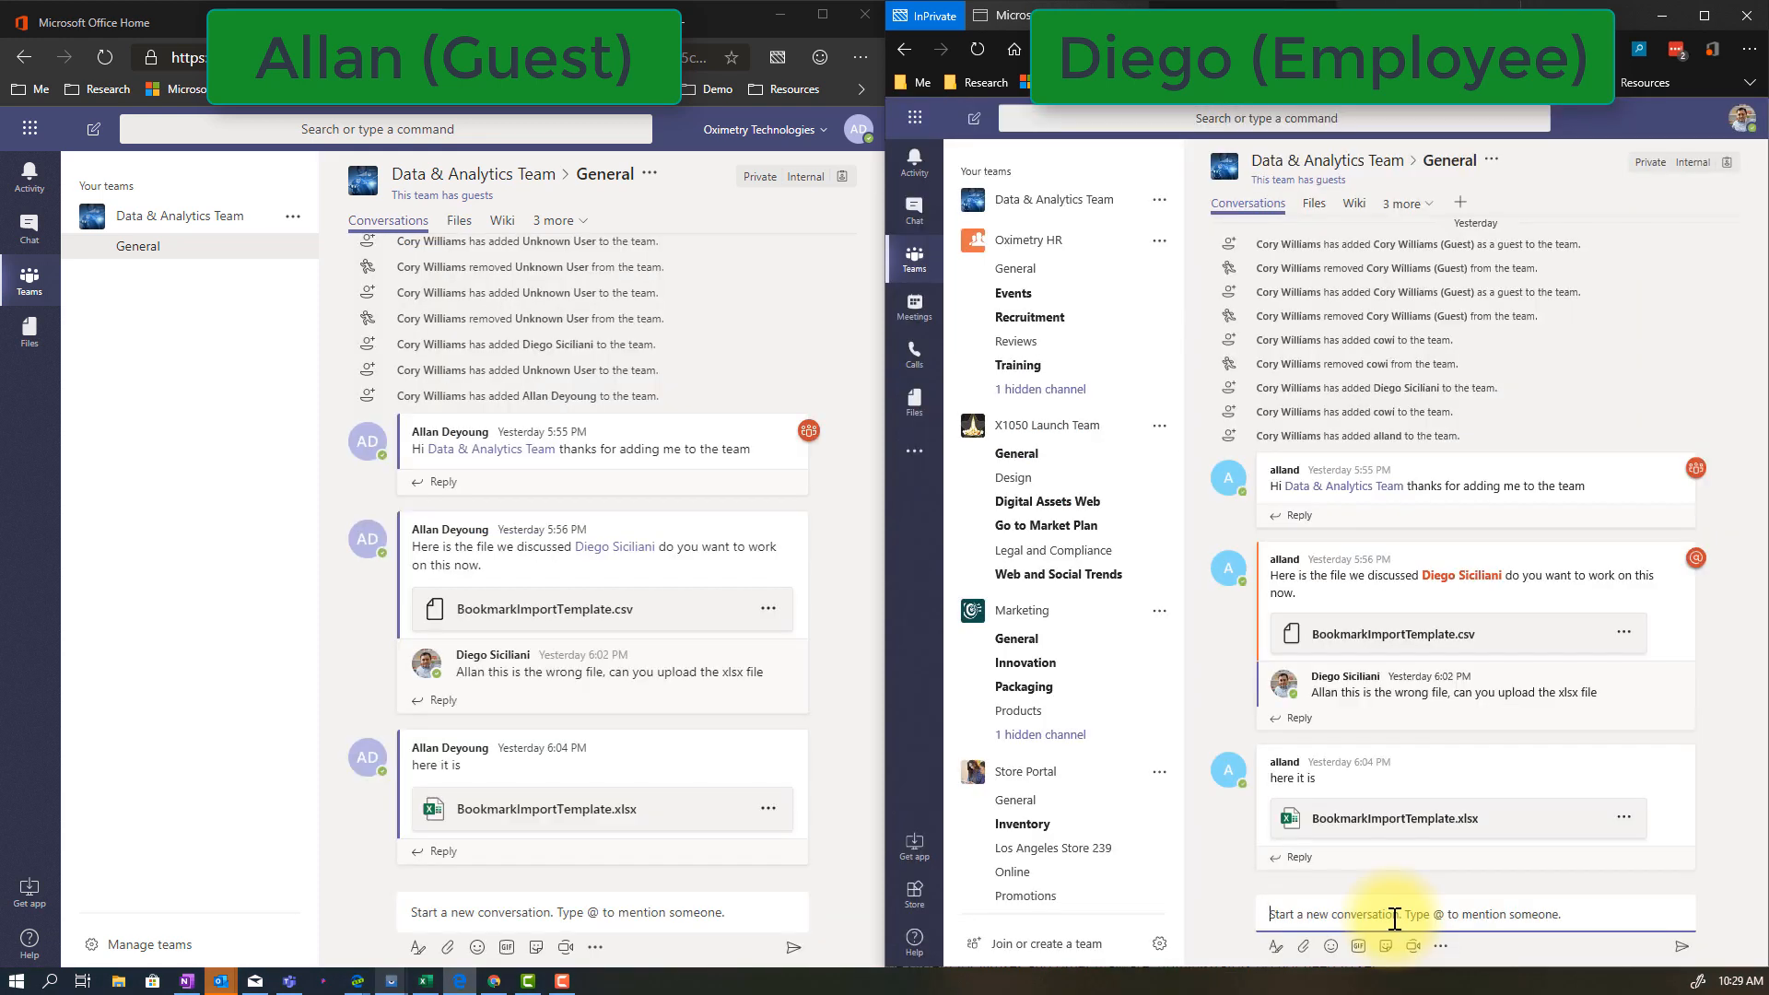
As the employee, post the message "Oxifit" as a new conversation in the General channel
text(Oxifit)
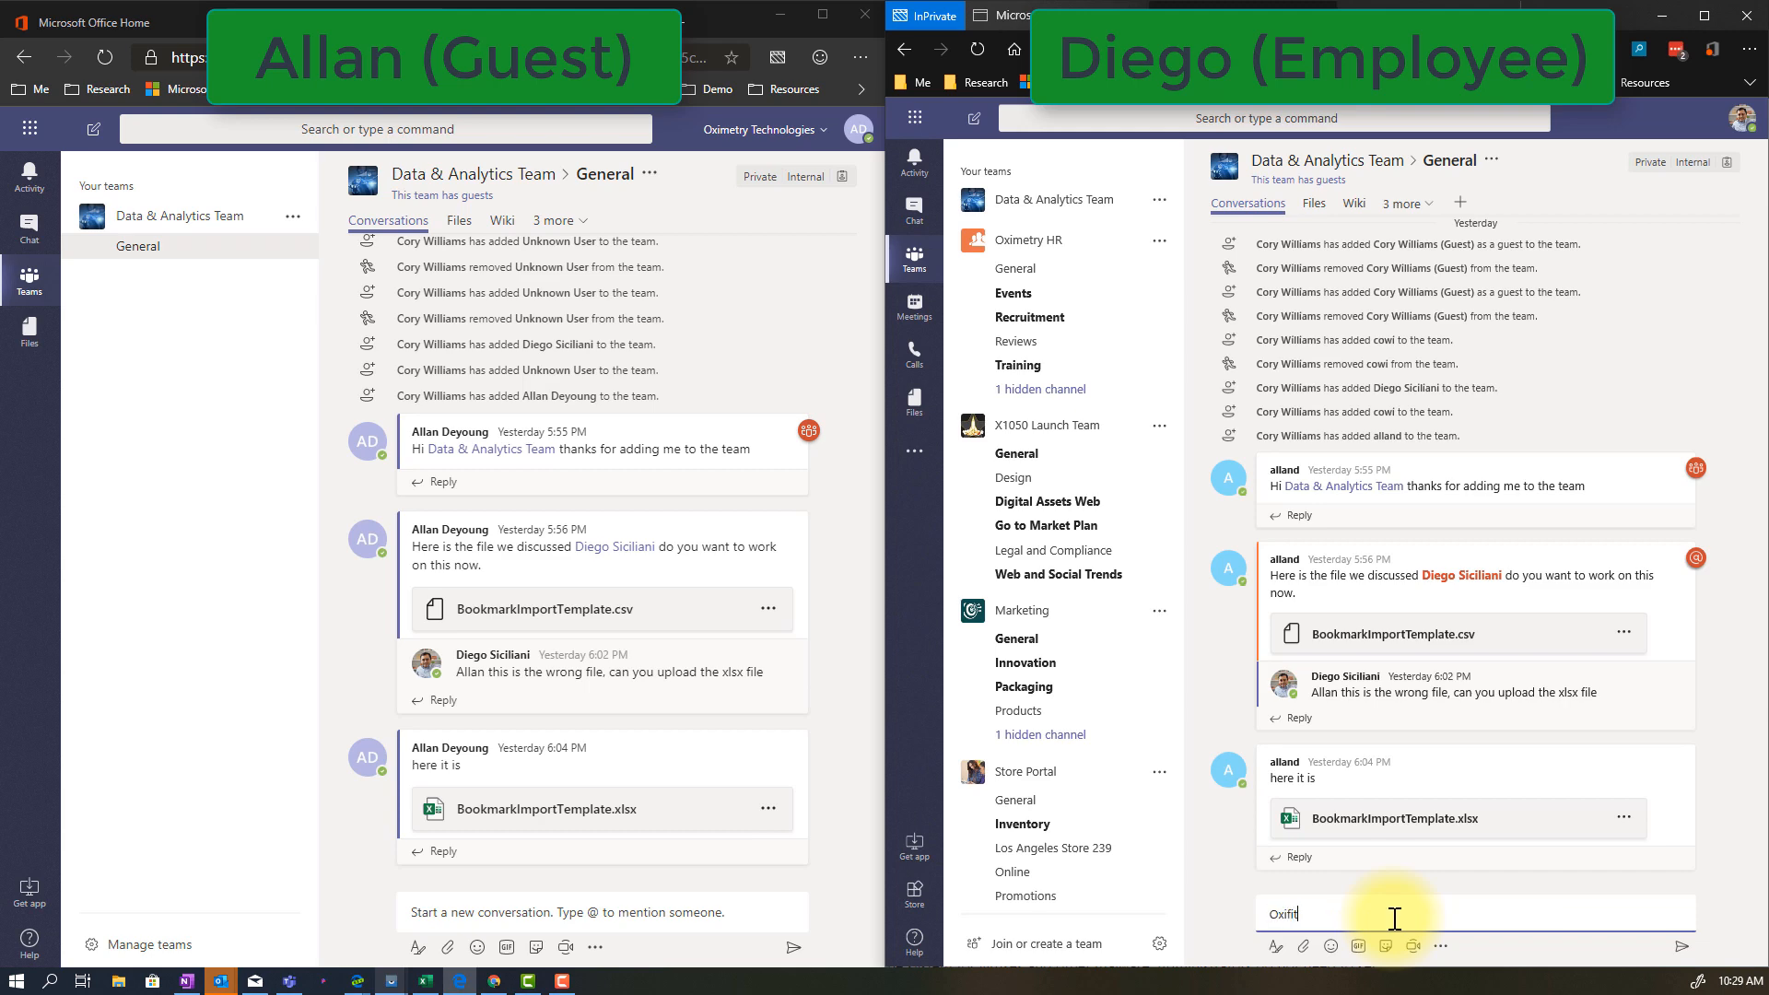
key(Return)
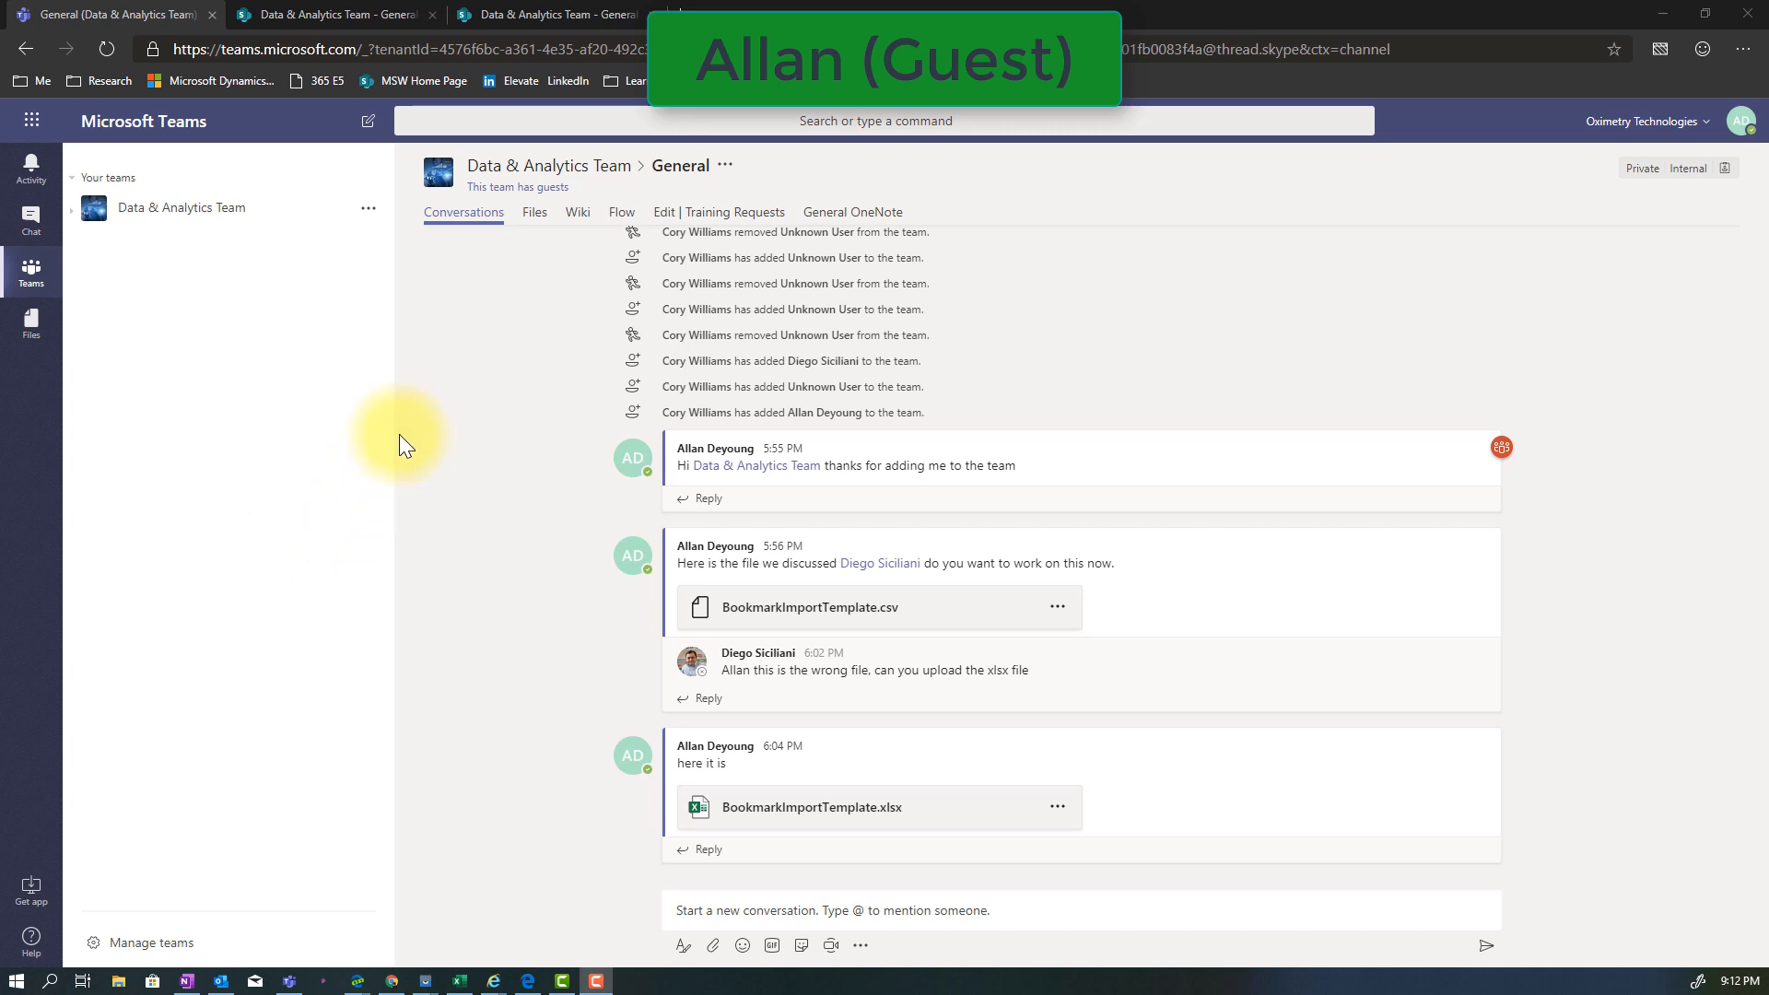
As the guest, try to download BookmarkImportTemplate.xlsx from the General channel's files
click(533, 214)
click(1700, 383)
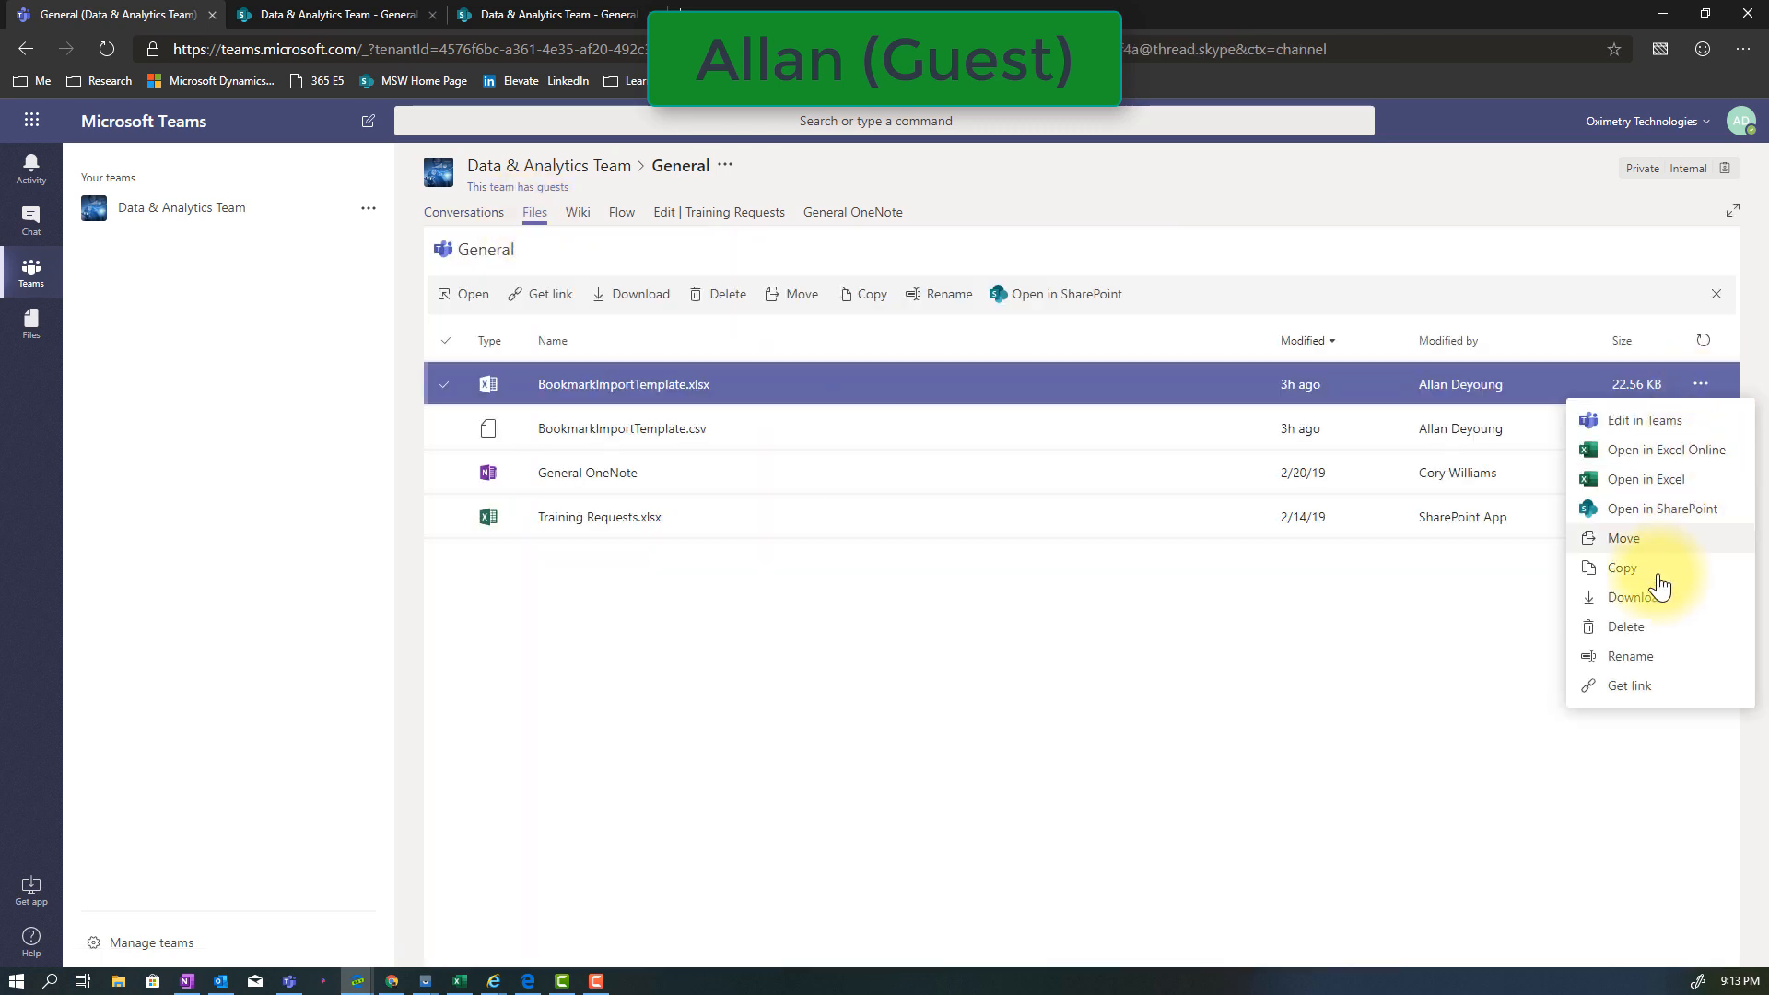
click(1651, 599)
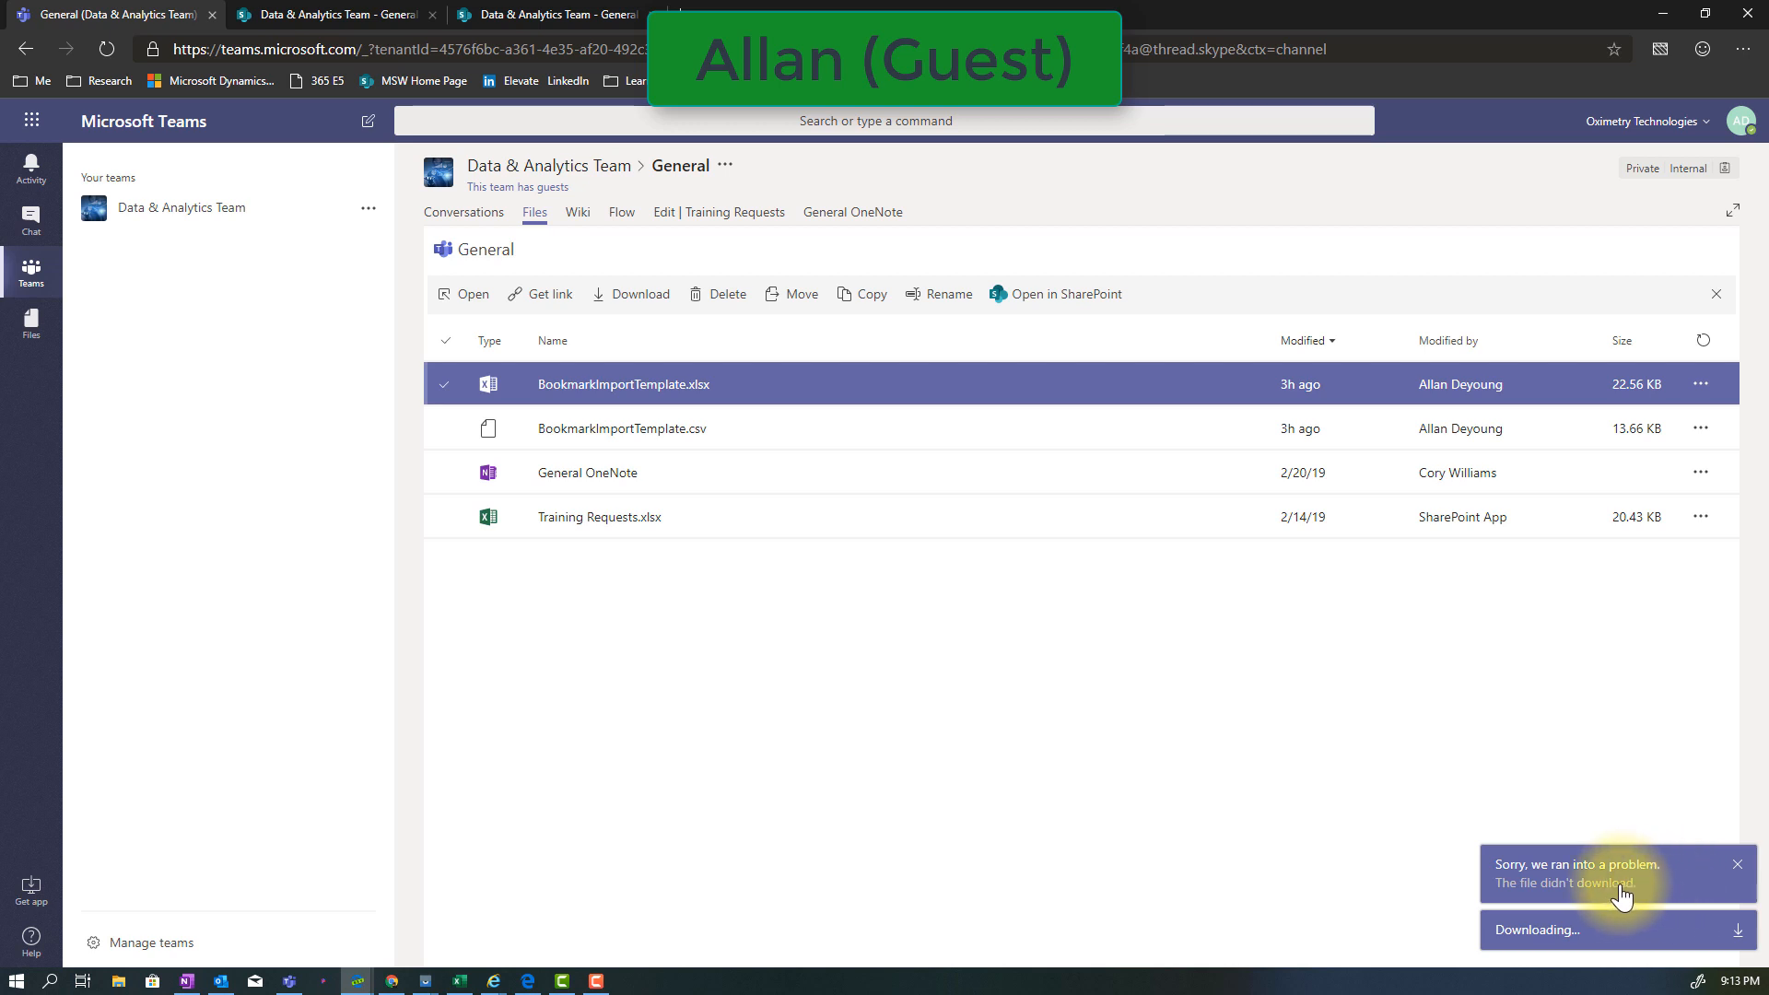
Open BookmarkImportTemplate.xlsx in the viewer, dismiss the download notification, check the print preview, and close the file without printing
click(630, 387)
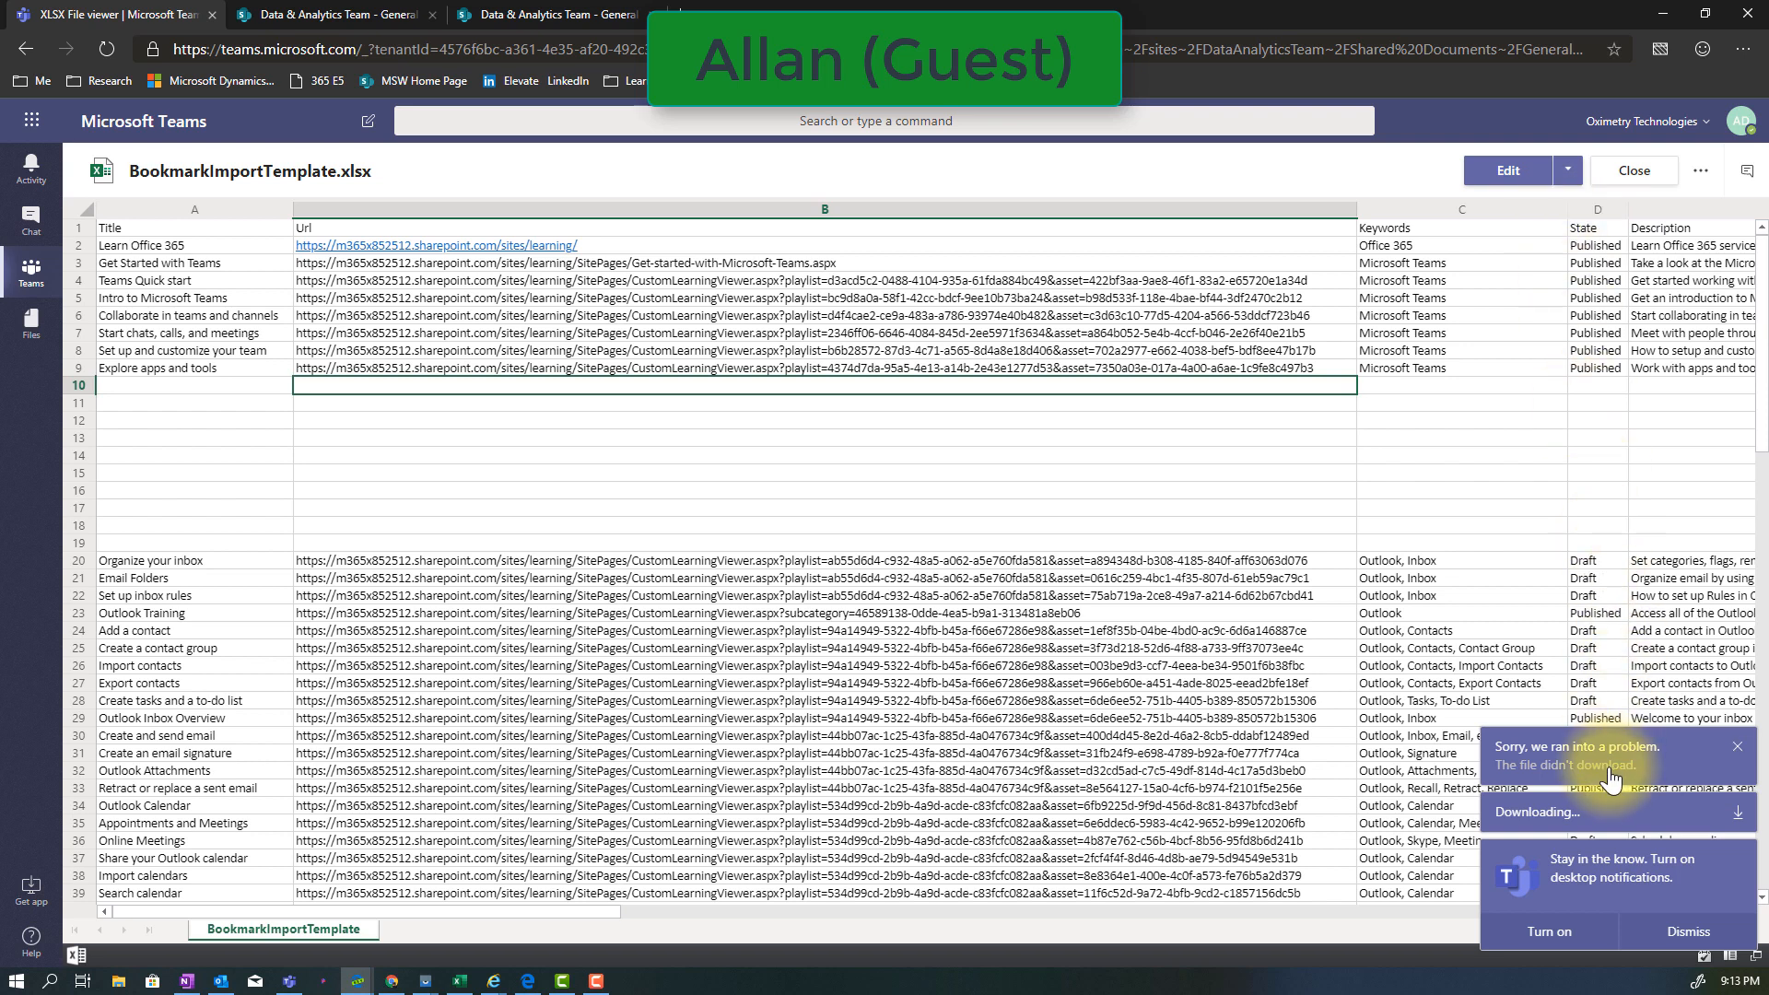
click(1739, 749)
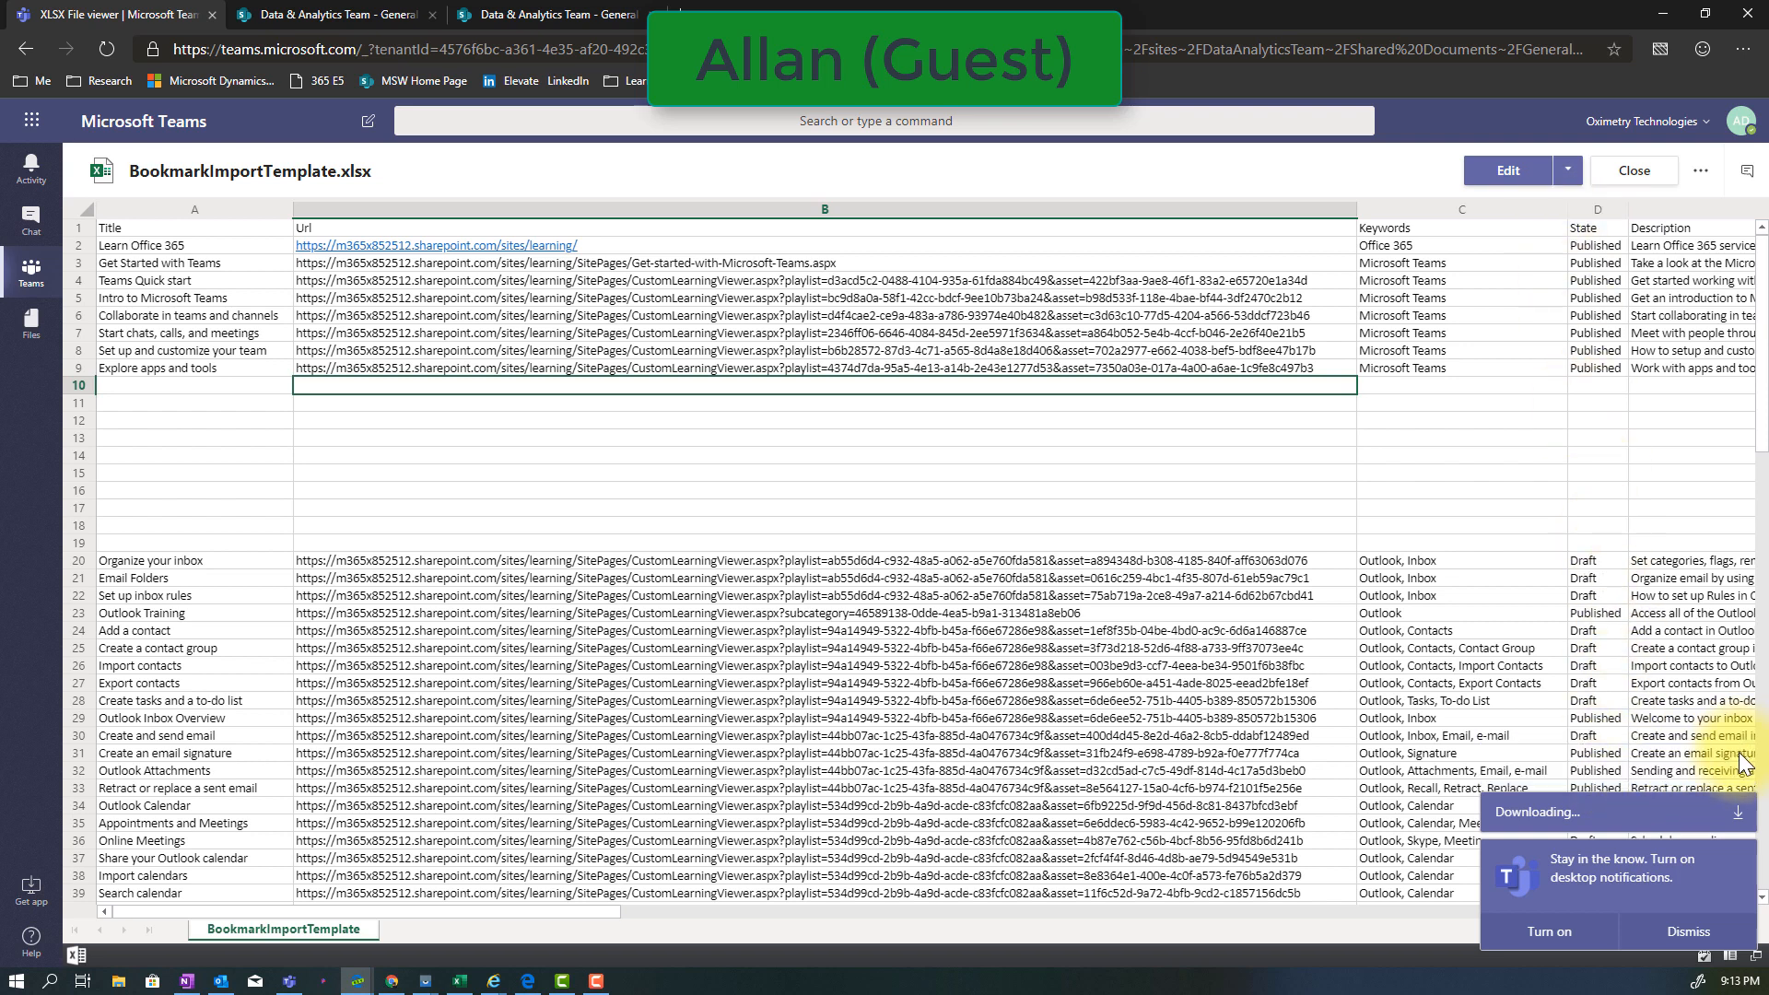
key(ctrl+p)
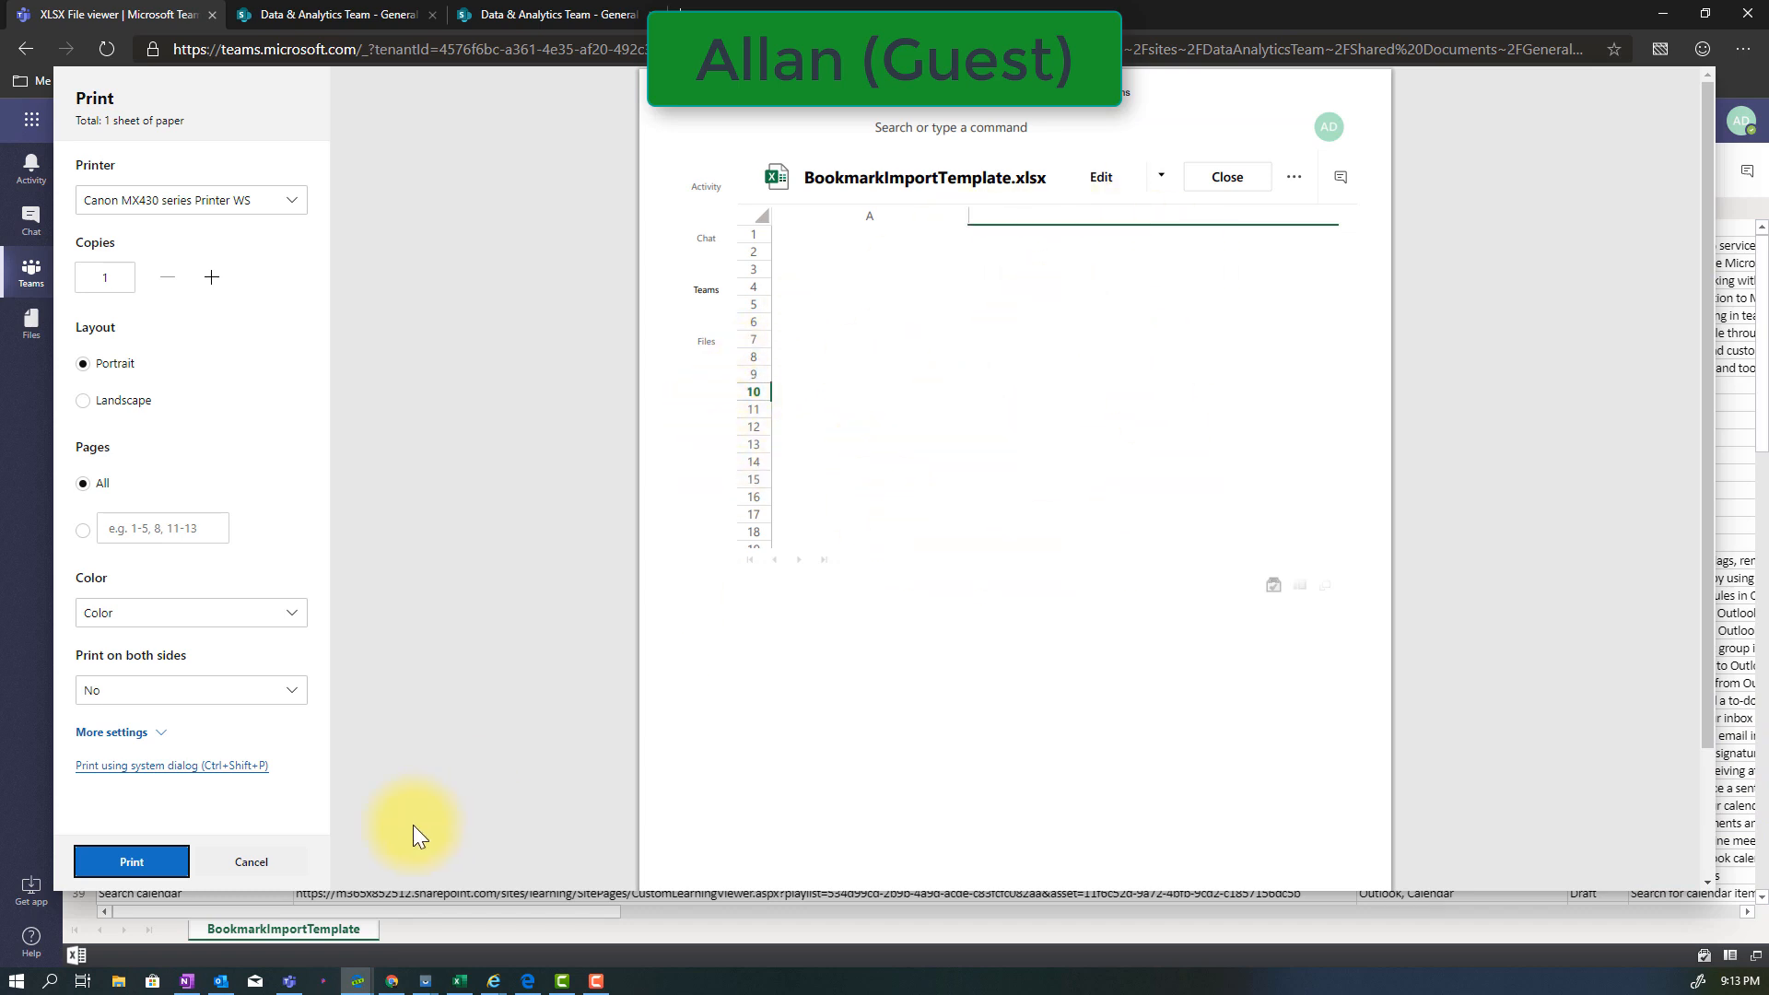
click(267, 872)
click(1634, 170)
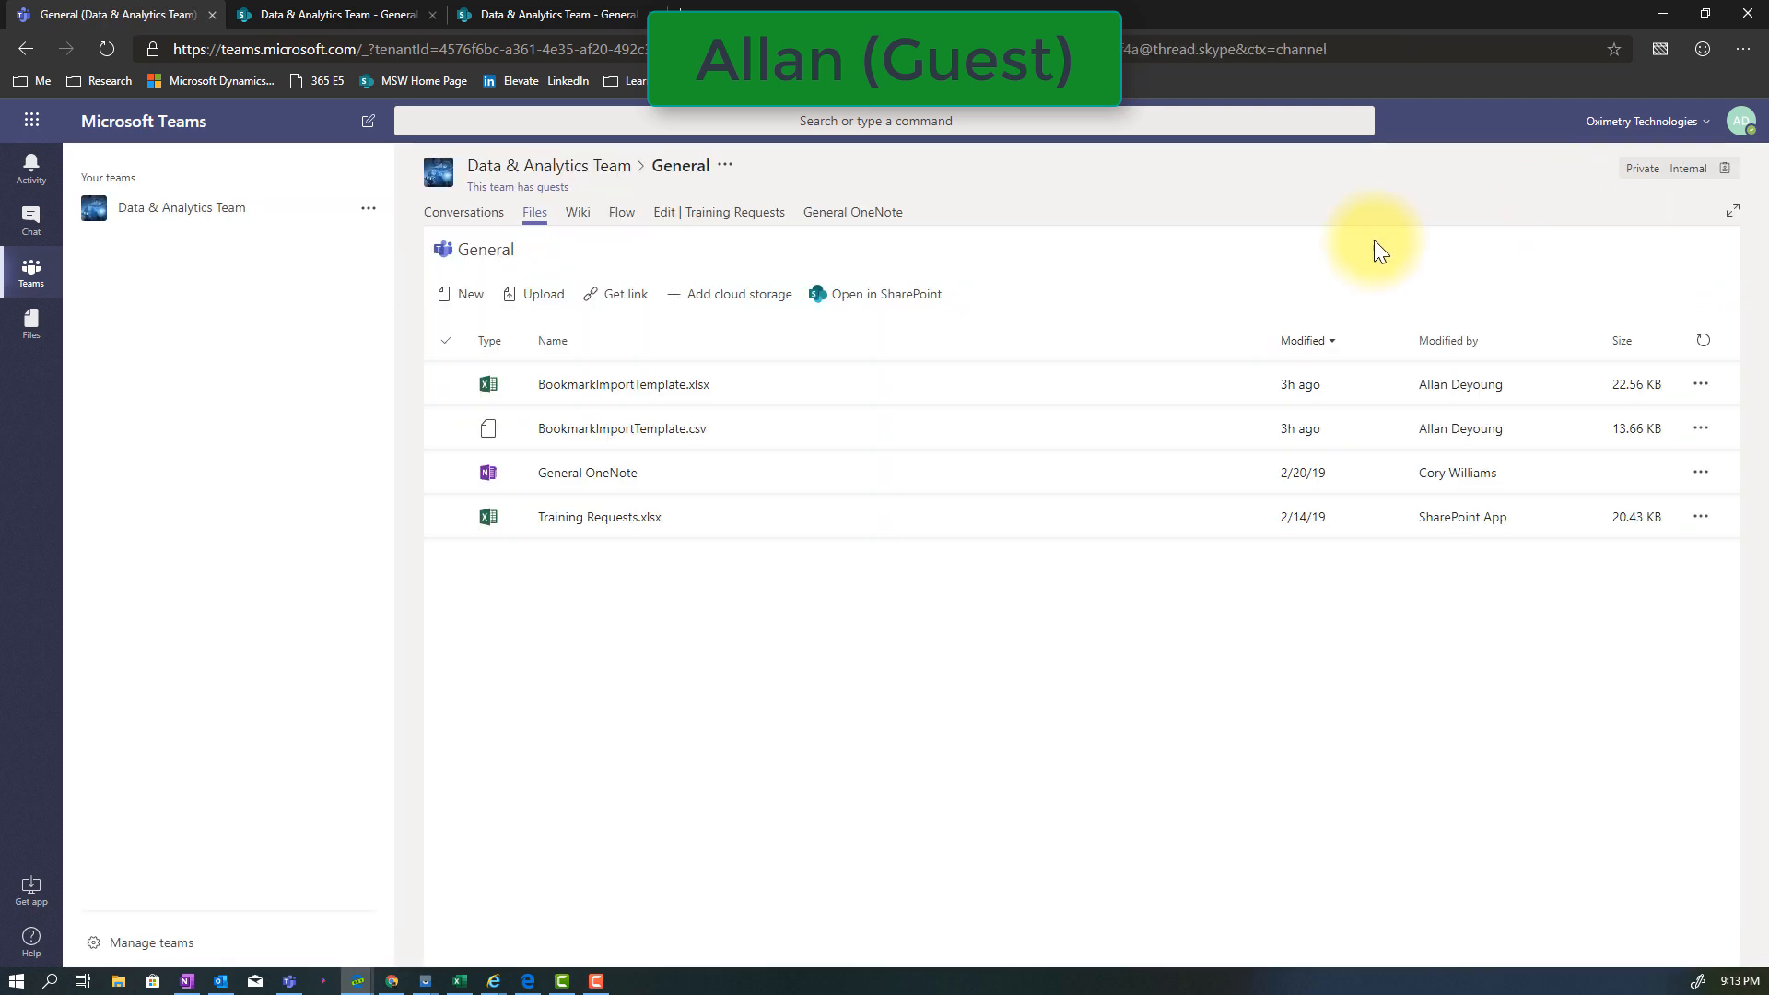
As the guest, open the General channel's document folder in SharePoint
click(725, 167)
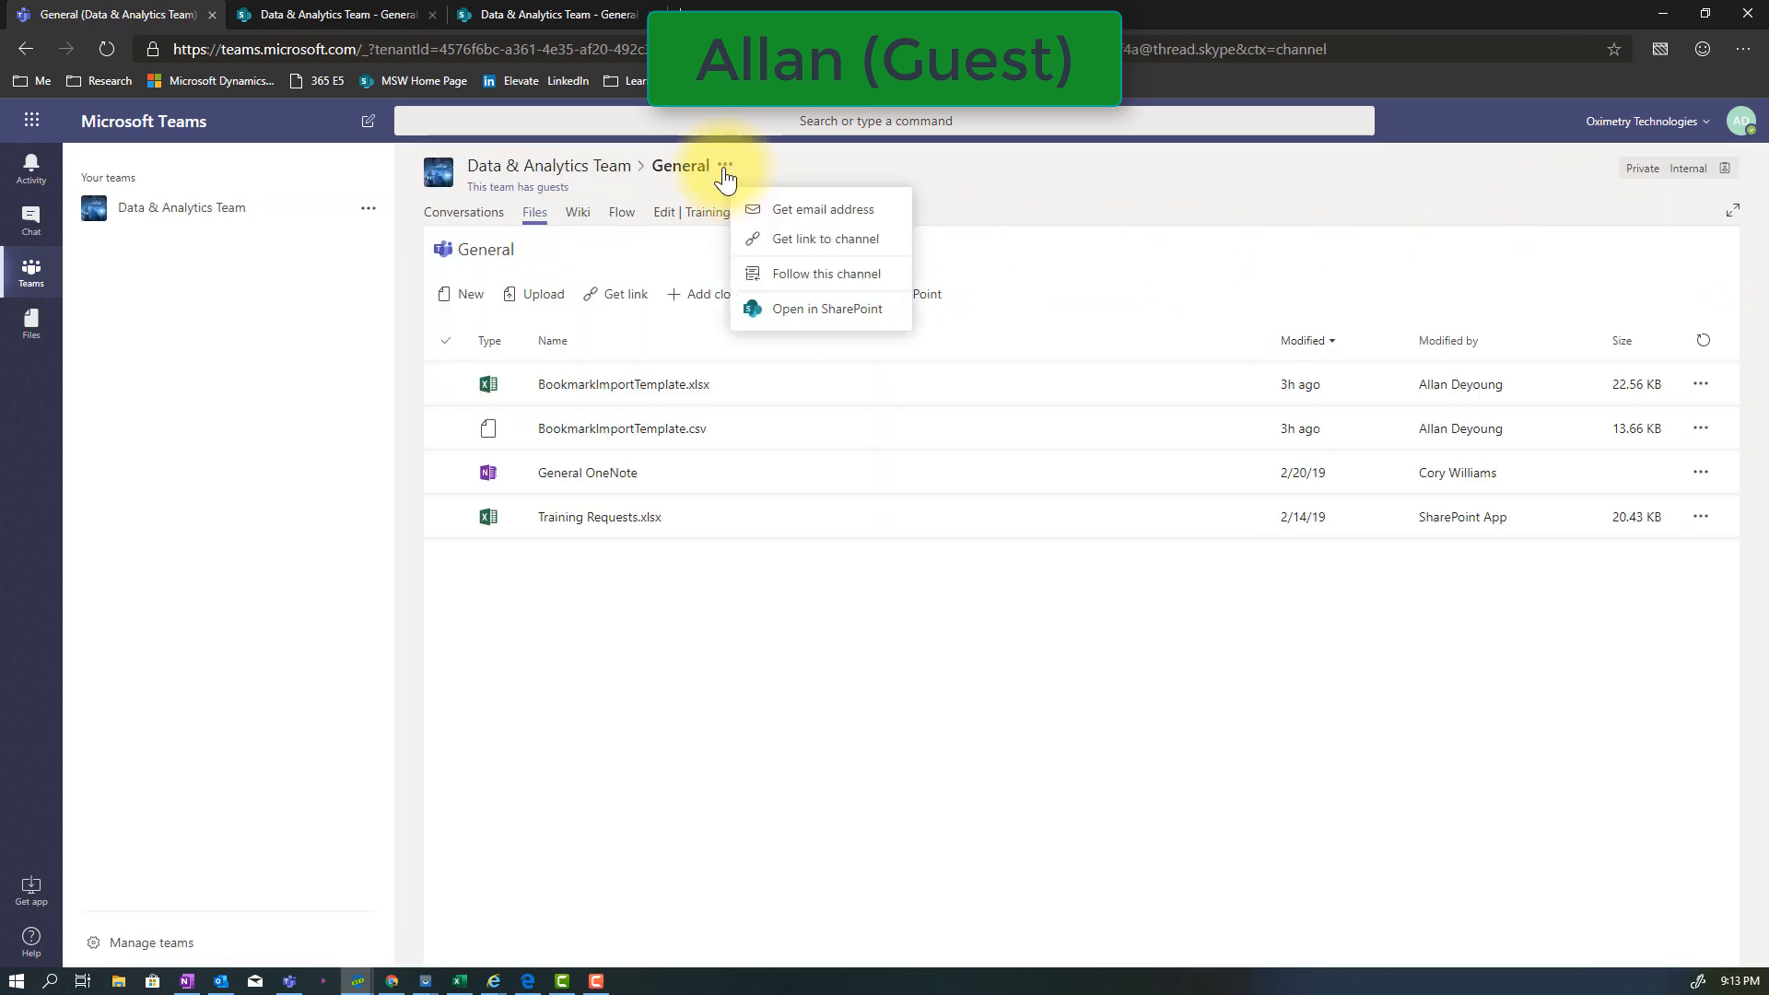
click(827, 311)
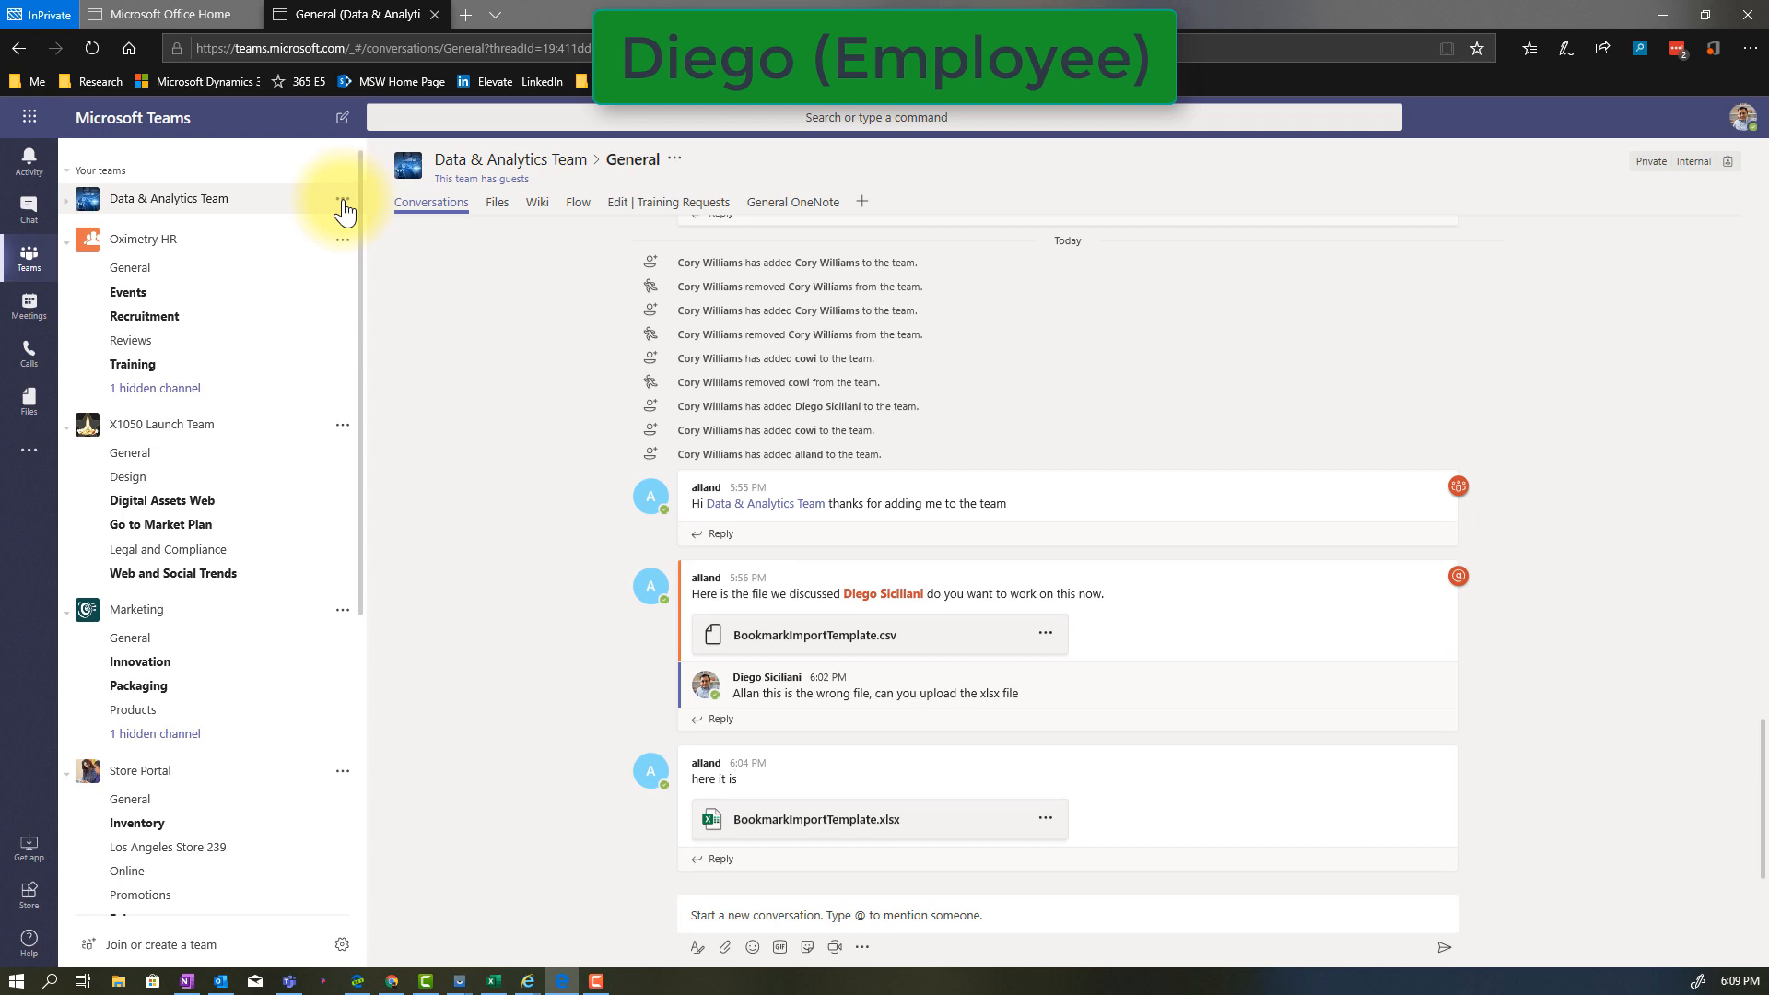
As the employee, start a member request for the Data & Analytics Team and try to look up an external person's e-mail address
click(341, 201)
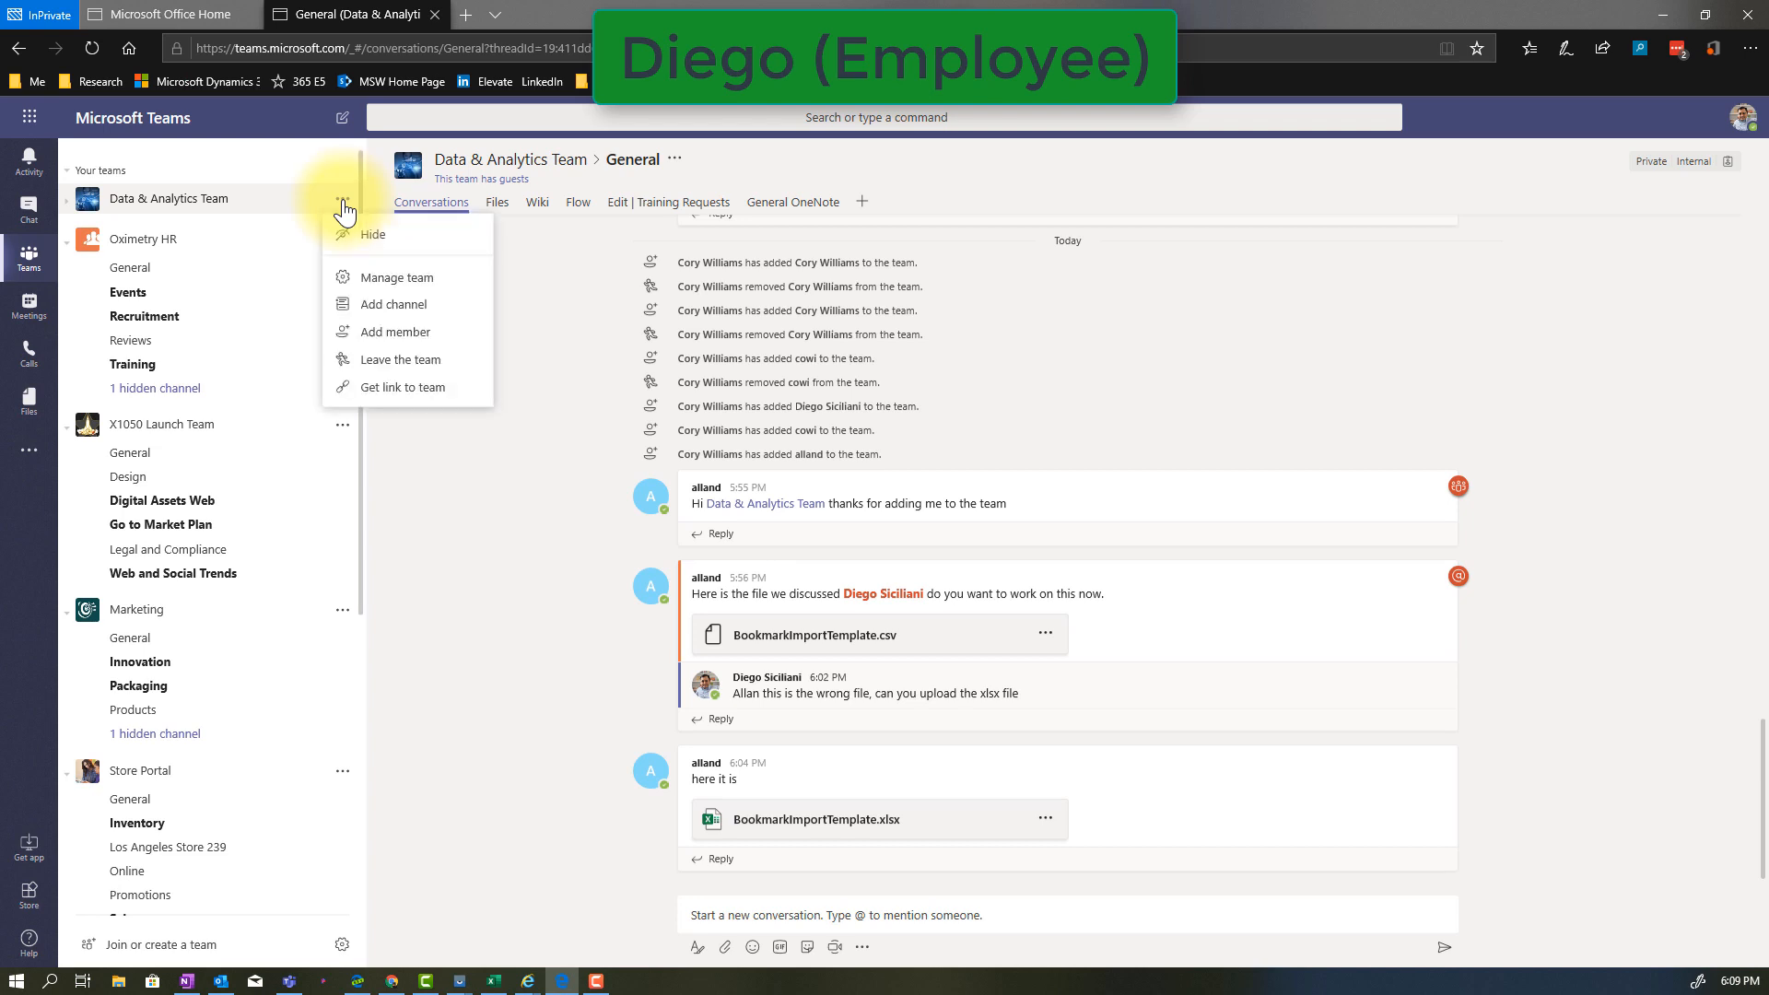
click(416, 337)
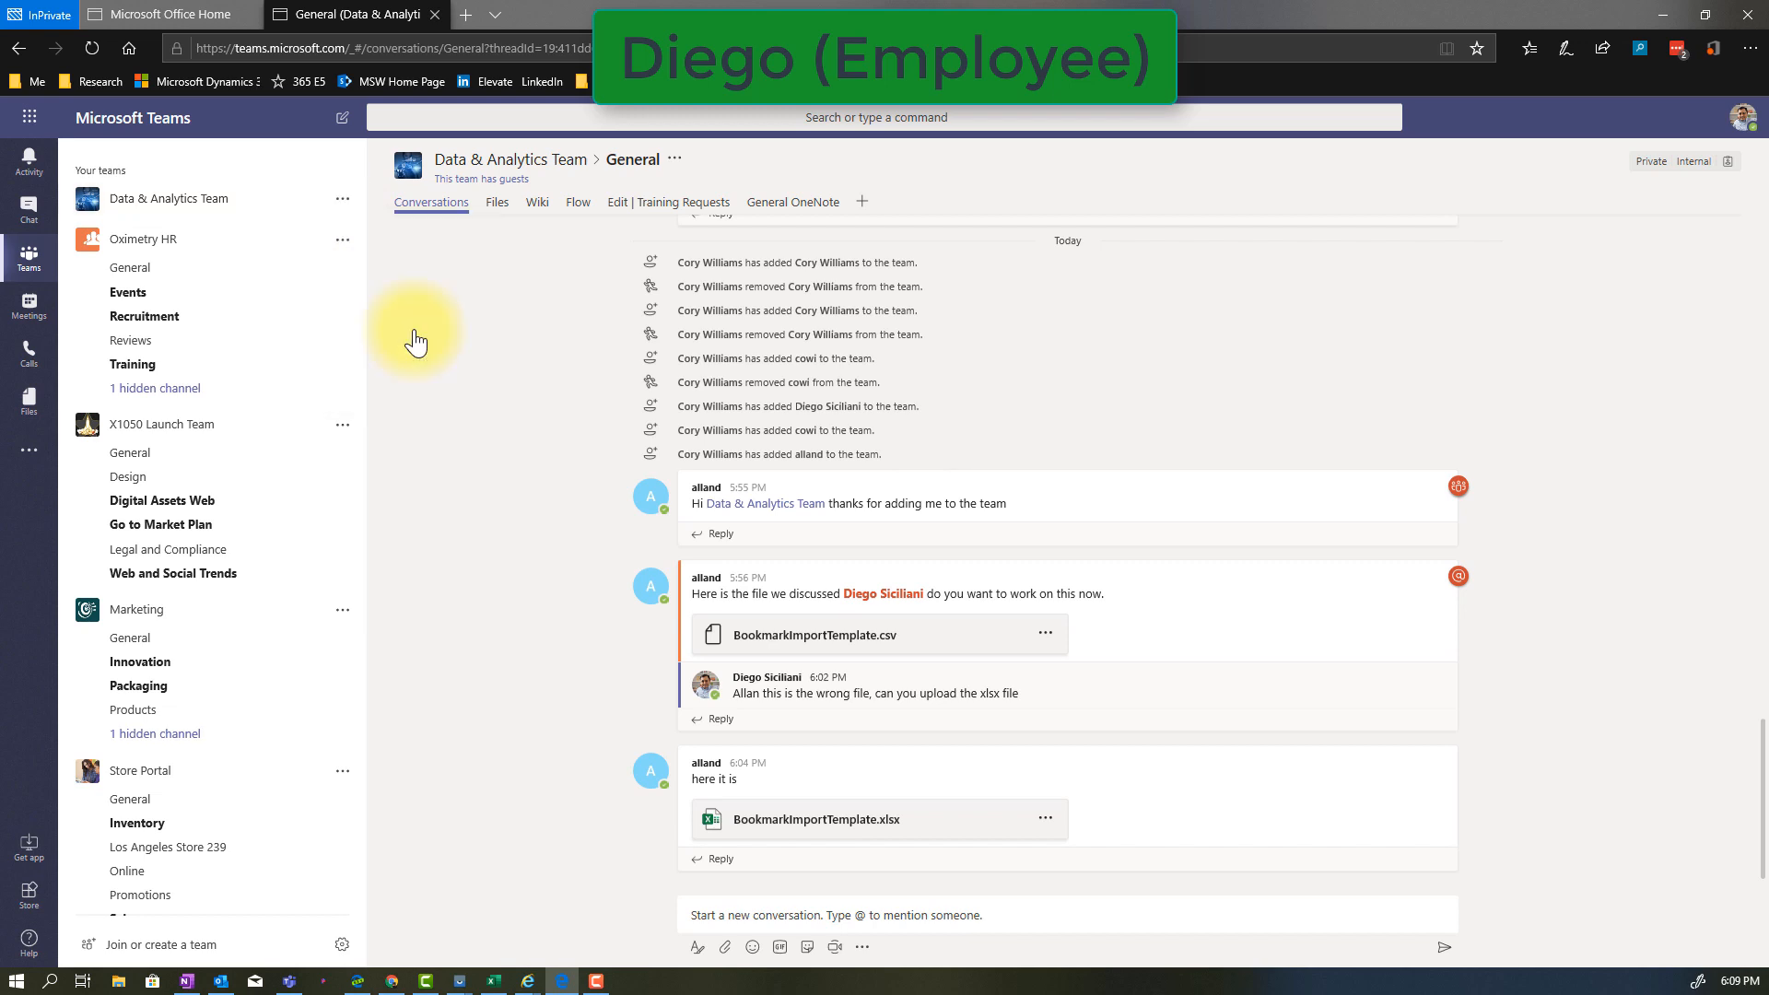
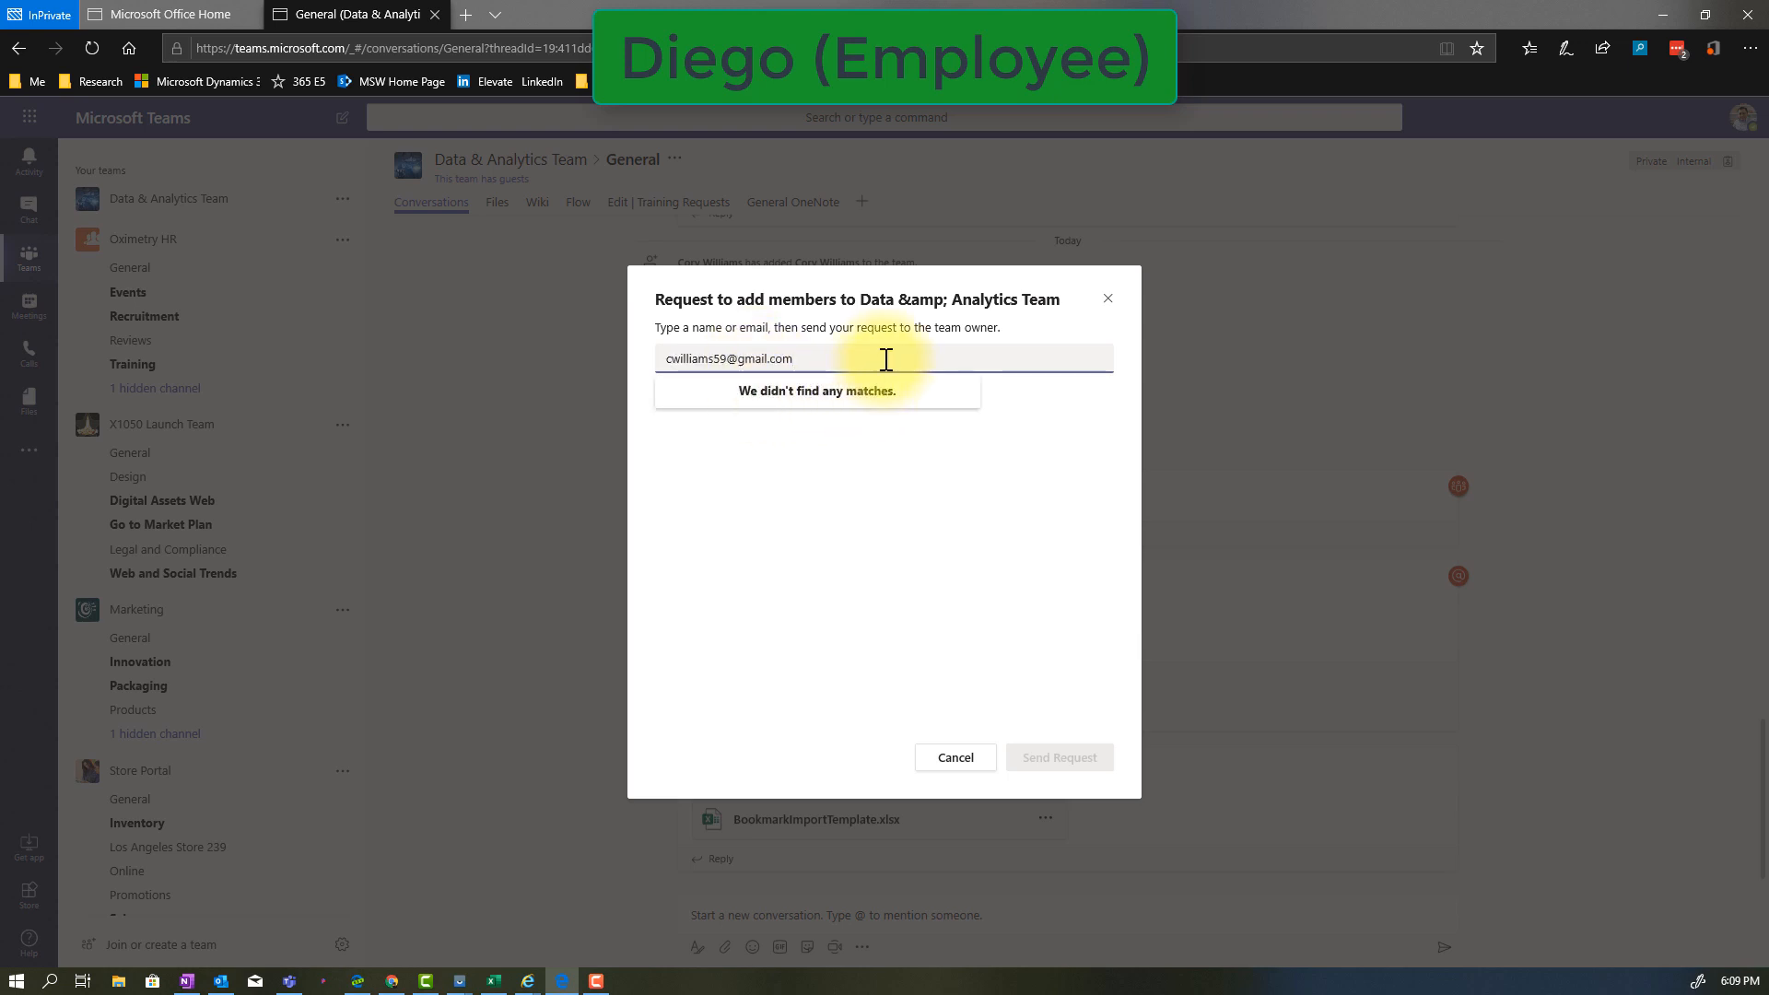
click(798, 475)
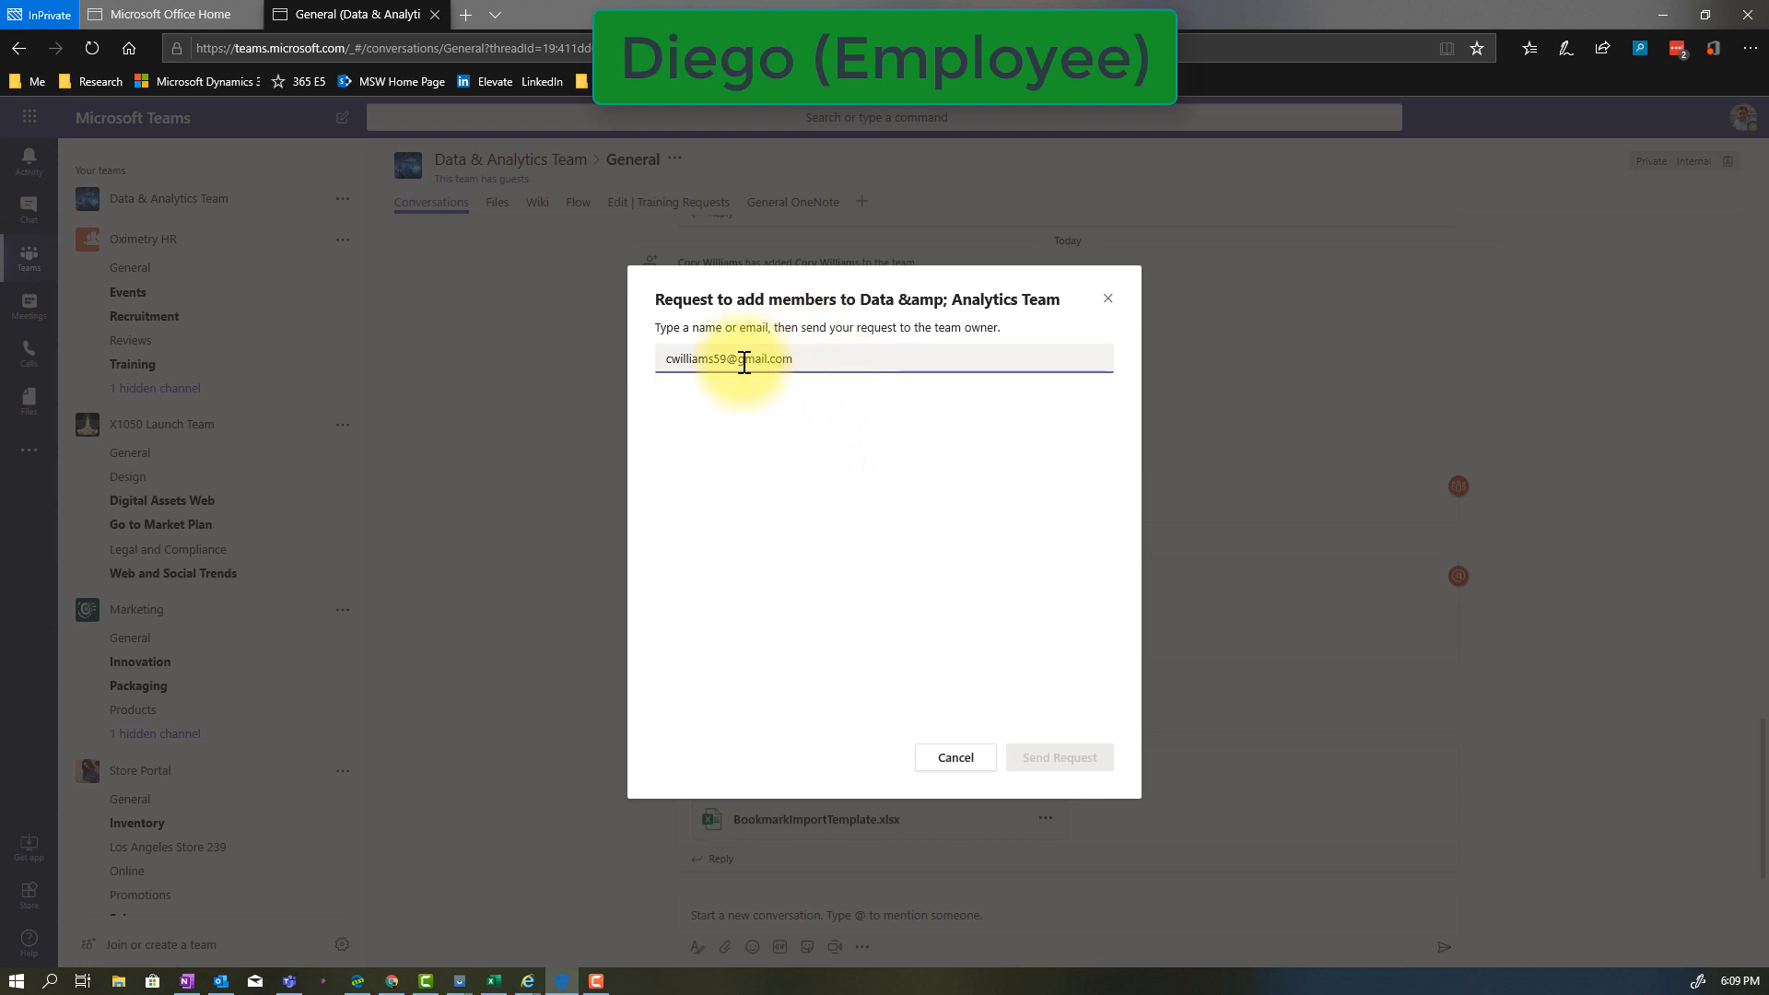
Replace the external e-mail in the member request with a colleague's first name and select the matching internal sales rep
drag(660, 360, 775, 359)
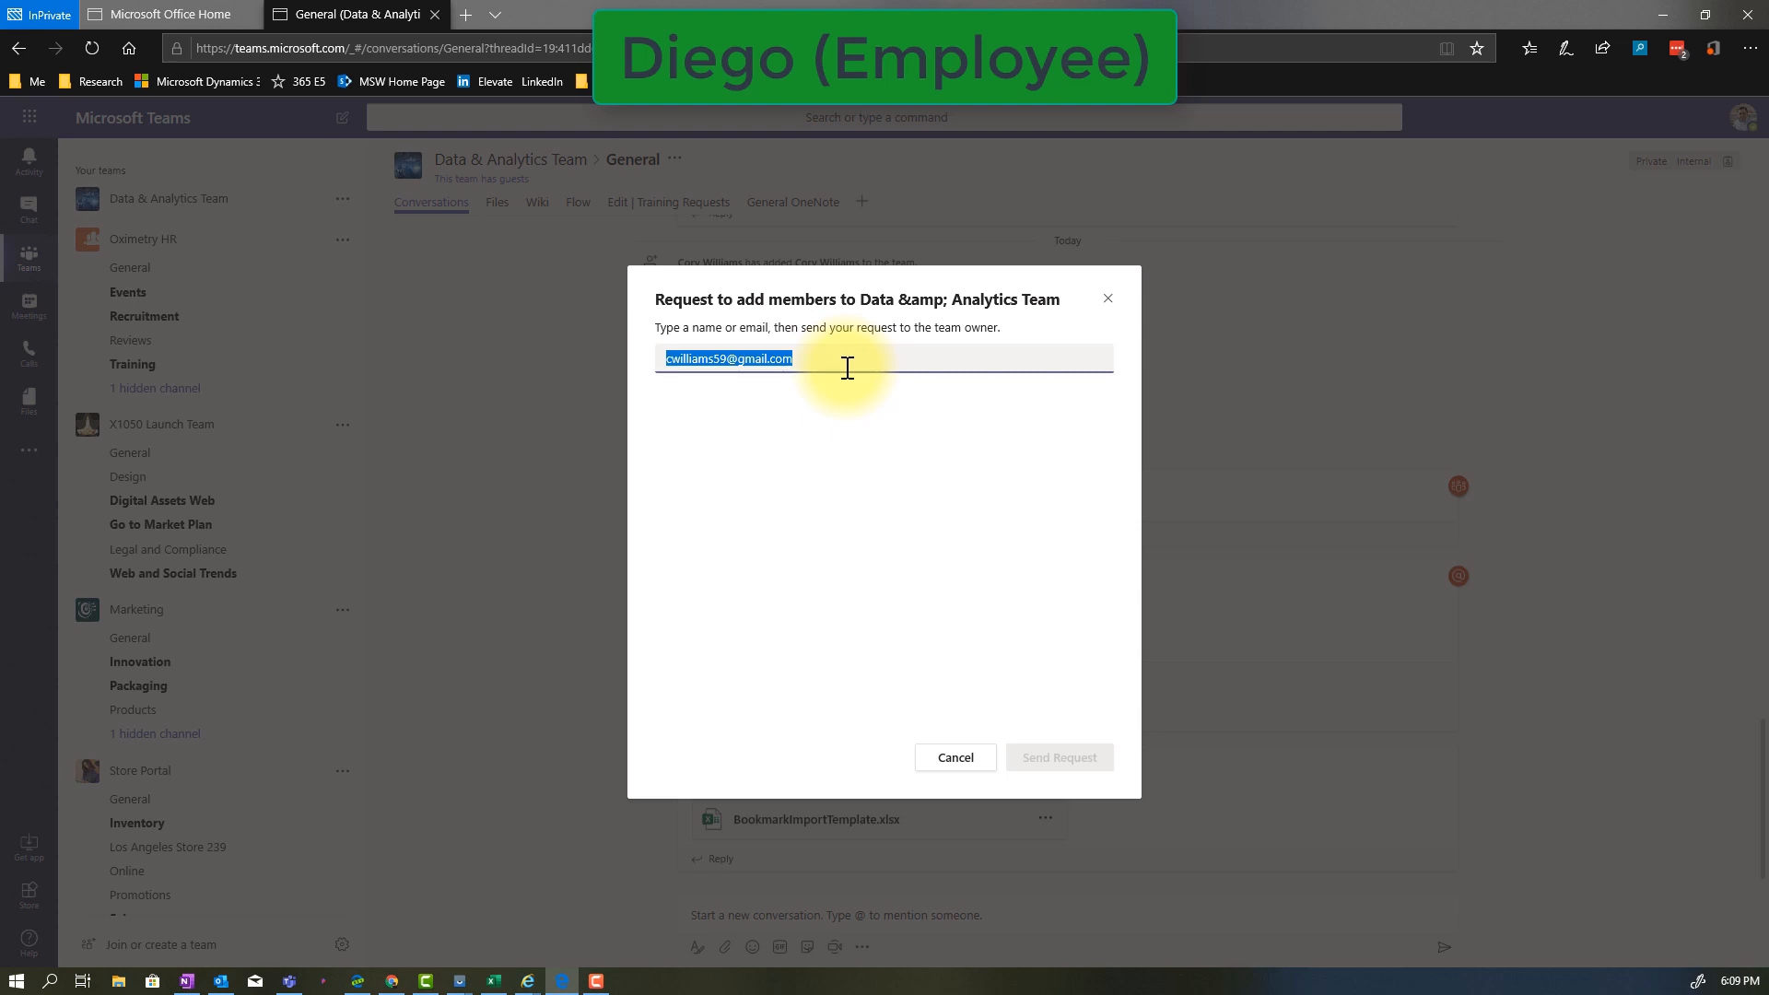
text(isaiah)
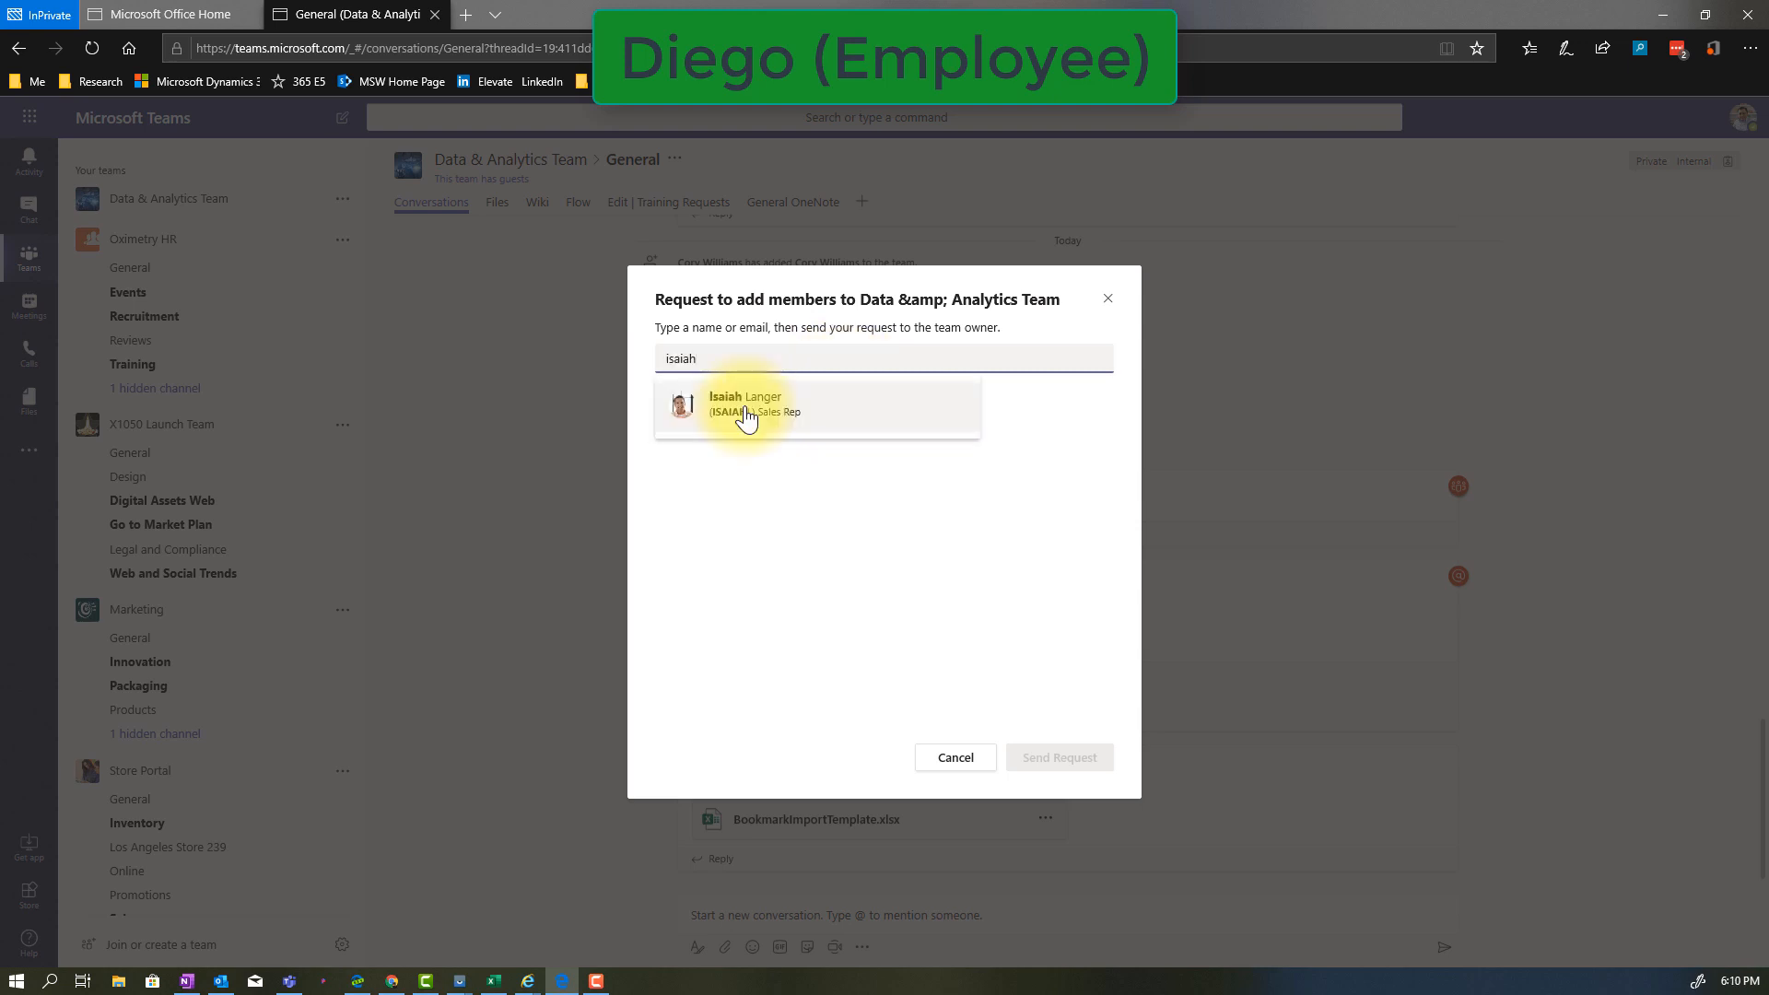
click(746, 417)
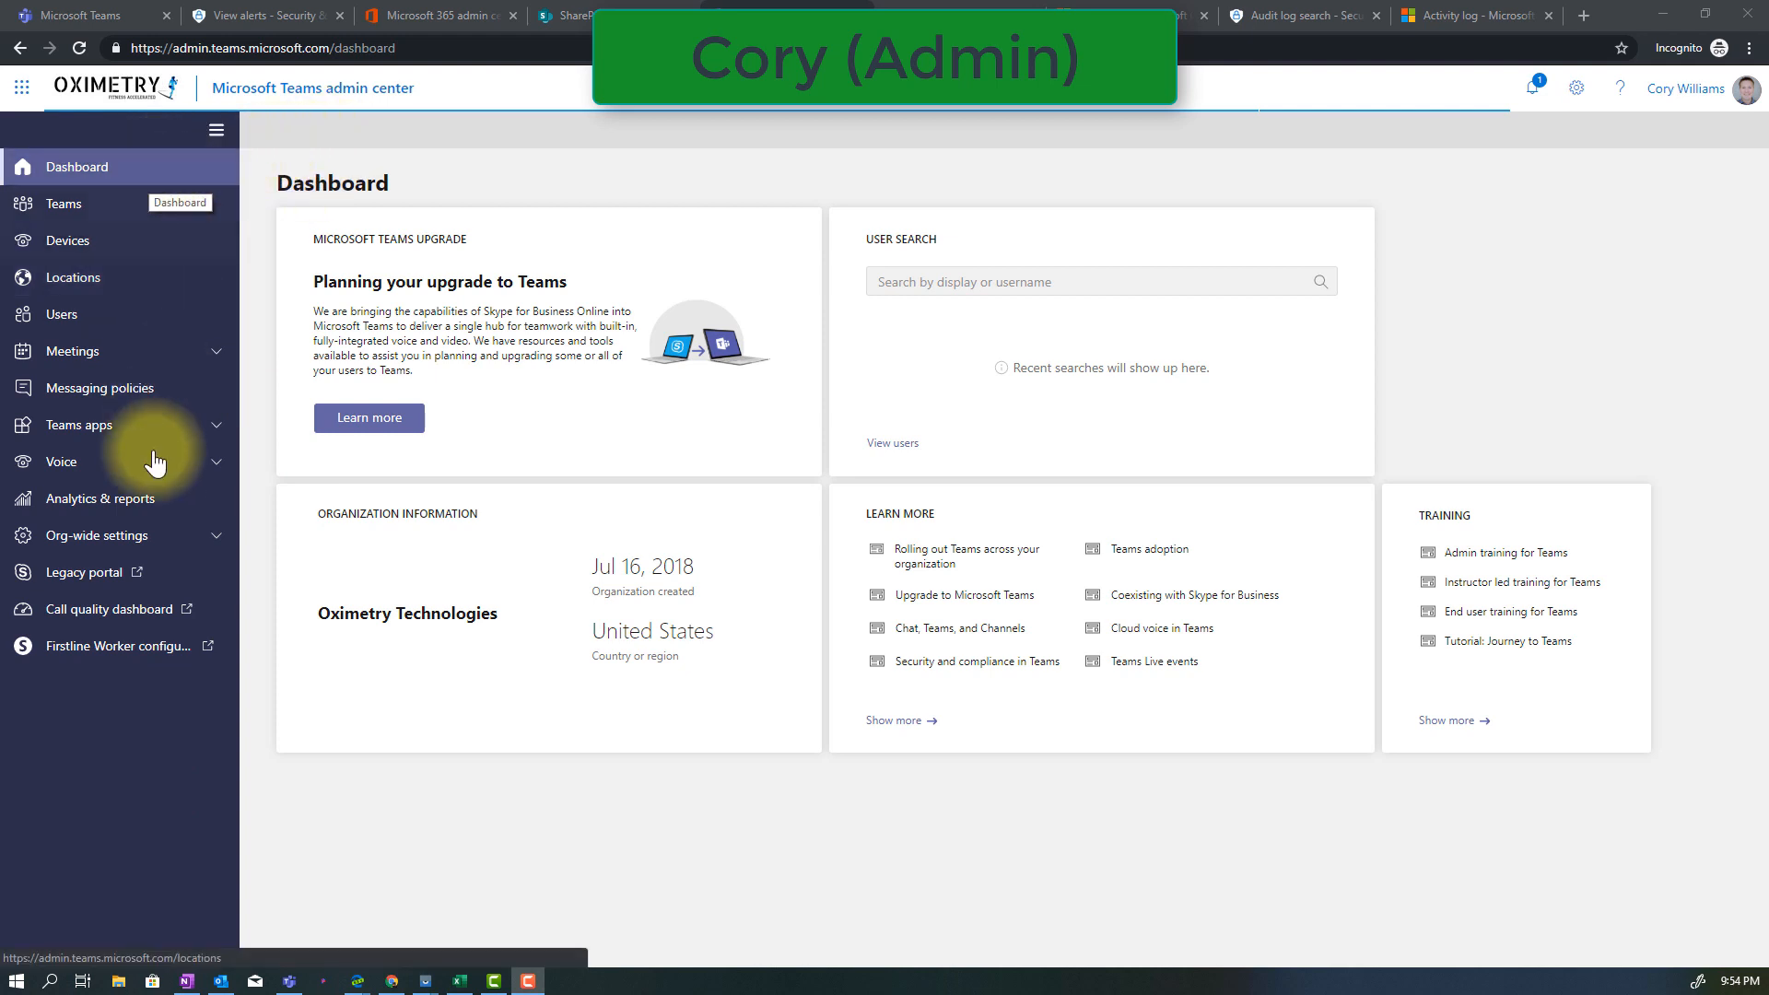
As the admin, review the org-wide guest access settings for calling, meetings and messaging in the Teams admin center
click(129, 541)
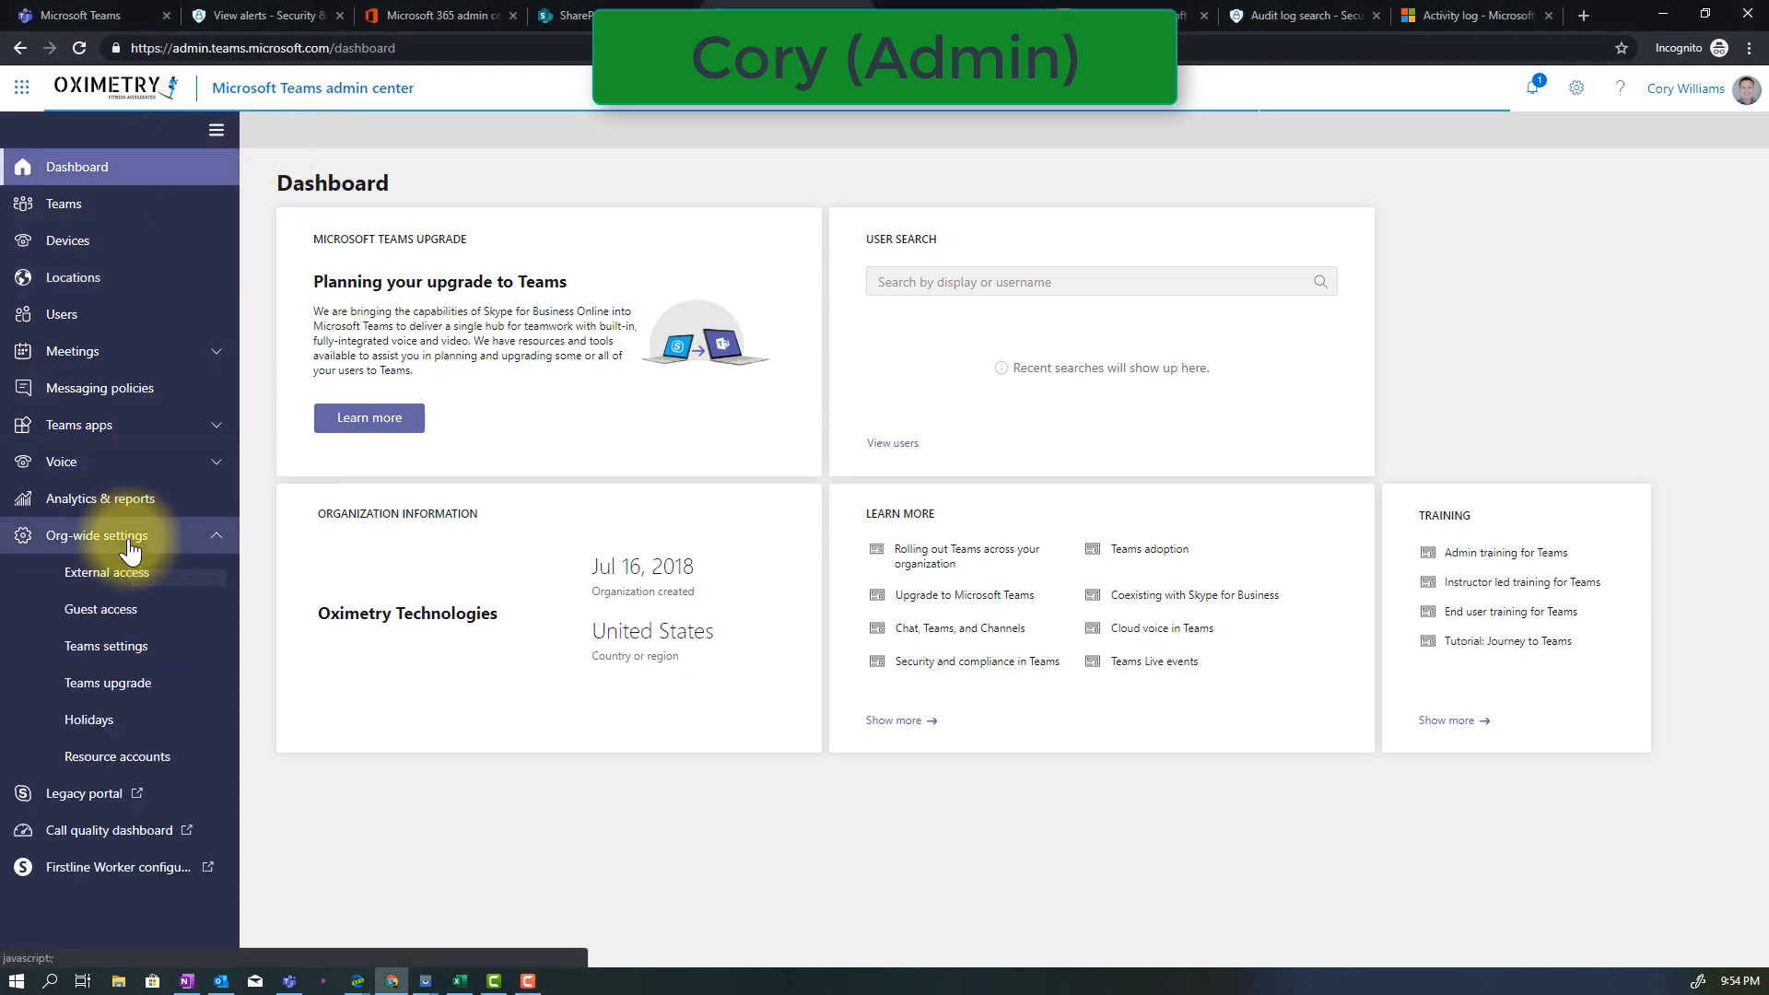
click(129, 613)
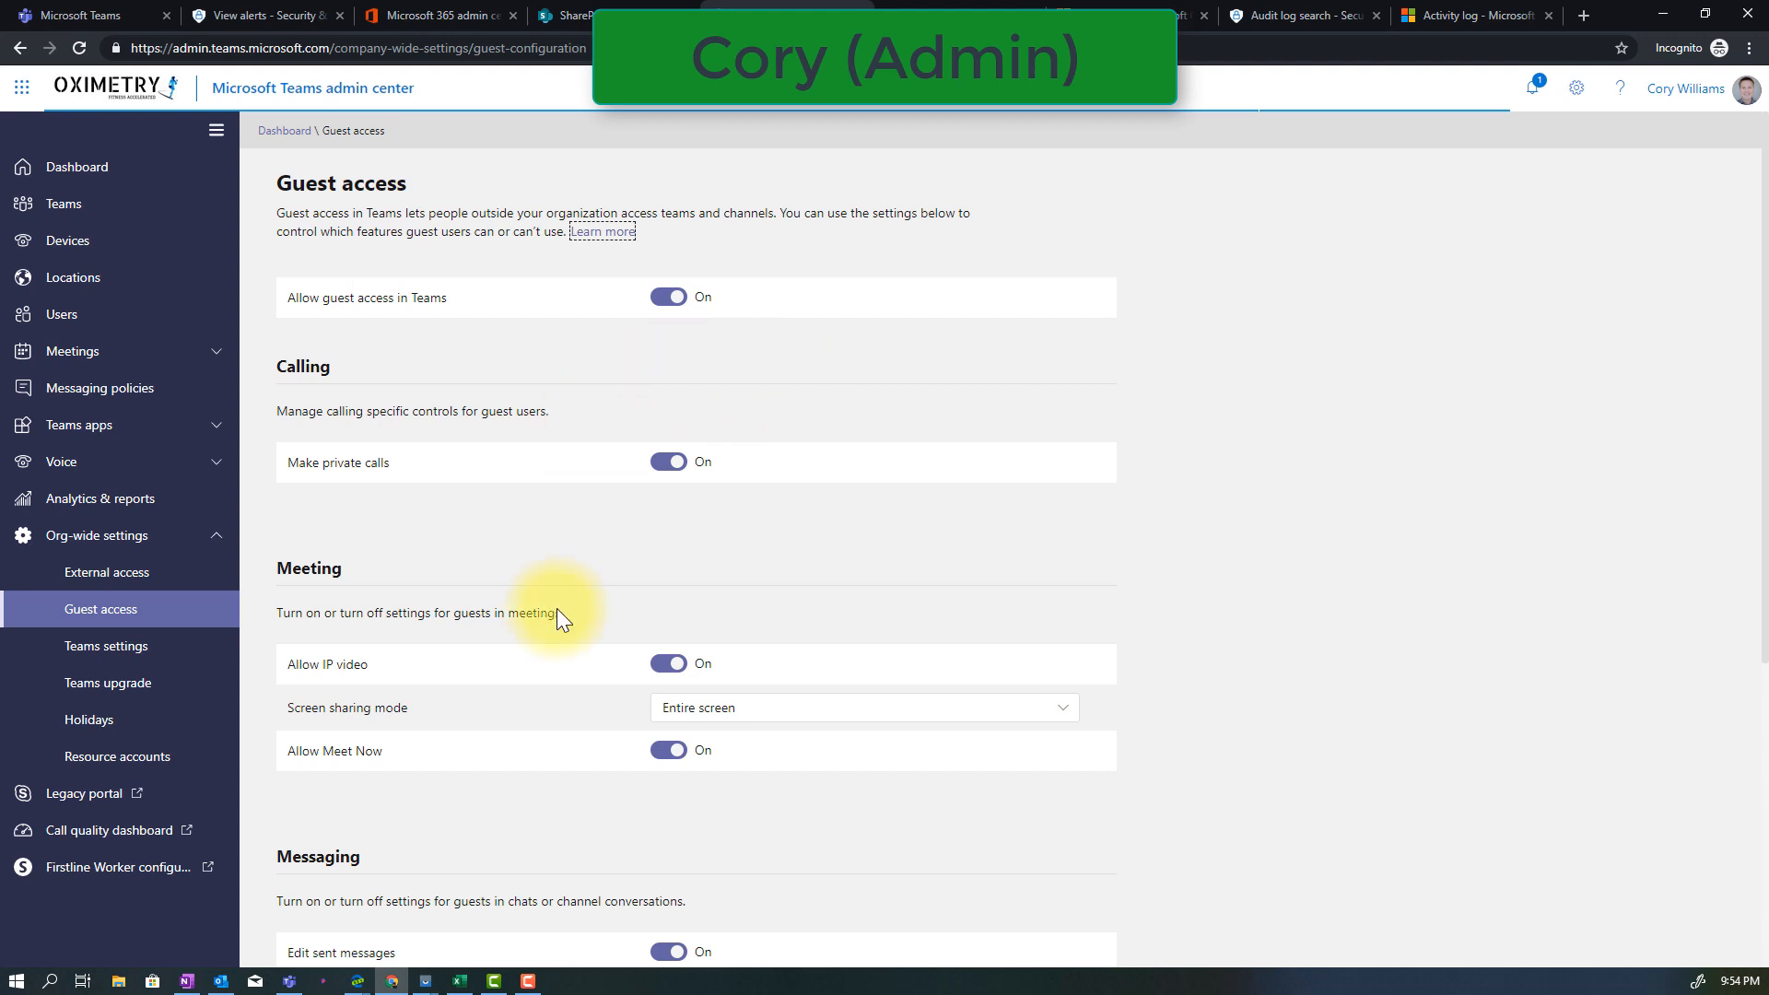
scroll(557, 613, down, 4)
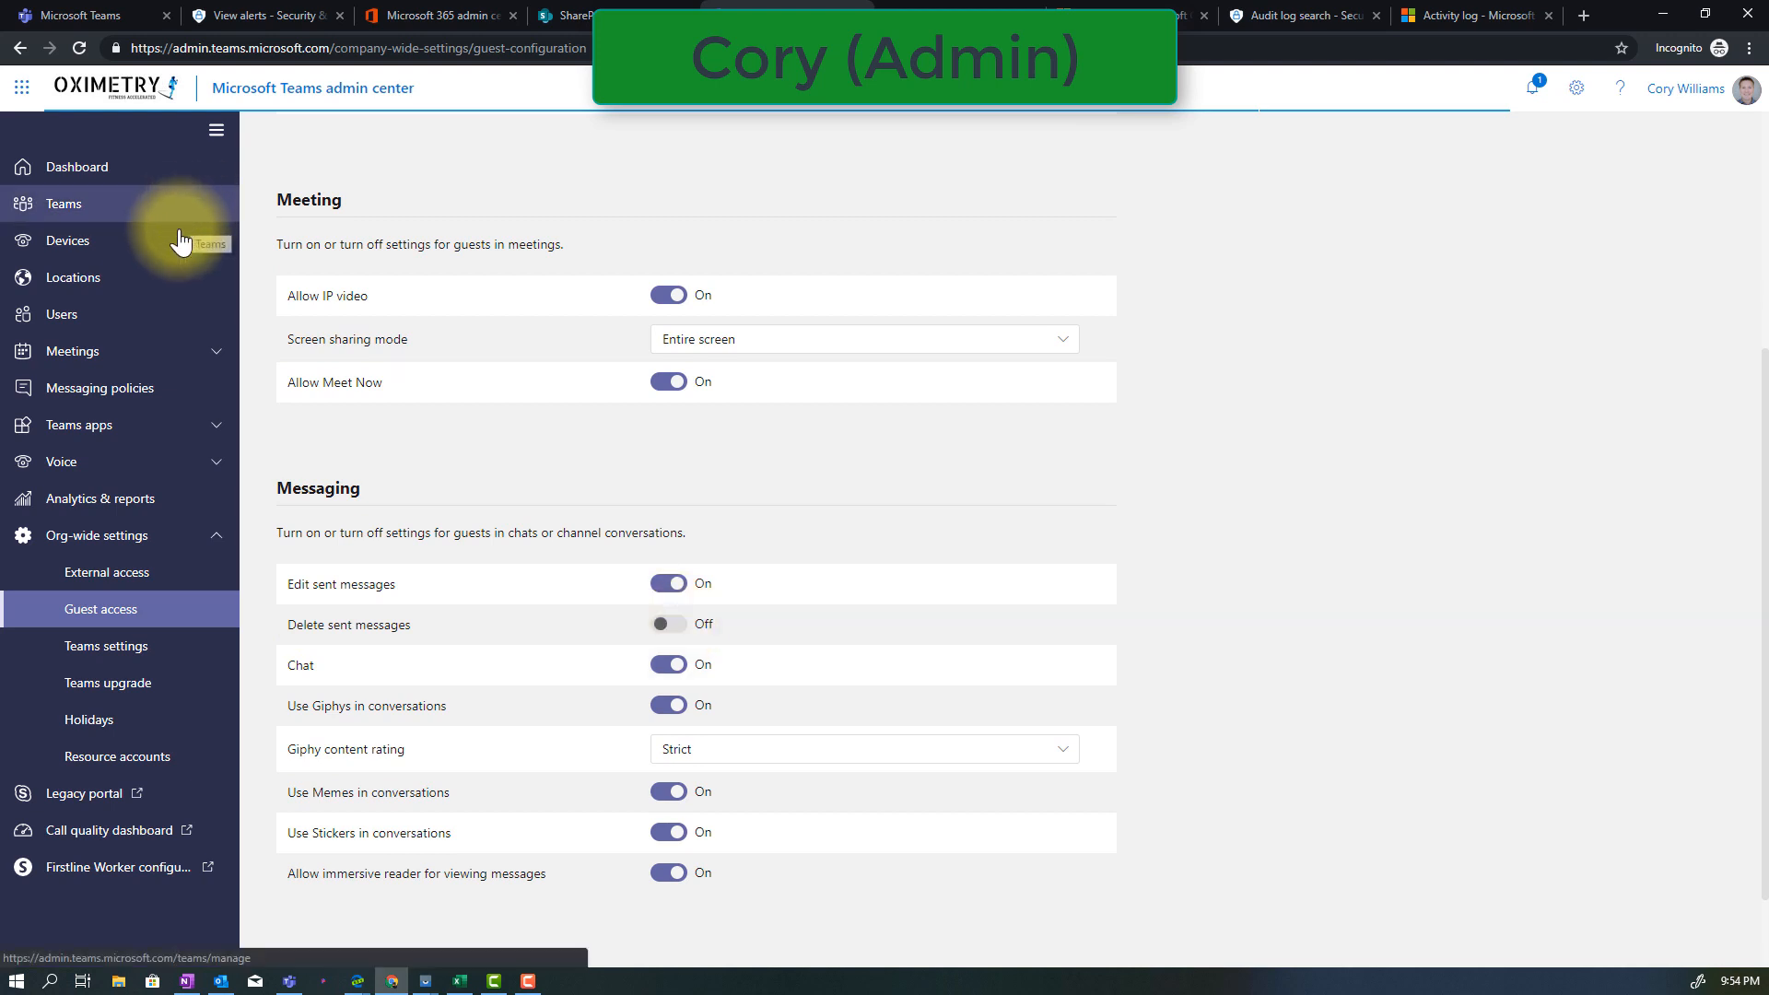
Open the Global messaging policy to examine the messaging options that apply to employees
click(156, 403)
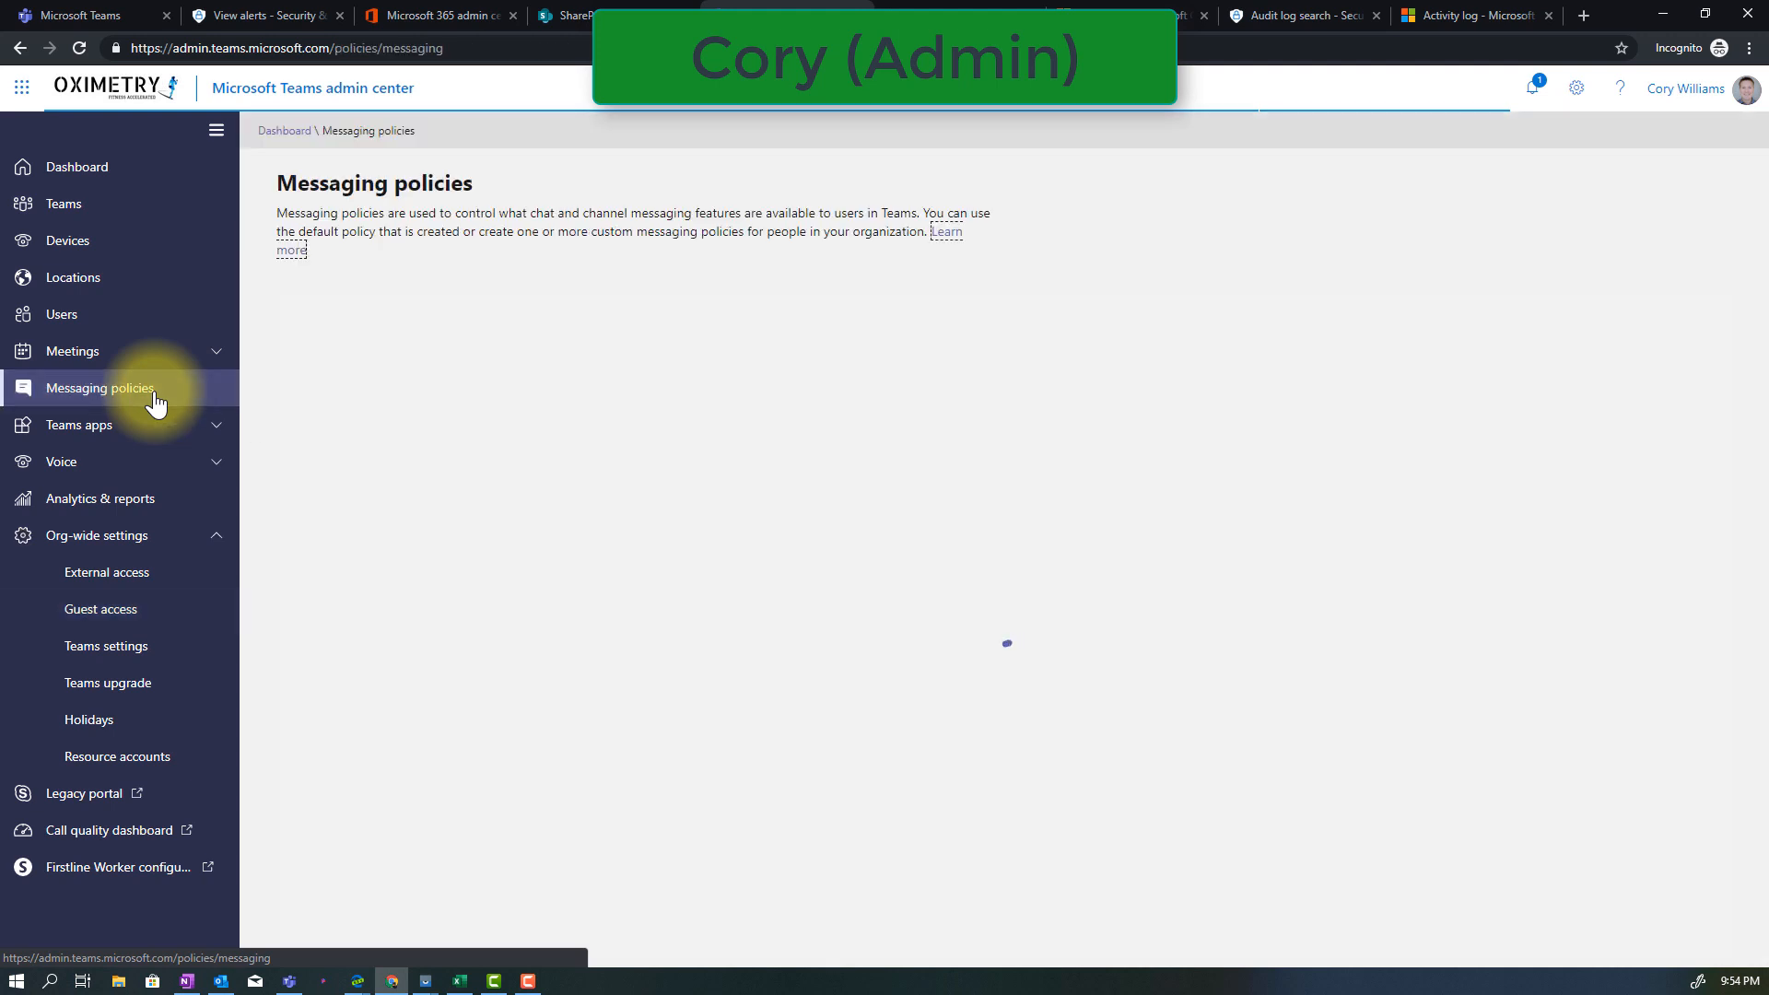
click(387, 411)
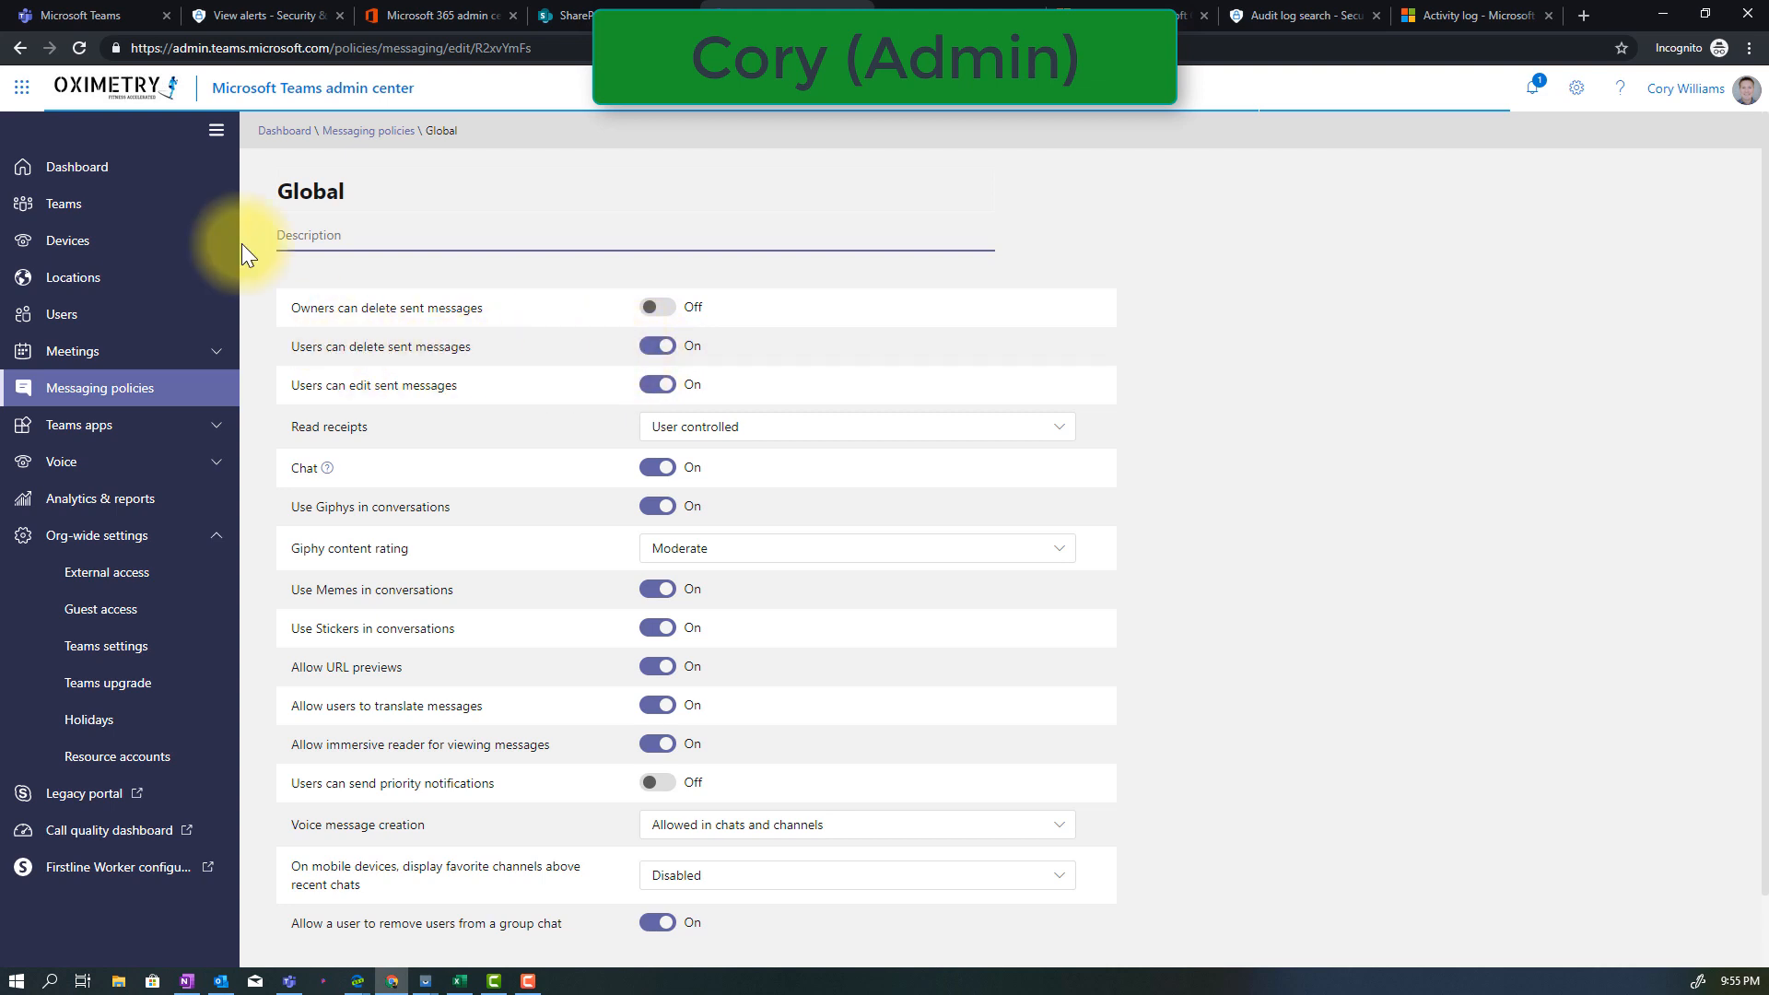
Switch to the SharePoint admin center and open the access control settings for unmanaged devices
click(576, 16)
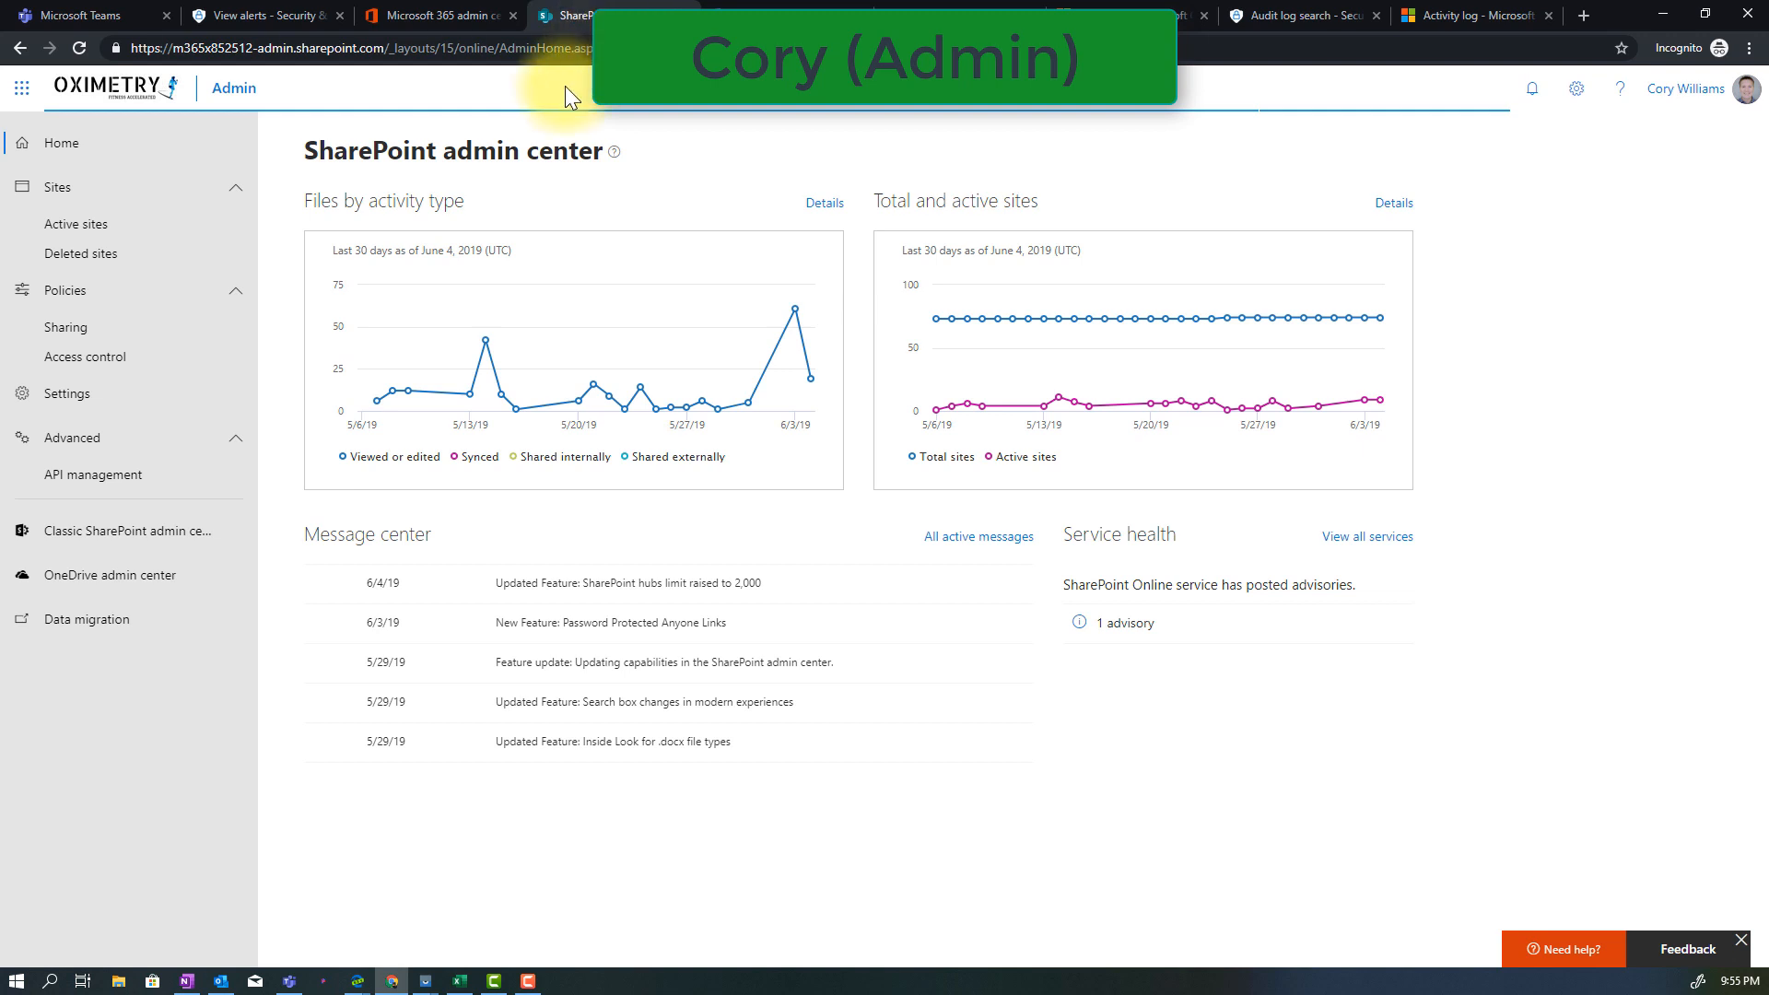
click(149, 375)
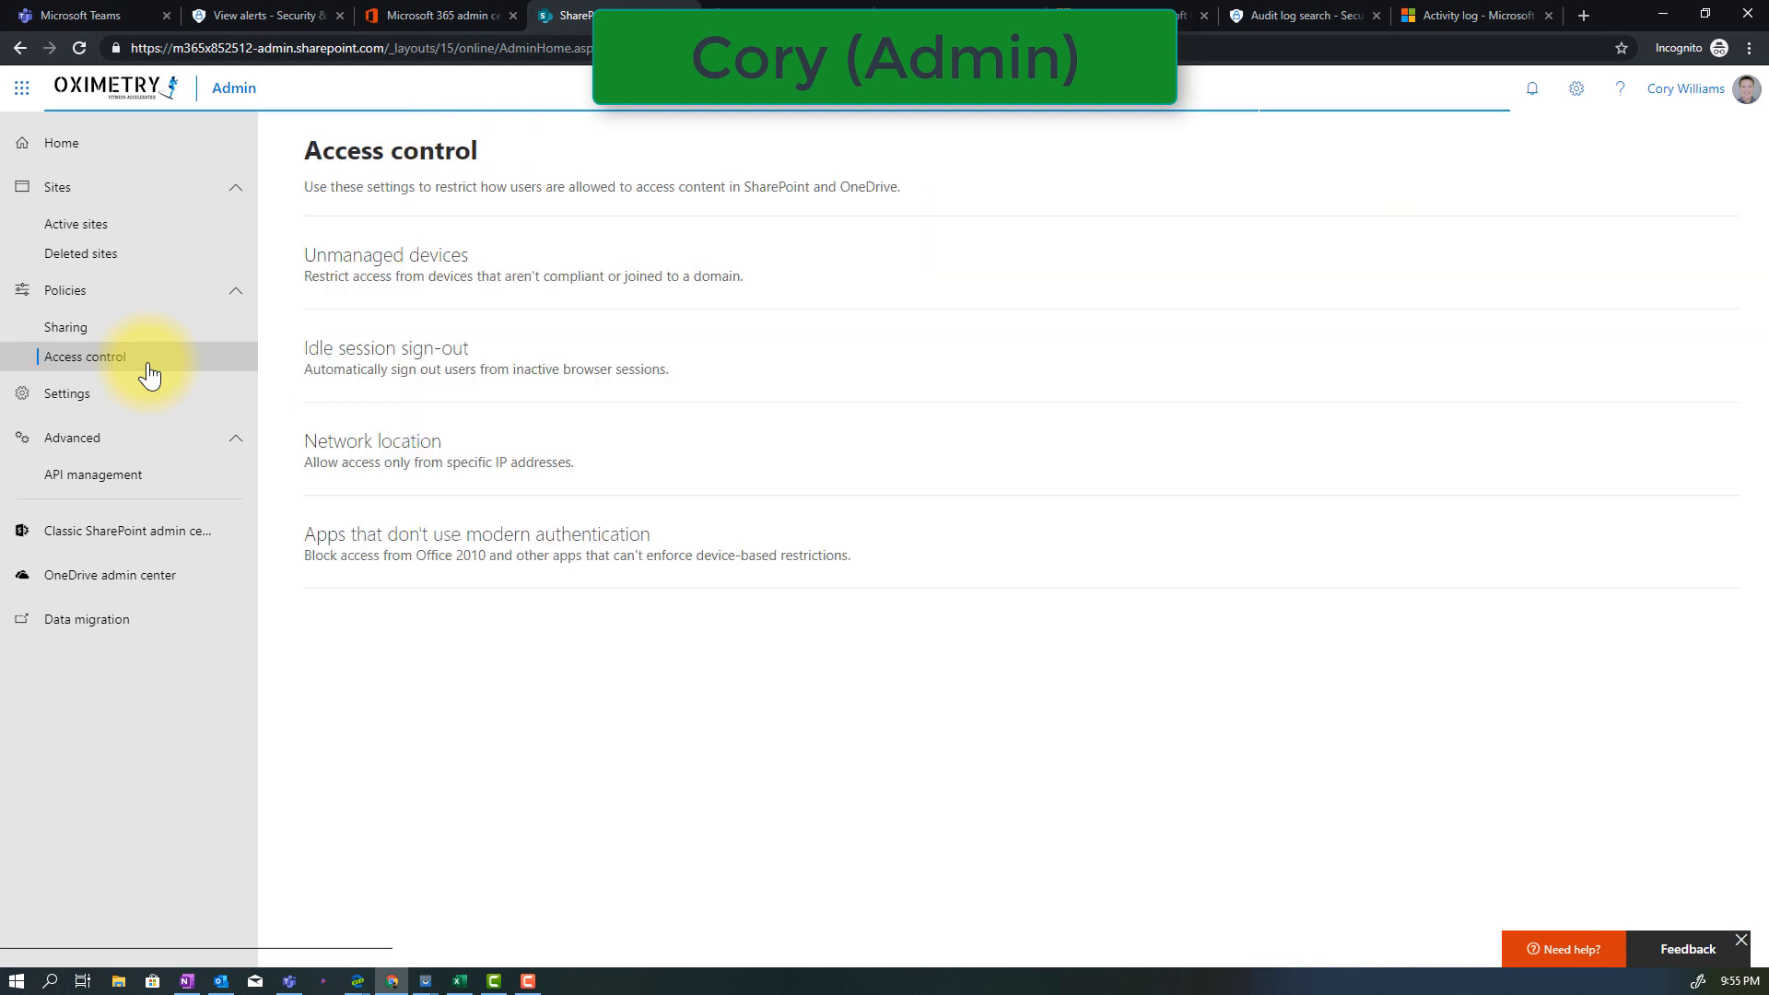
click(498, 288)
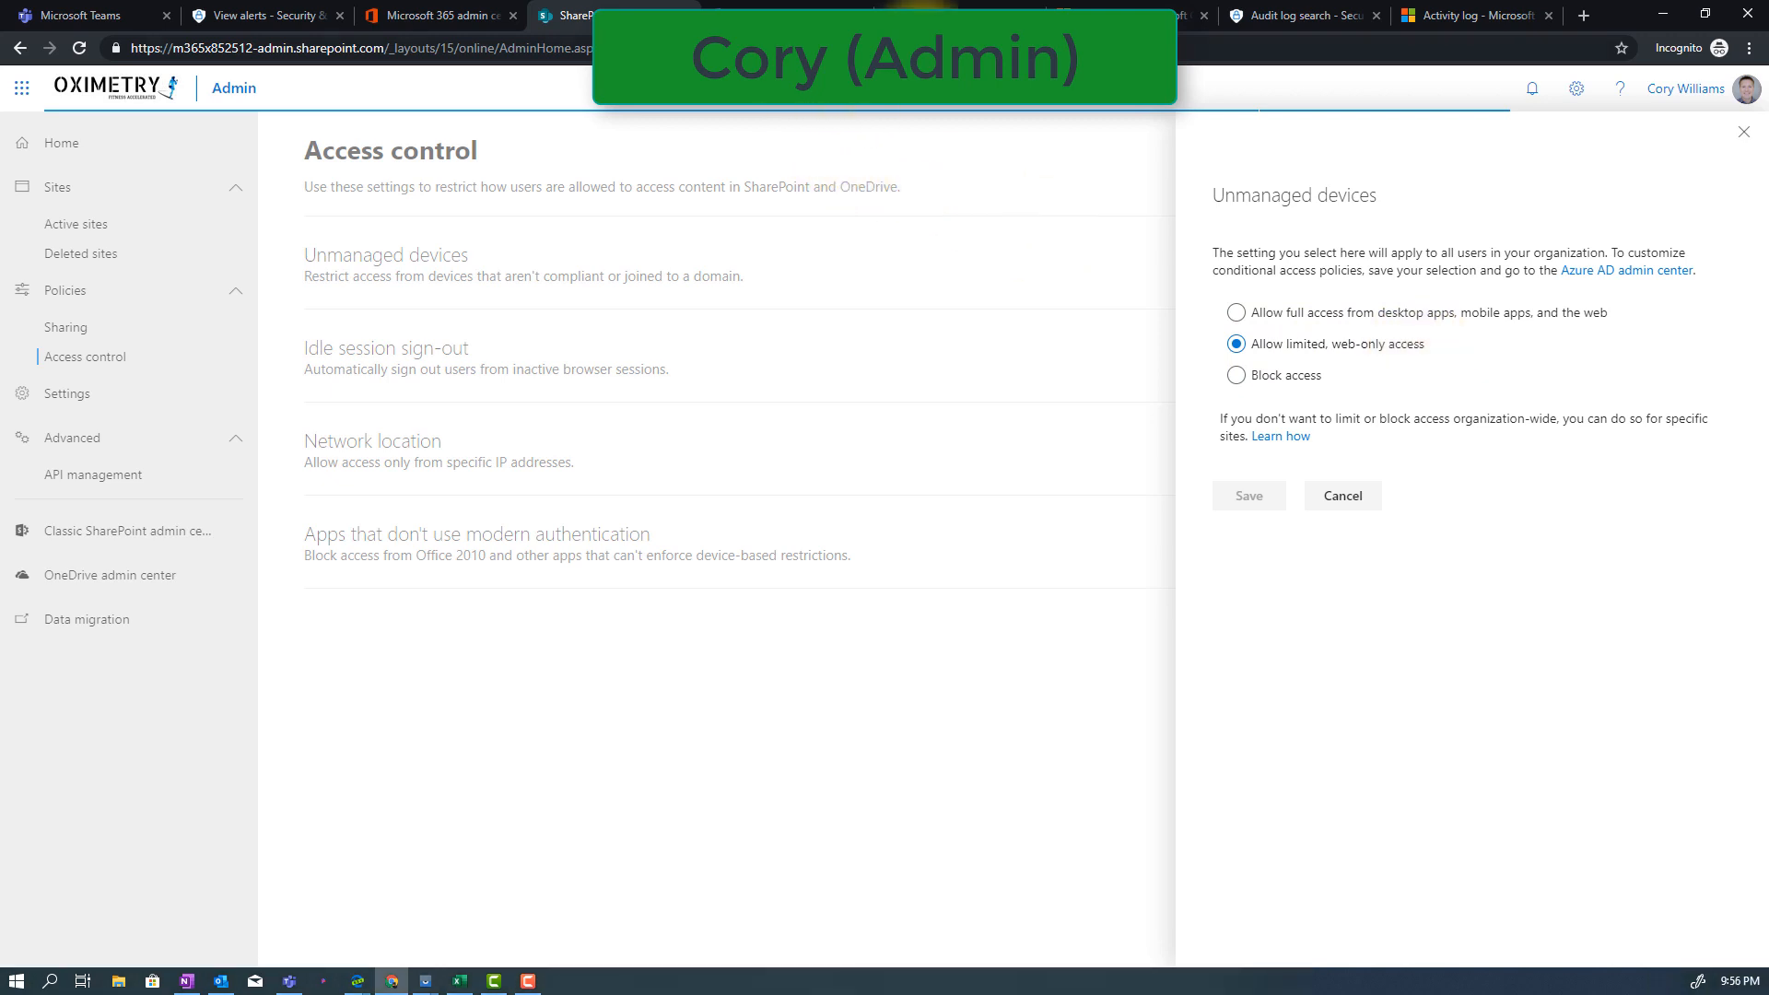
Switch to the Azure portal and review the Azure AD external collaboration settings for guest invitations and domain restrictions
click(949, 16)
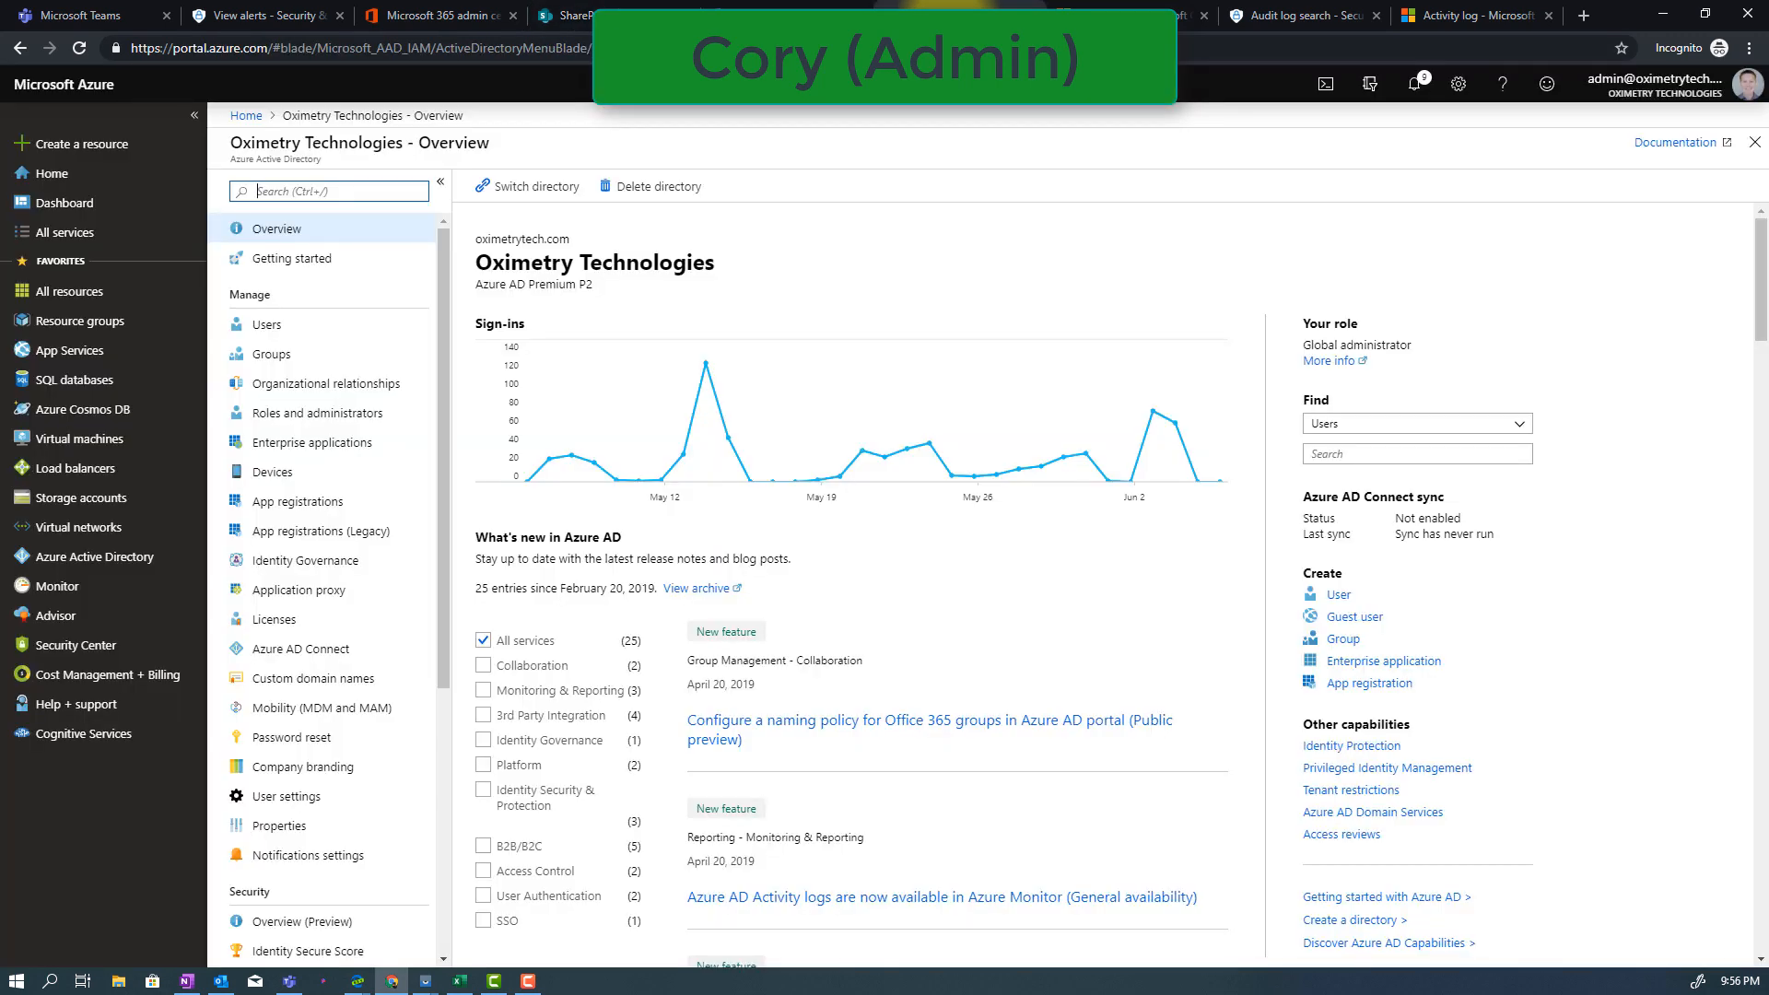
click(308, 325)
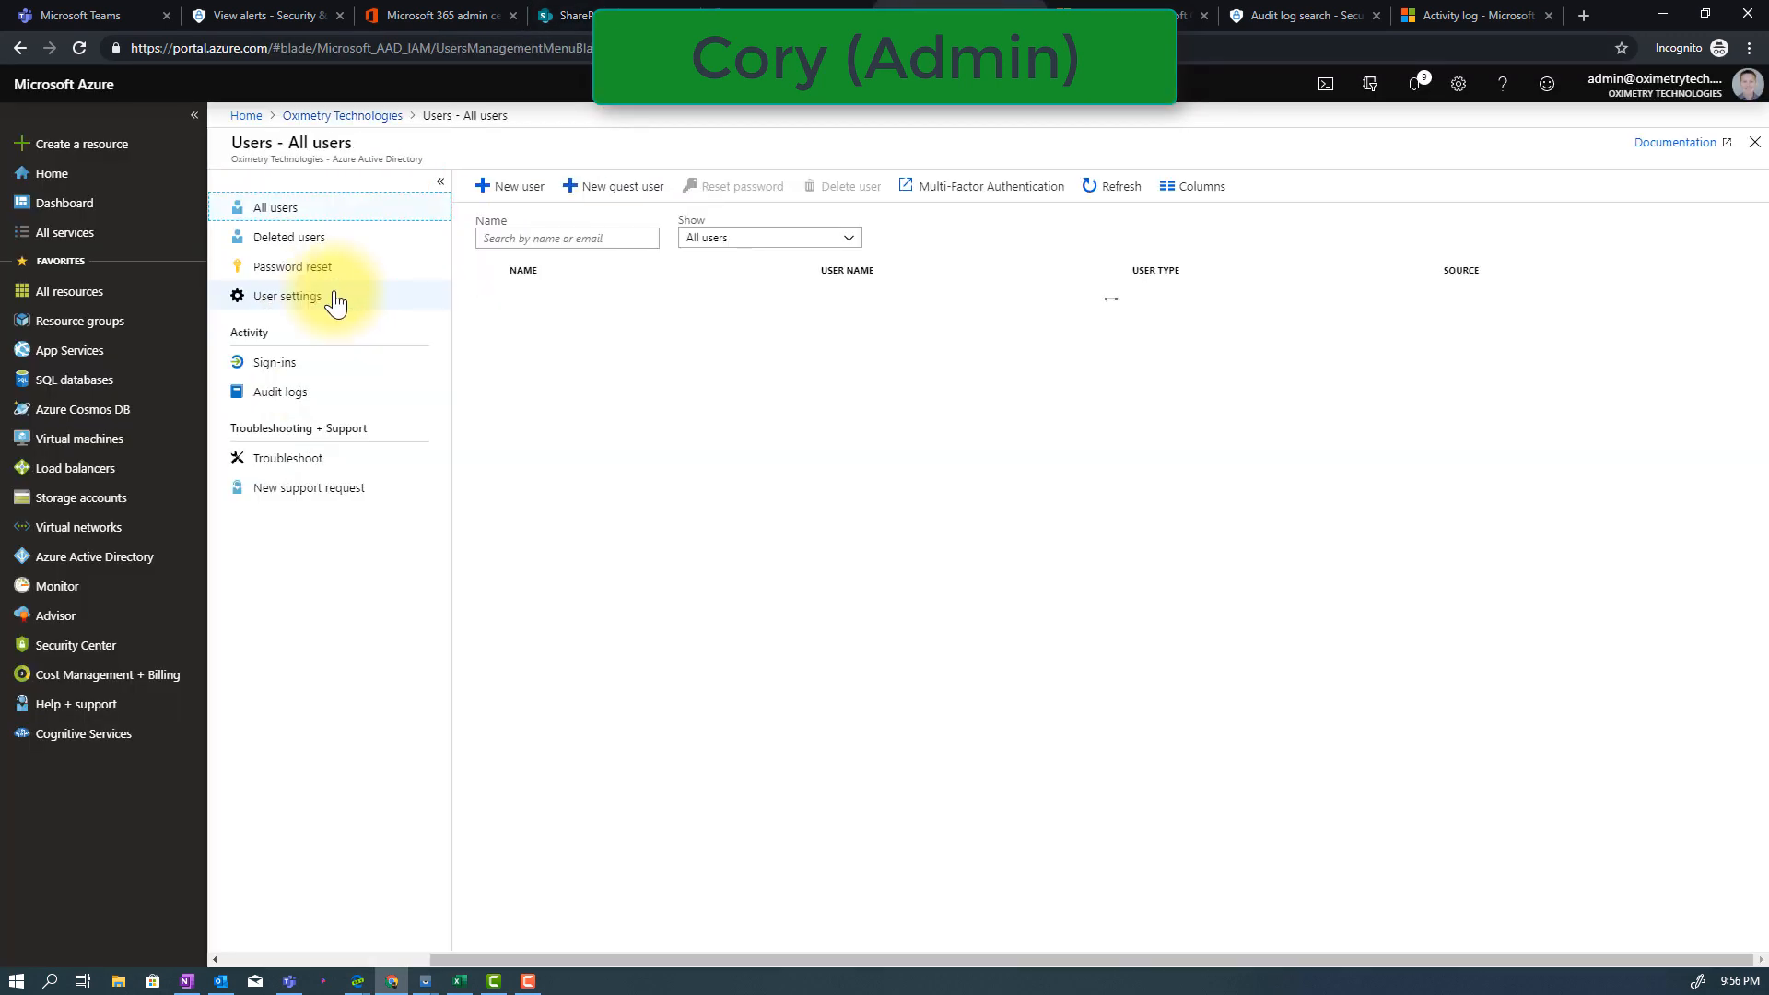
click(334, 298)
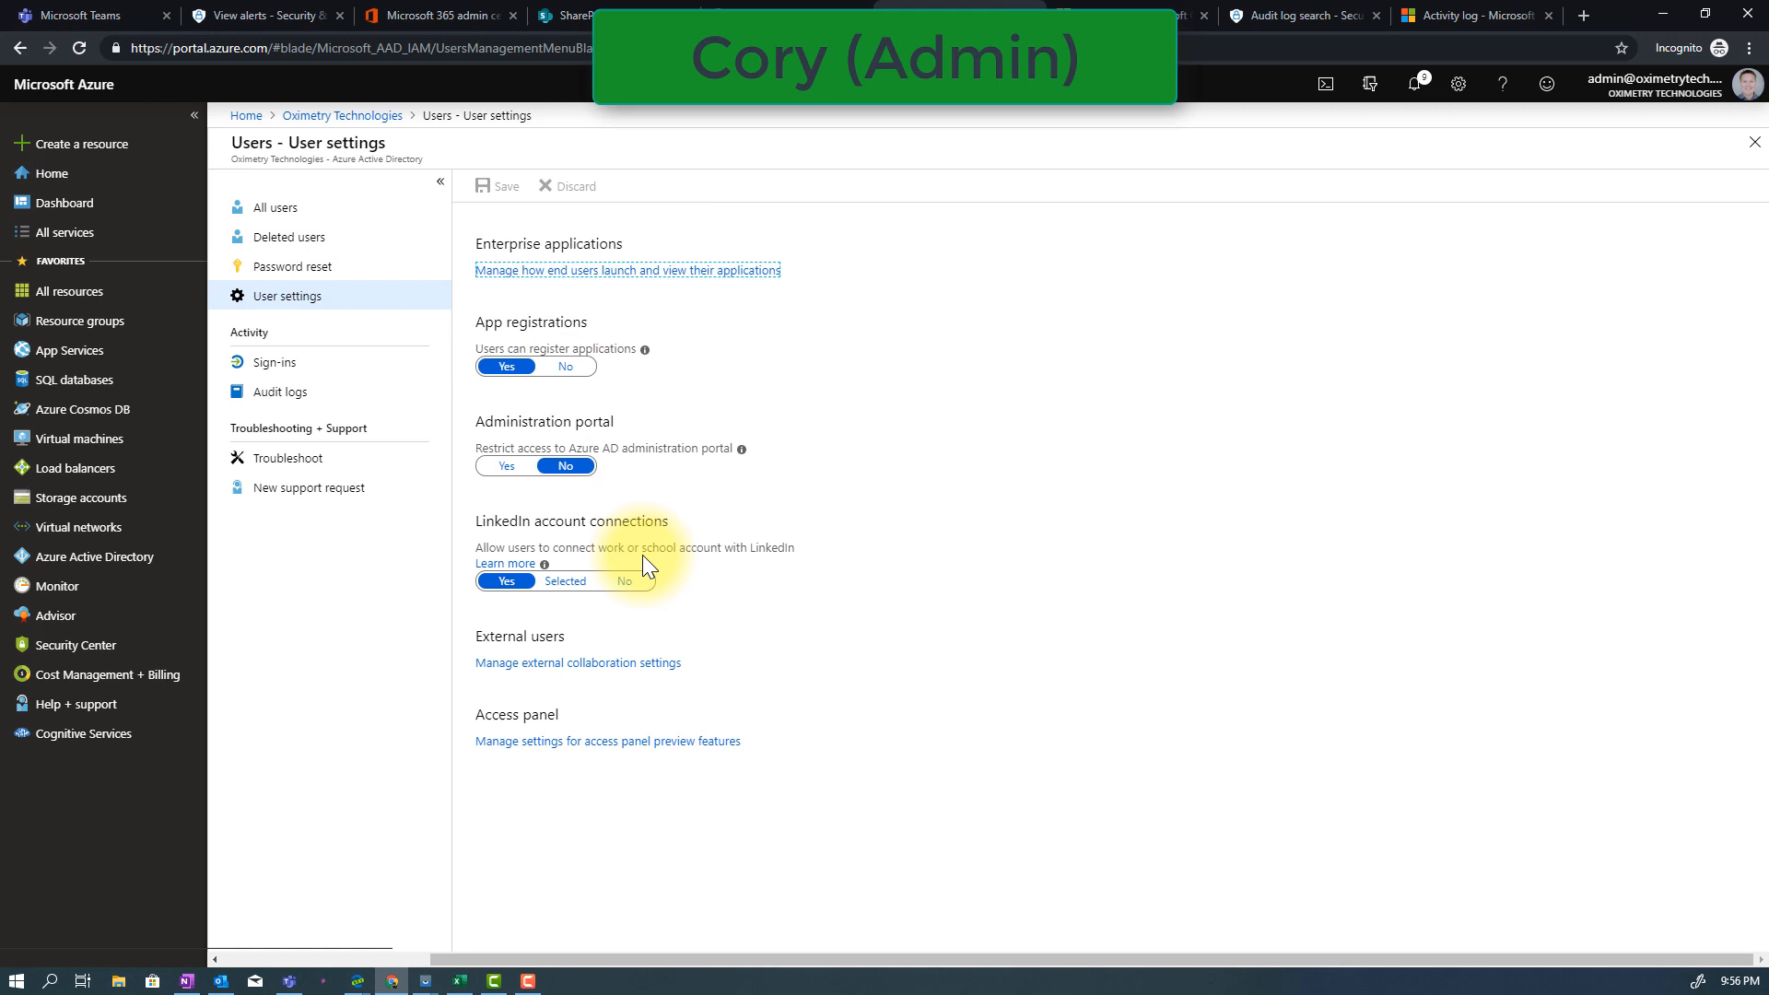
click(608, 664)
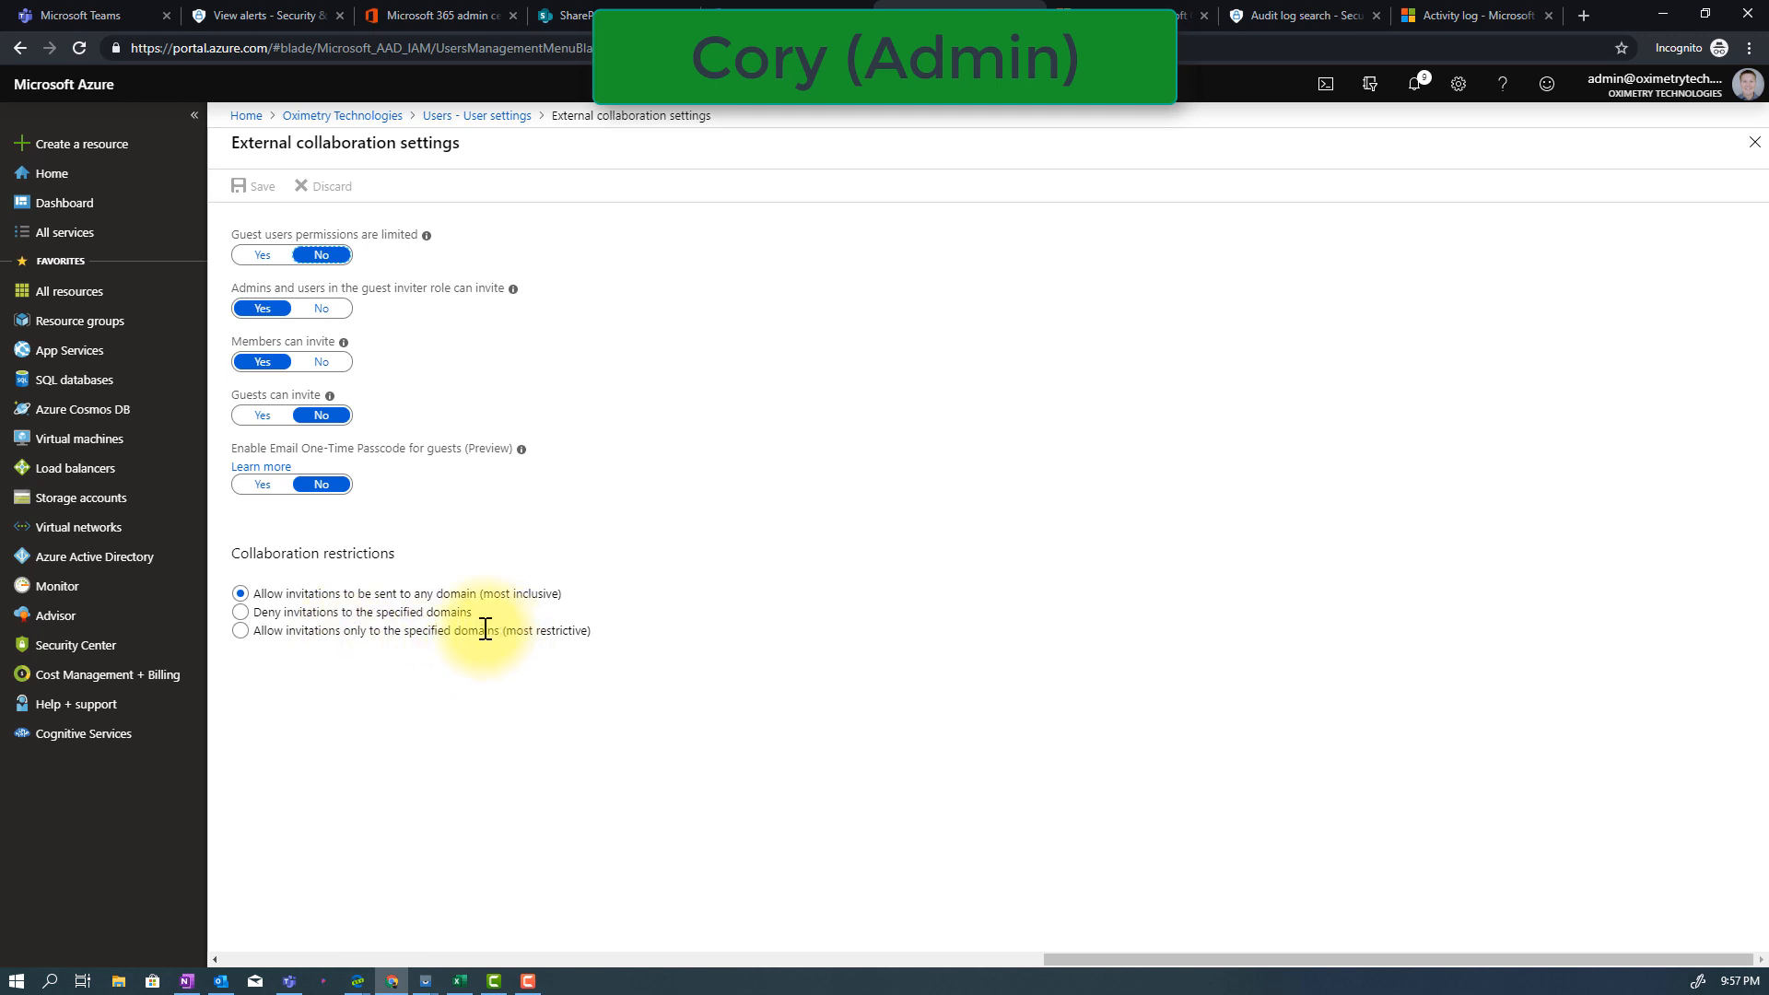
Examine the session controls of the SharePoint conditional access policy that uses app-enforced restrictions for browser access
click(374, 122)
click(412, 710)
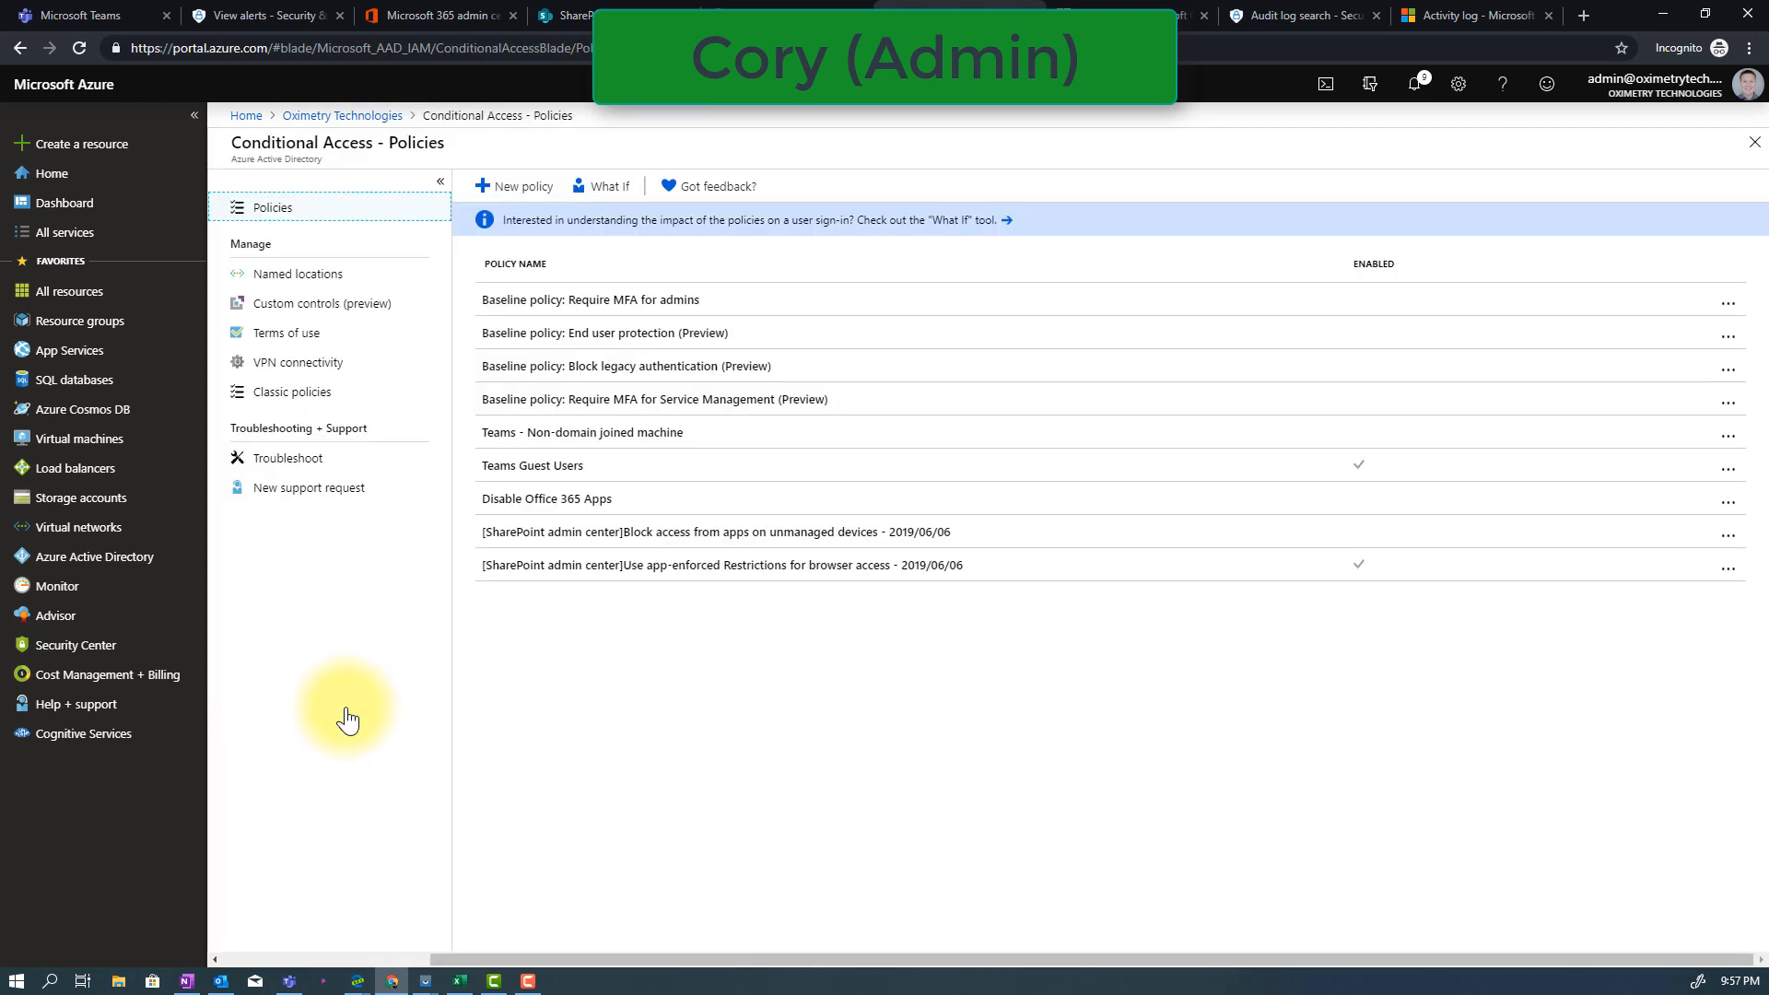
click(724, 578)
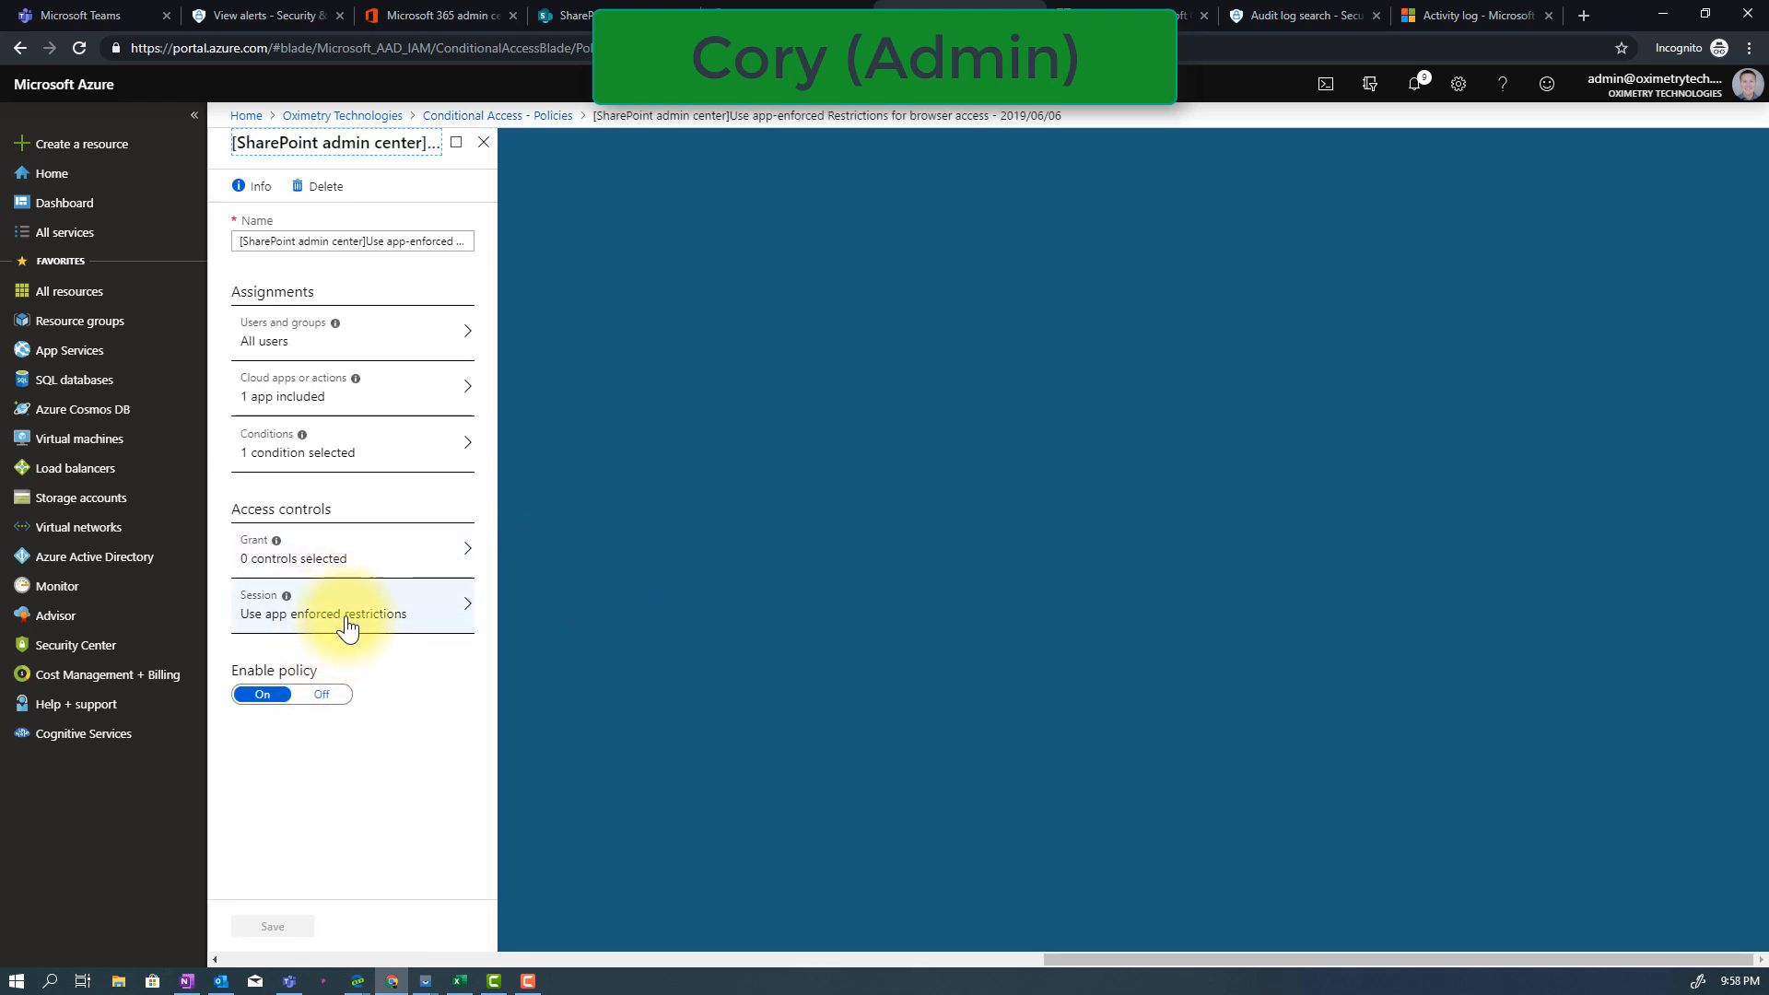
click(354, 625)
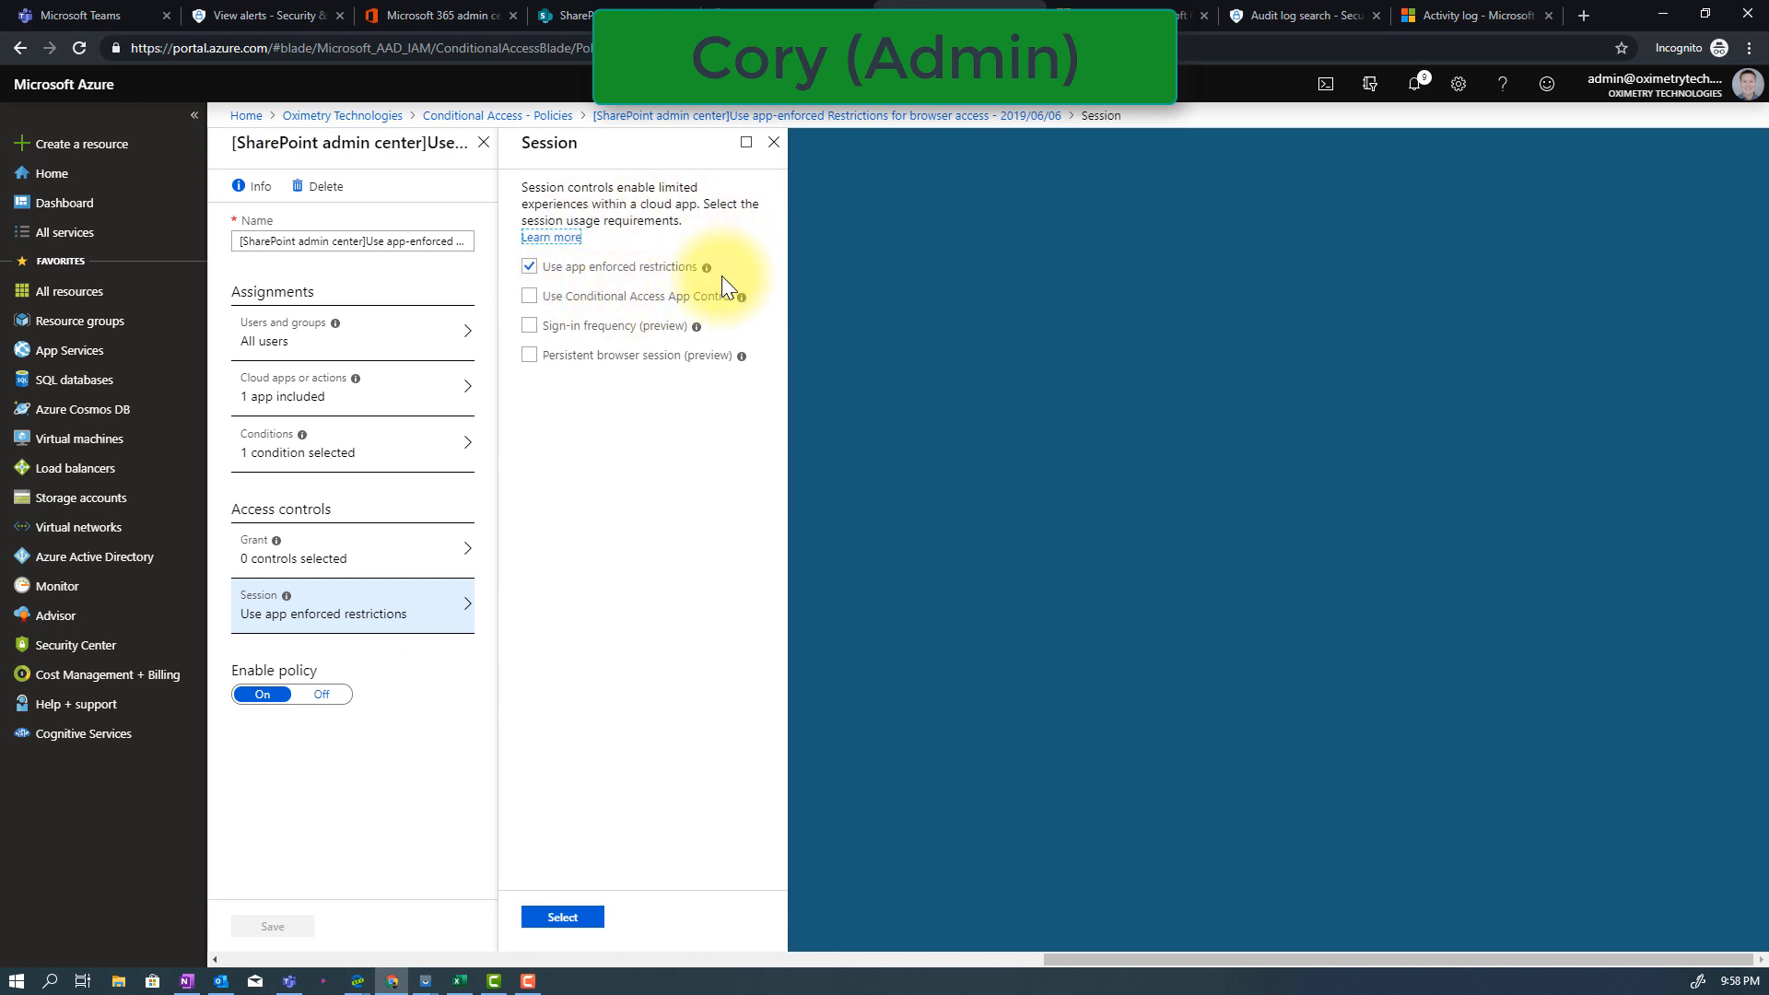
Limit the app-enforced restrictions policy to selected users, include all guest and external users, and save it
click(375, 343)
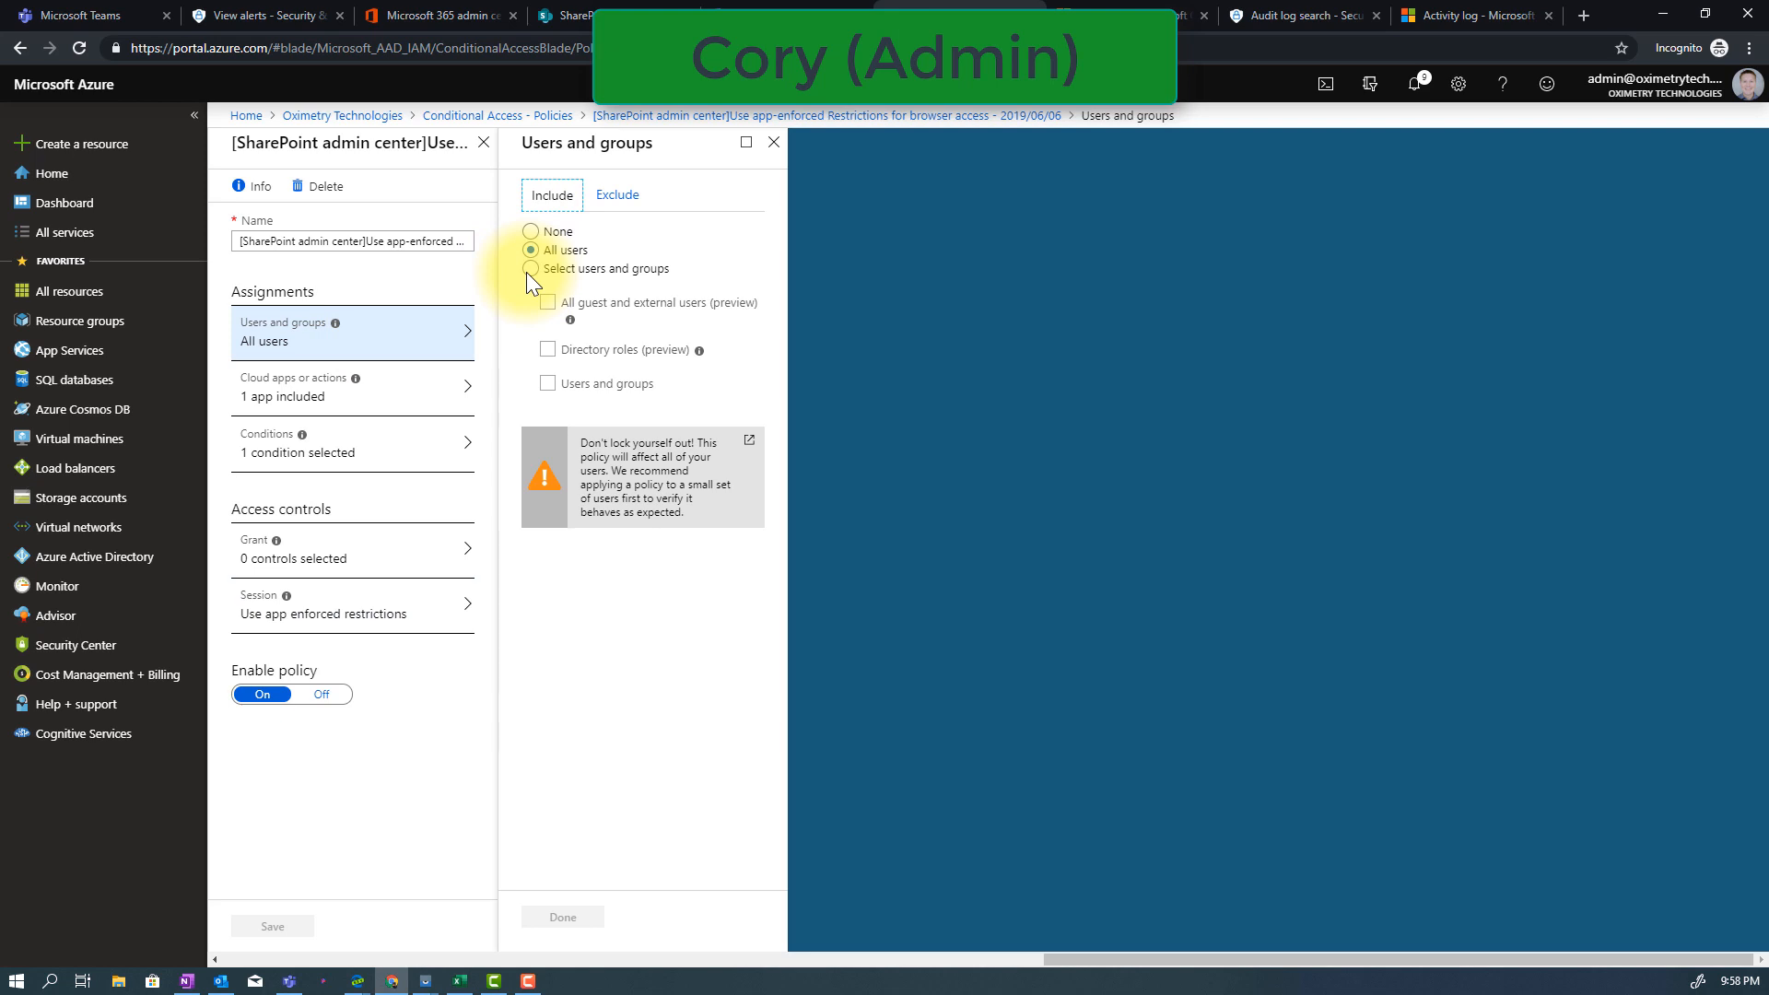
click(528, 274)
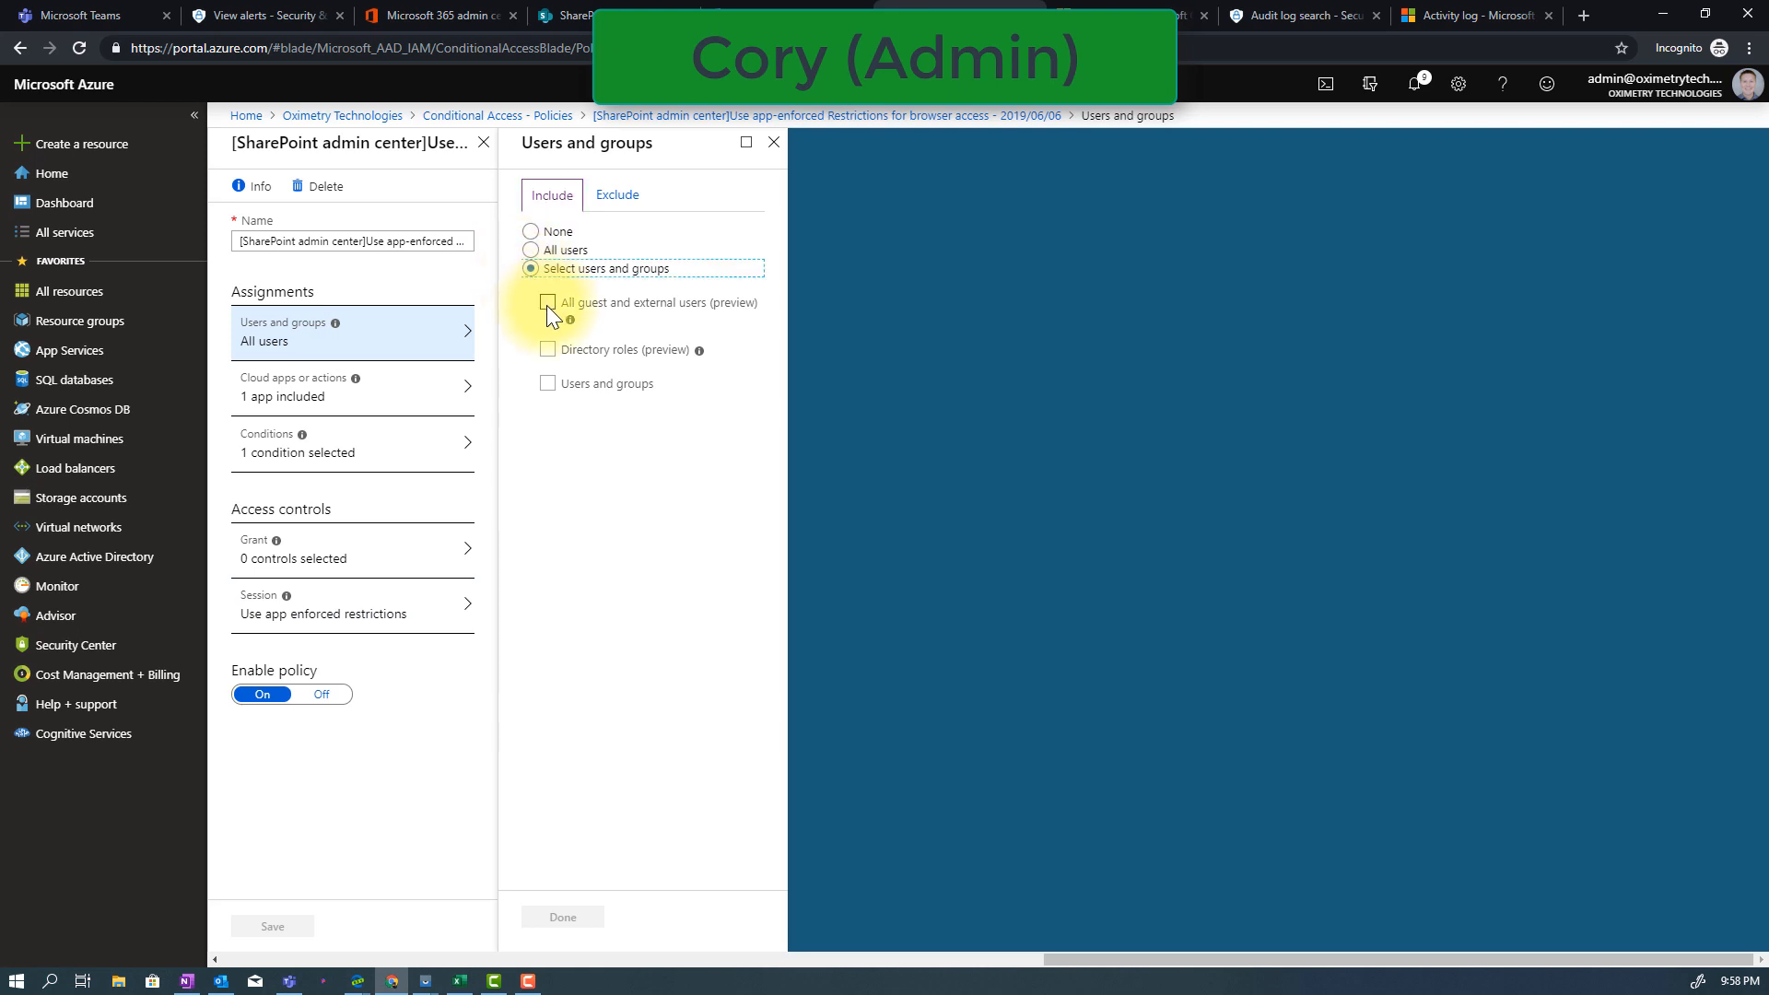
click(547, 304)
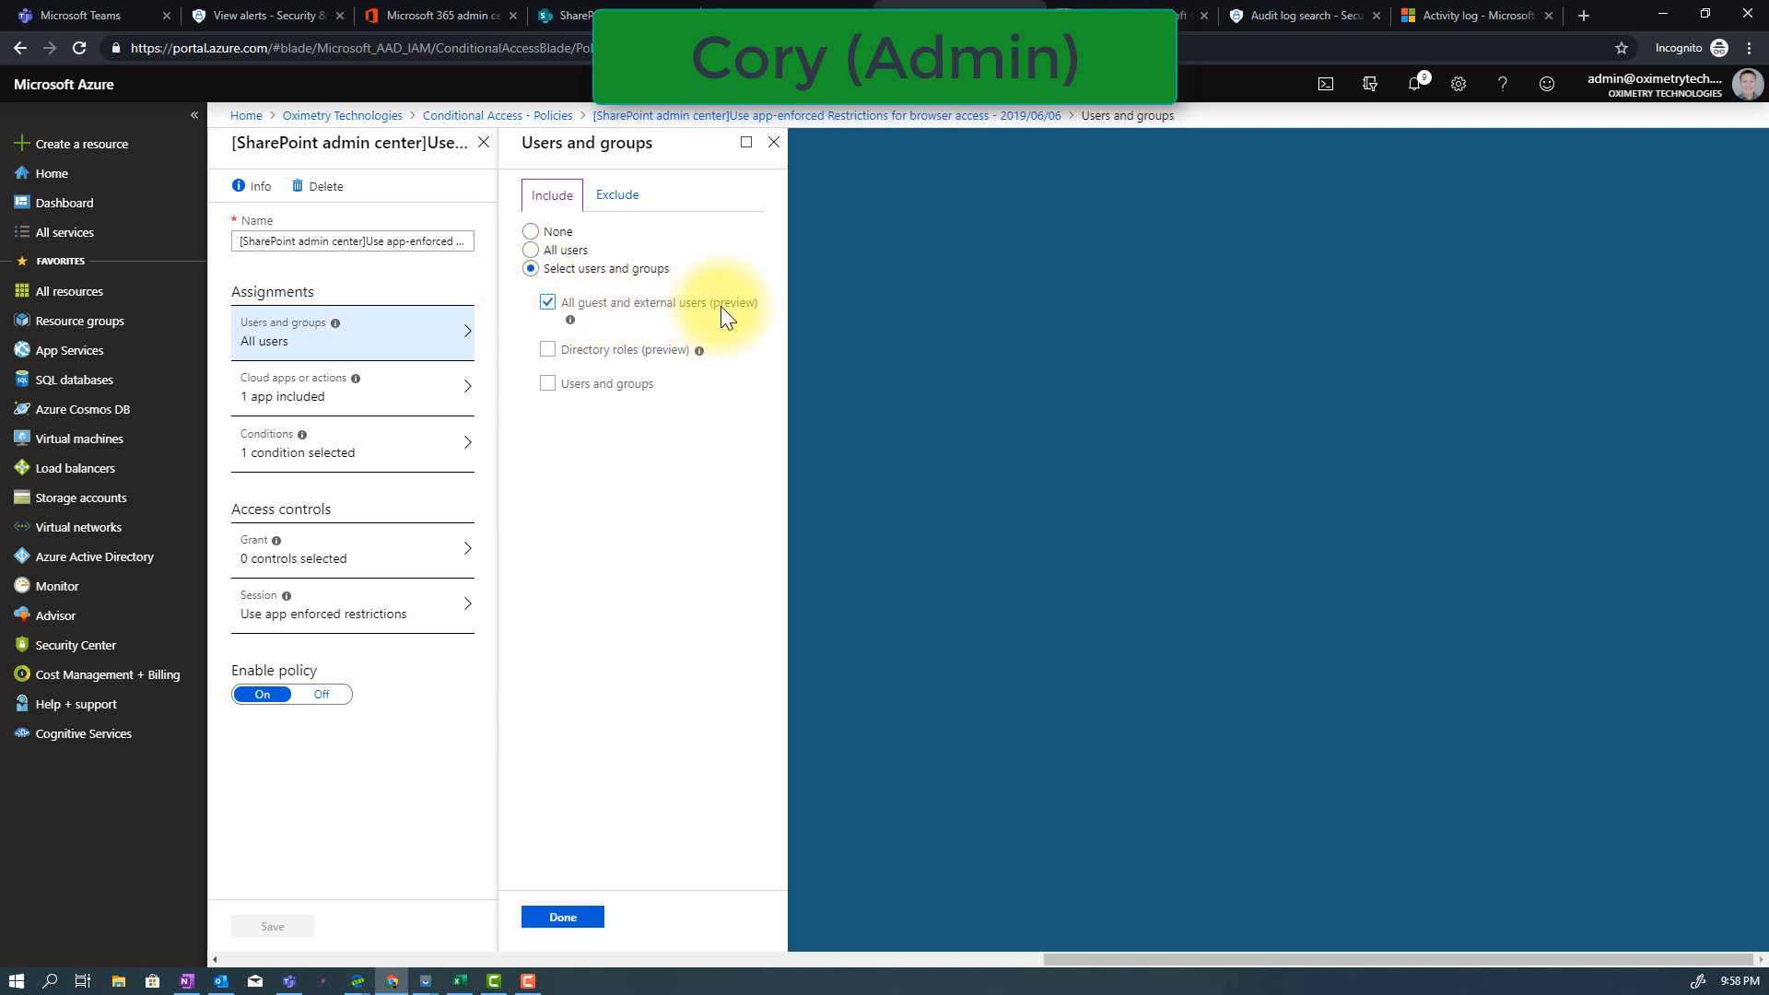
click(563, 917)
click(273, 927)
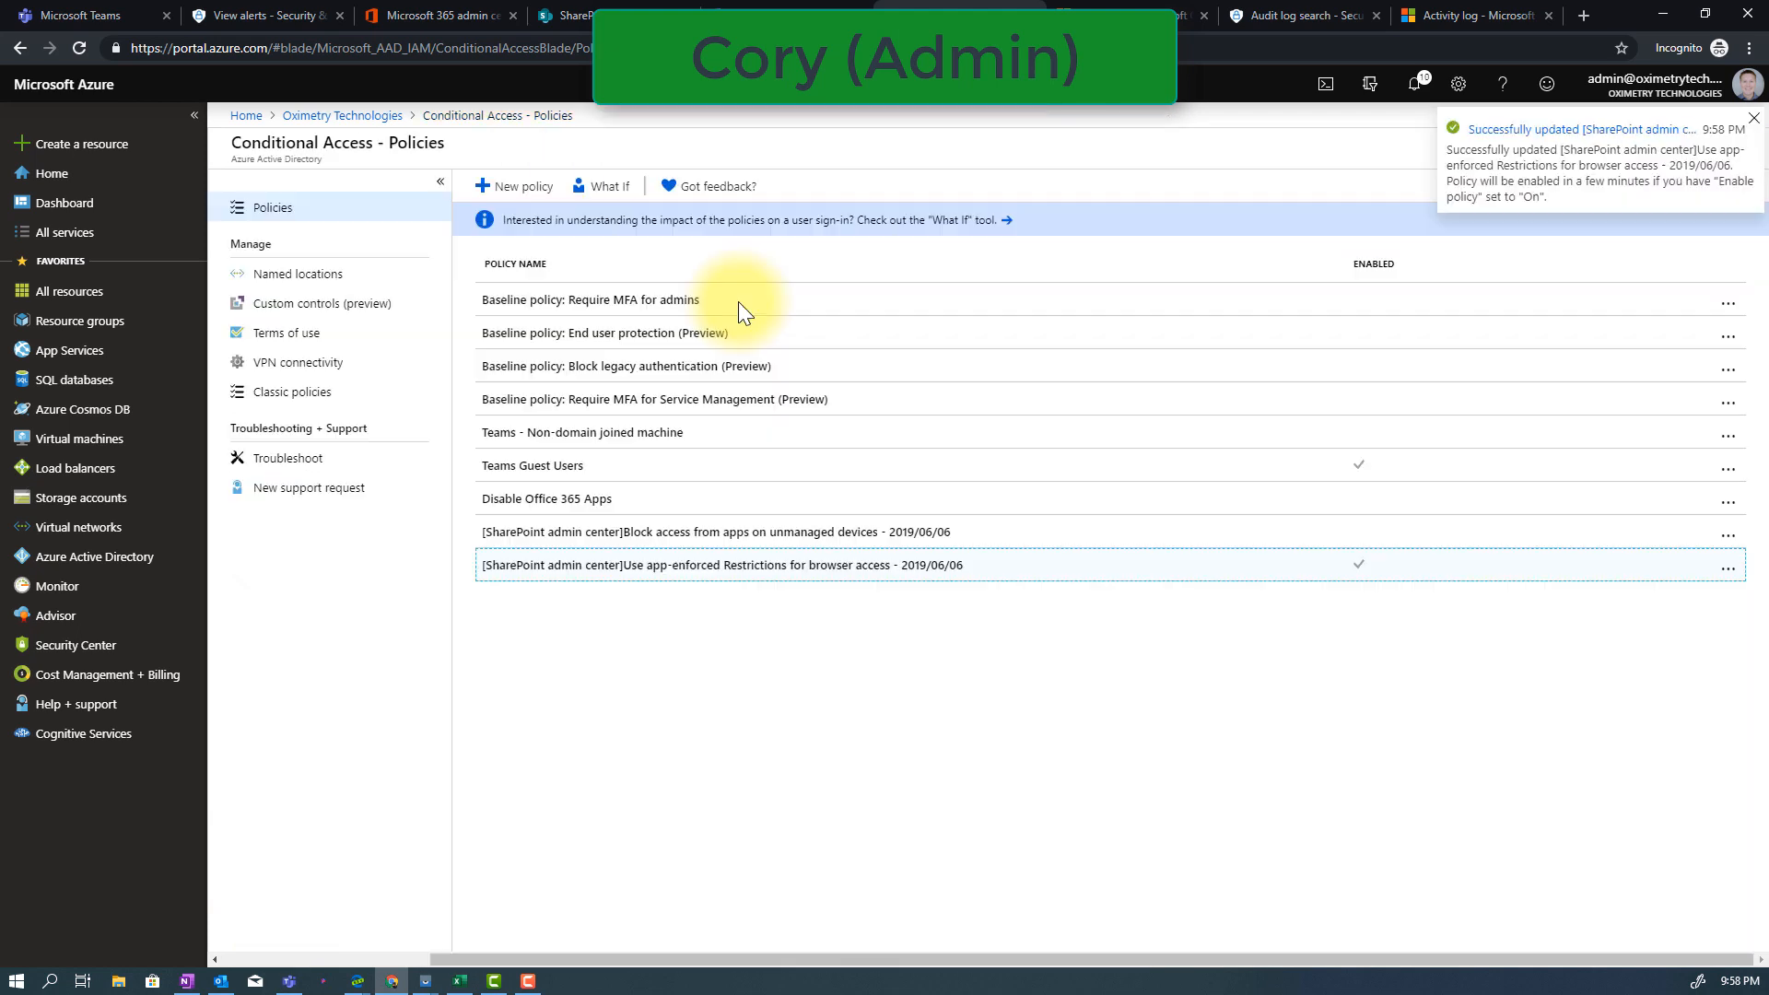
Examine the Teams Guest Users conditional access policy's included users, cloud apps, client app conditions and grant controls
click(610, 477)
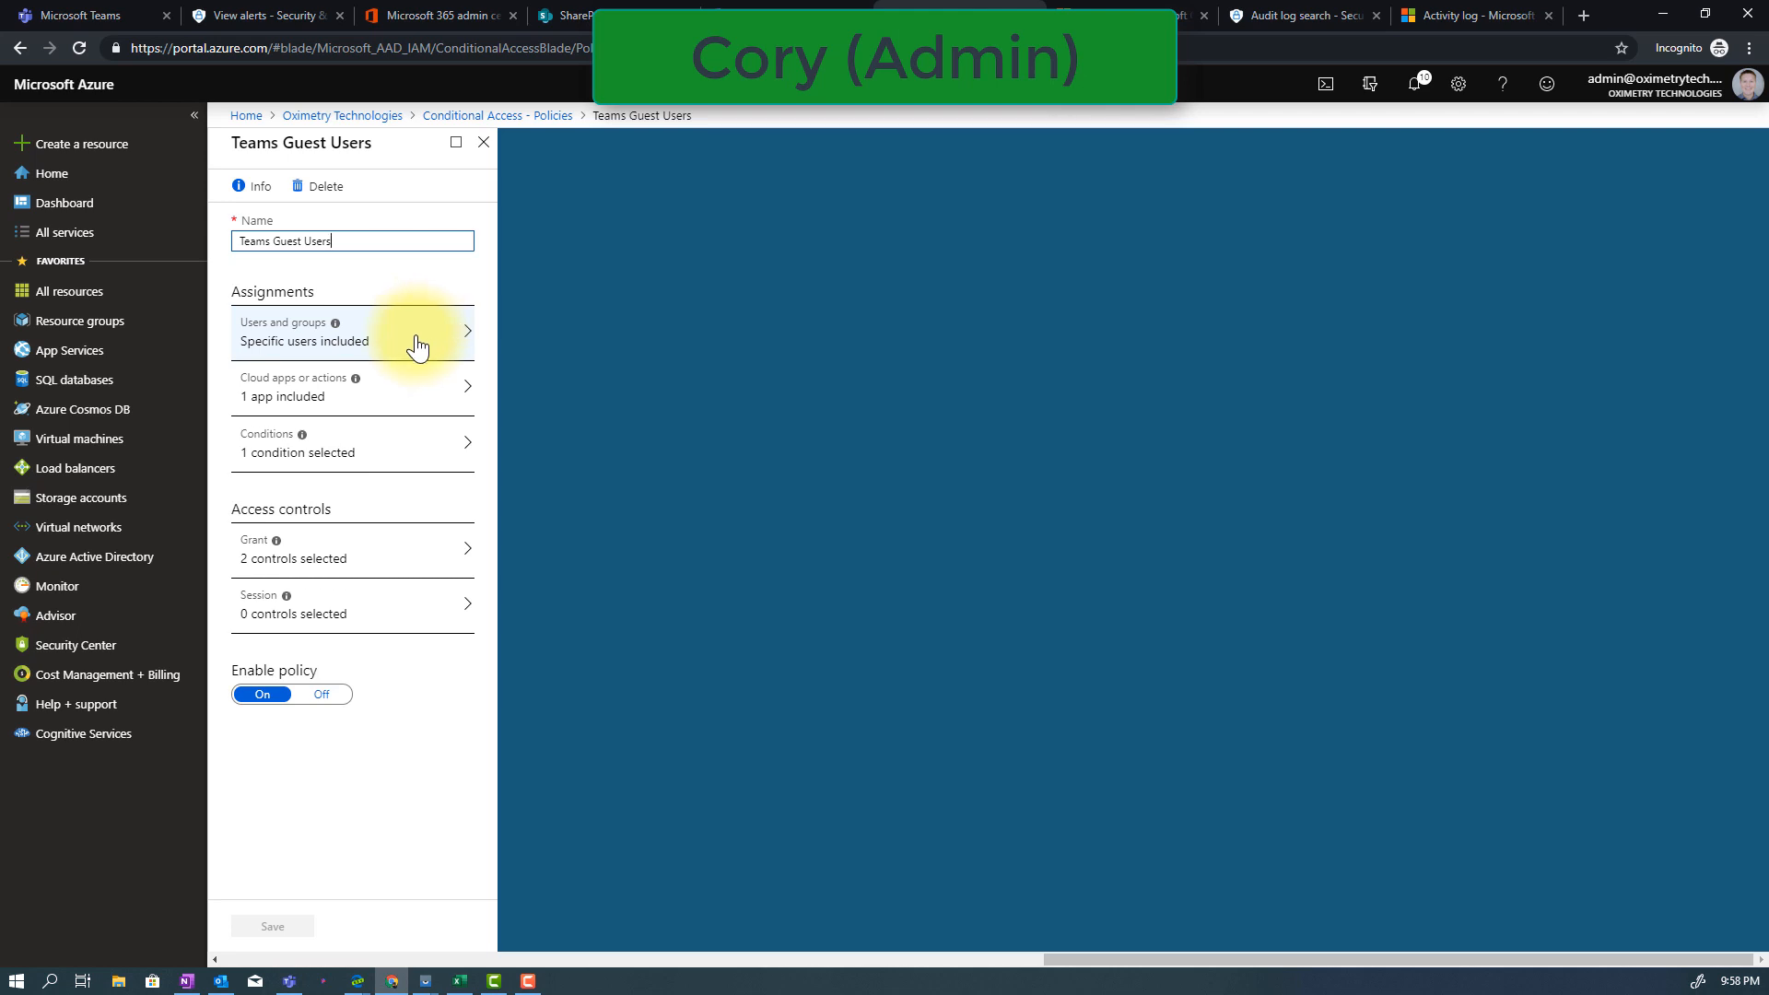
click(399, 544)
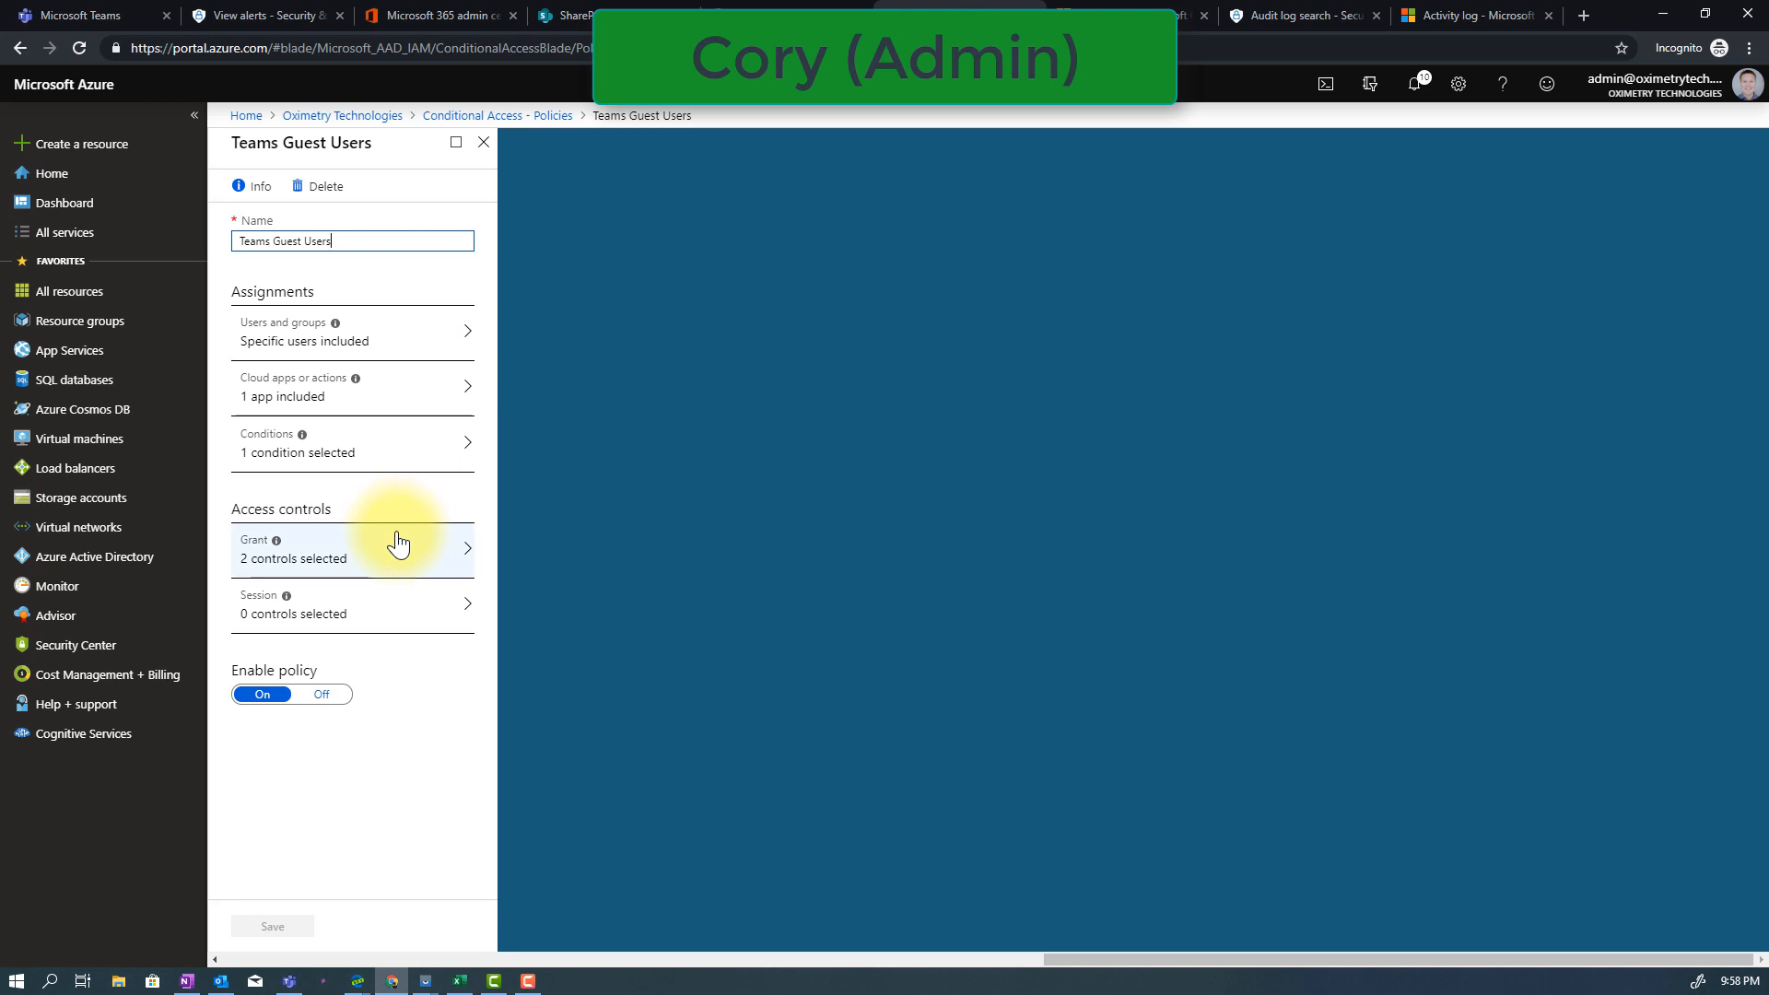
click(407, 332)
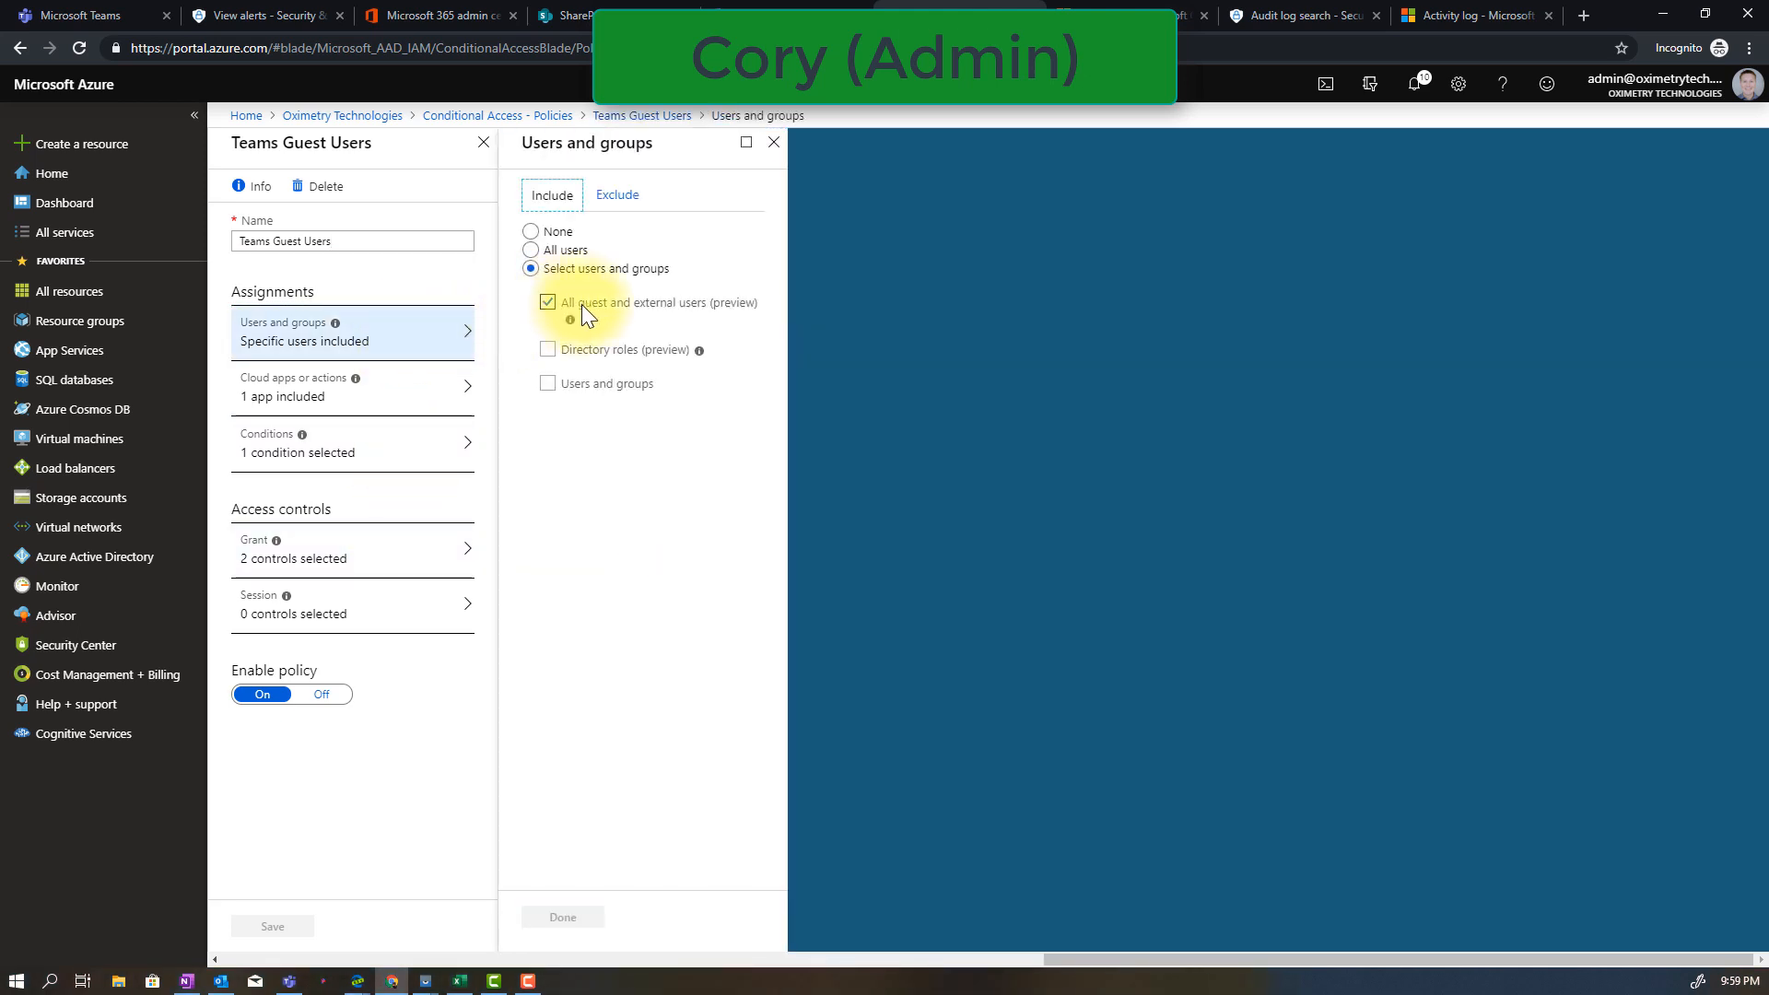
click(398, 412)
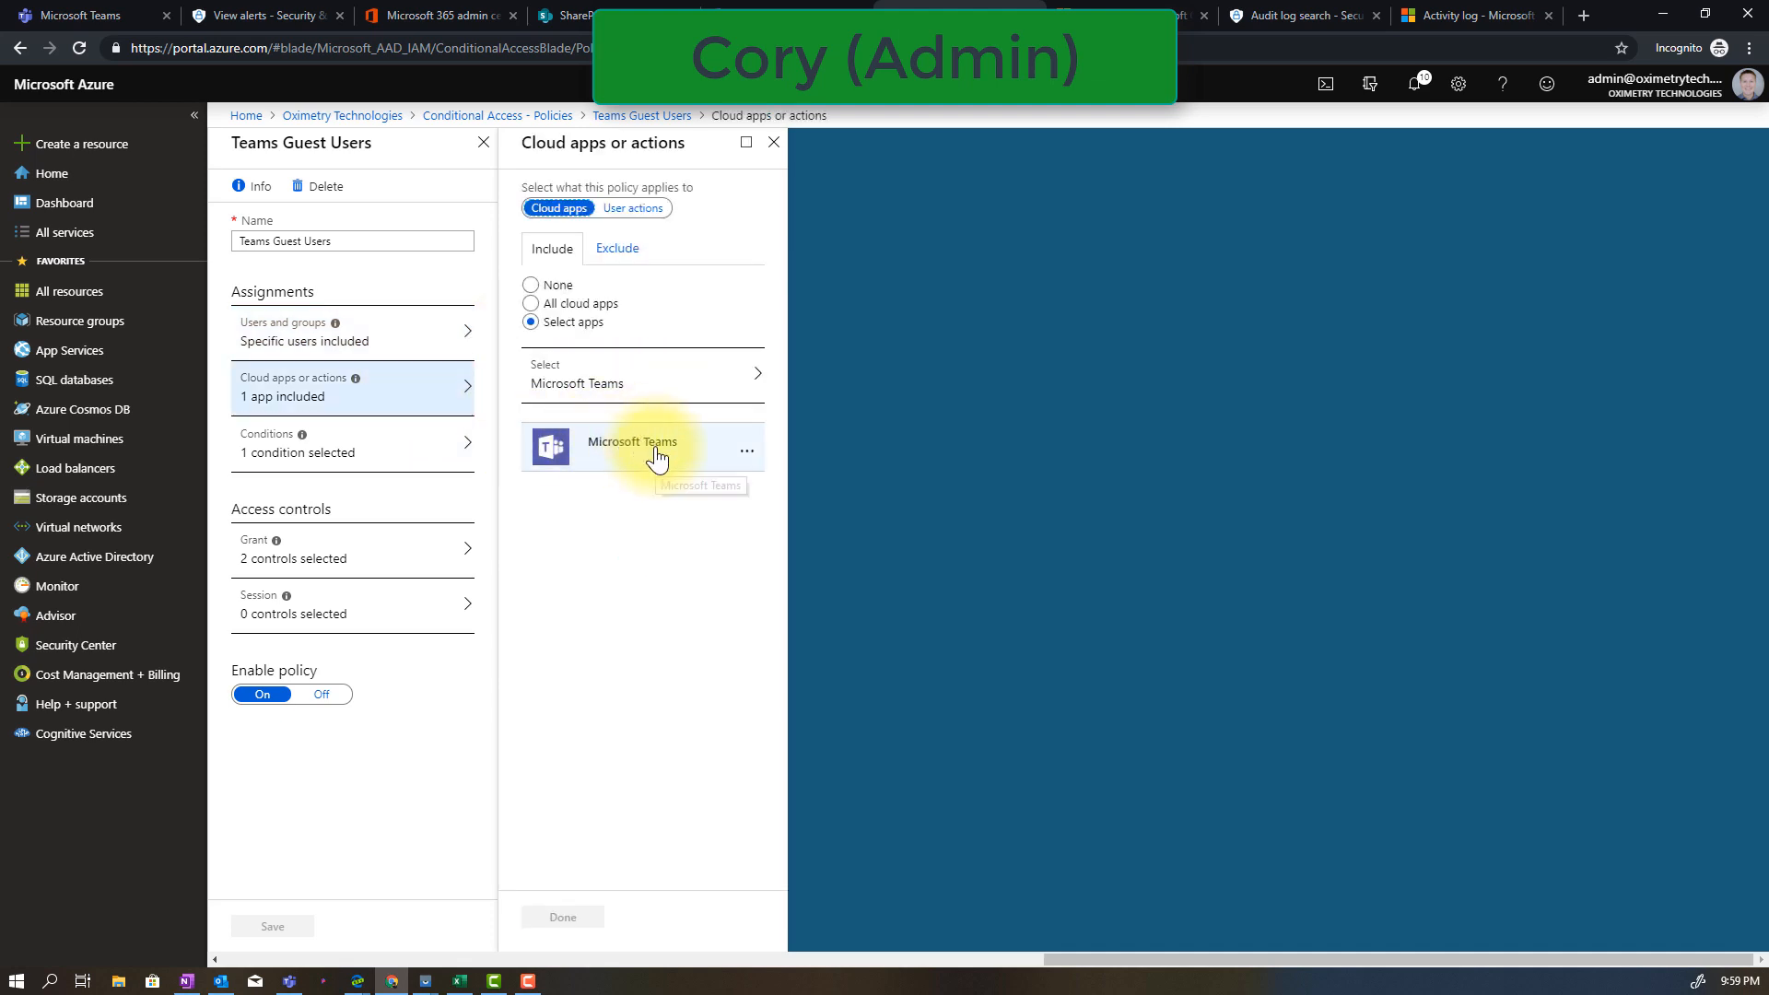
click(368, 449)
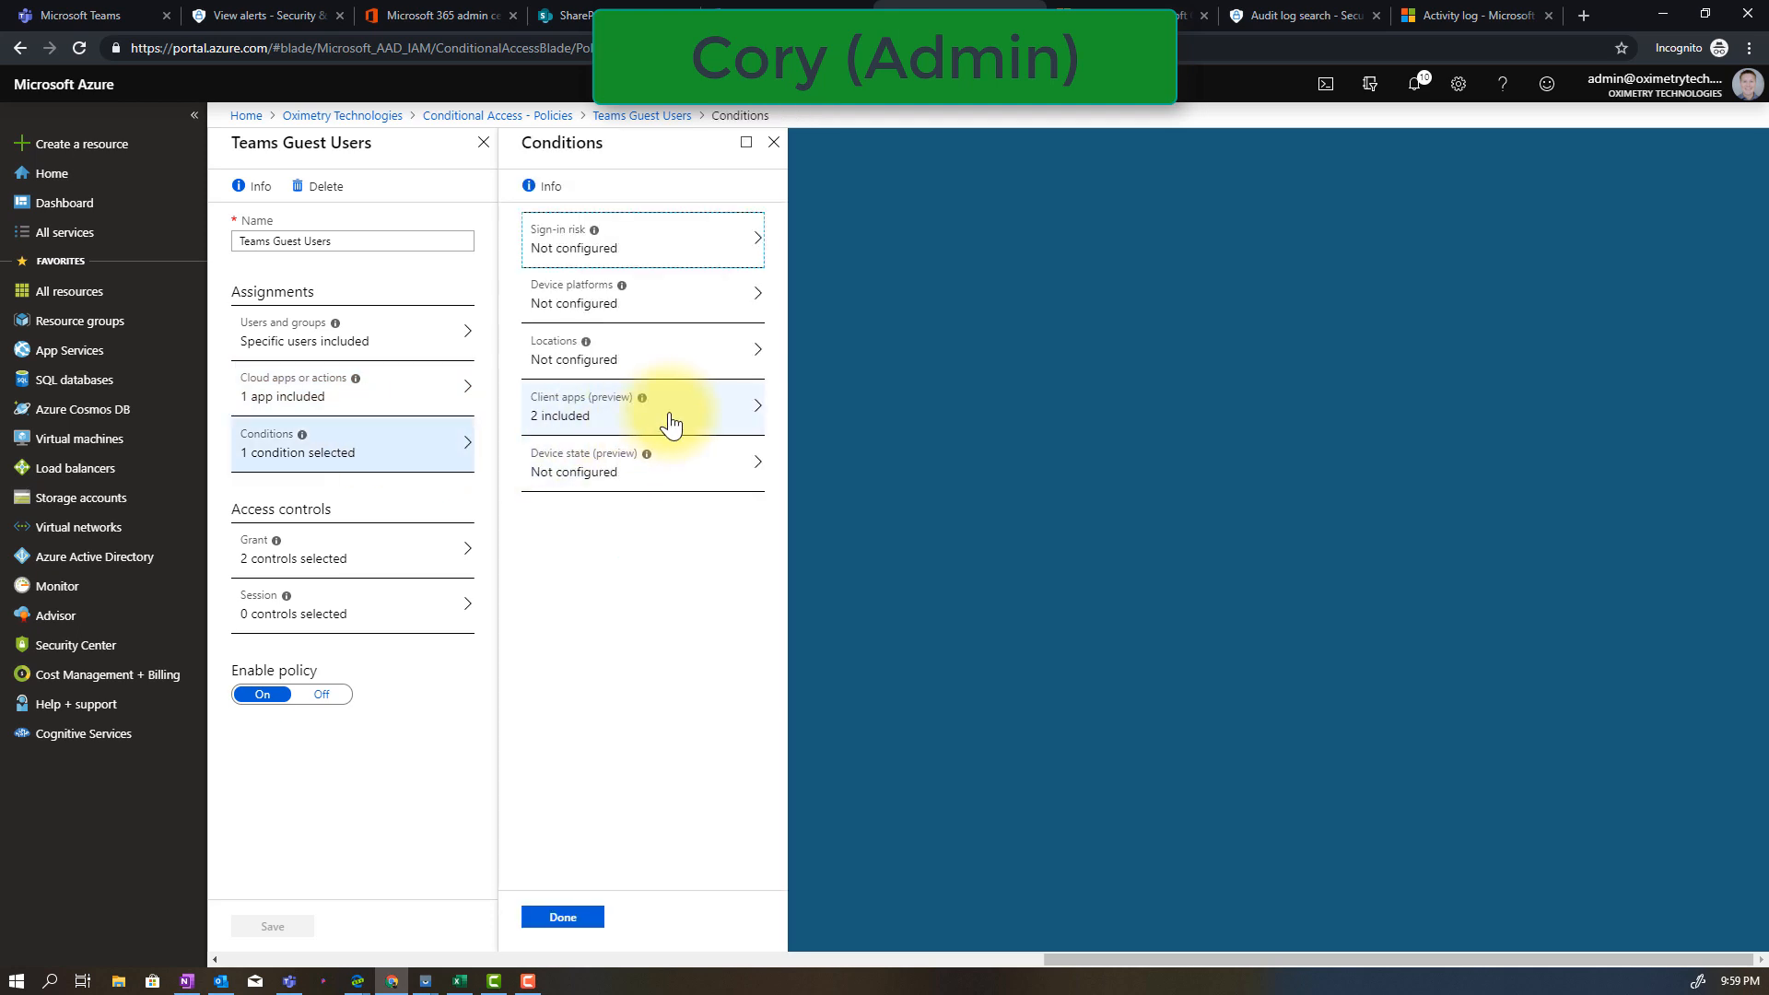
click(691, 425)
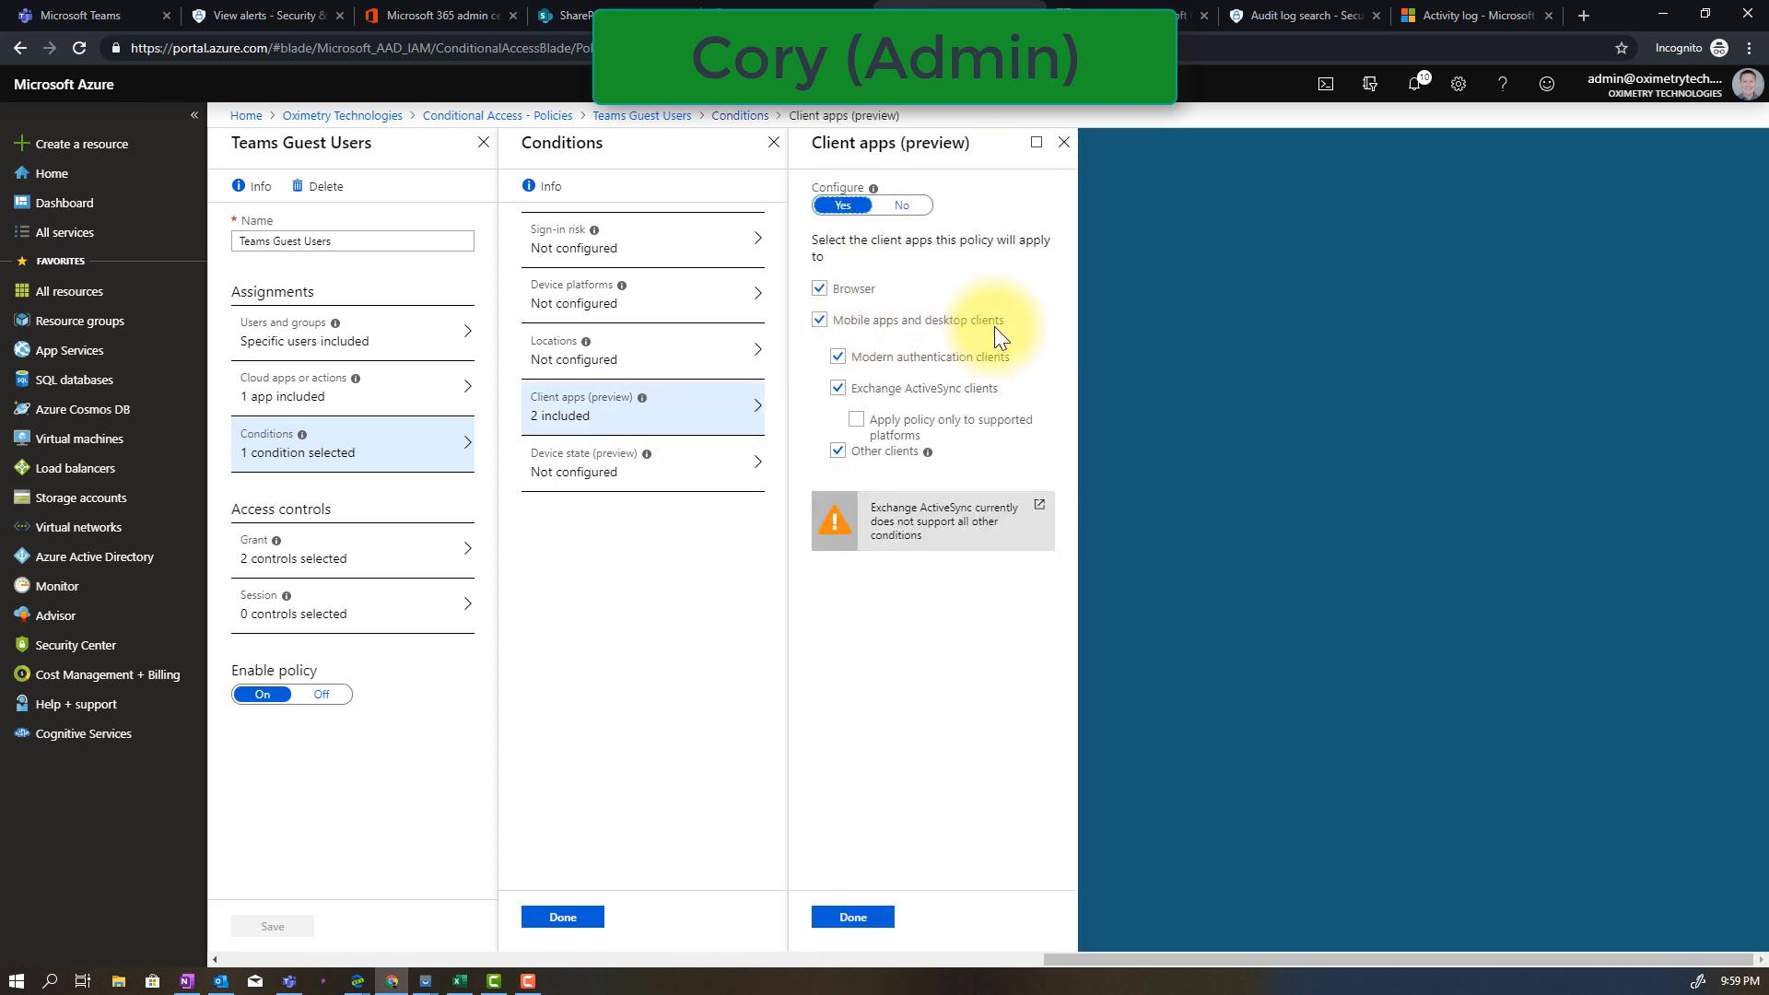
click(333, 578)
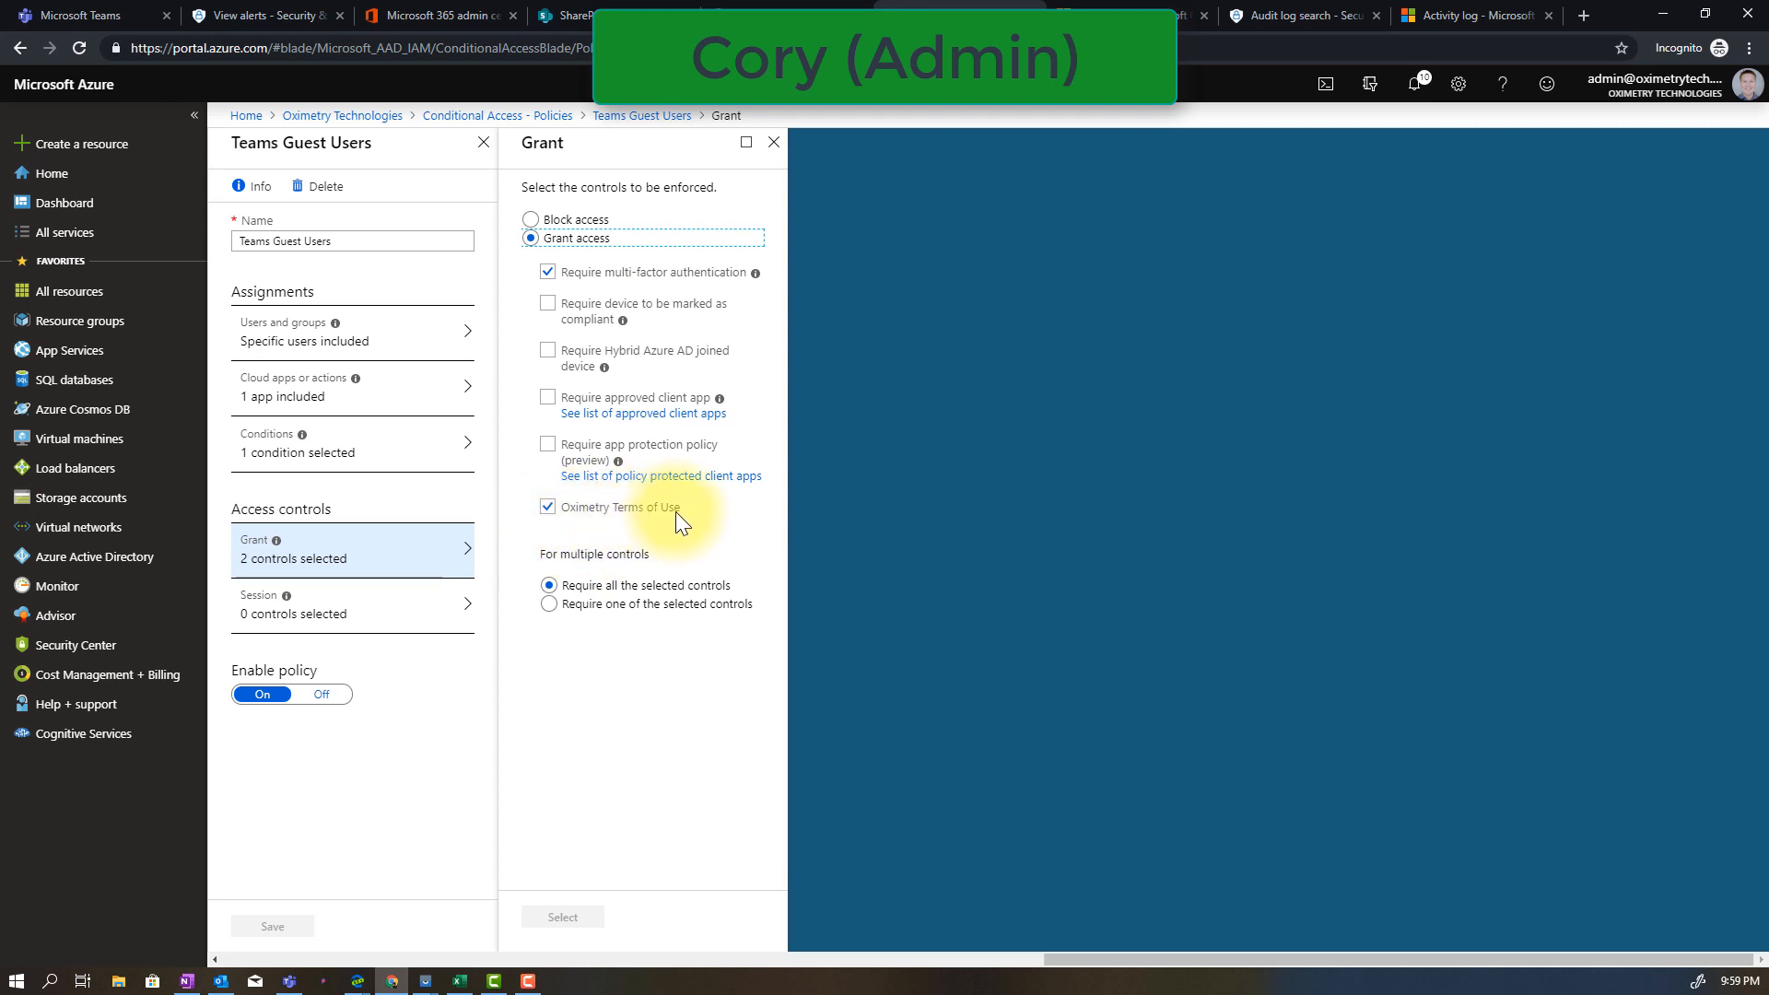
drag(582, 586, 747, 584)
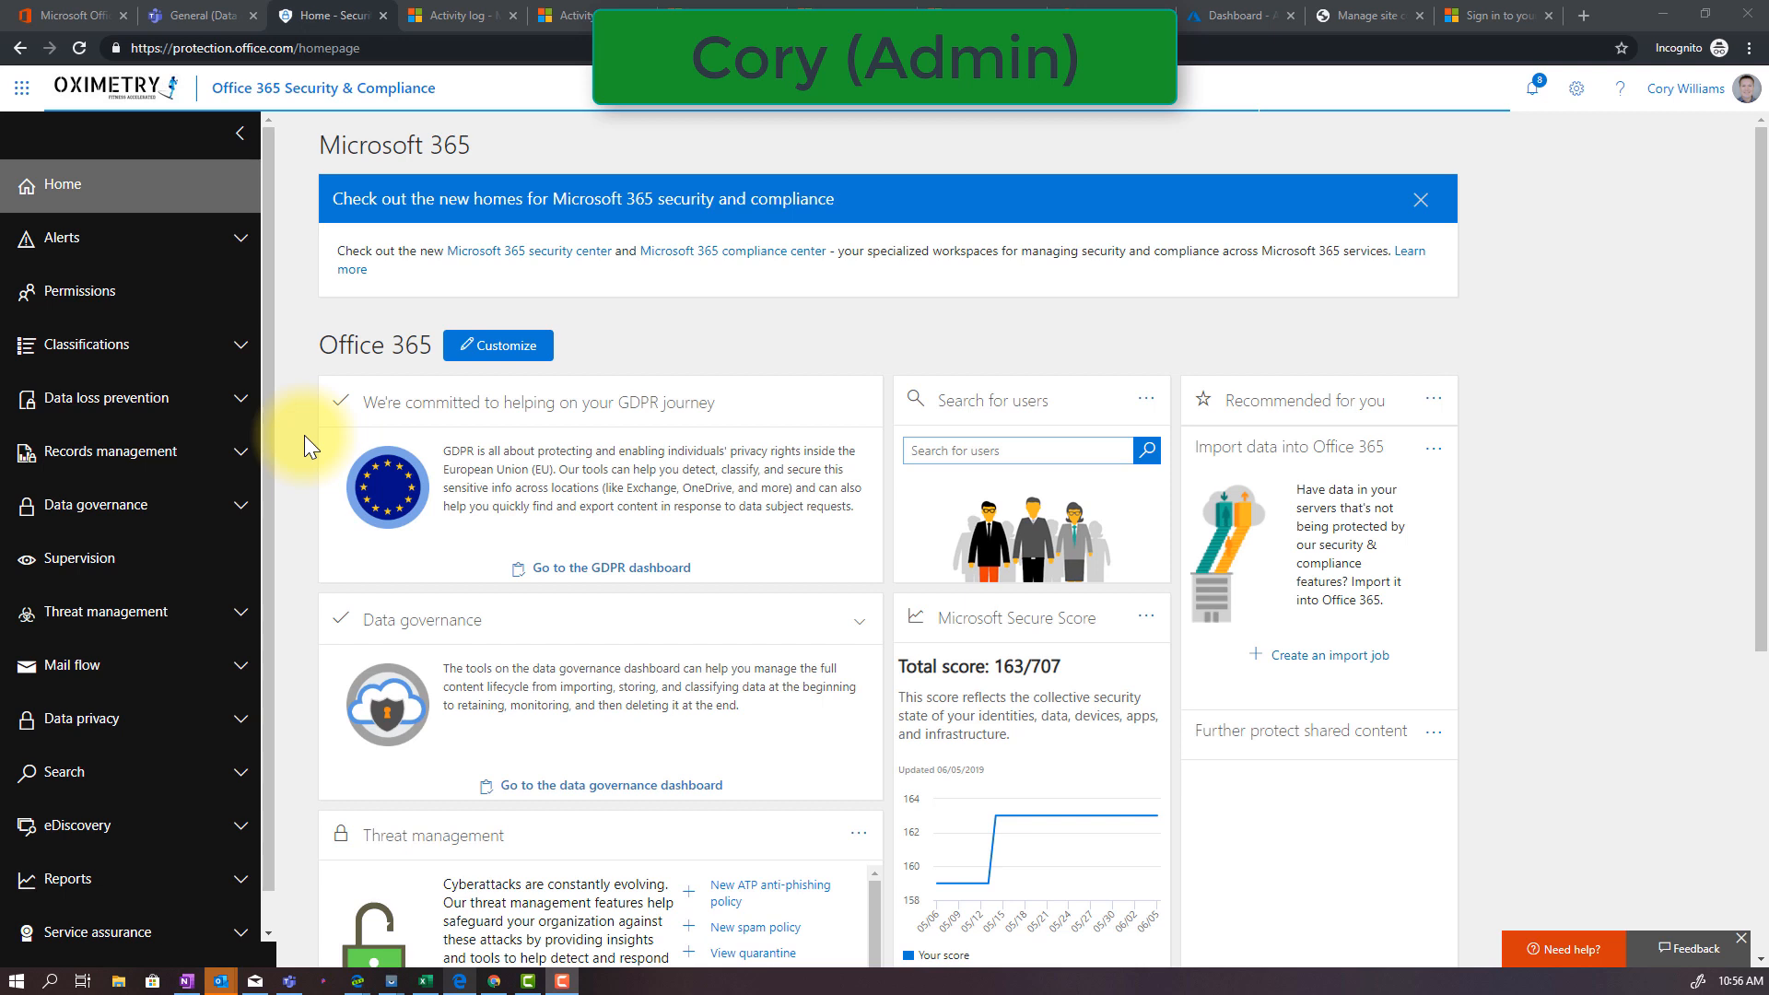
In Office 365 Security & Compliance, inspect the keywords of the custom Intellectual Property sensitive info type and close its details
click(178, 357)
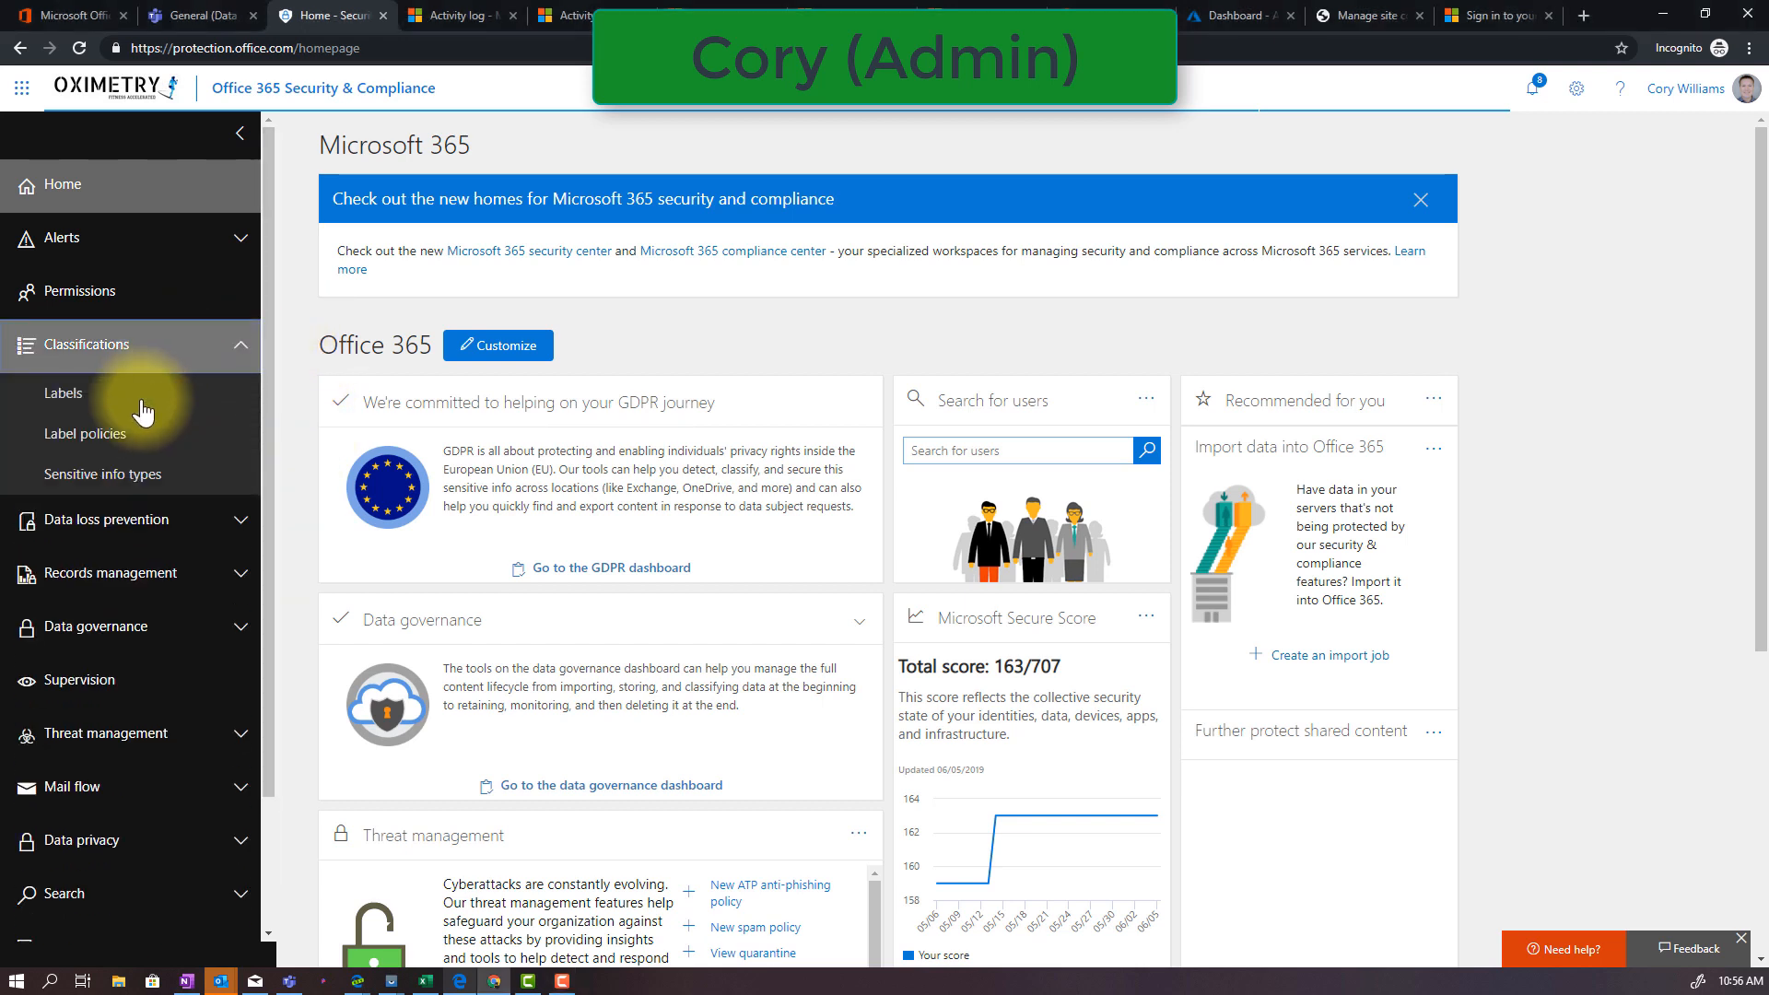
click(107, 481)
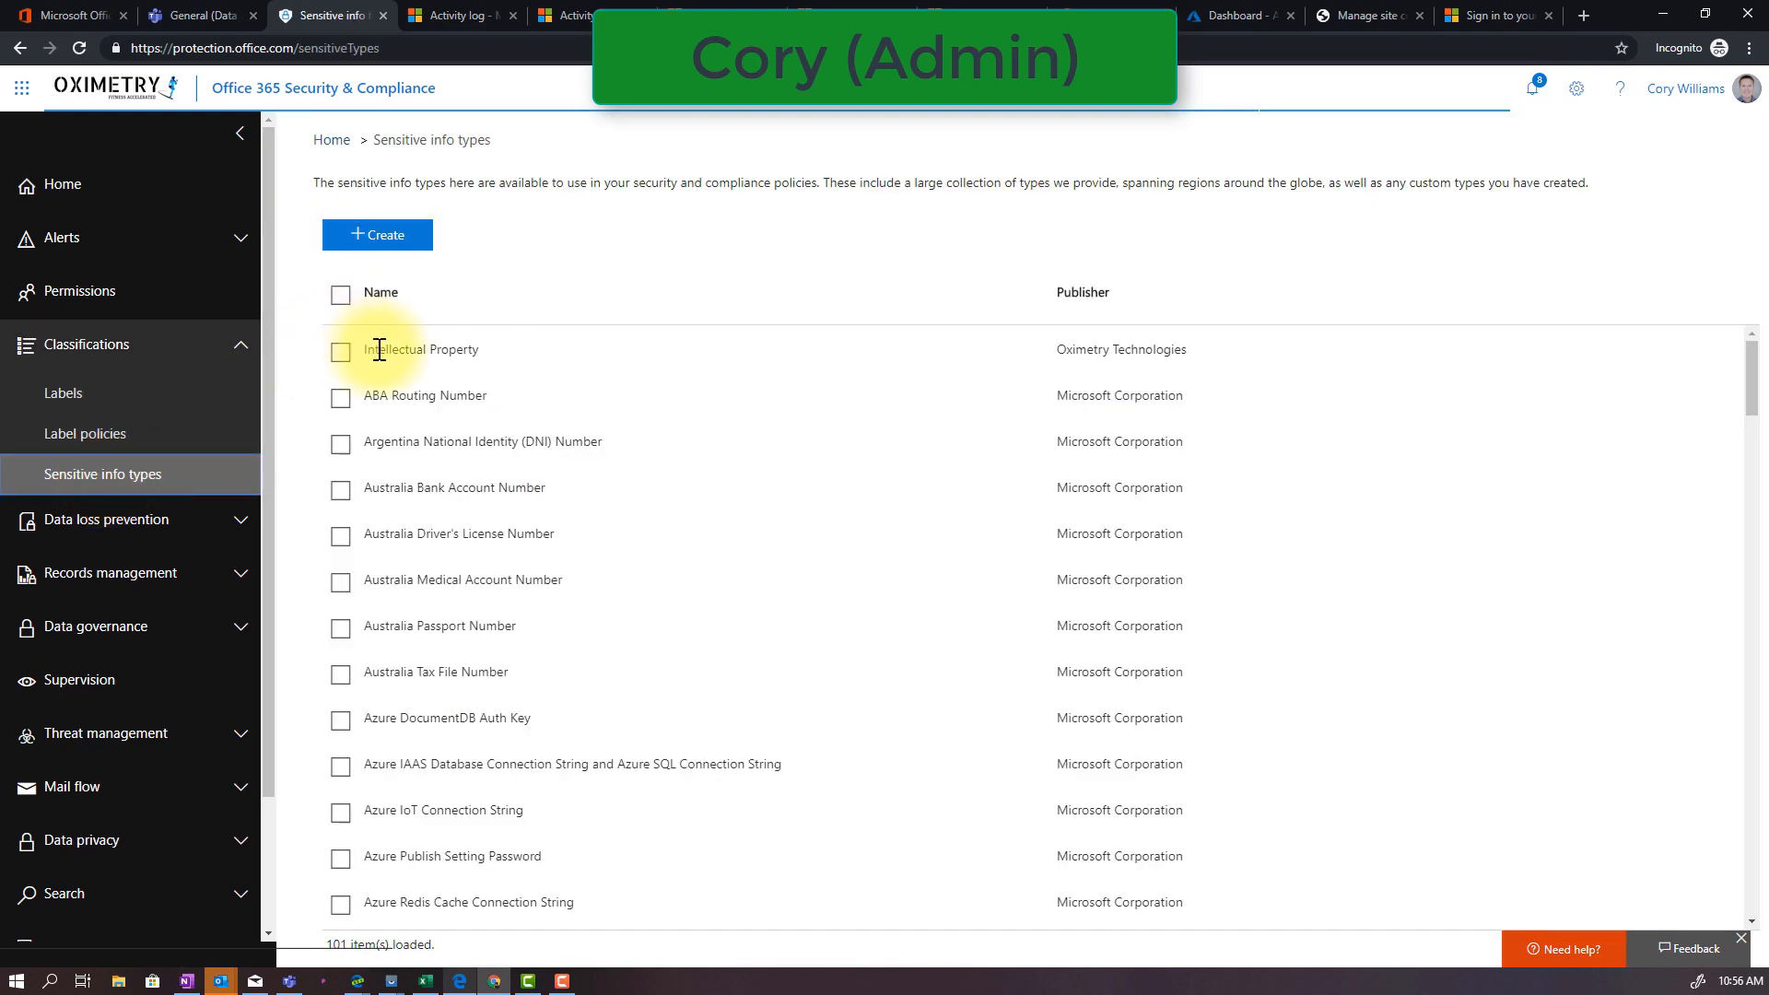
click(379, 351)
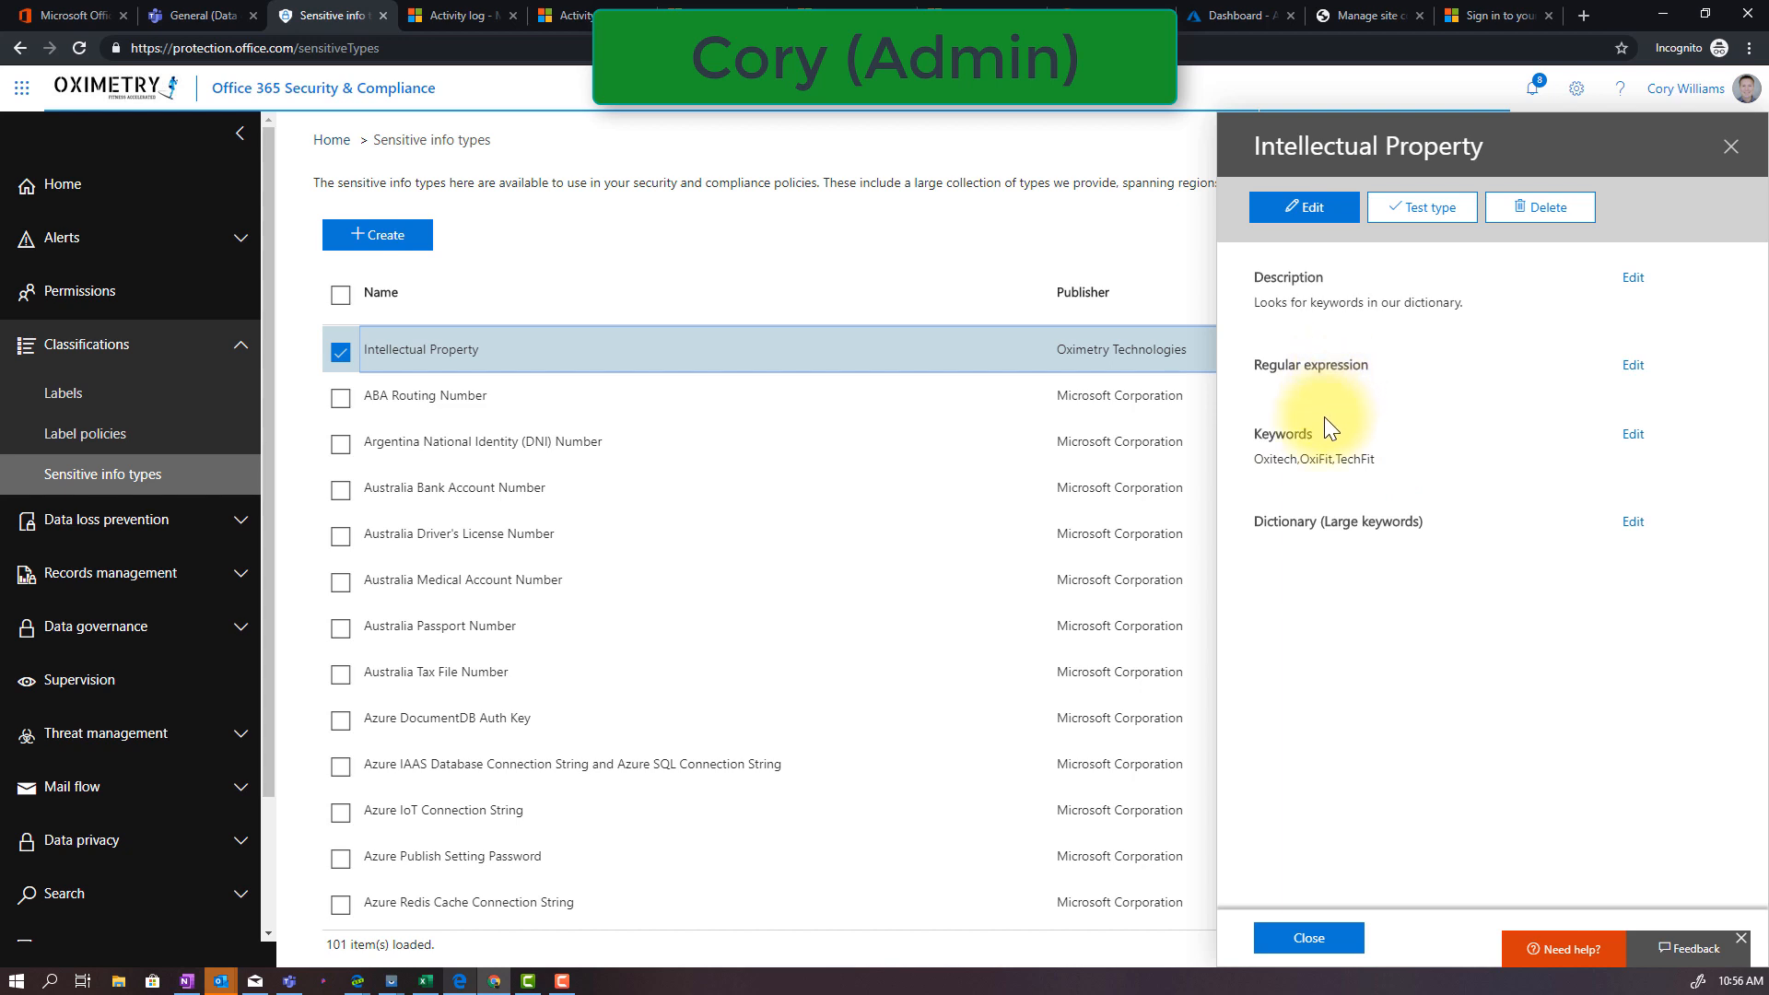
key(Escape)
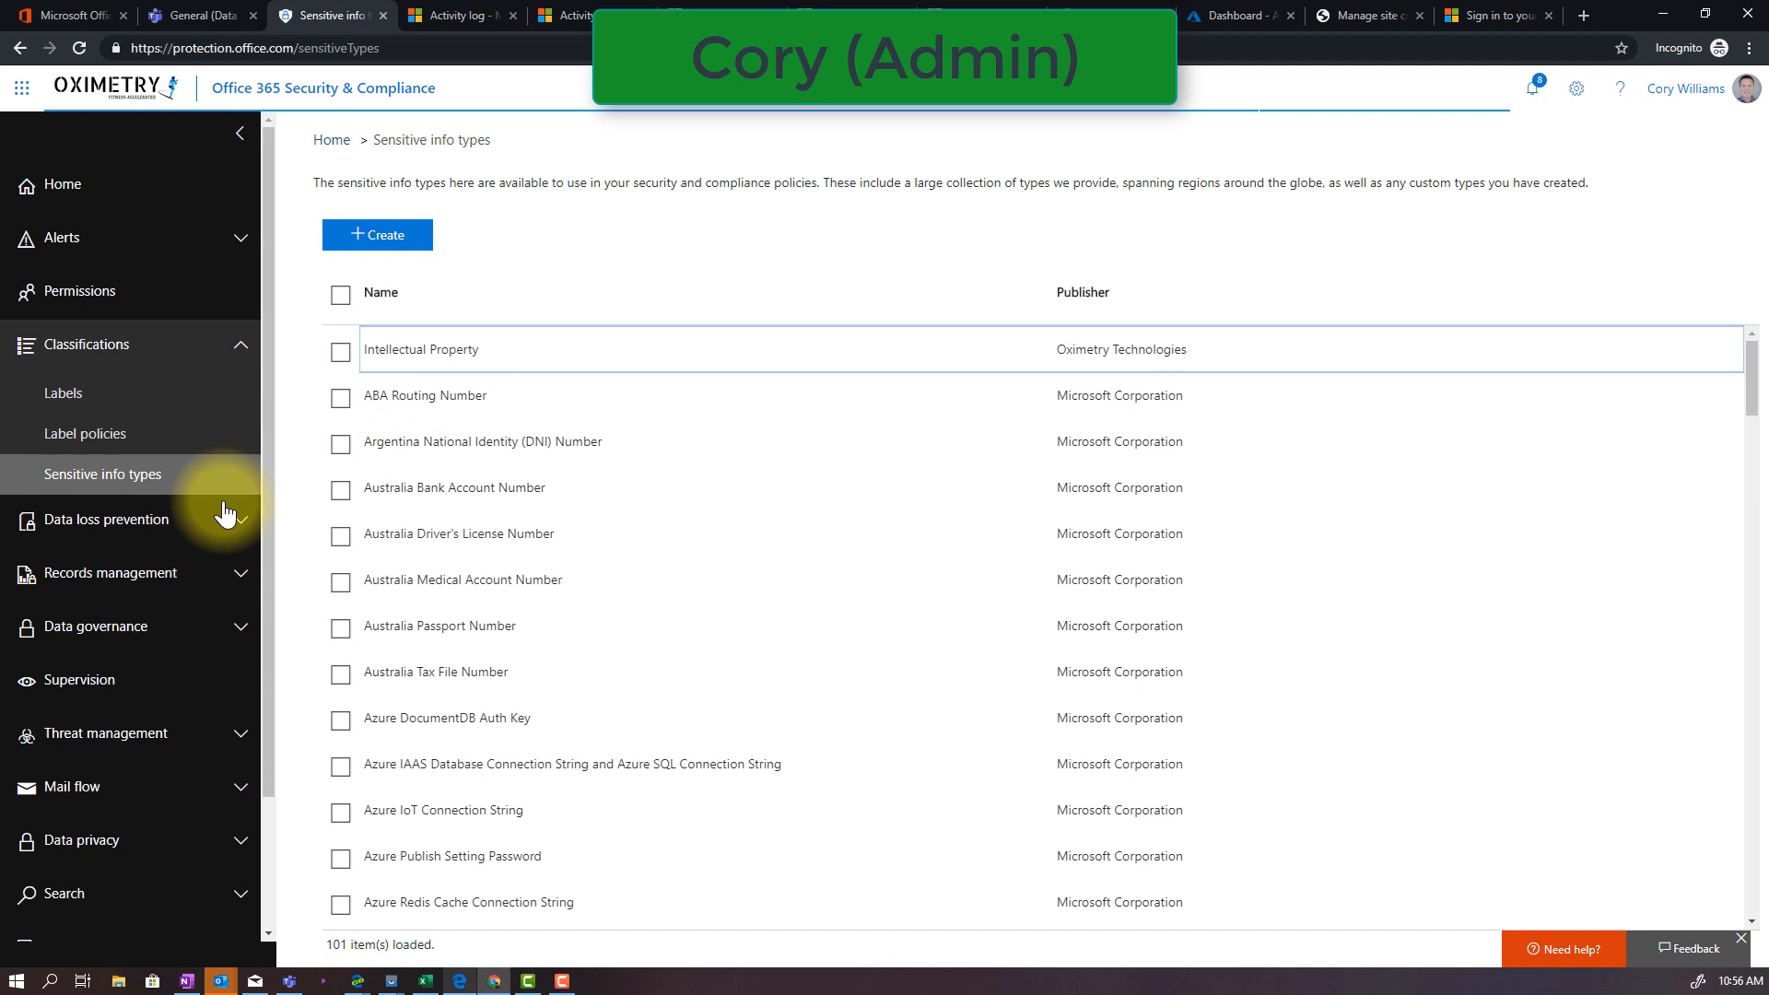
Open the Intellectual Property data loss prevention policy and examine the locations it protects
click(169, 543)
click(147, 573)
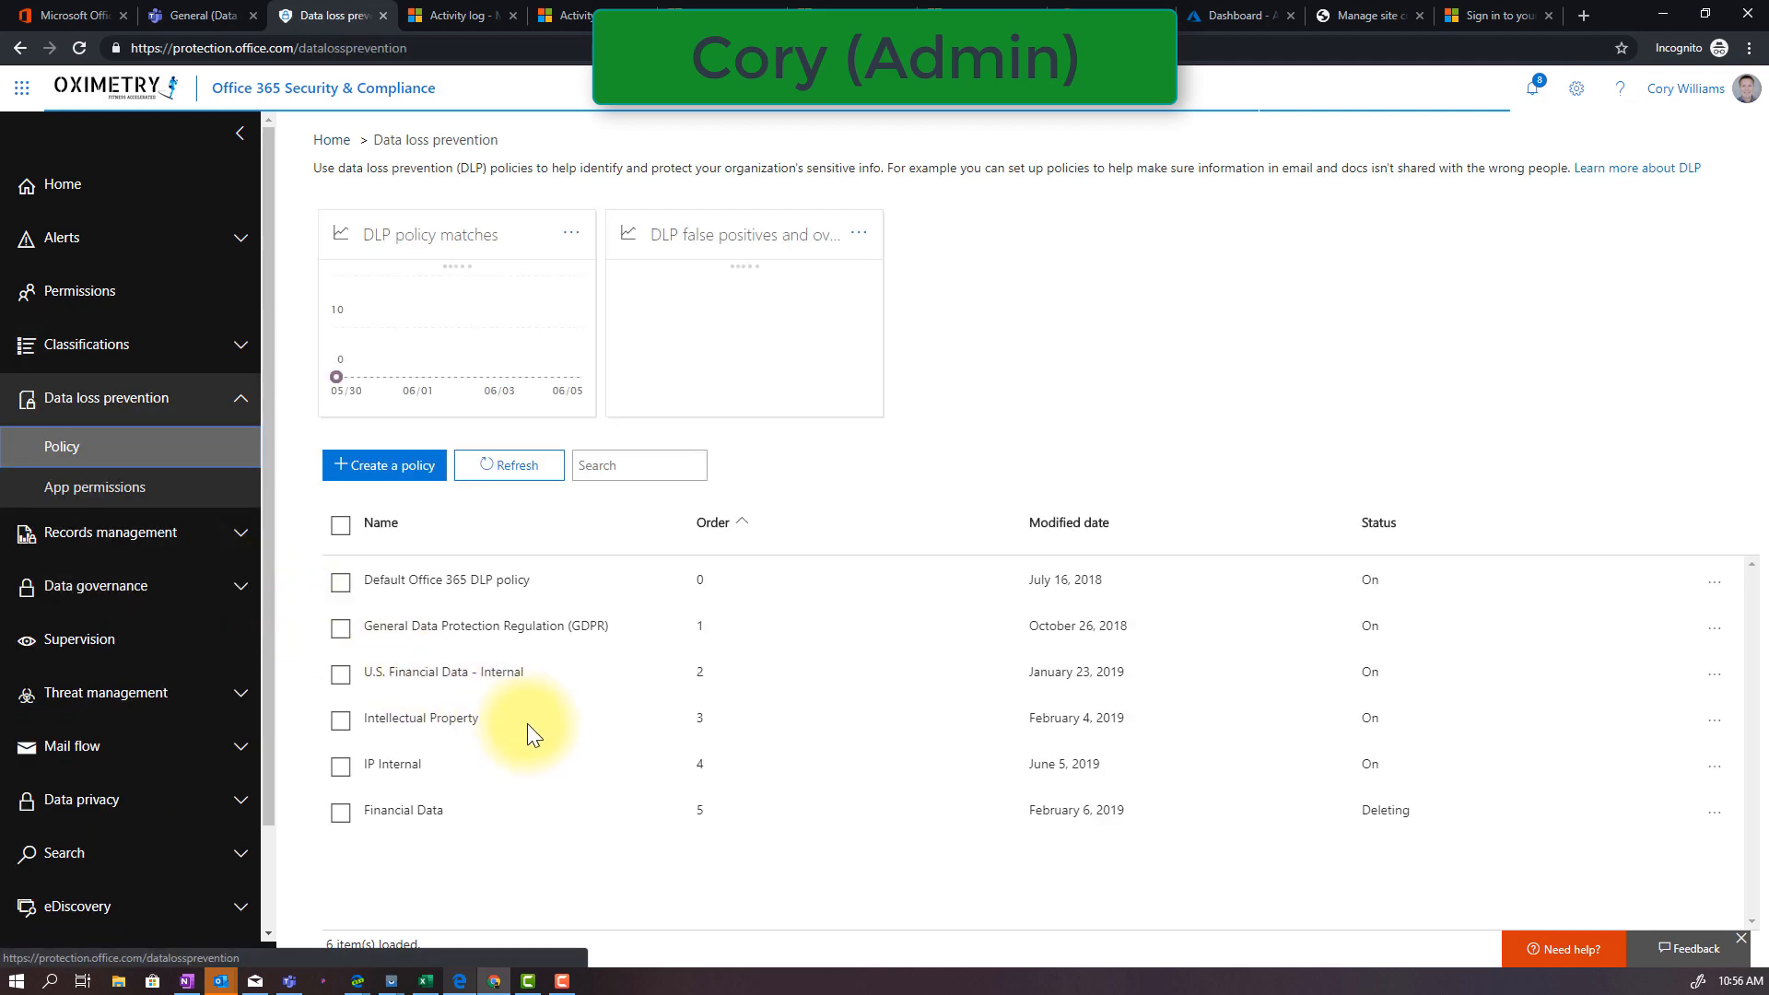
click(560, 719)
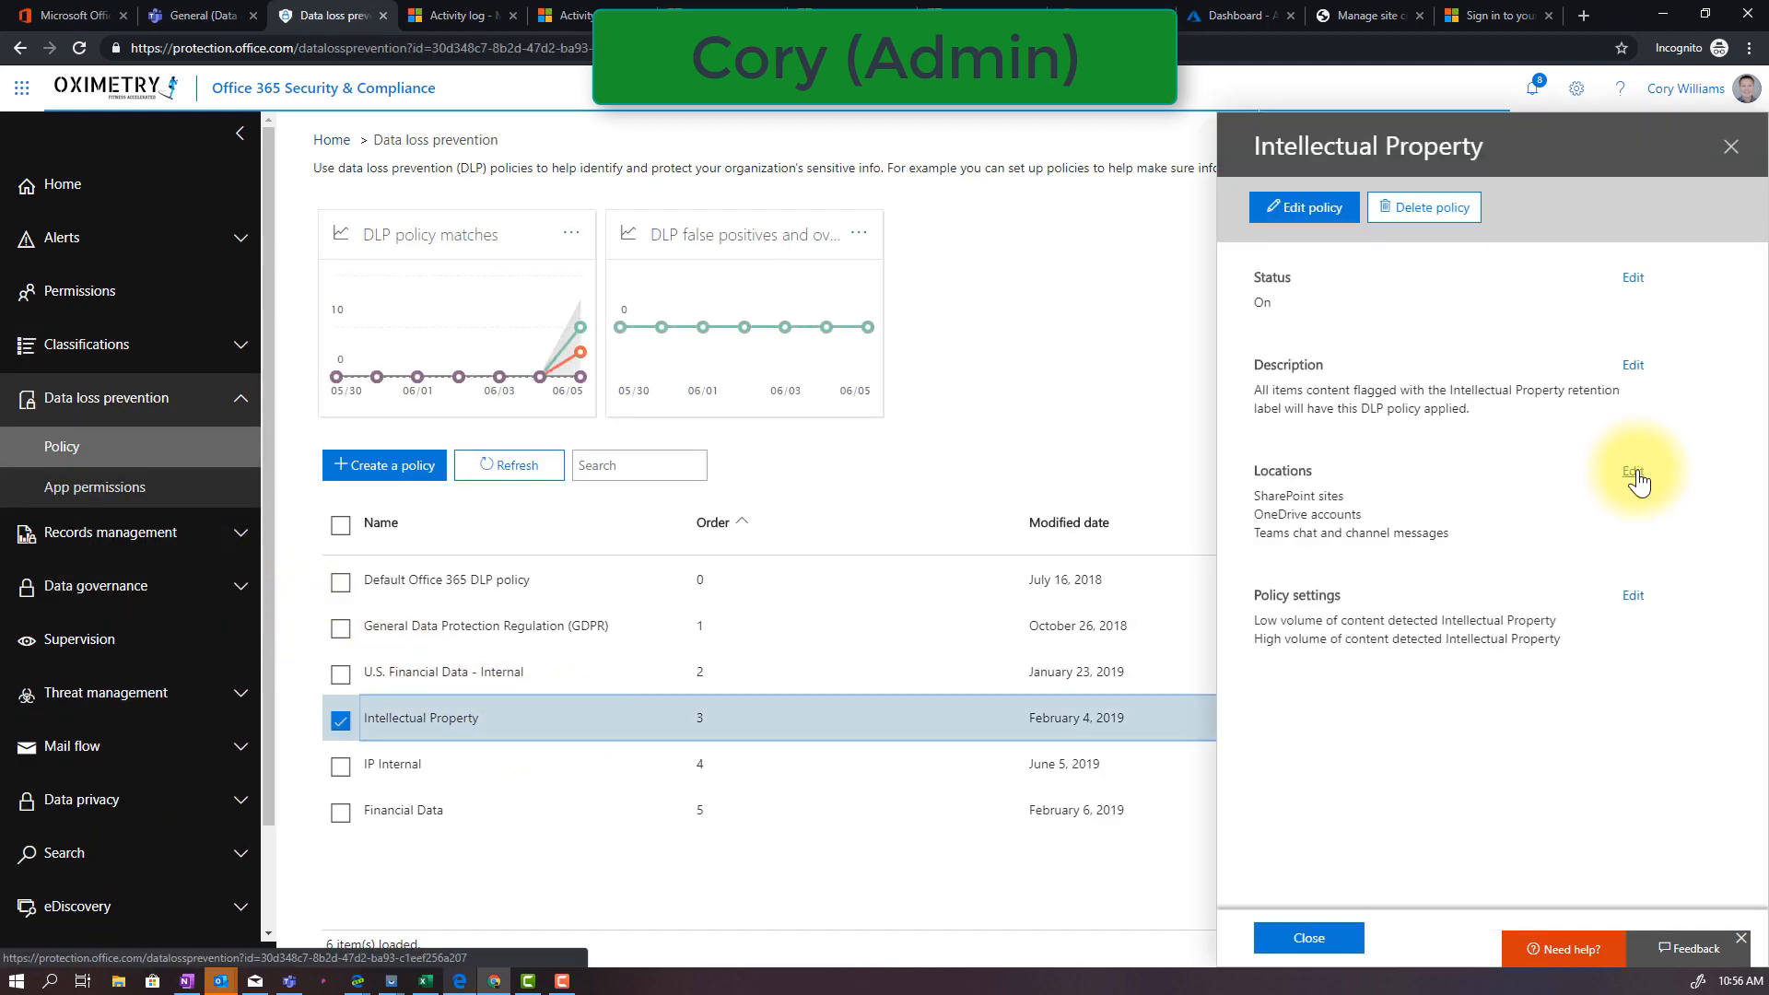
click(1633, 472)
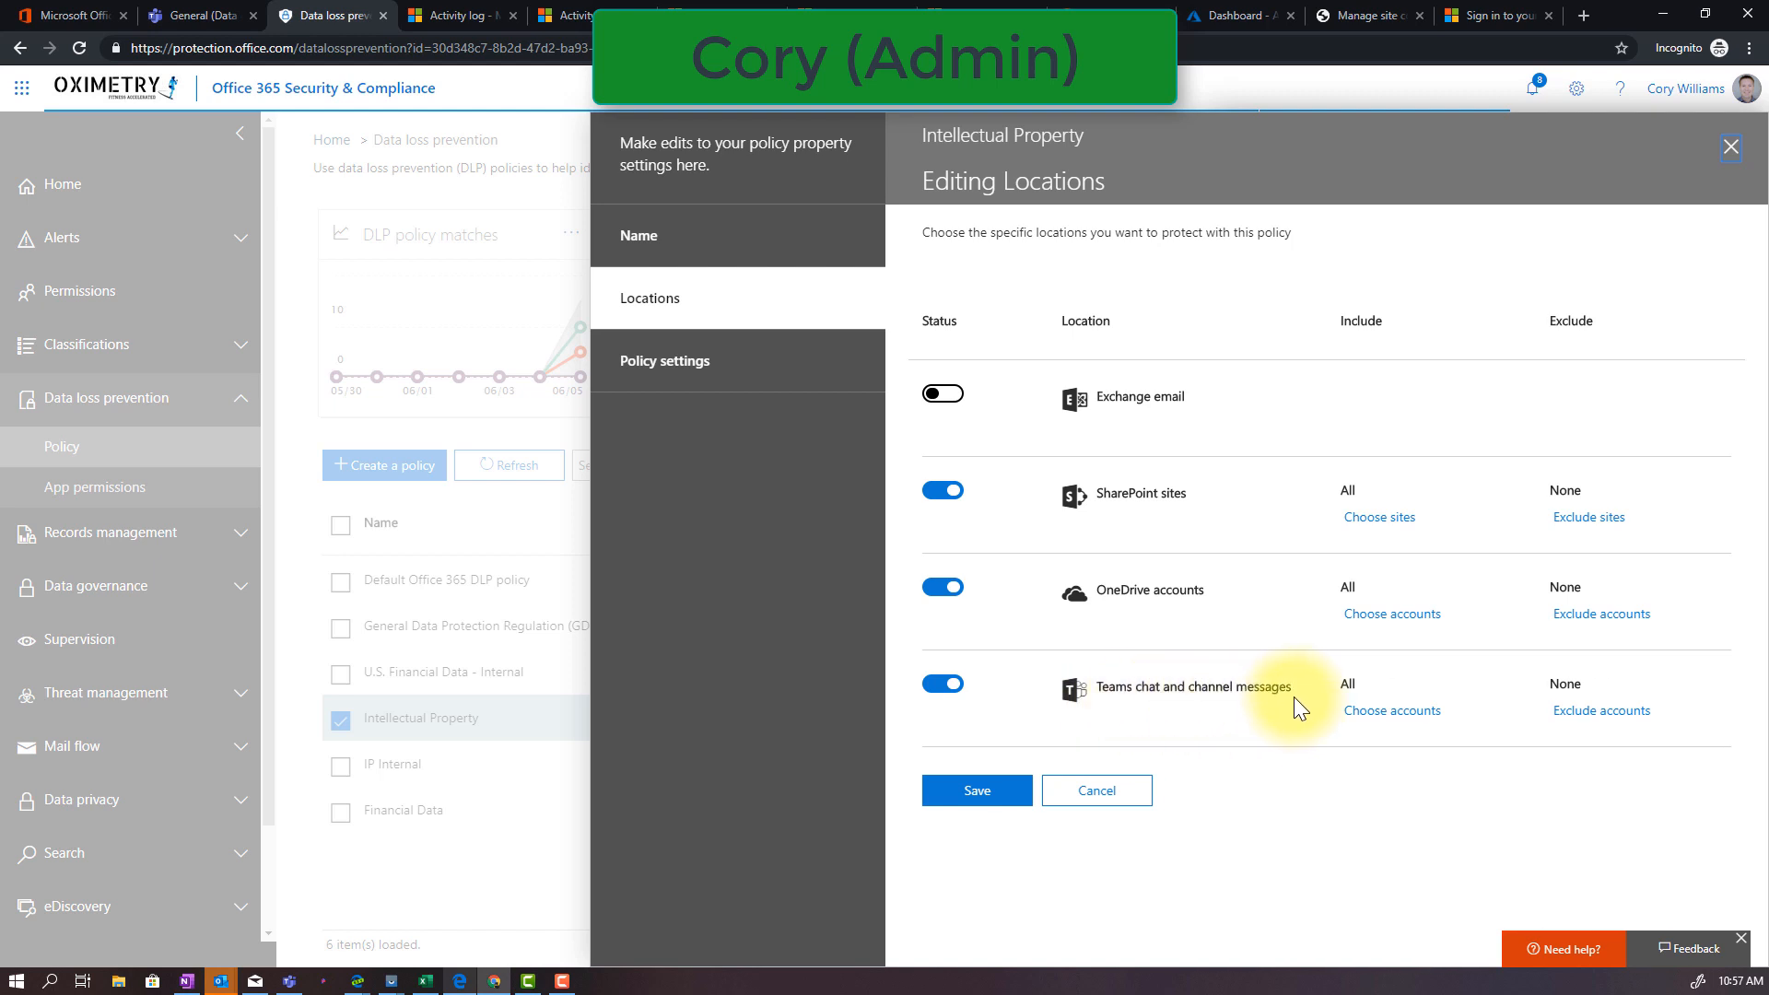
Review the conditions and actions of the policy's low-volume Intellectual Property rule and open the rule for editing
click(735, 364)
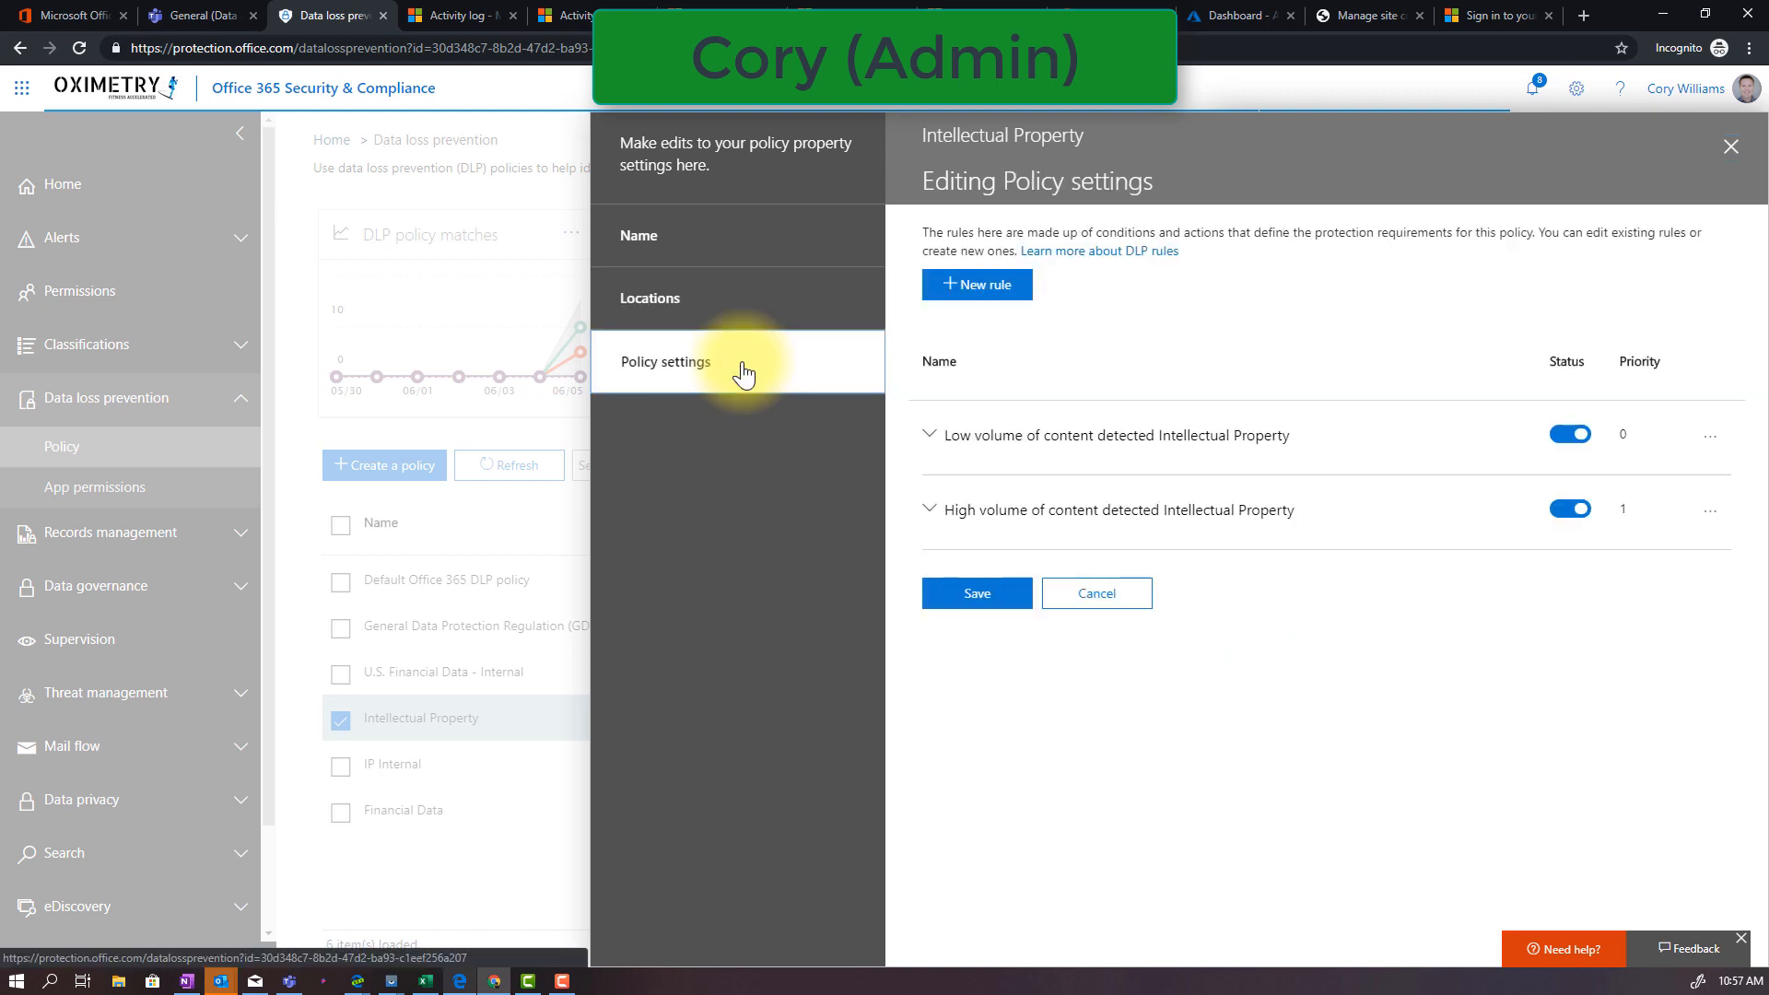
click(932, 443)
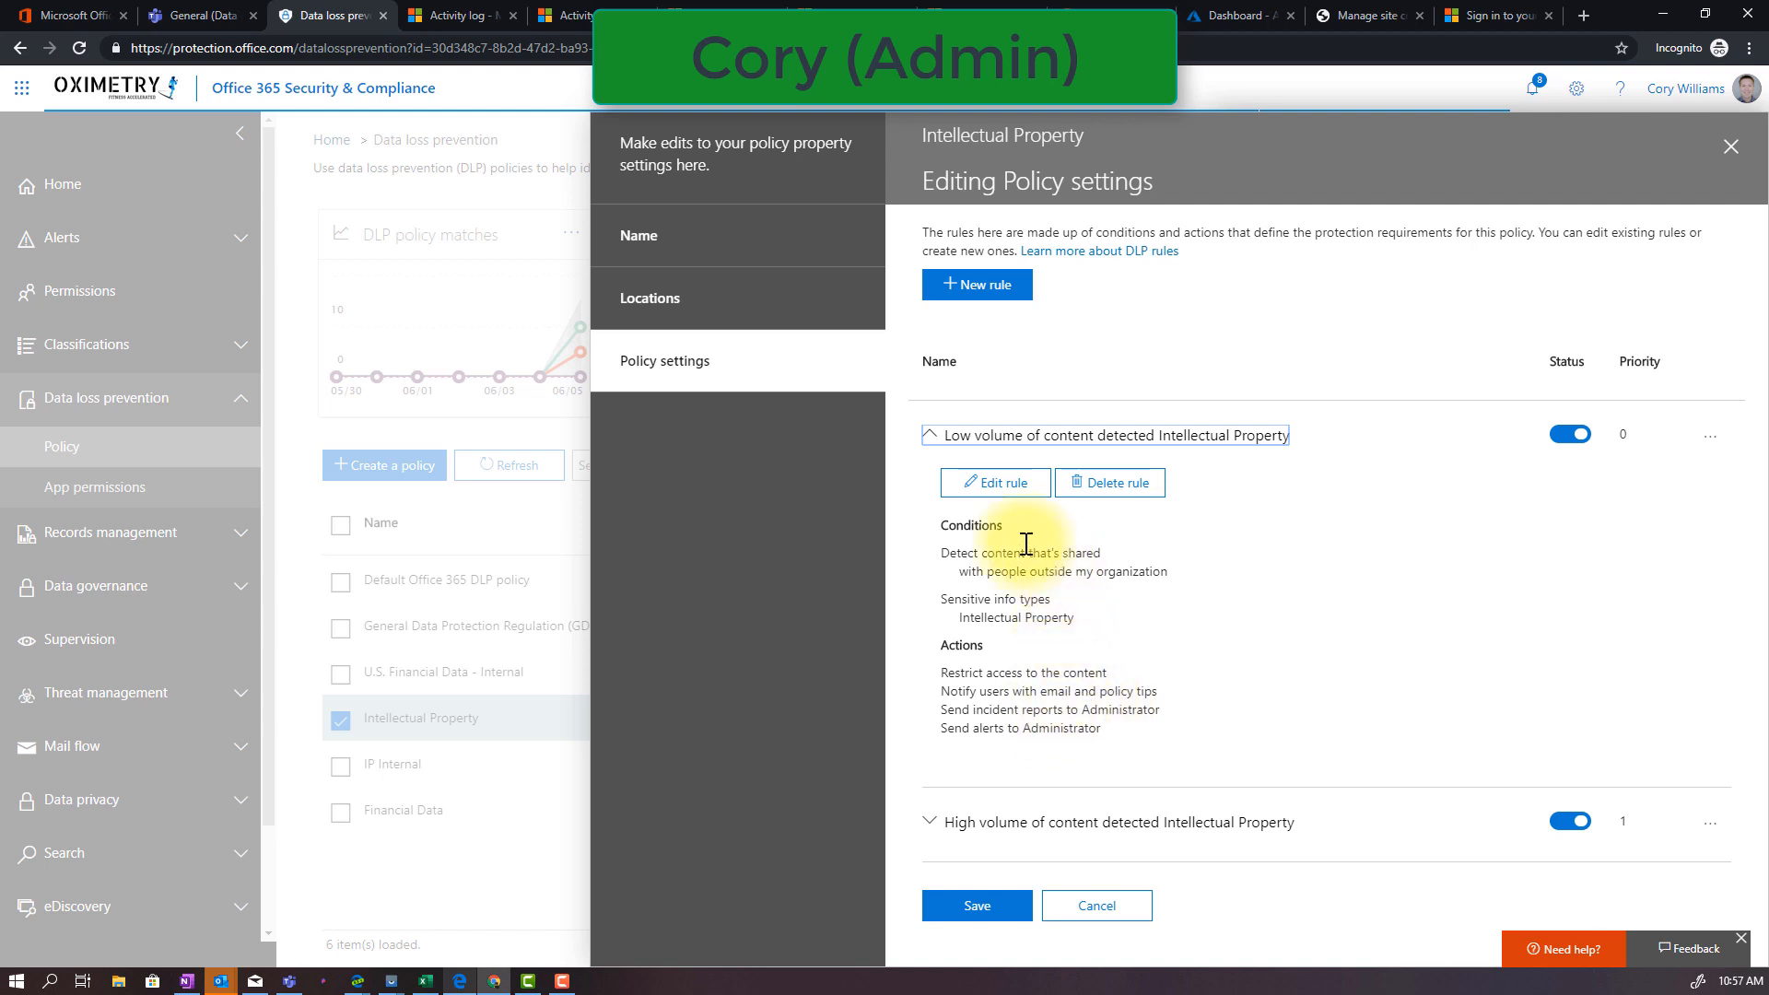
click(1011, 479)
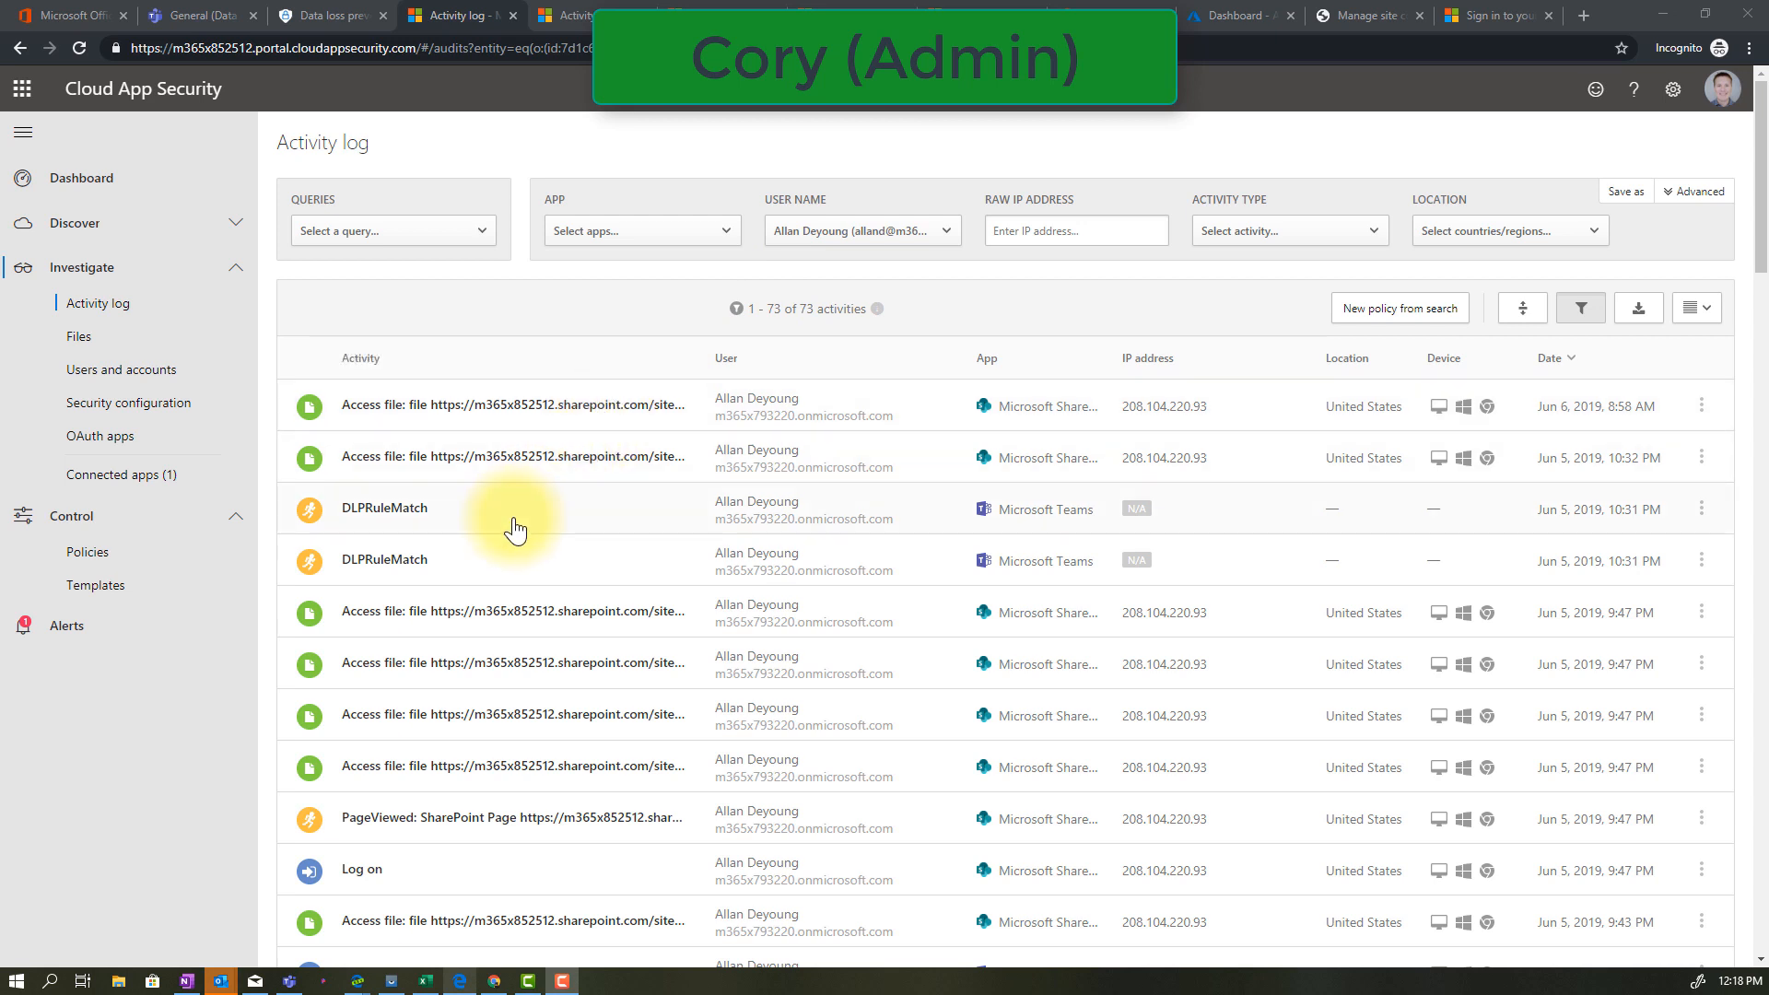
Review the guest user's file access, log-on and DLP match events in the Cloud App Security activity log
scroll(514, 530, down, 3)
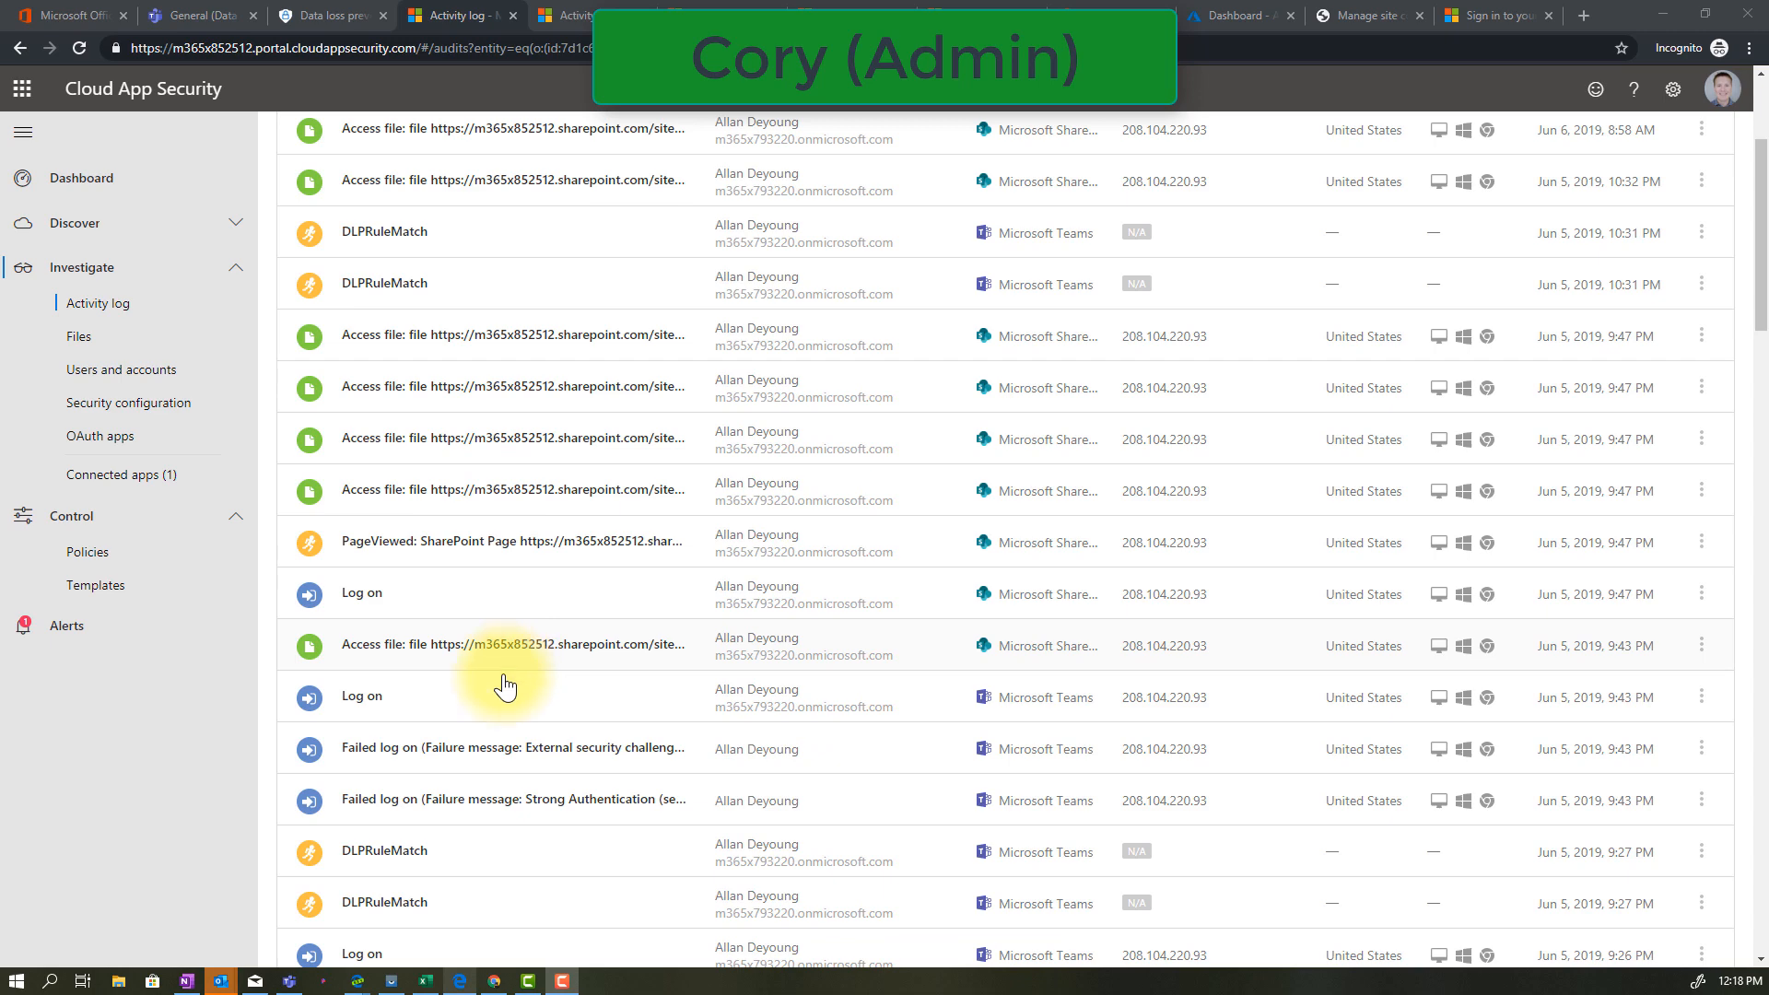
scroll(493, 703, down, 9)
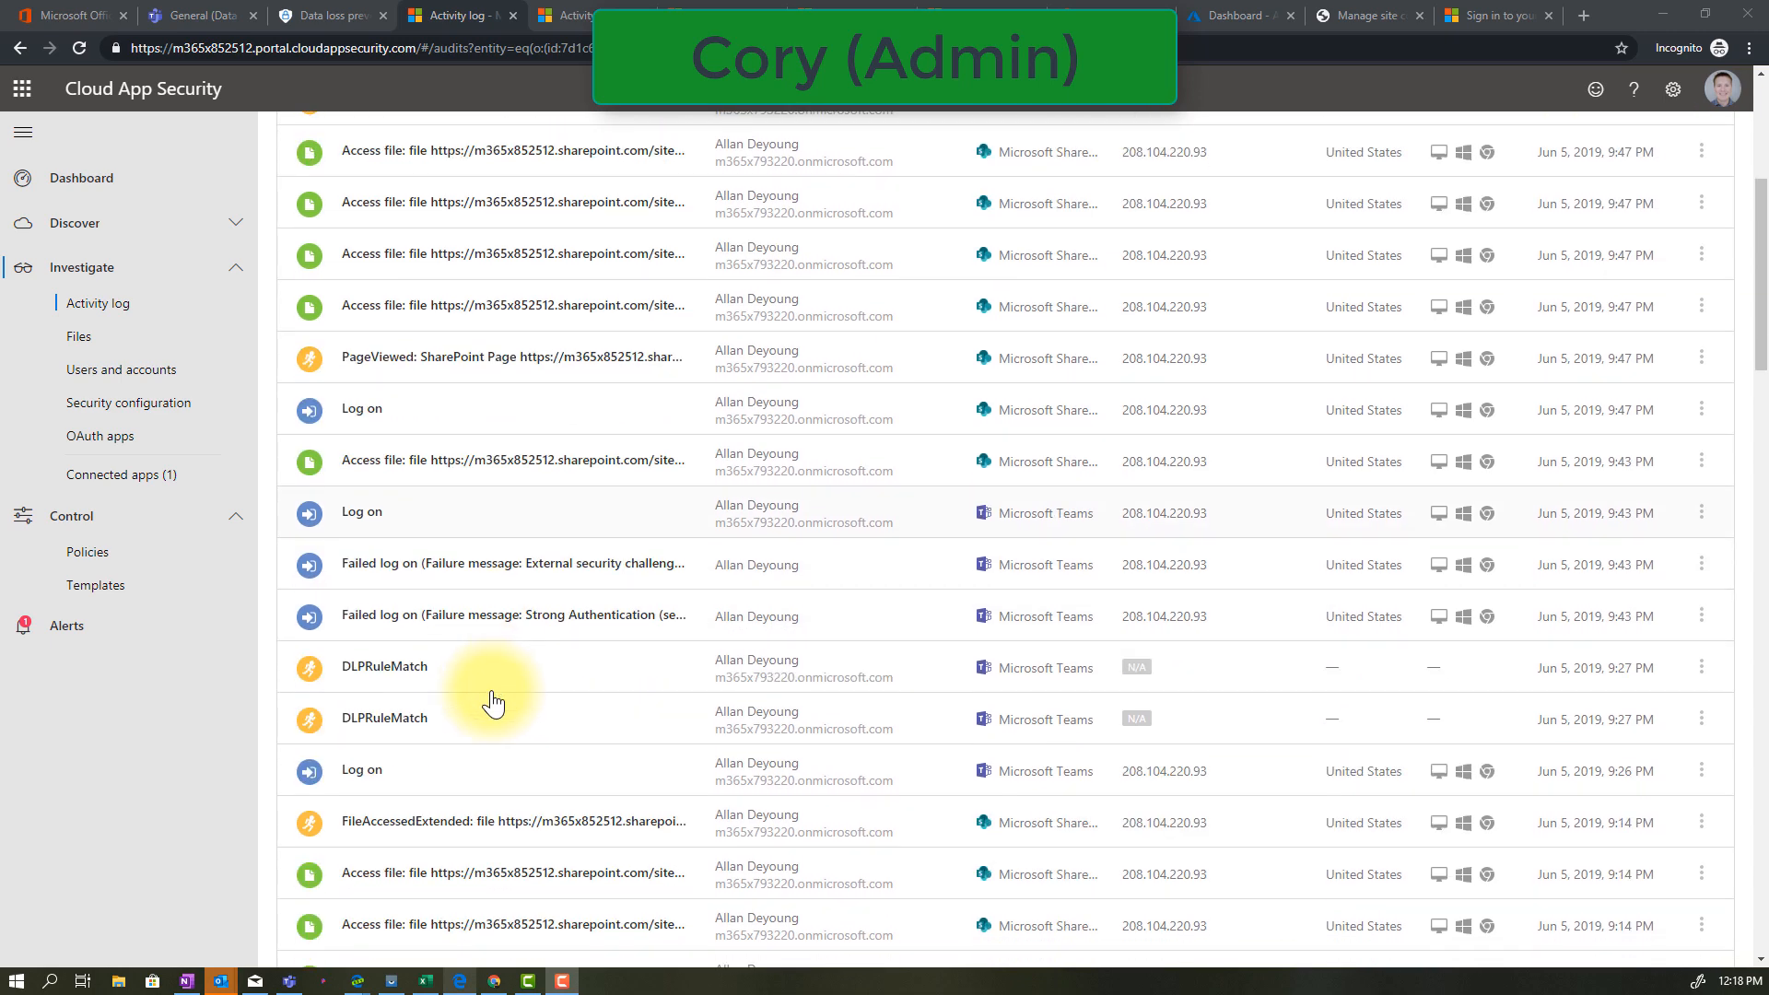
scroll(493, 703, down, 10)
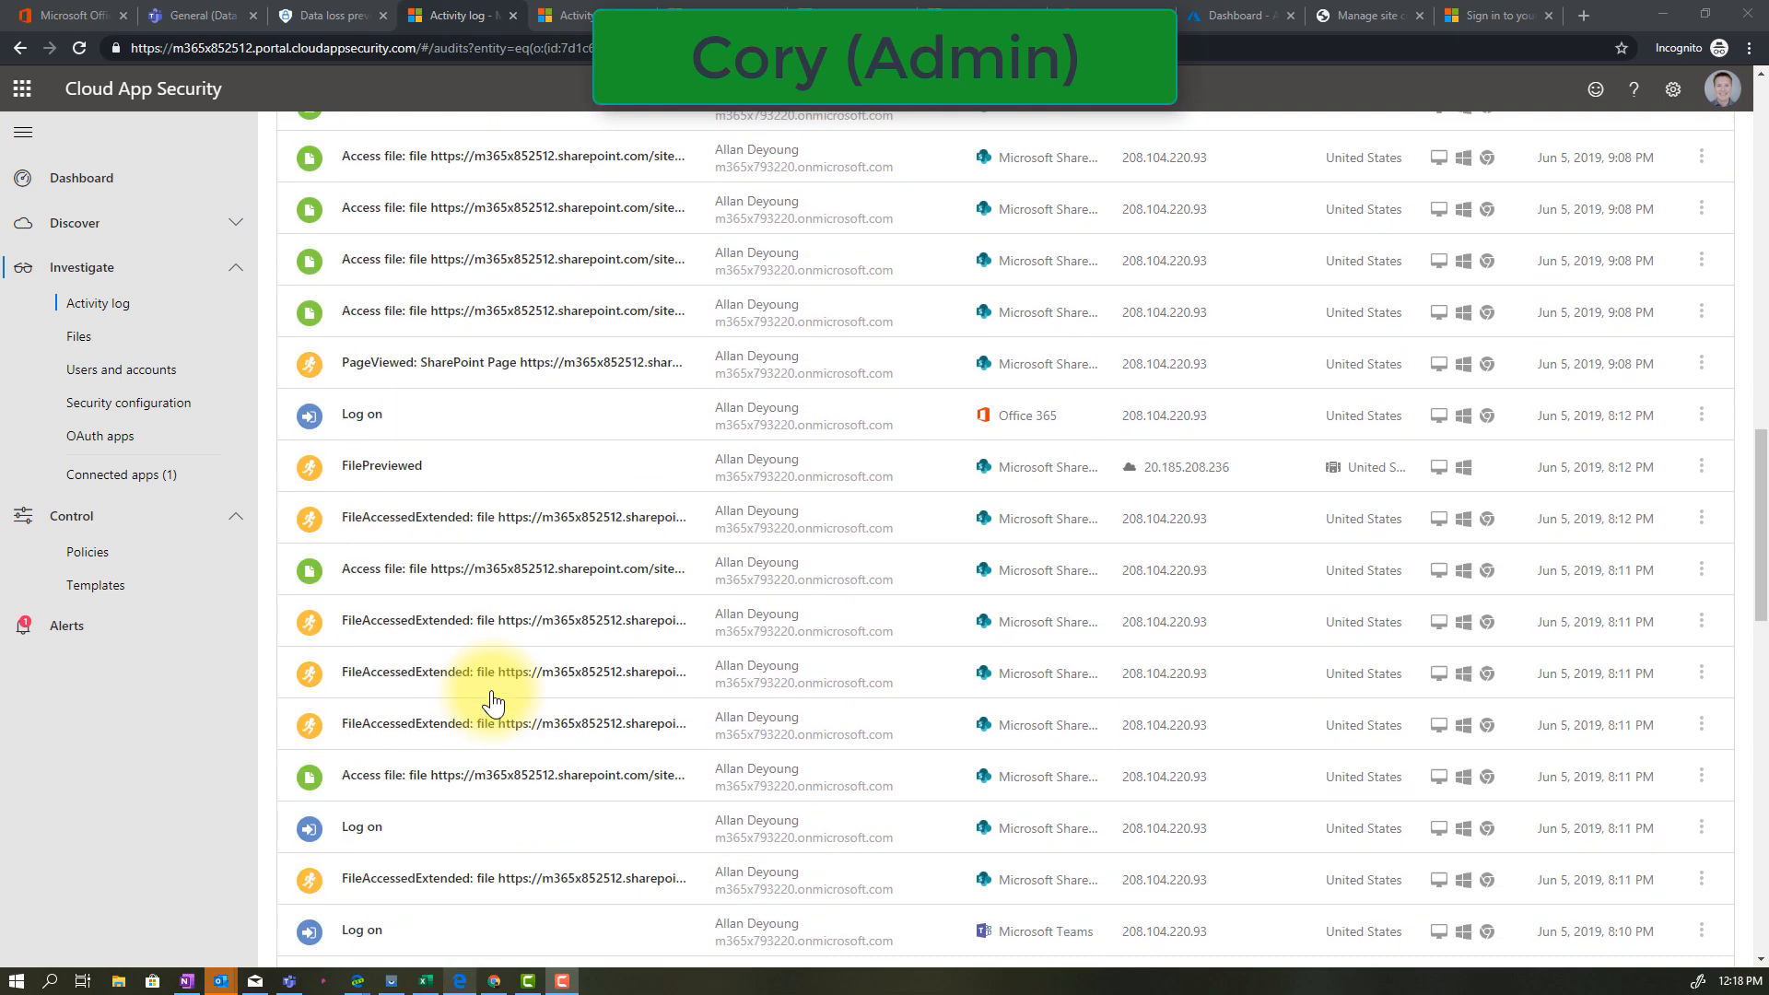
Expand the guest's file access event from Jun 5, 2019, 10:32 PM in the activity log and review its raw source data
scroll(493, 703, down, 4)
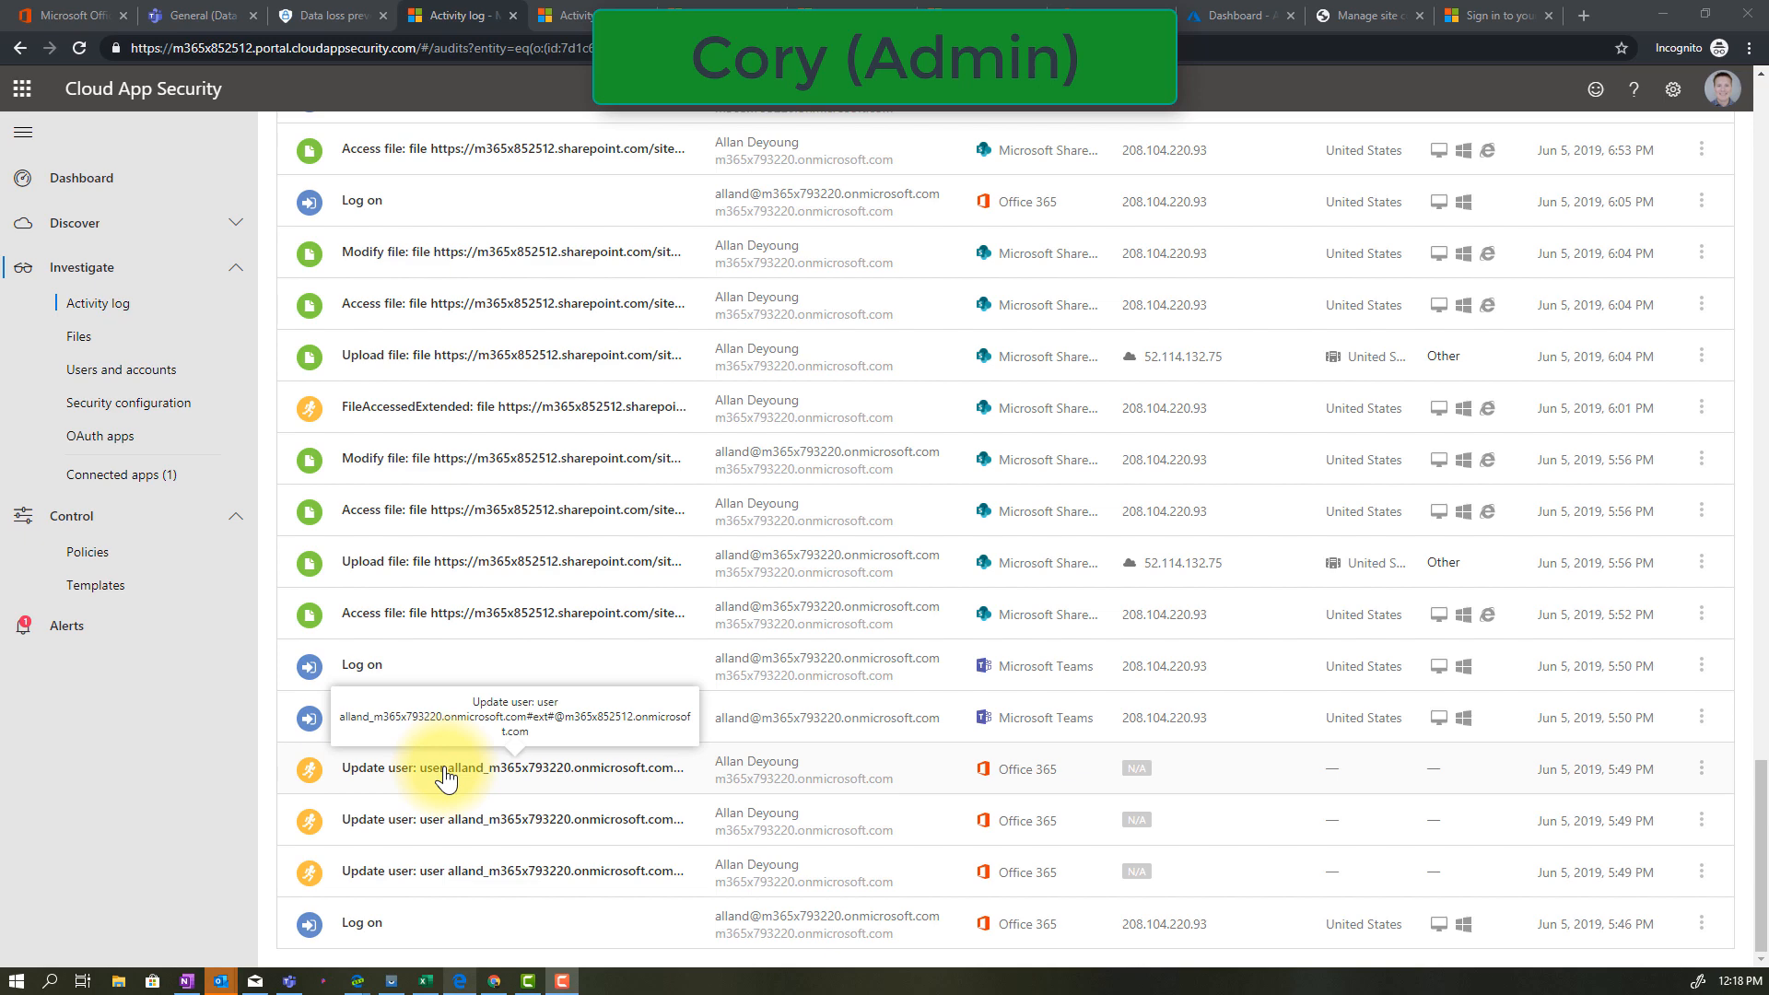
scroll(446, 779, up, 14)
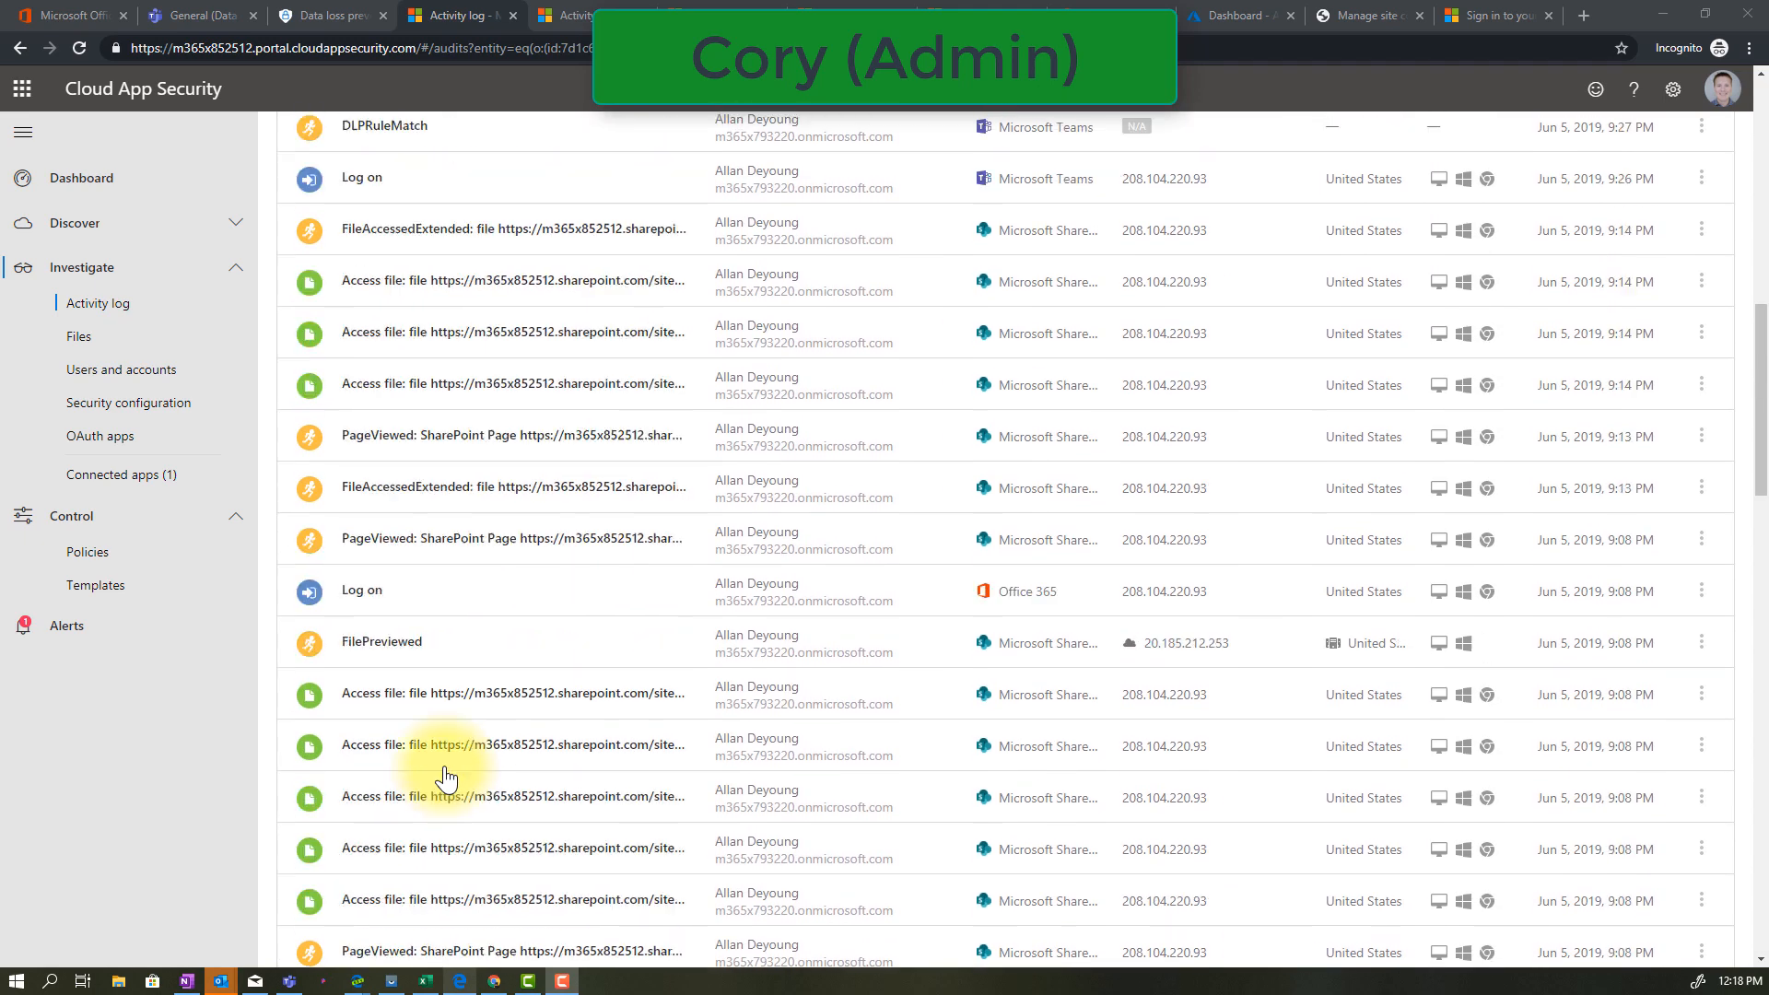
scroll(446, 778, up, 10)
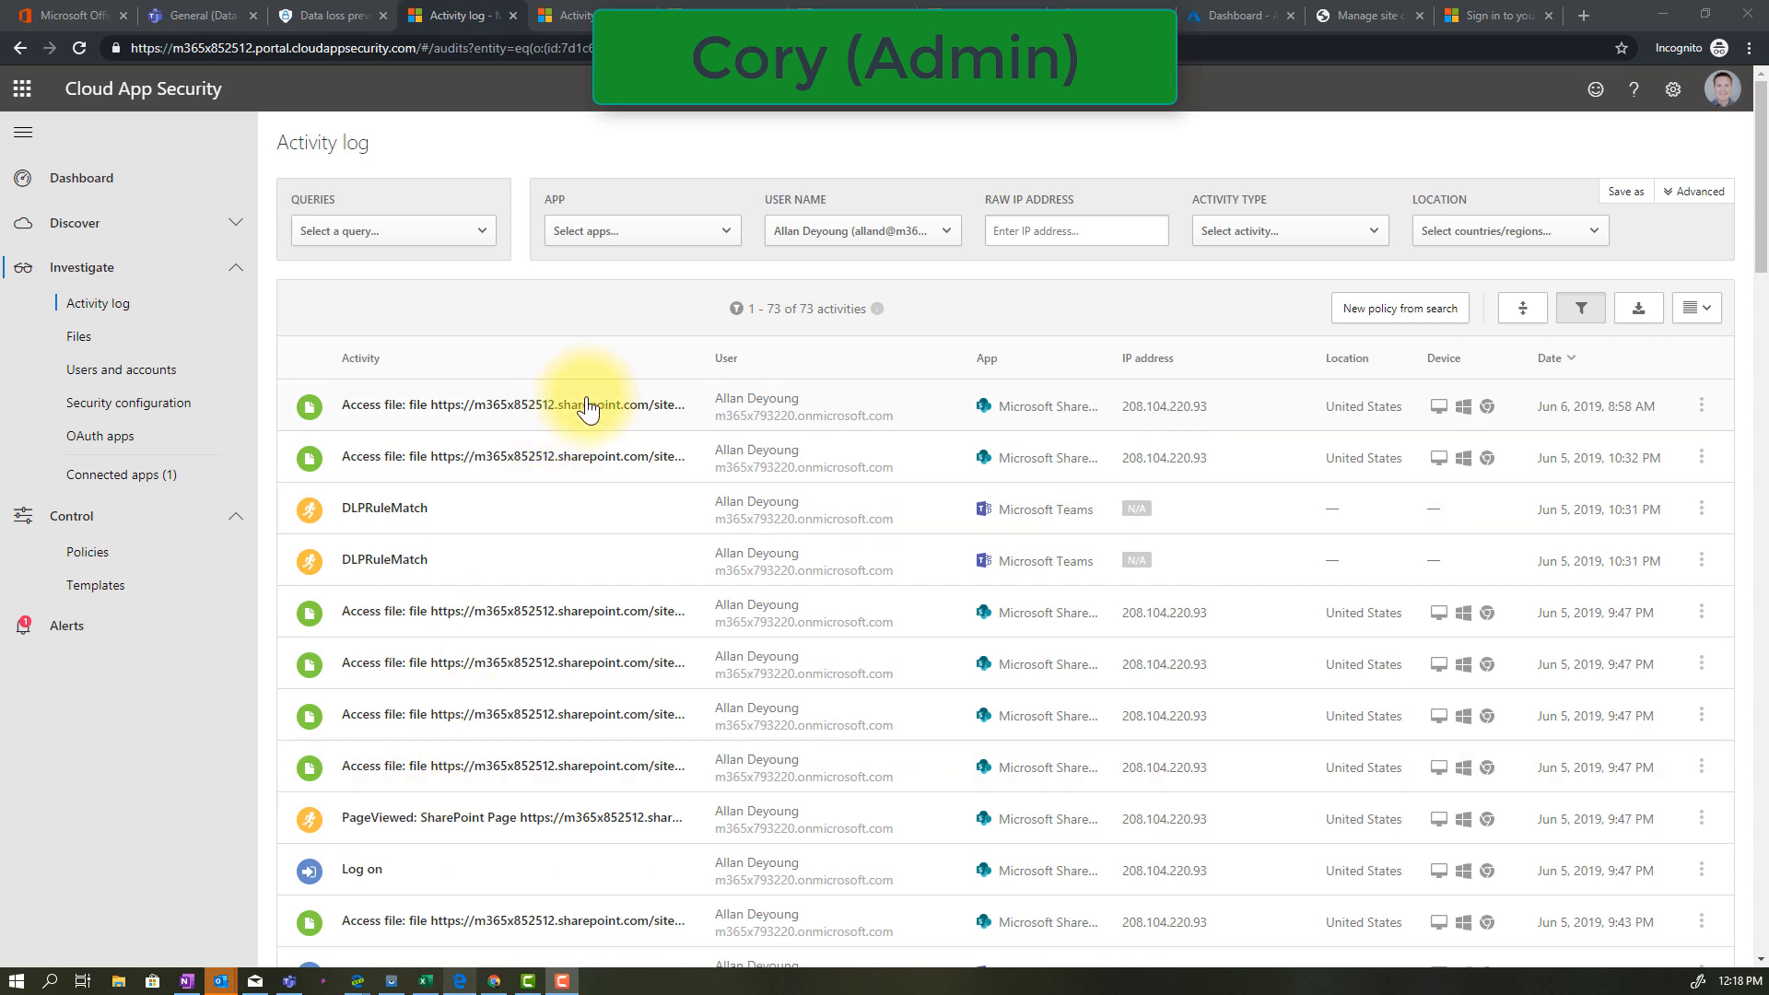
click(573, 475)
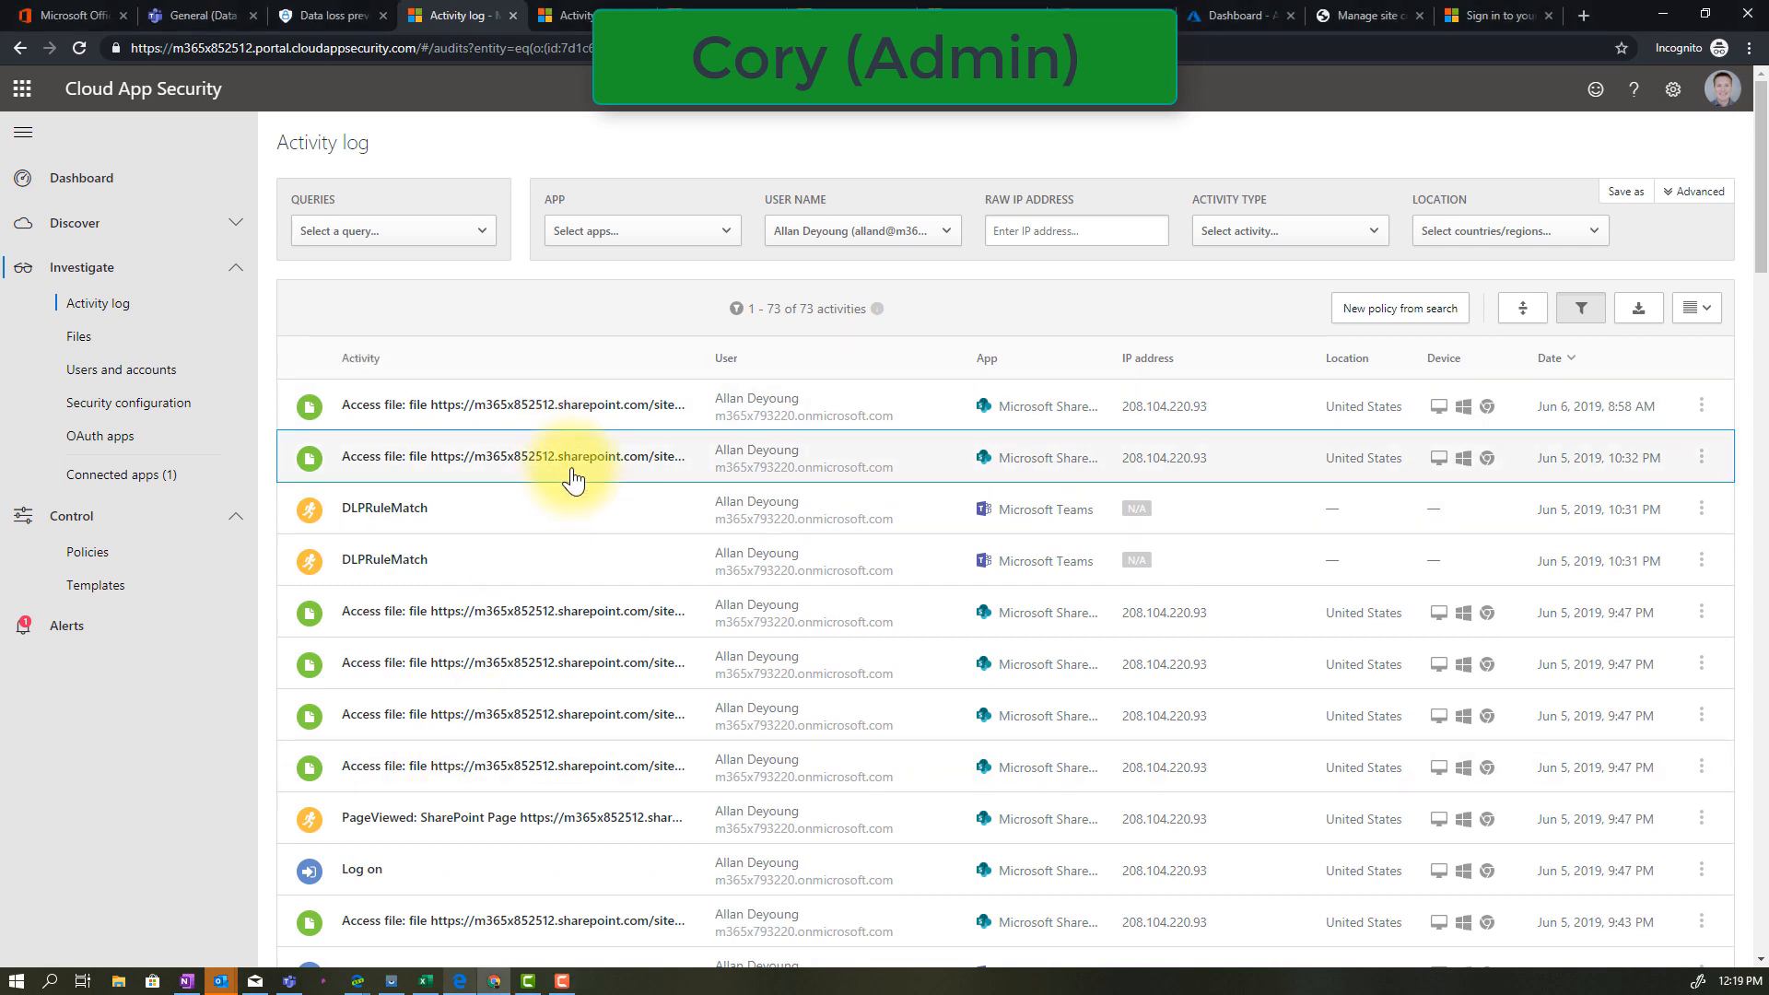
click(573, 475)
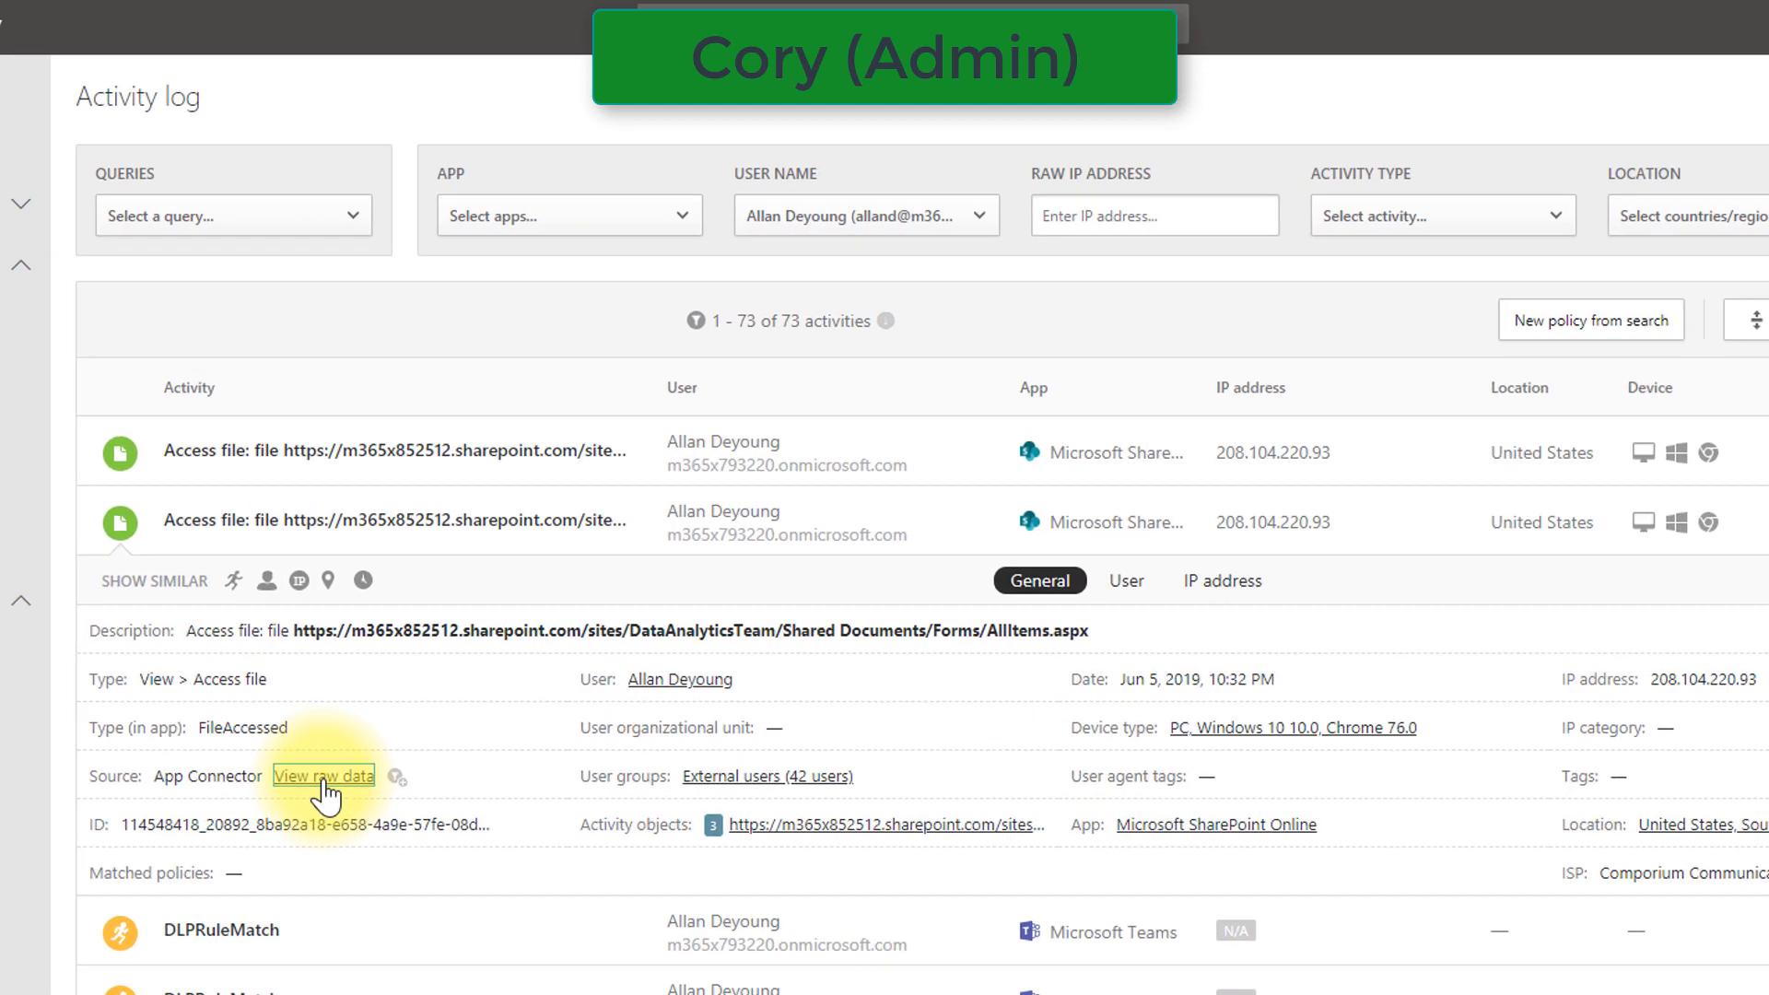
click(458, 647)
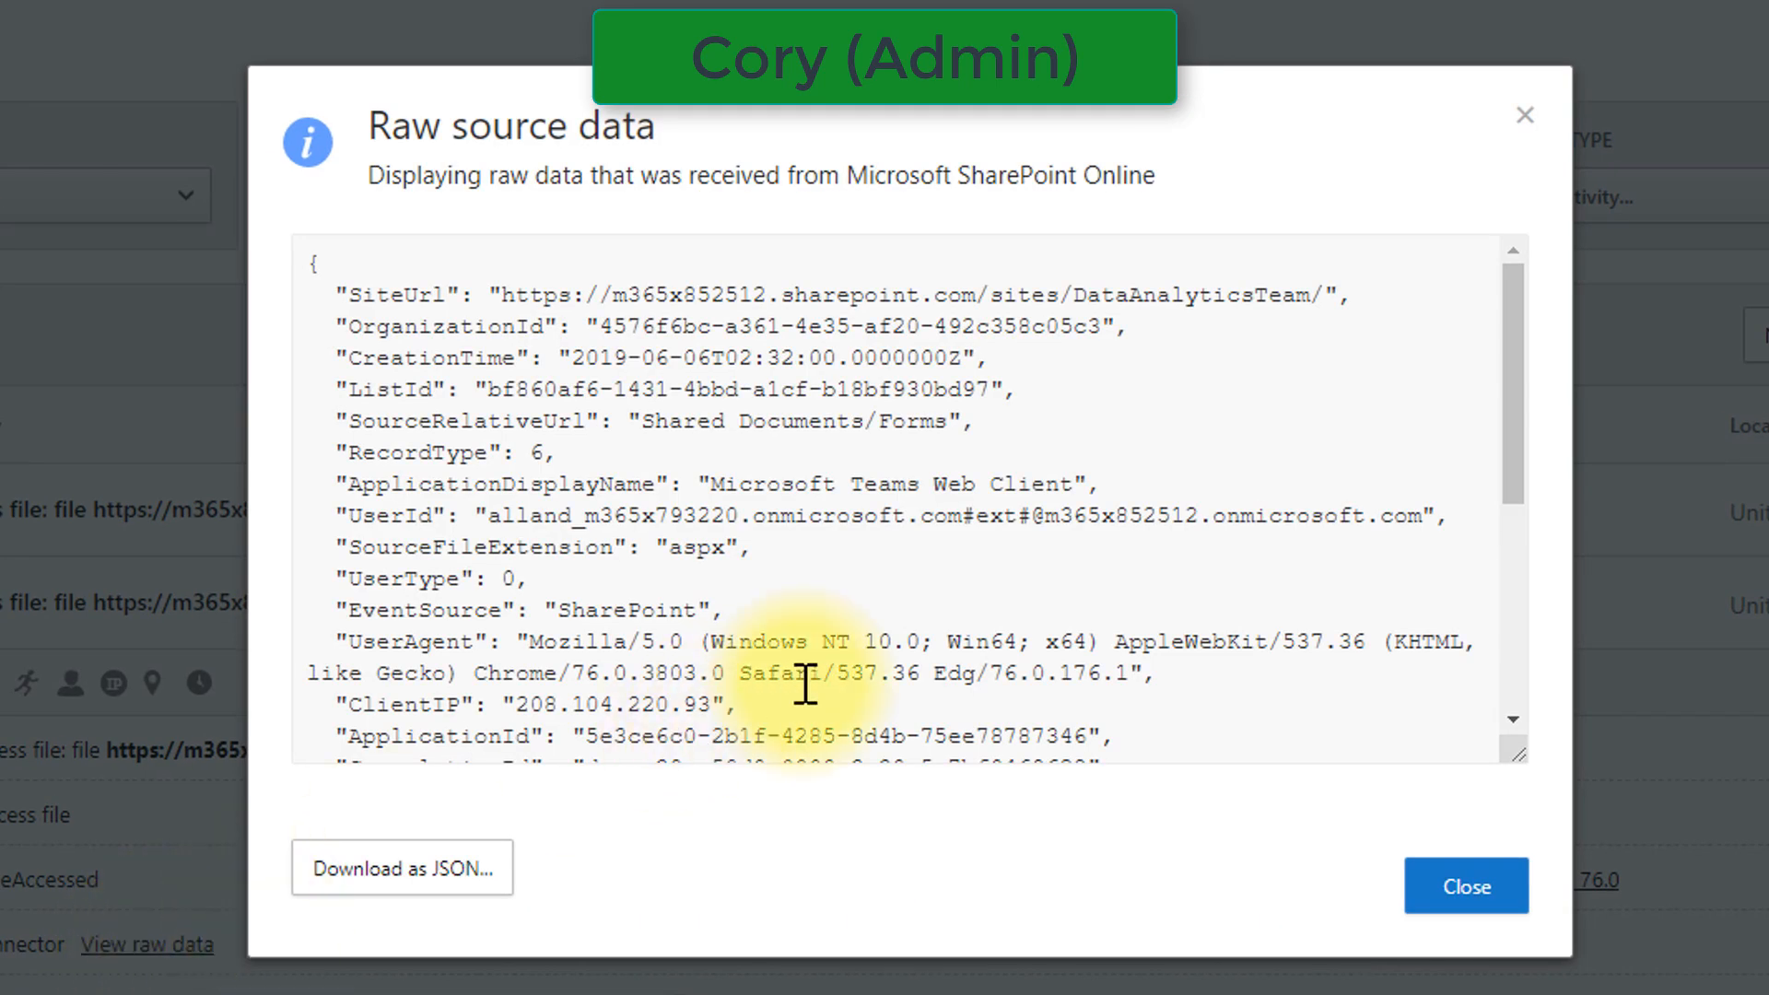
scroll(810, 679, down, 5)
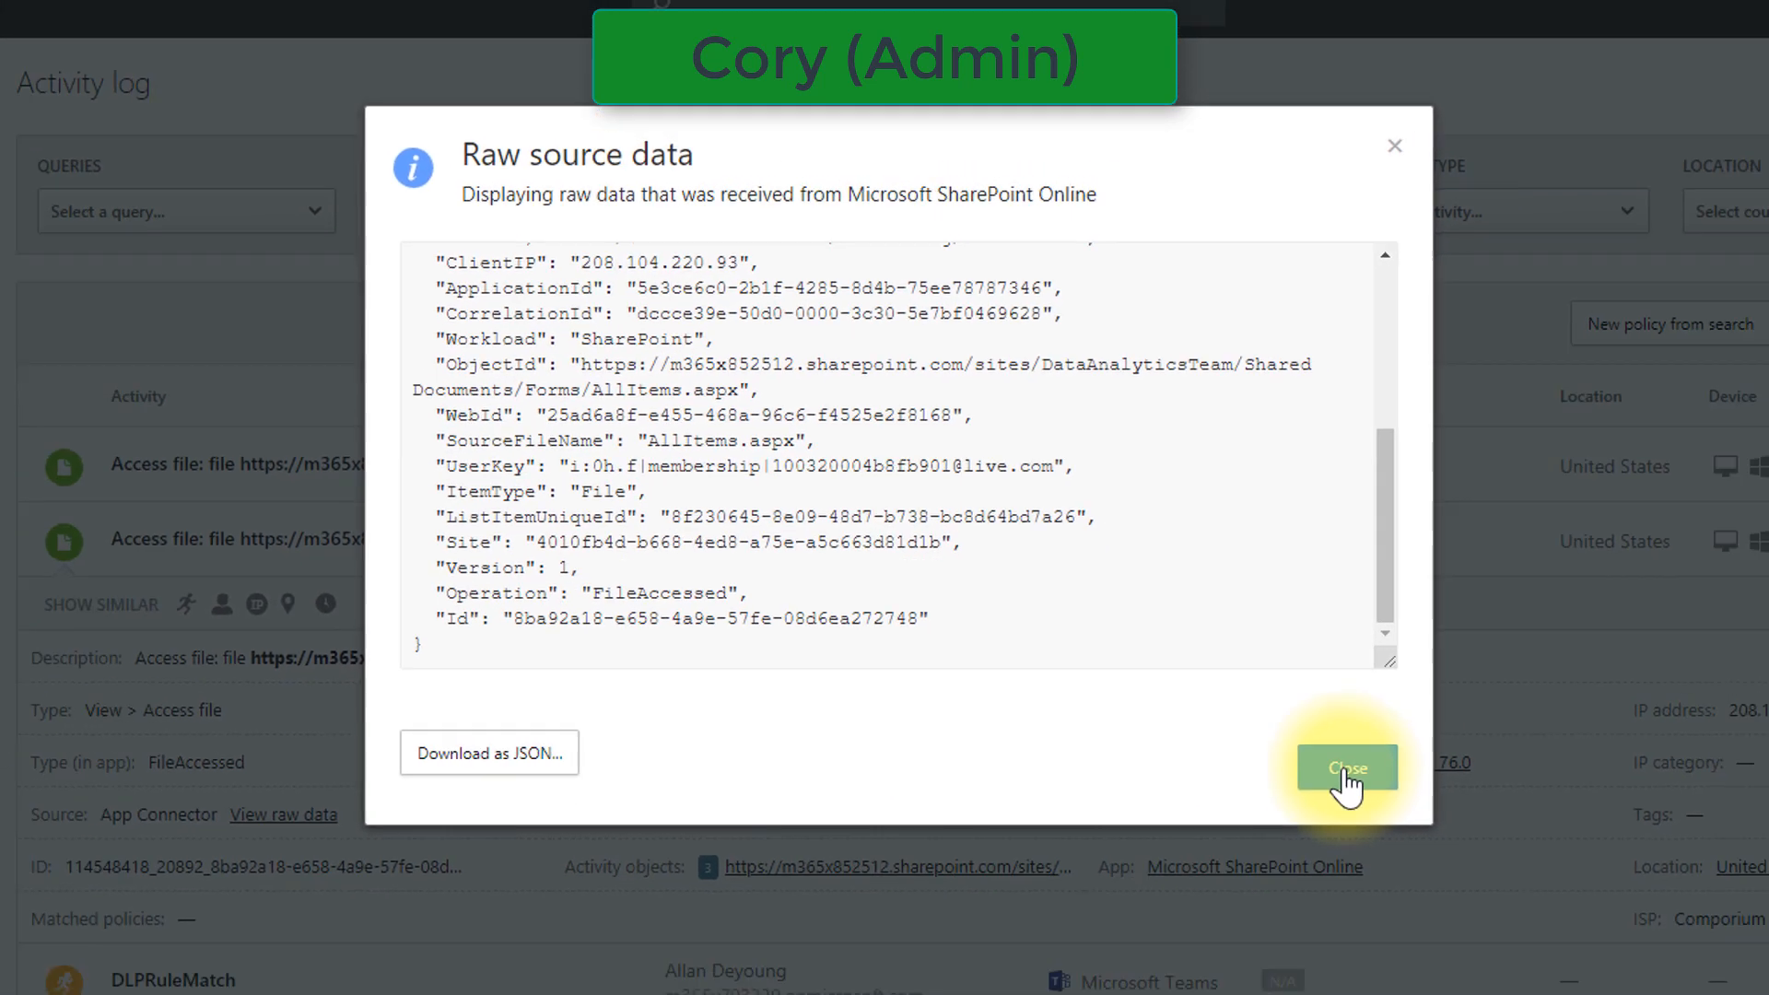
click(1346, 771)
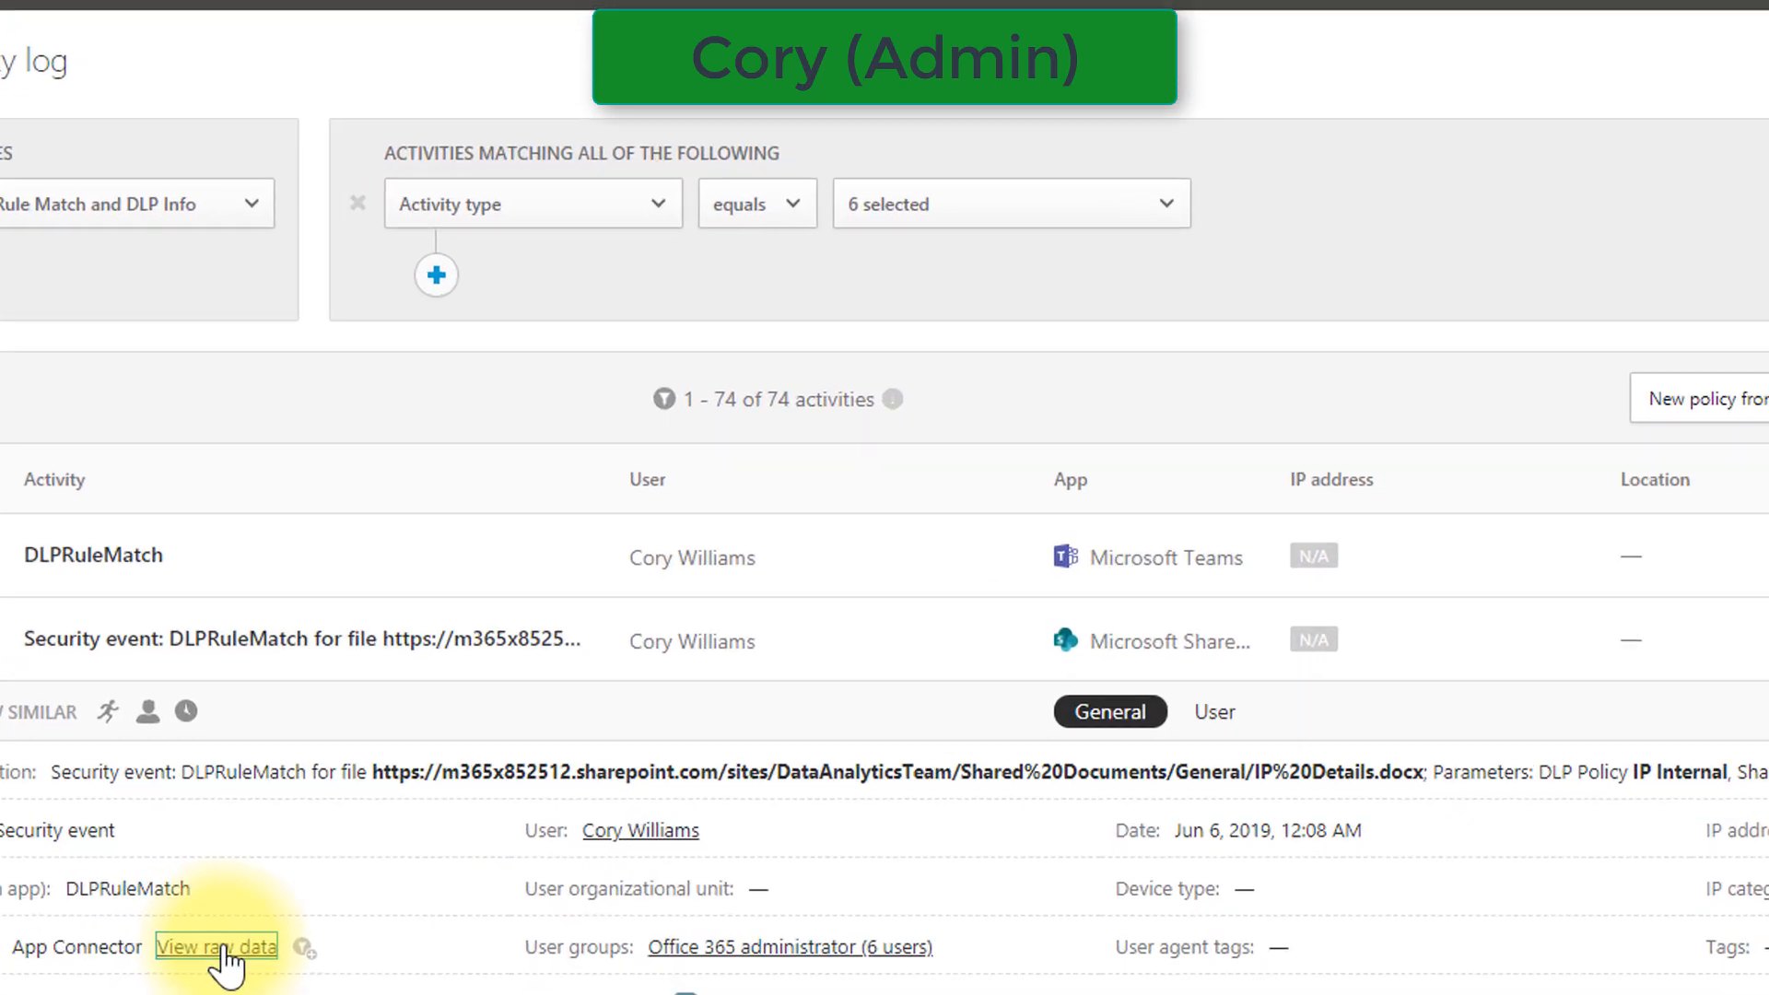
Review the raw source data of the expanded SharePoint DLPRuleMatch event, including its rule mode and policy name, and close it
click(465, 687)
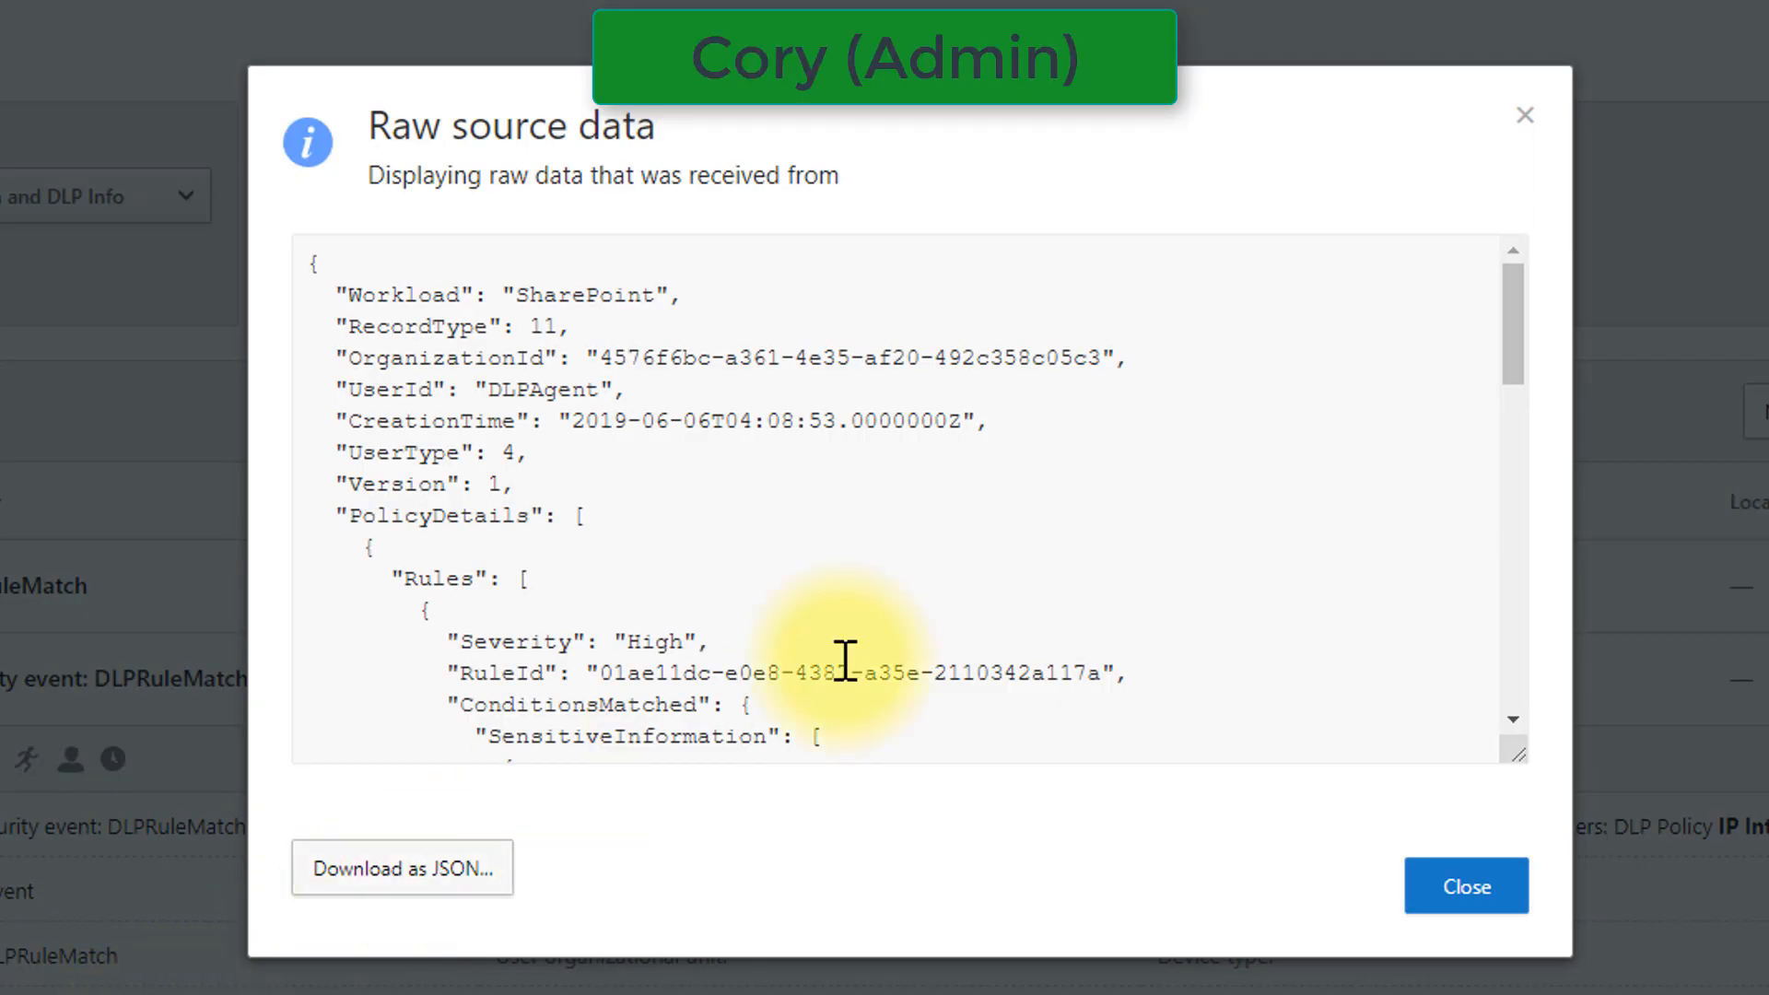
scroll(905, 636, down, 5)
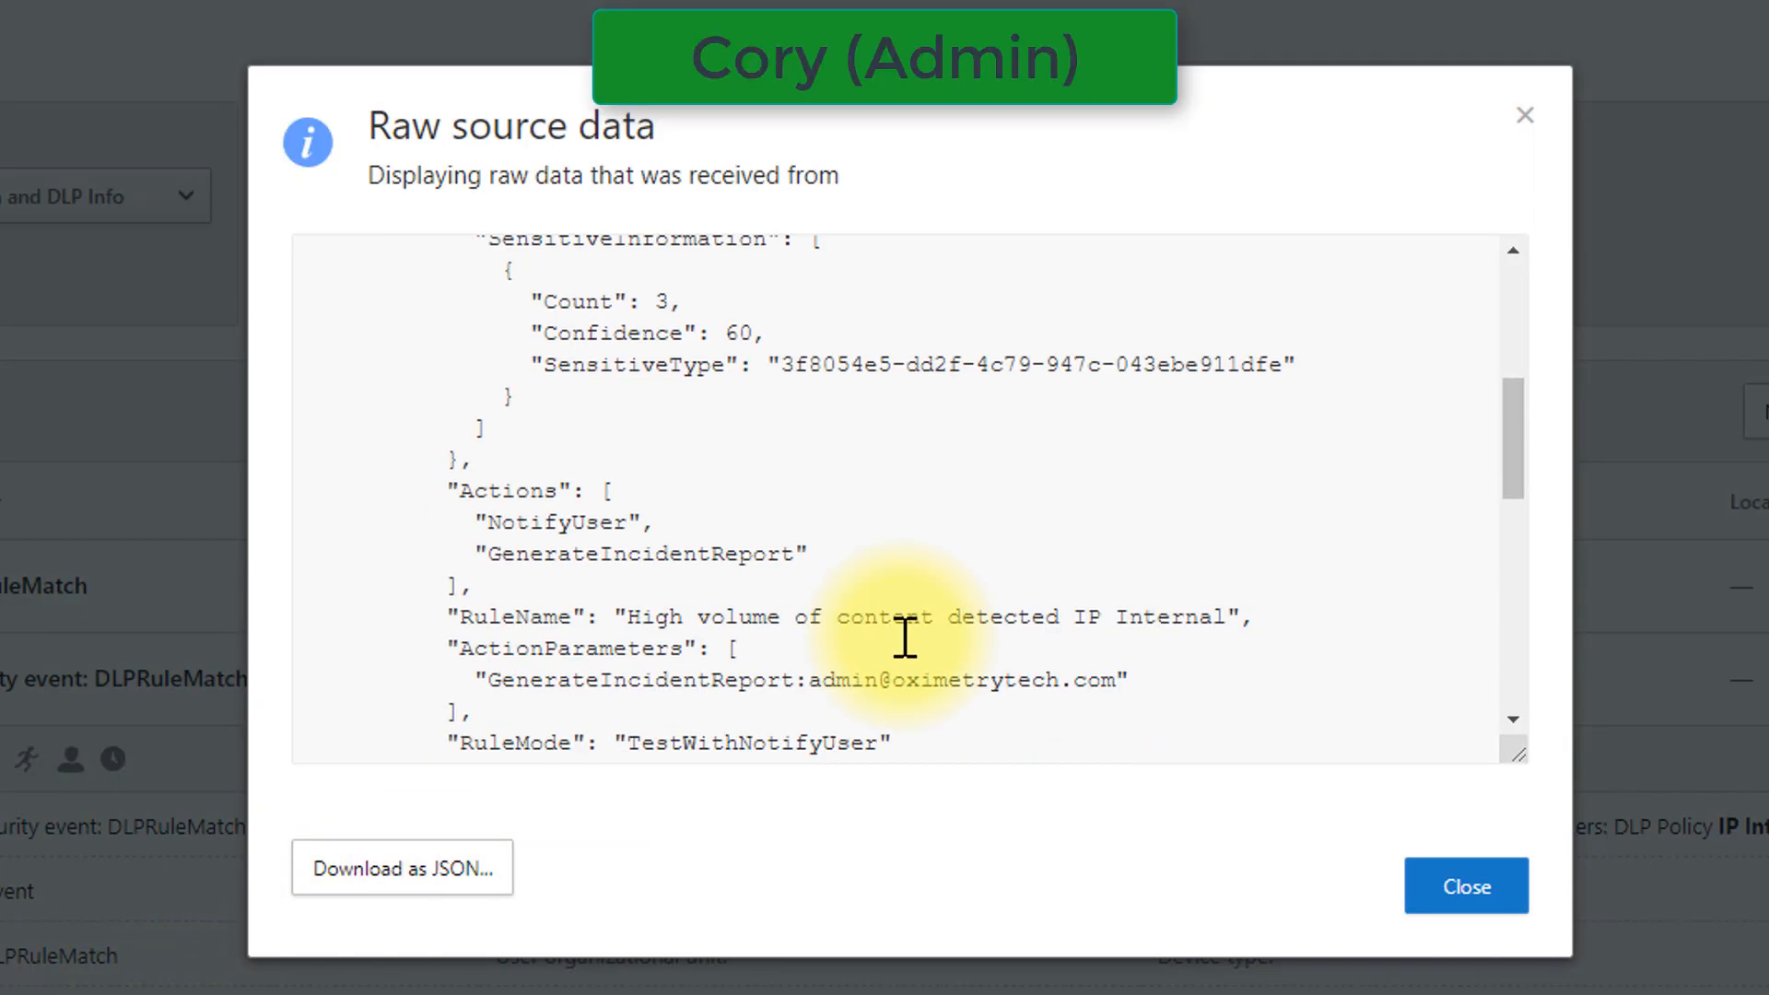
scroll(904, 633, up, 2)
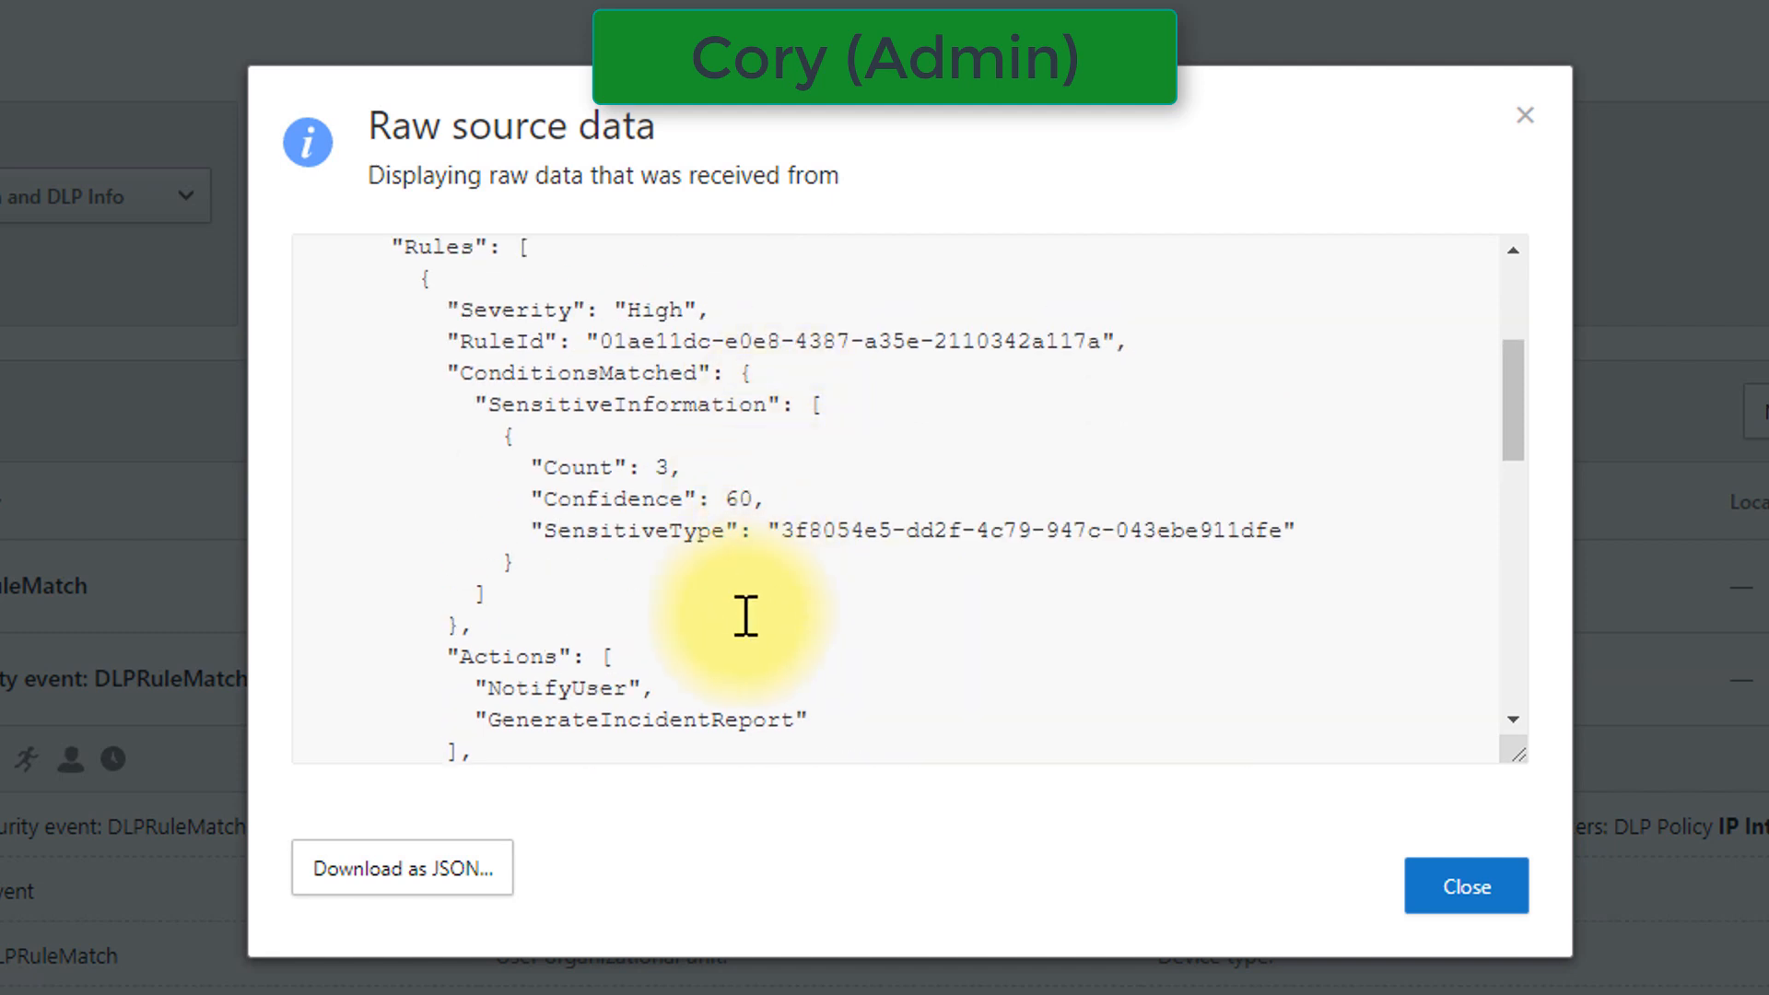
scroll(745, 617, down, 2)
scroll(744, 634, down, 4)
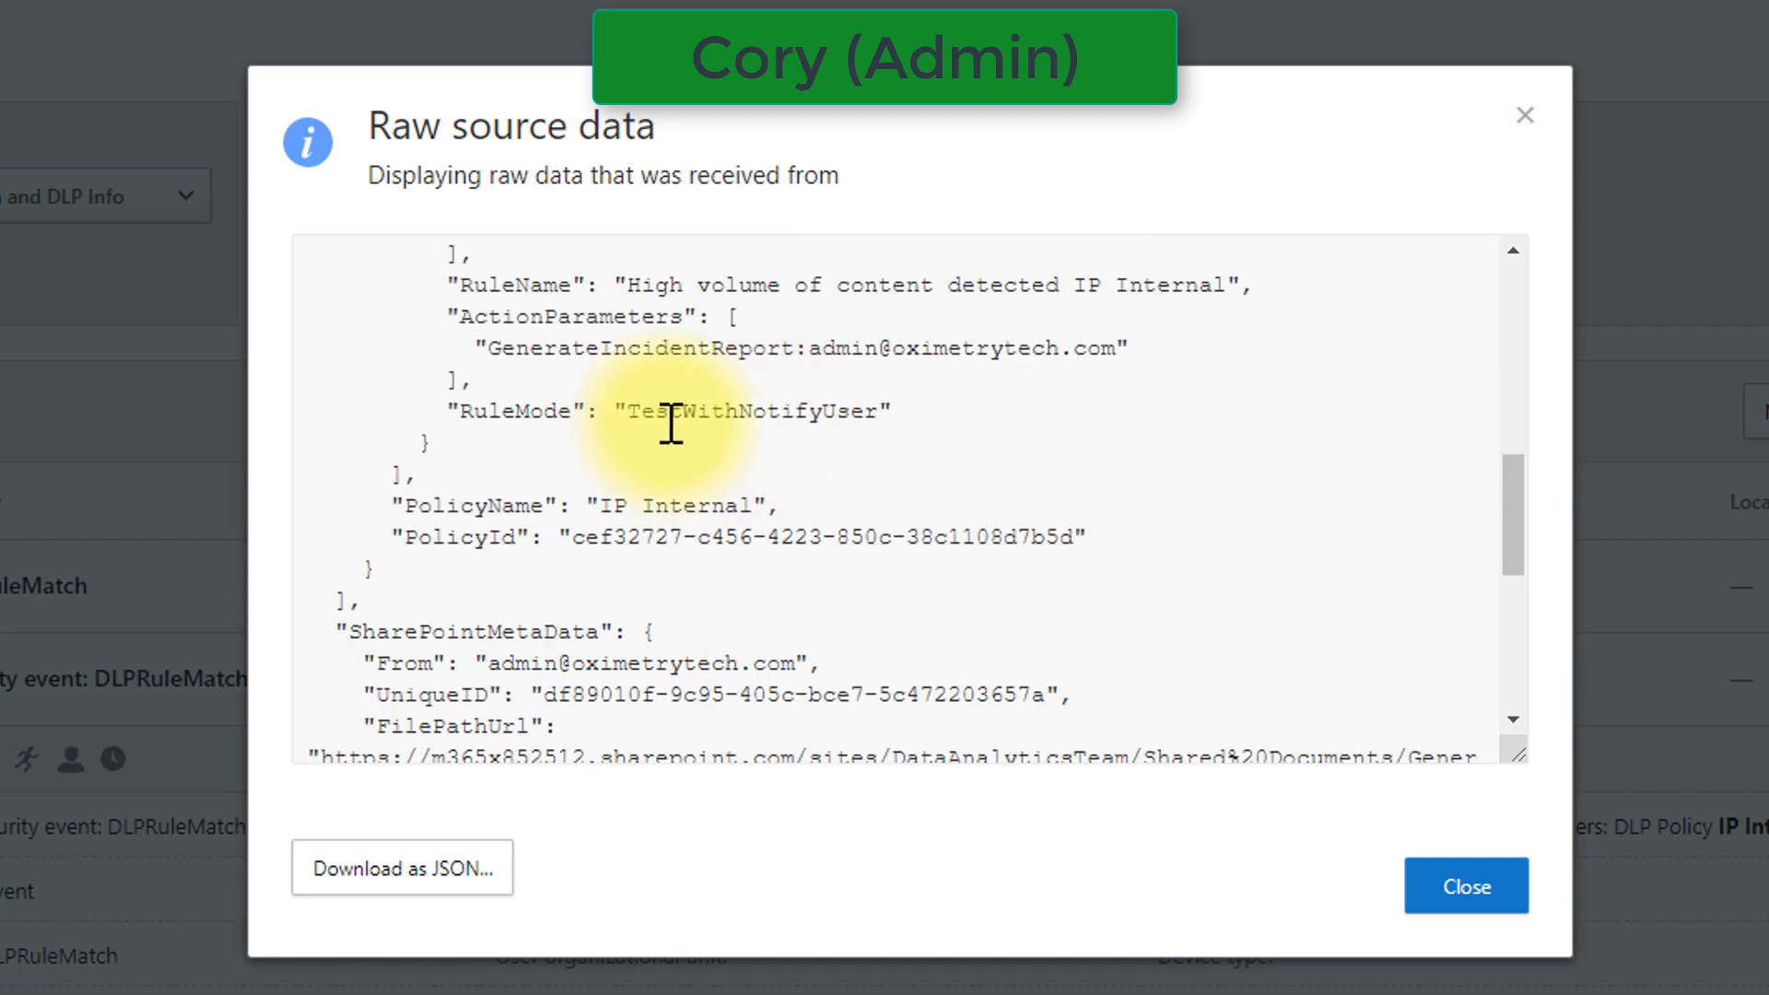
drag(669, 411, 838, 434)
drag(783, 505, 589, 501)
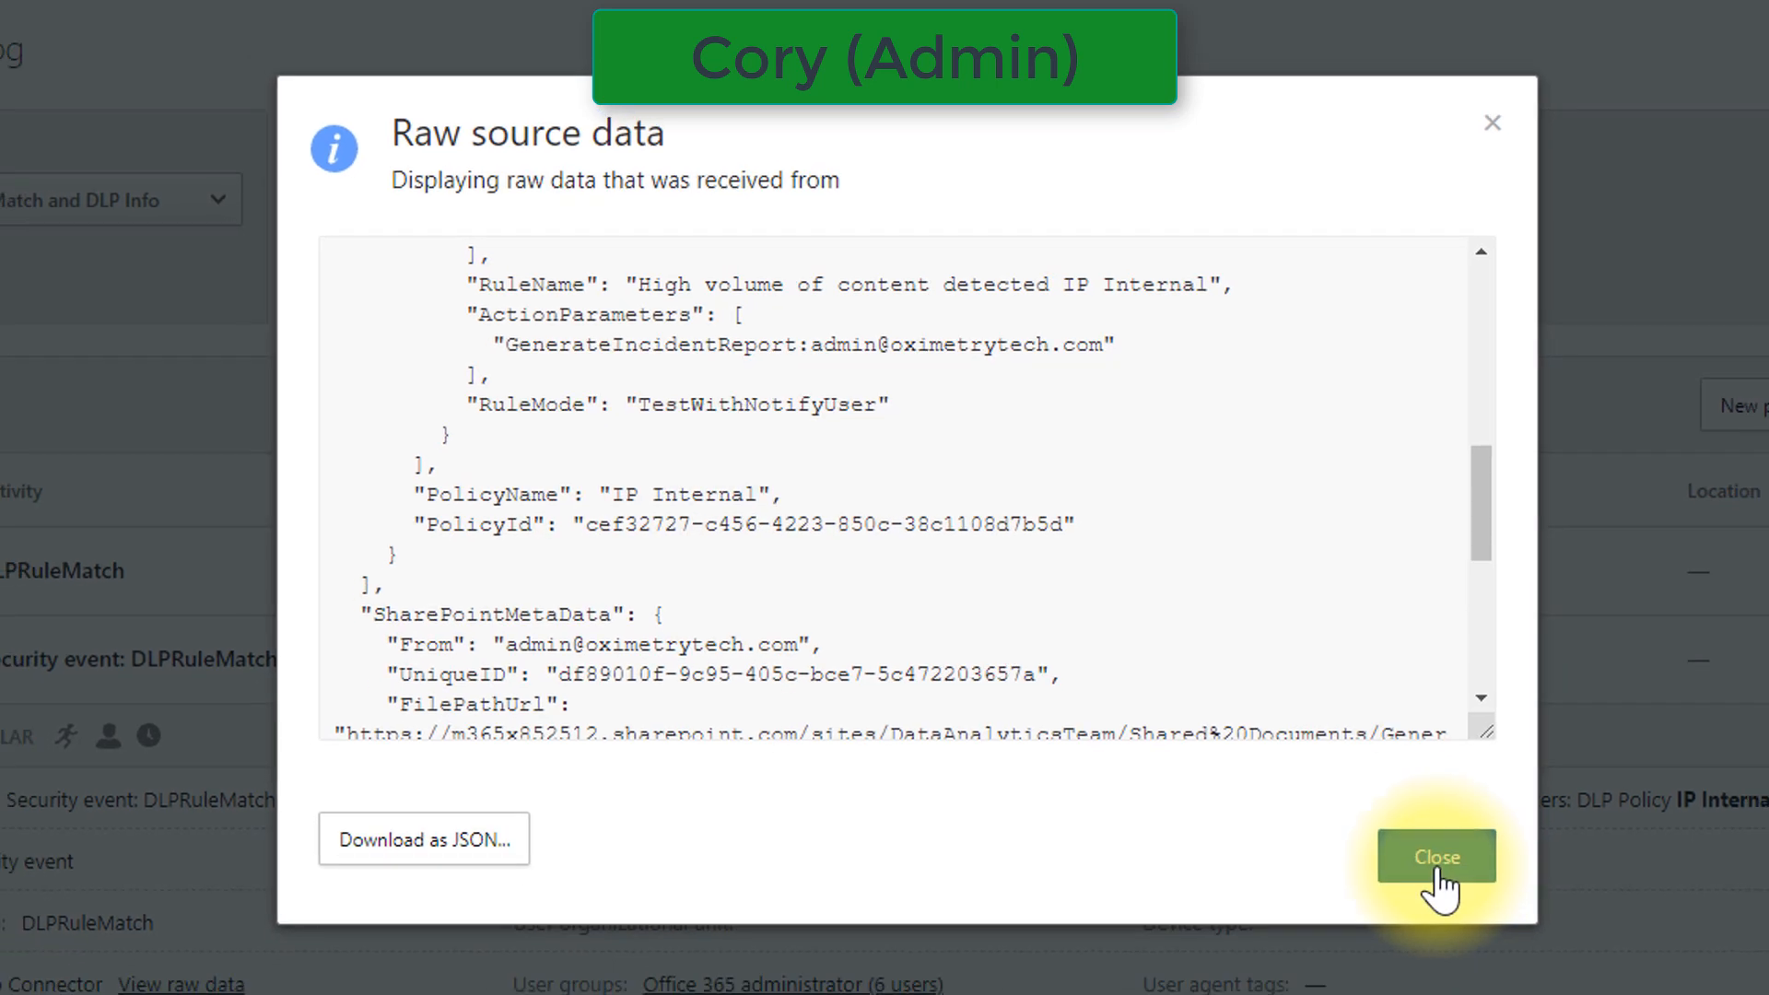
click(1445, 889)
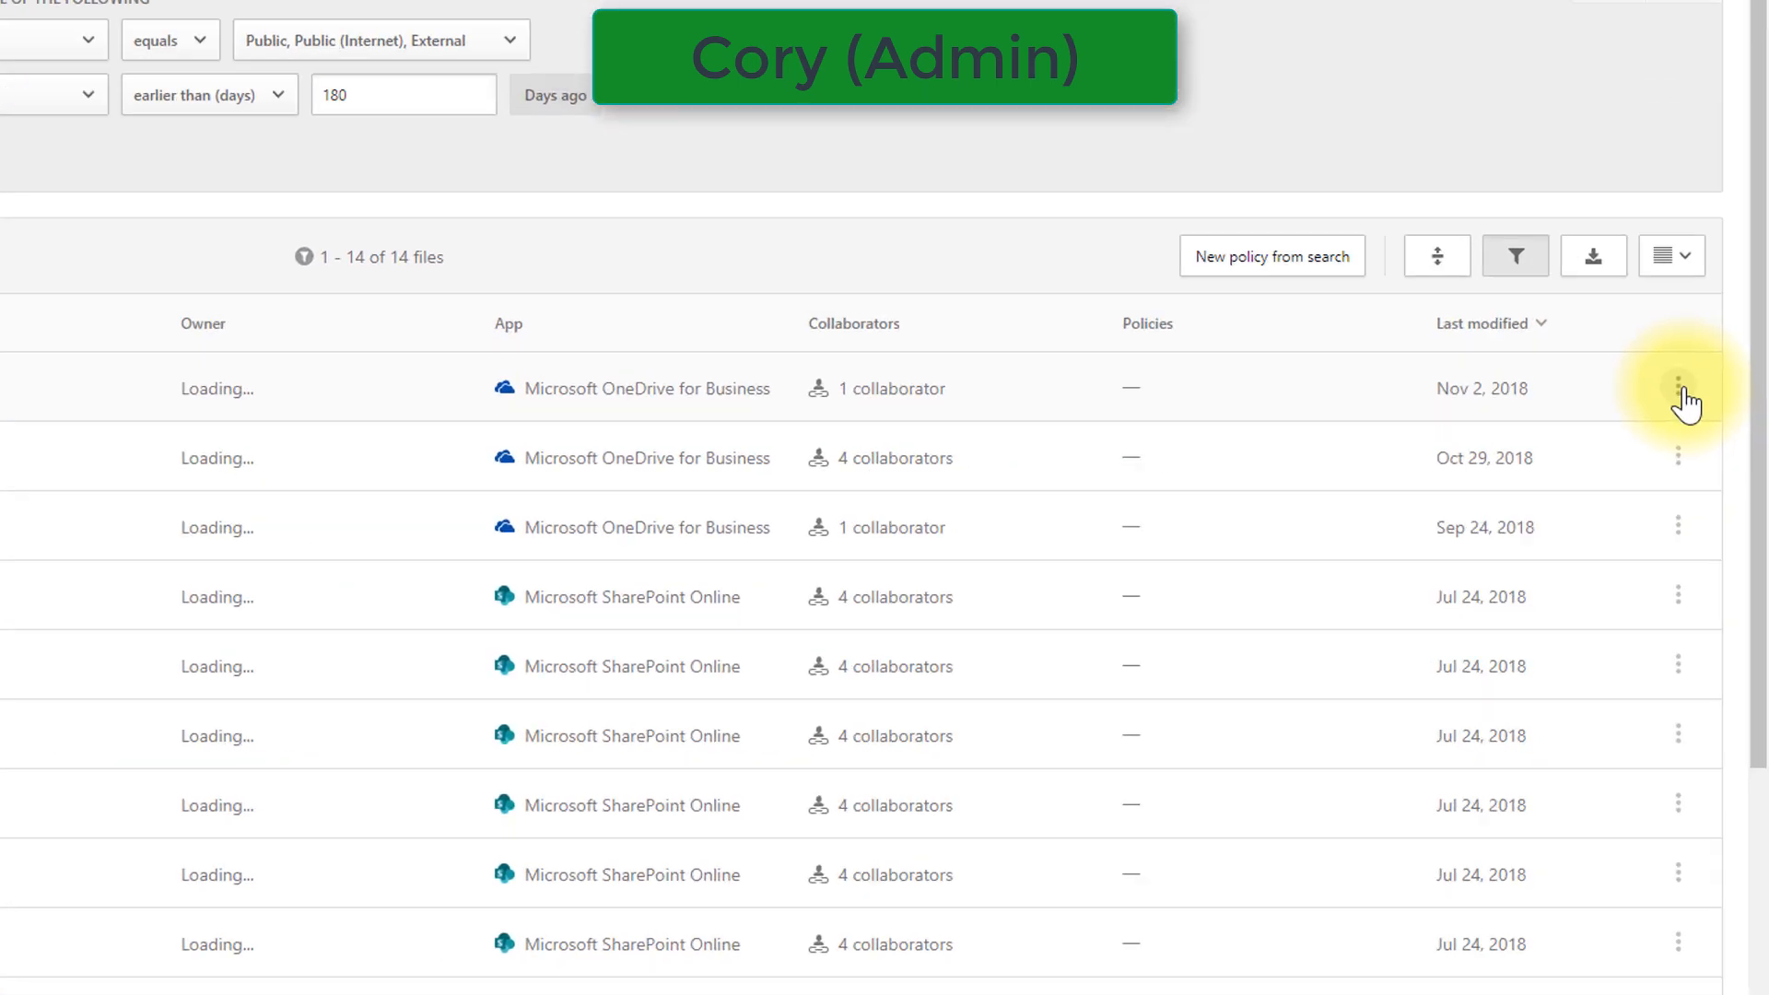
Open the available actions for the externally shared OneDrive for Business file last modified Nov 2, 2018
click(1678, 387)
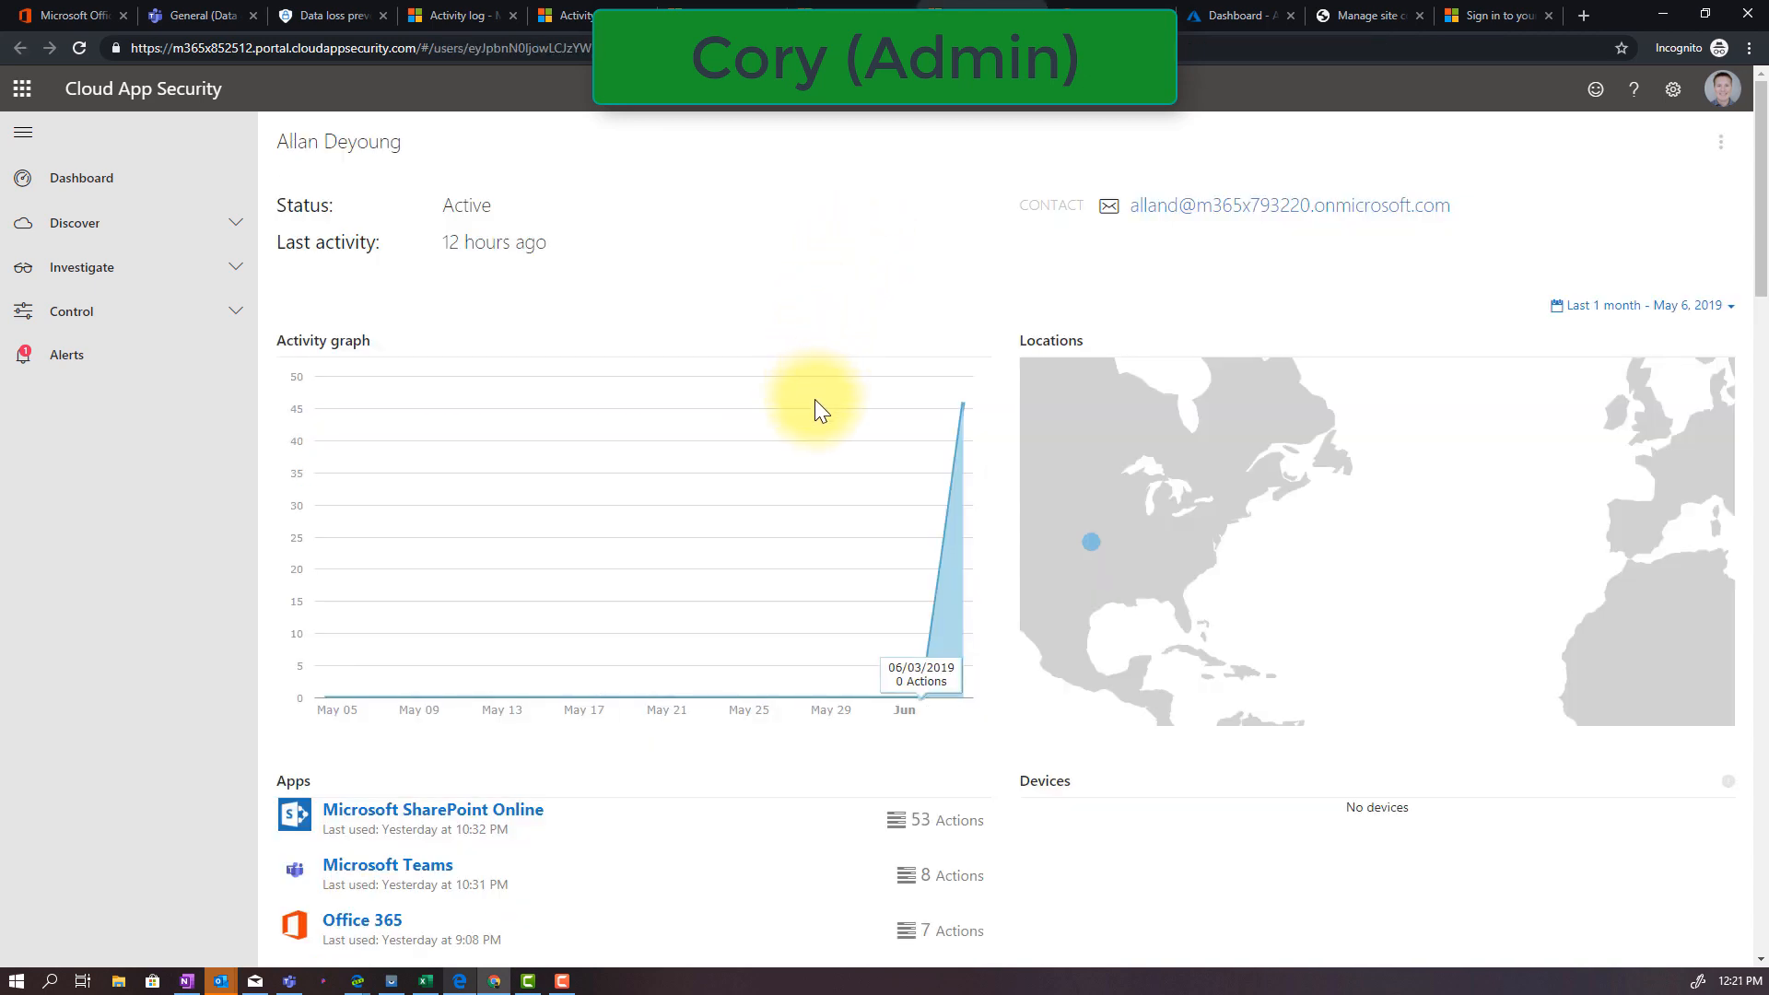
Examine the guest user's app usage and accounts, and open the Office 365 app's user list to look through its accounts
scroll(816, 433, down, 1)
scroll(825, 516, down, 3)
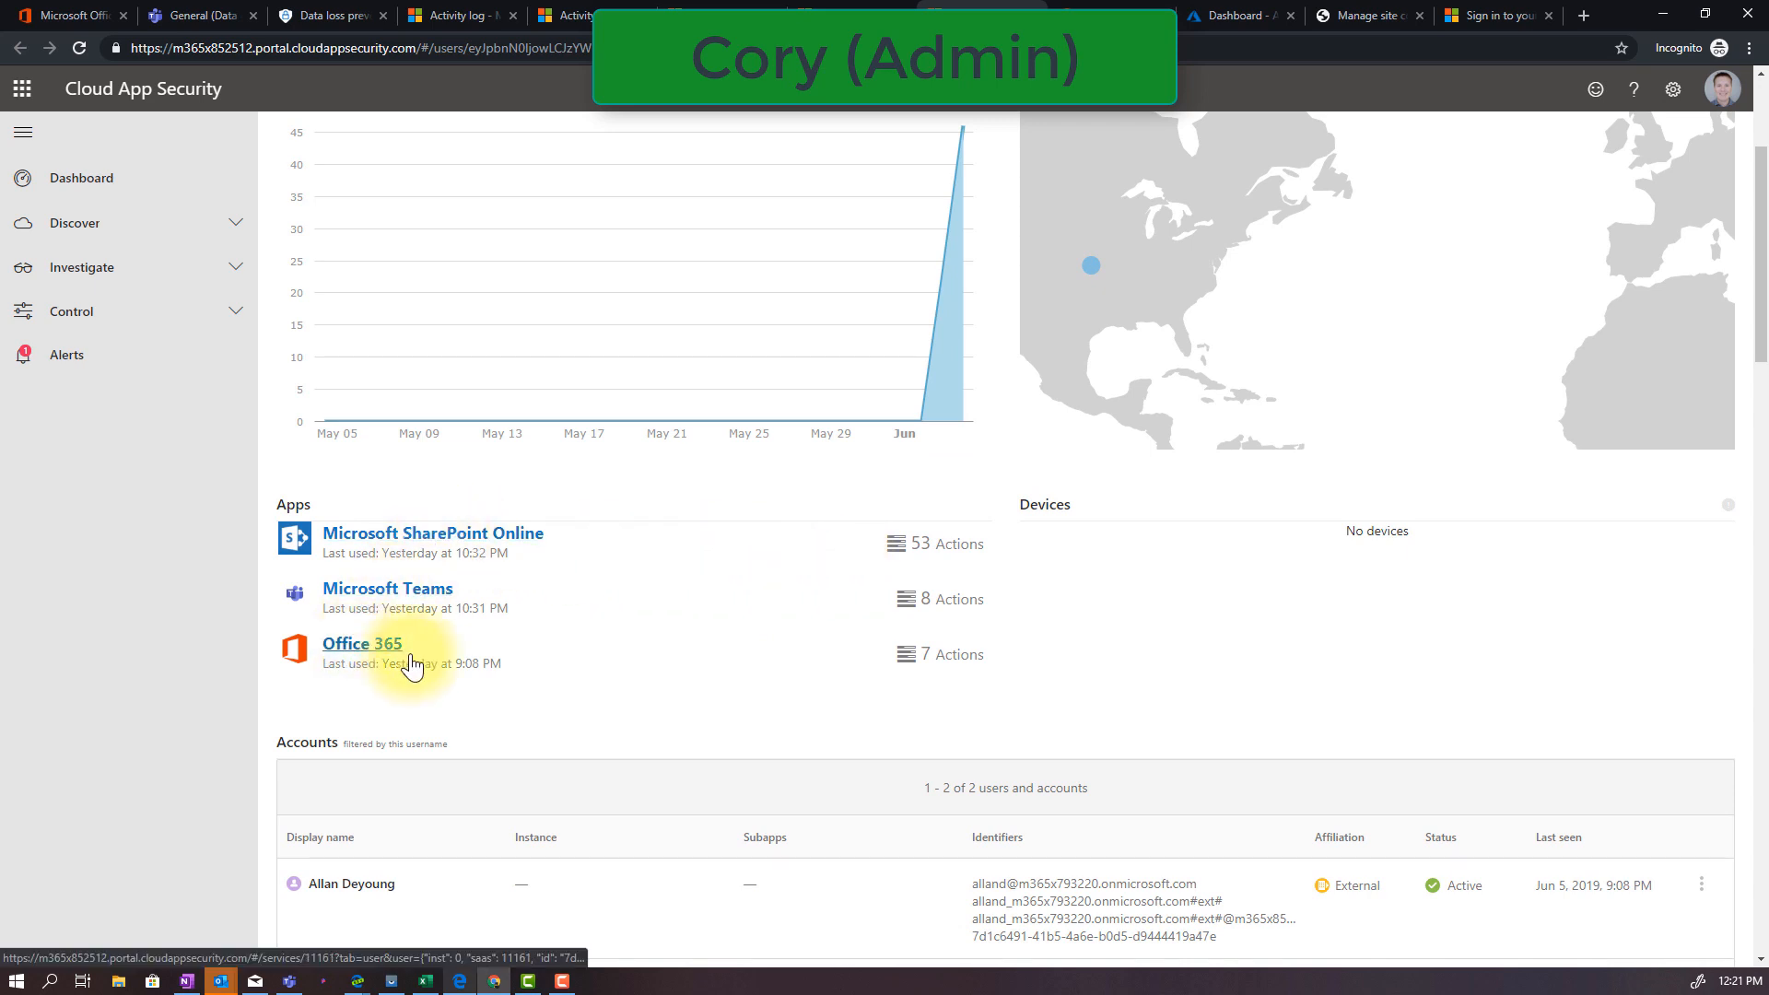
scroll(558, 655, down, 2)
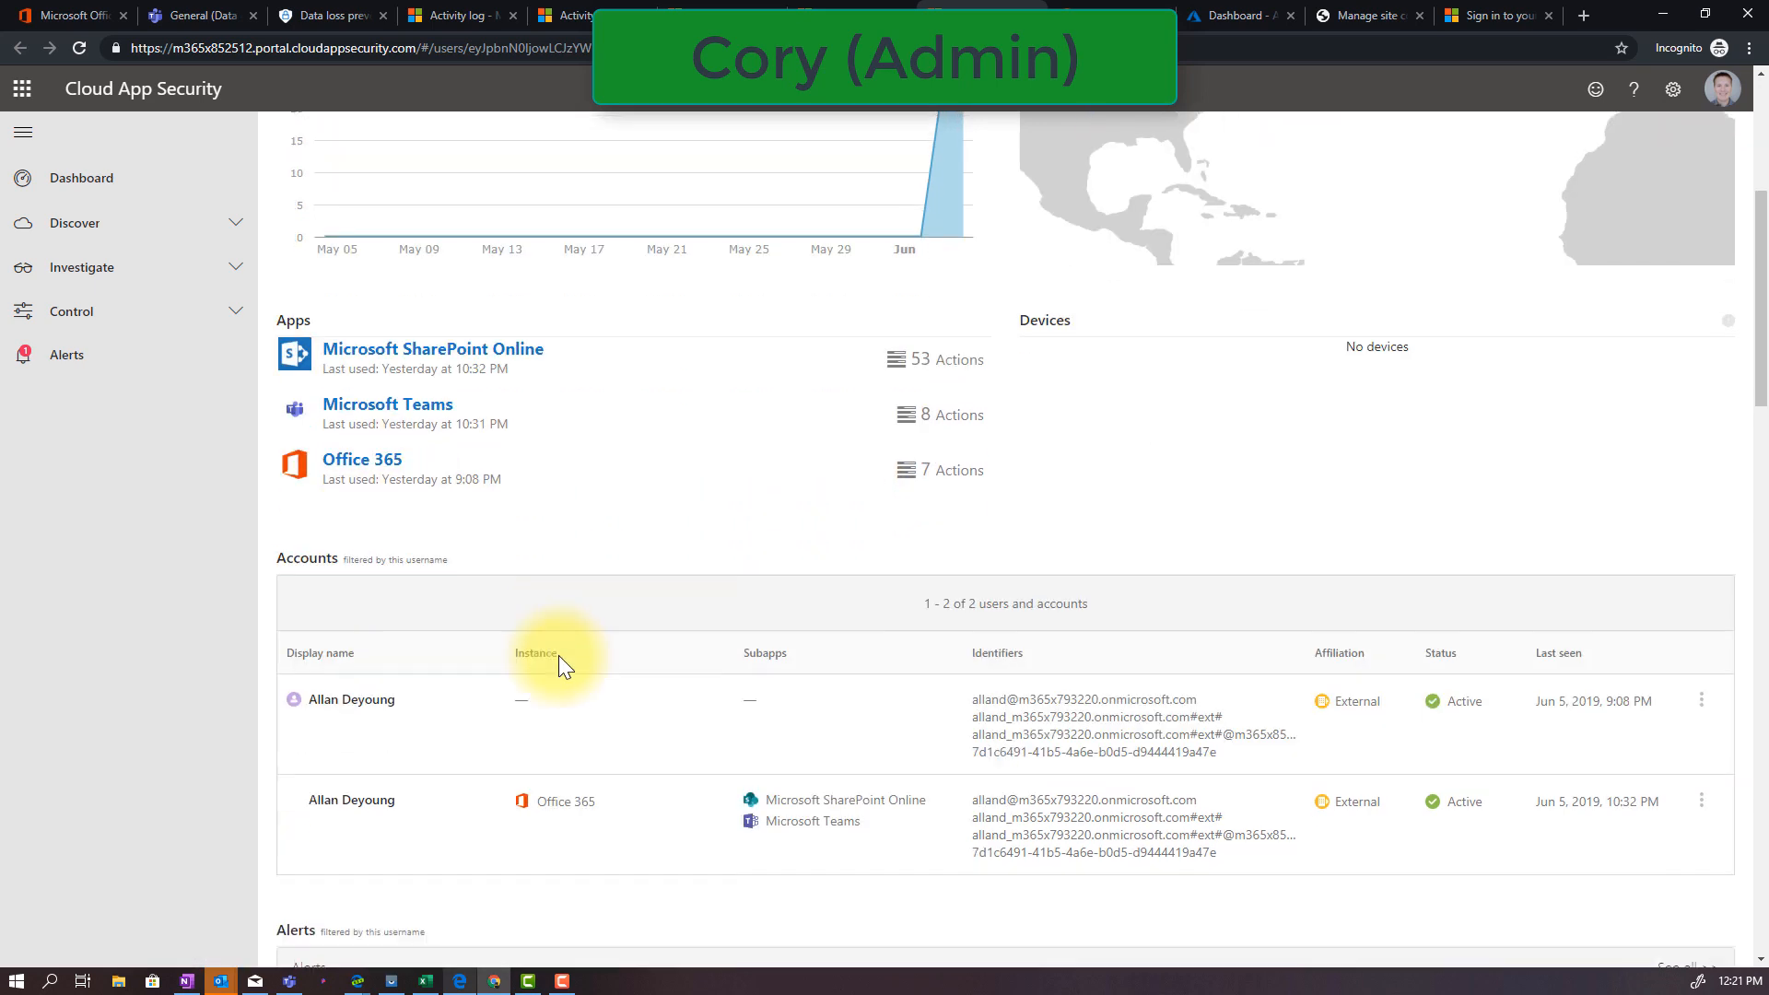
click(364, 465)
scroll(700, 715, down, 2)
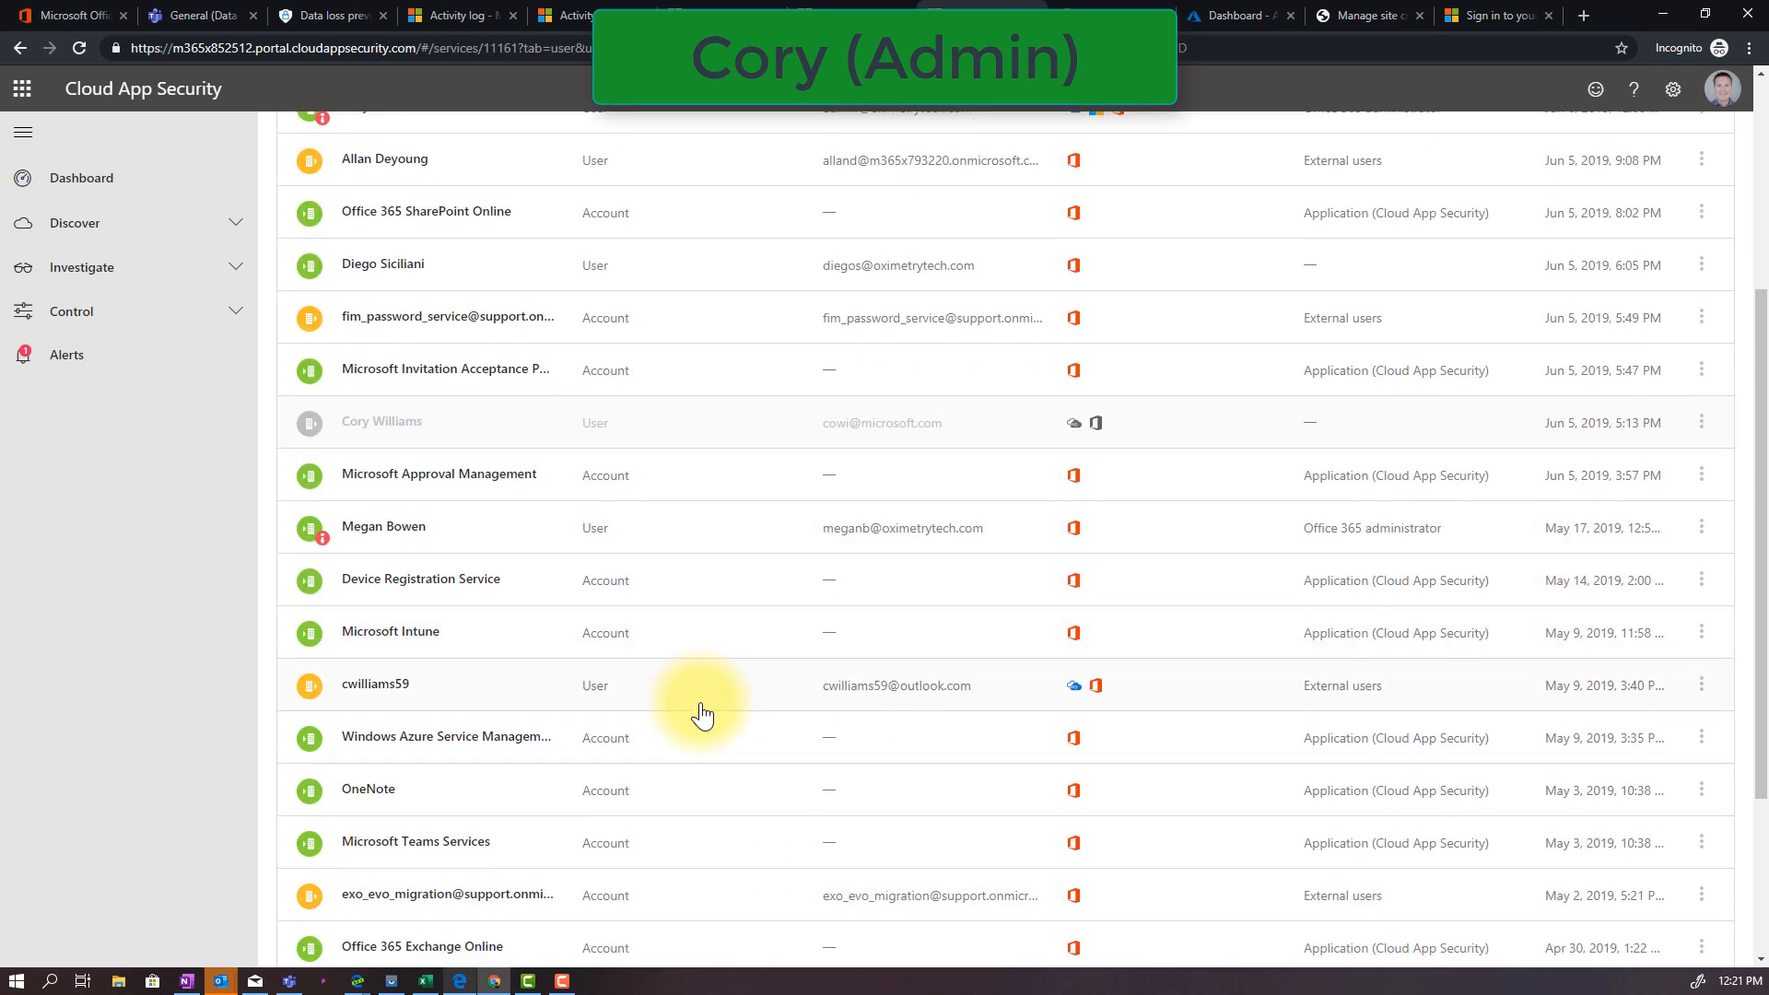